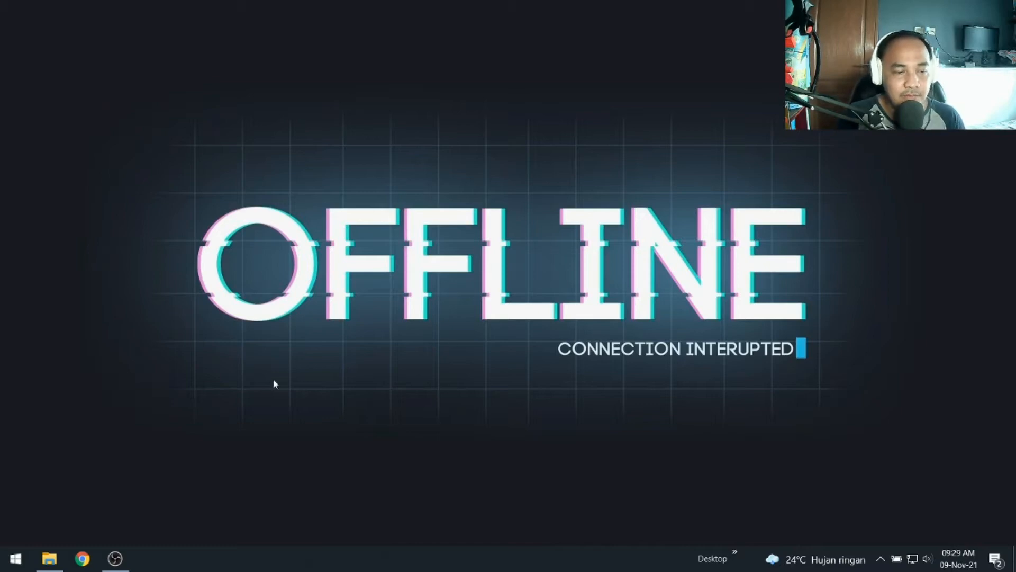
Step: Launch the Weka 3.8 application
{"action": "left_click", "coordinate": [15, 558]}
{"action": "type", "text": "weka"}
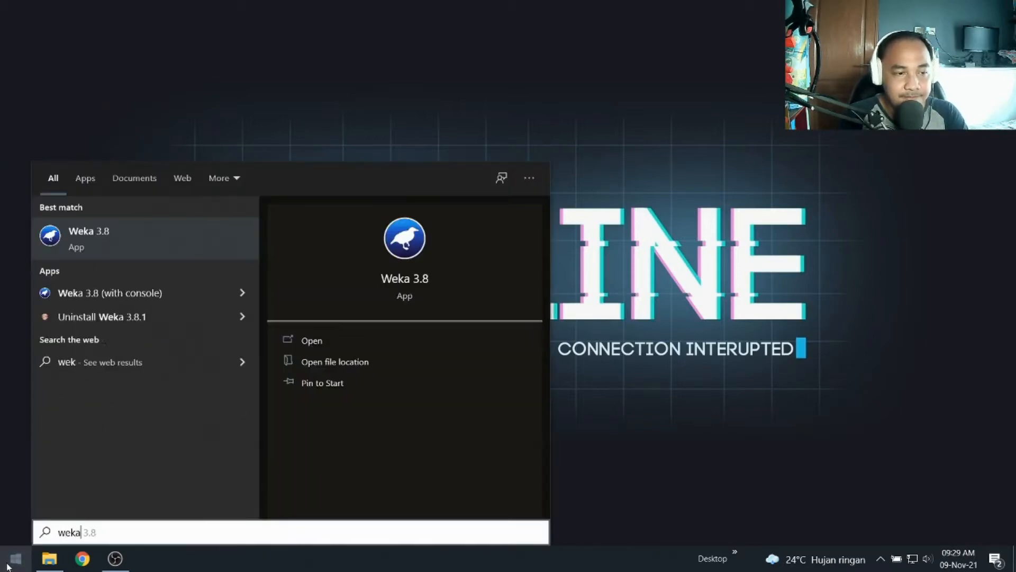
{"action": "key", "text": "Return"}
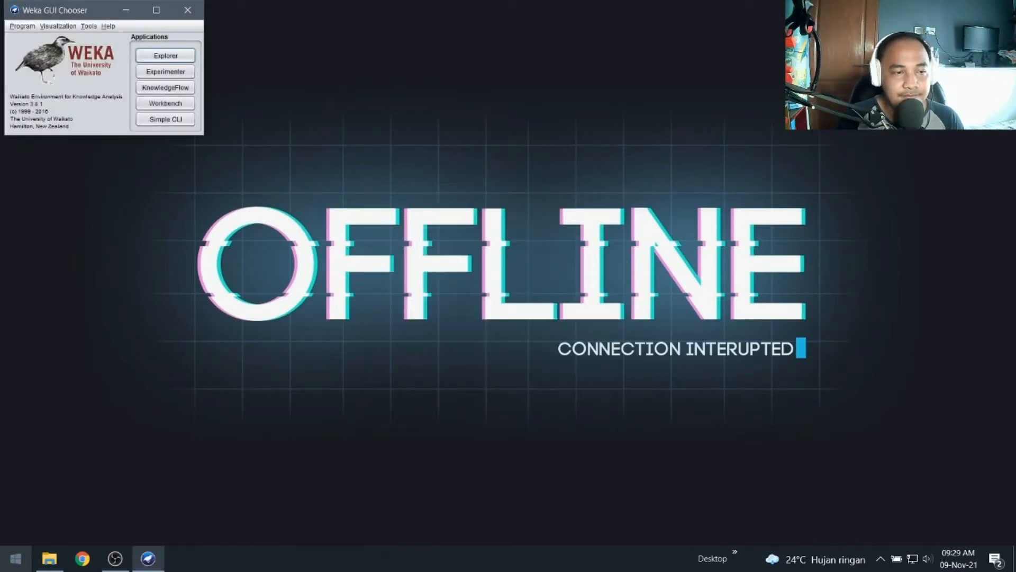
Step: Open bank.csv from the DATA BANK folder on drive D in Excel
{"action": "left_click", "coordinate": [49, 559]}
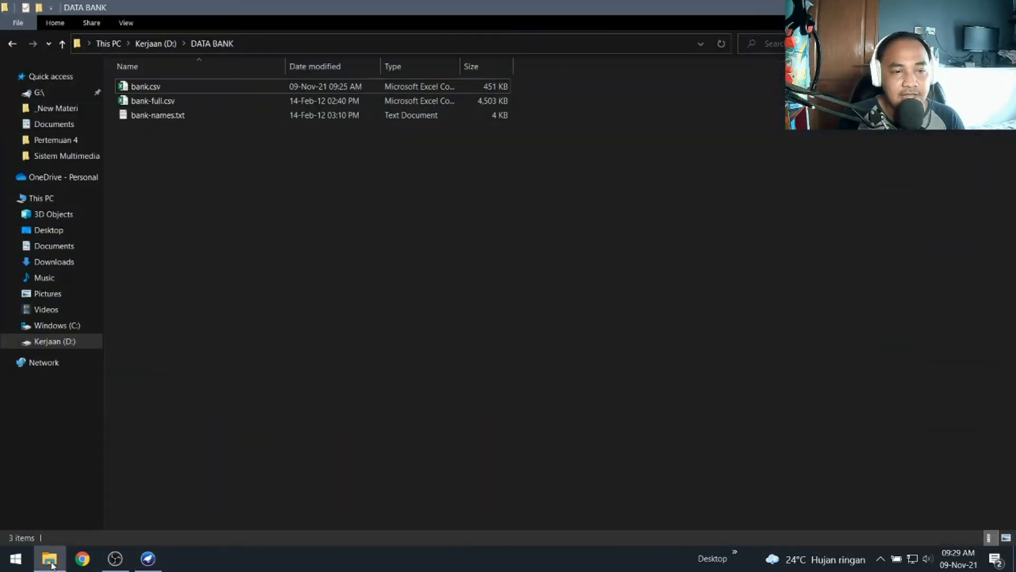
{"action": "left_click", "coordinate": [368, 89]}
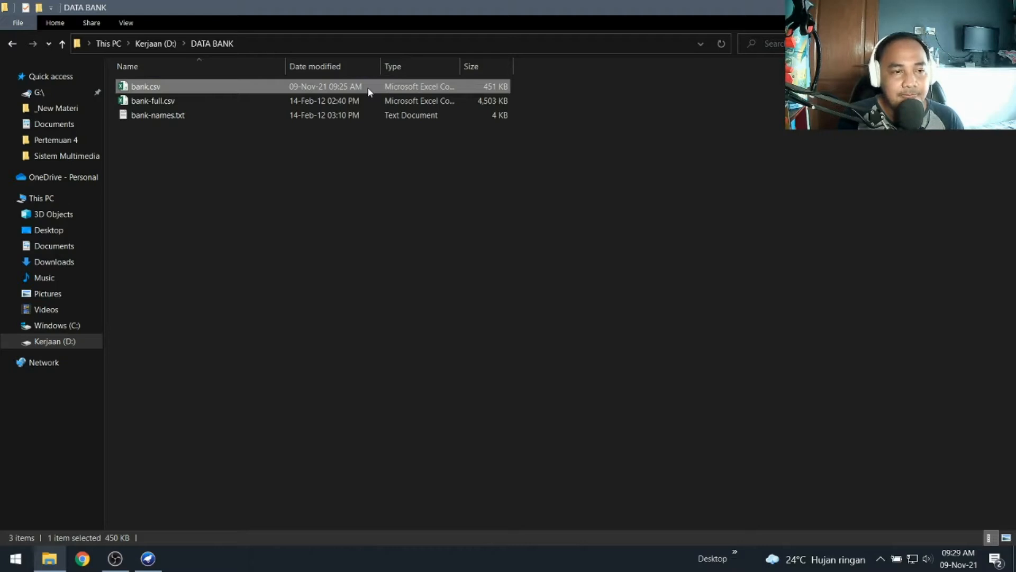
{"action": "right_click", "coordinate": [369, 90]}
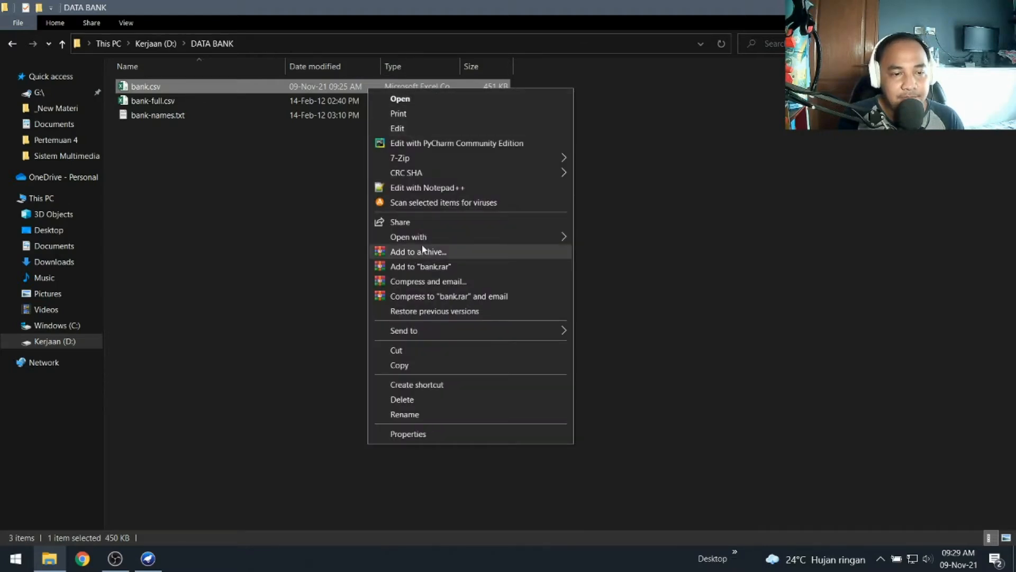
{"action": "mouse_move", "coordinate": [466, 236]}
{"action": "left_click", "coordinate": [637, 239]}
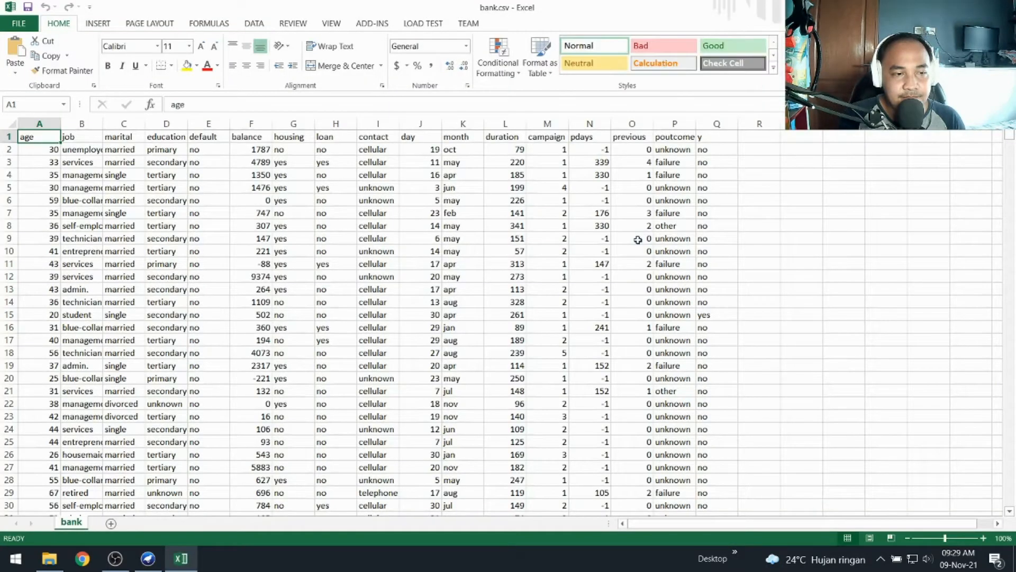
Step: Open bank-names.txt from the DATA BANK folder in Notepad and place it over the bank.csv spreadsheet
{"action": "left_click", "coordinate": [49, 559]}
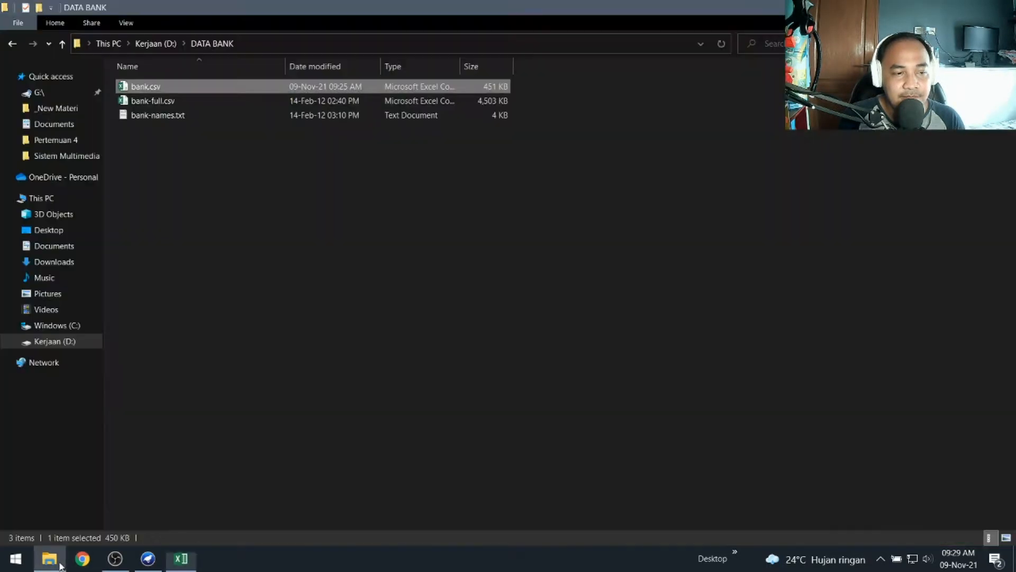
{"action": "double_click", "coordinate": [245, 115]}
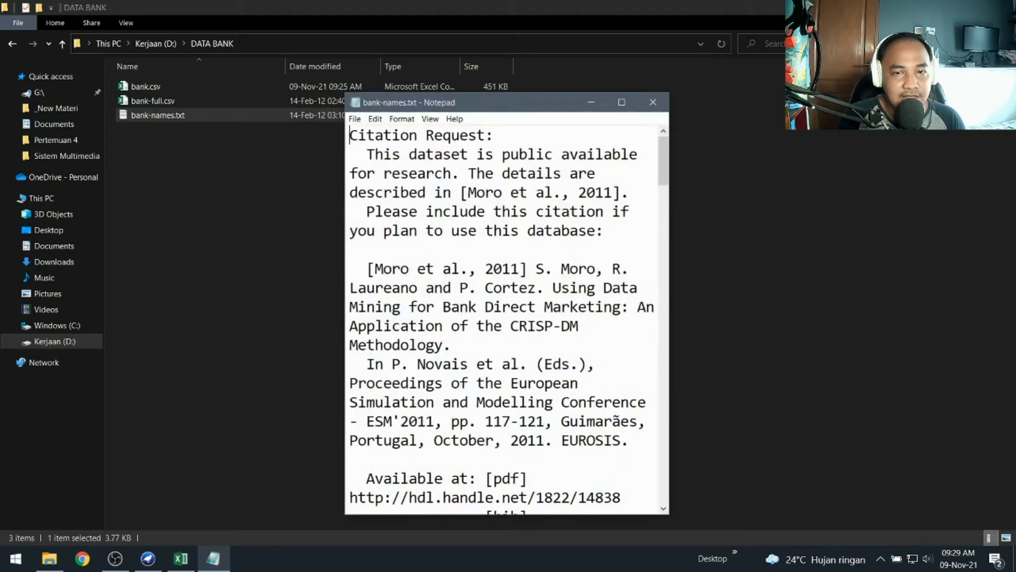
{"action": "left_click", "coordinate": [940, 8]}
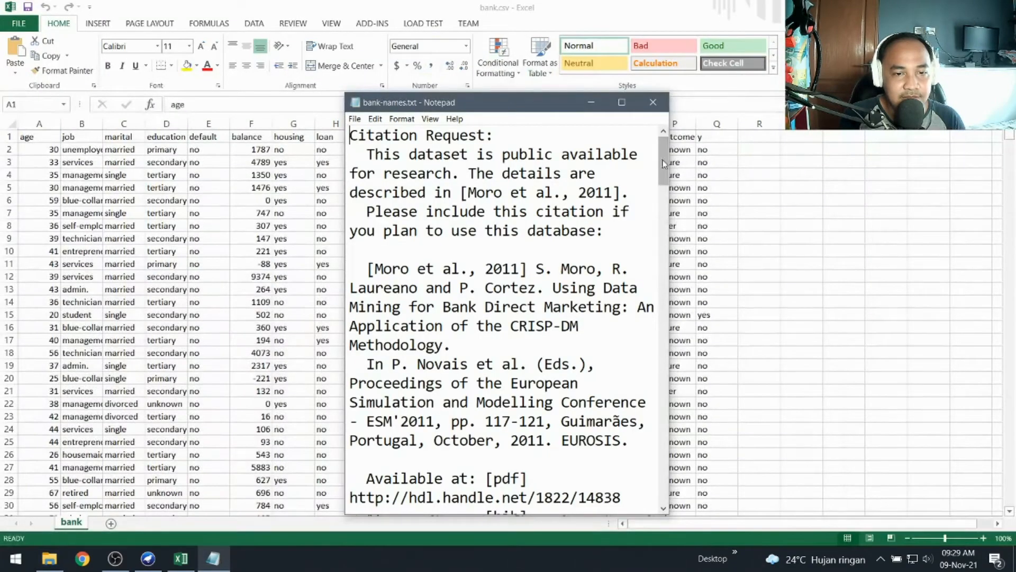
Step: Read the input and output variable descriptions in bank-names.txt against the bank.csv columns, moving the text window aside as needed, then close it
{"action": "left_click_drag", "start_coordinate": [665, 166], "coordinate": [665, 368]}
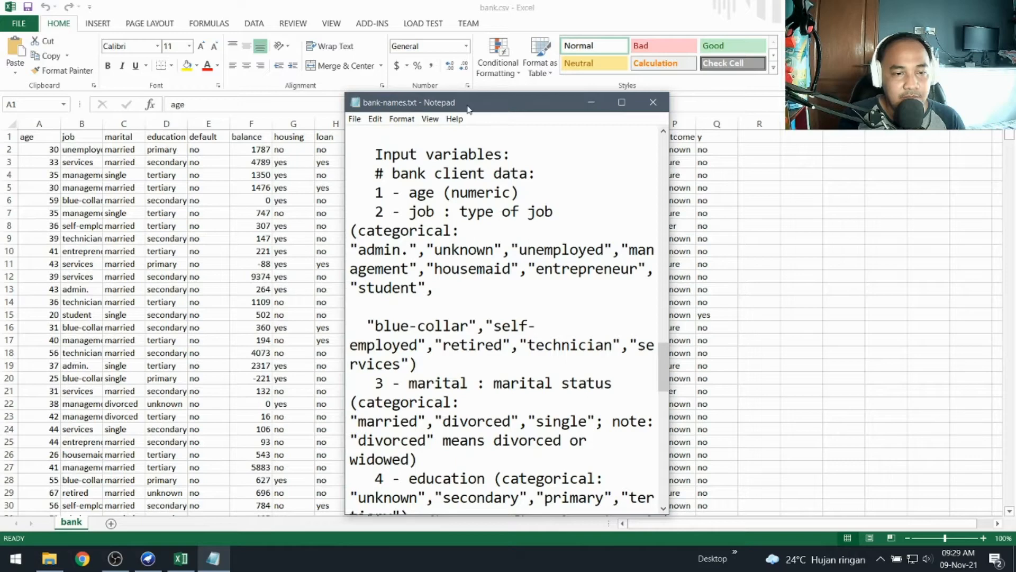
{"action": "left_click_drag", "start_coordinate": [465, 108], "coordinate": [654, 114]}
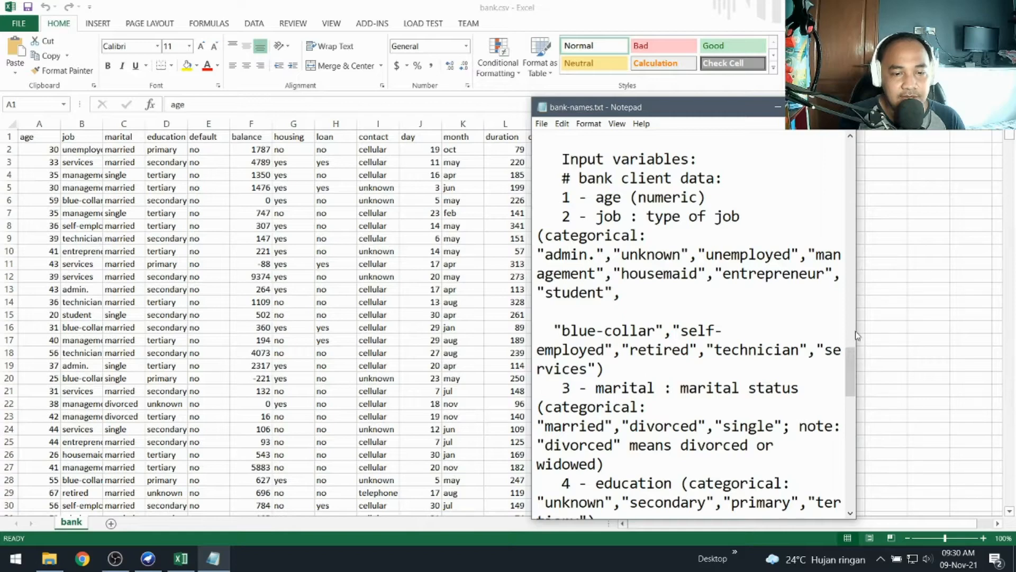
{"action": "left_click_drag", "start_coordinate": [850, 355], "coordinate": [848, 377]}
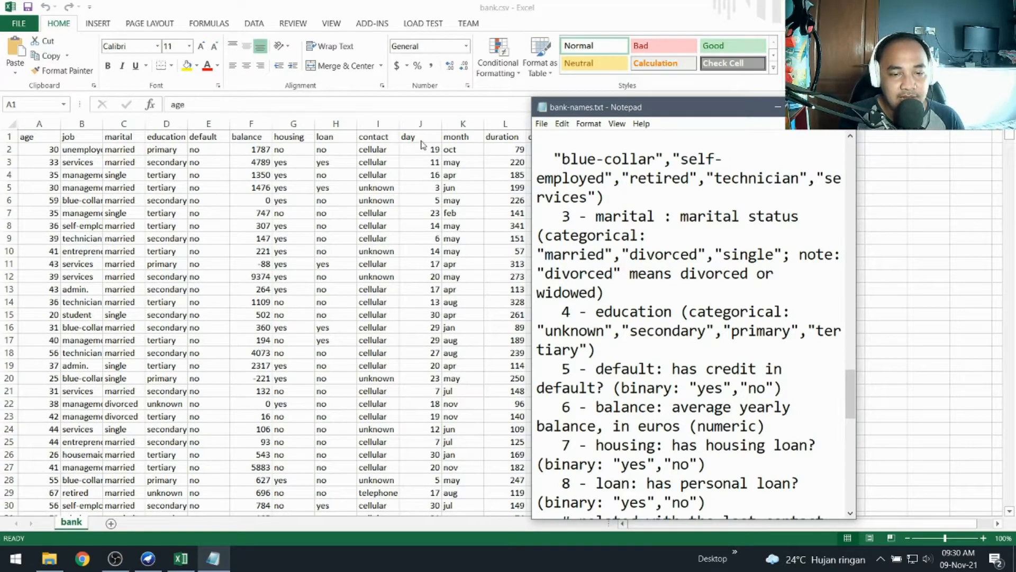
{"action": "left_click_drag", "start_coordinate": [852, 405], "coordinate": [853, 418]}
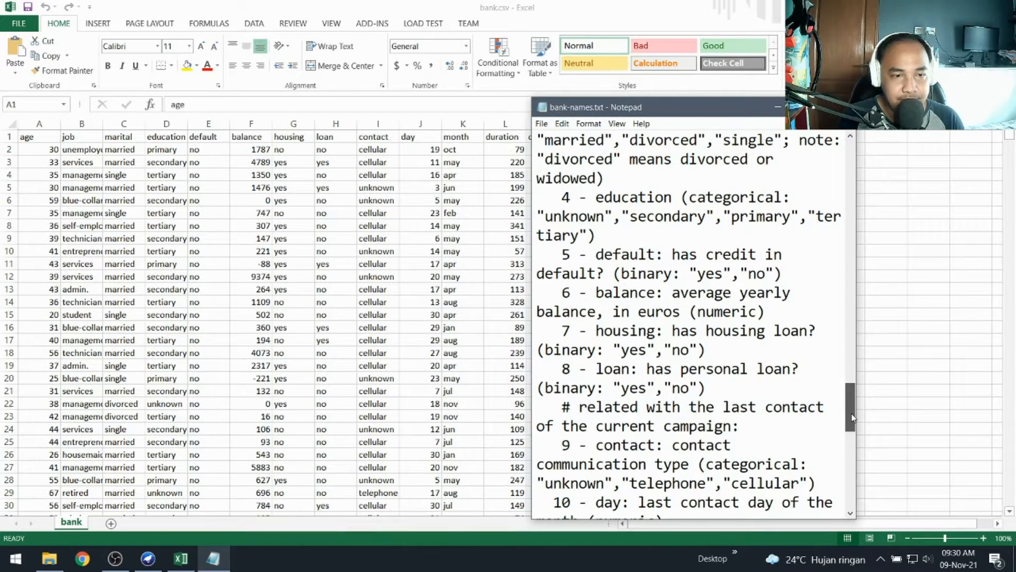
{"action": "left_click_drag", "start_coordinate": [852, 418], "coordinate": [854, 428]}
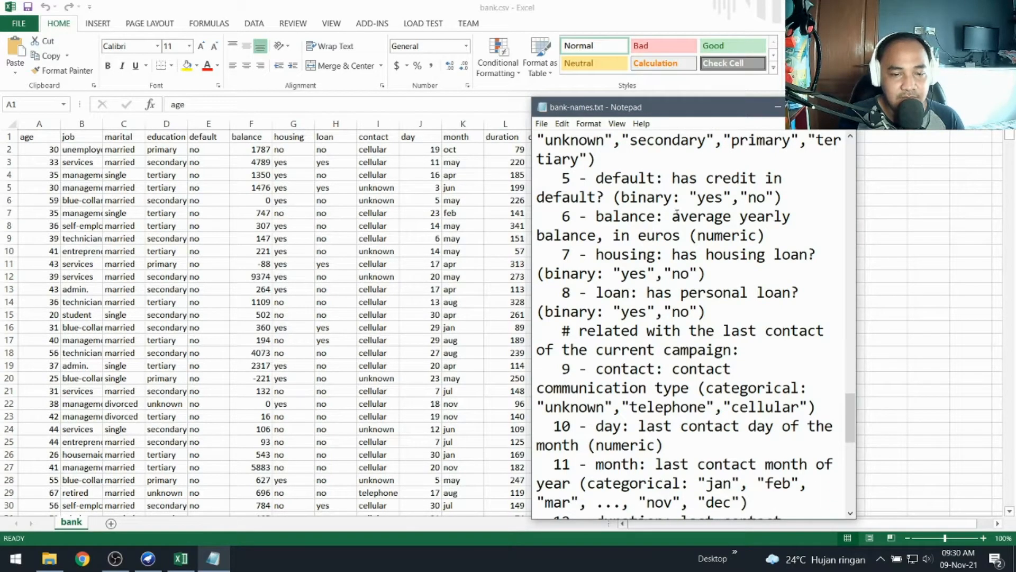
{"action": "left_click_drag", "start_coordinate": [676, 110], "coordinate": [751, 113]}
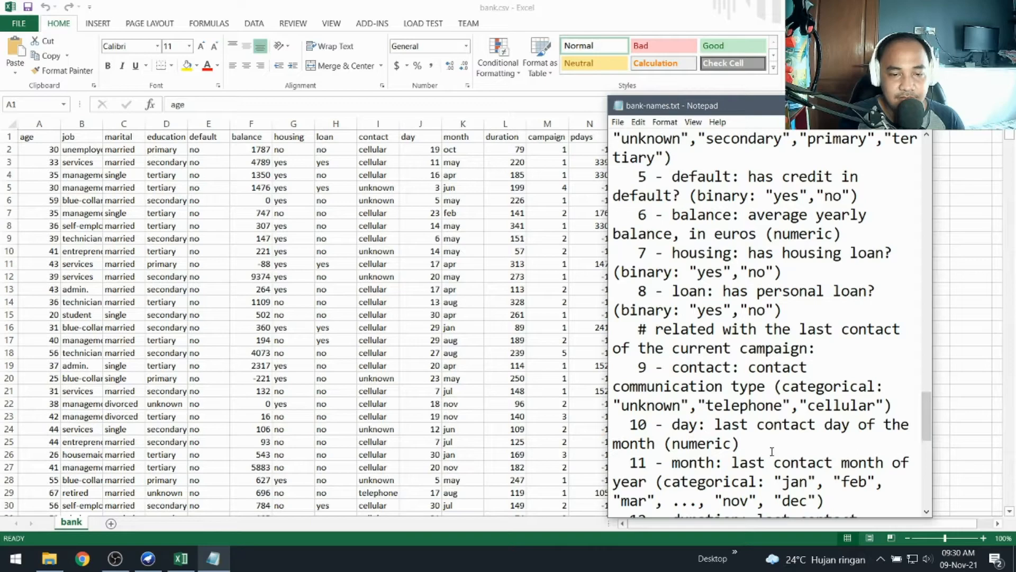
{"action": "left_click_drag", "start_coordinate": [925, 421], "coordinate": [926, 424]}
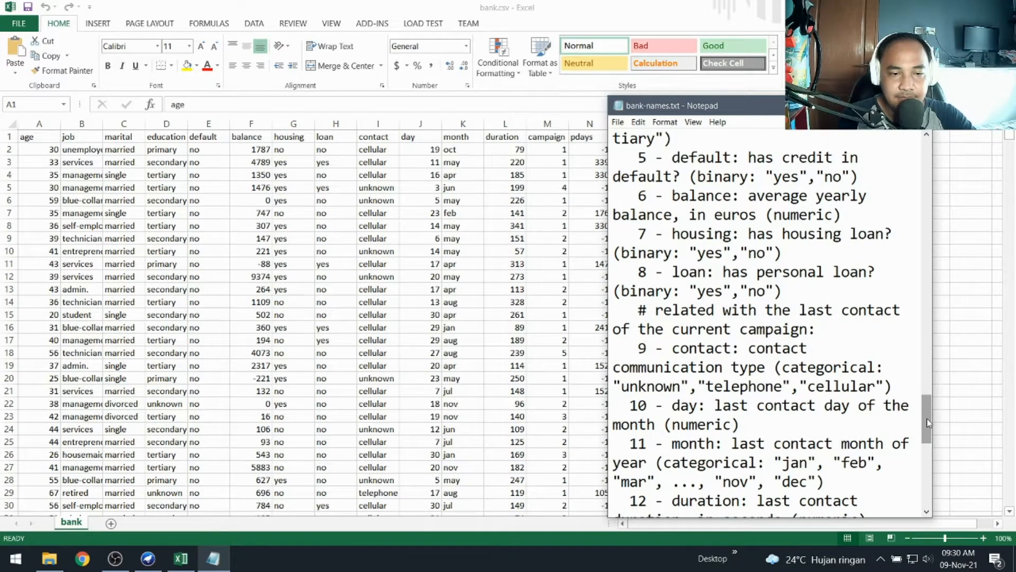
{"action": "left_click_drag", "start_coordinate": [927, 419], "coordinate": [928, 432]}
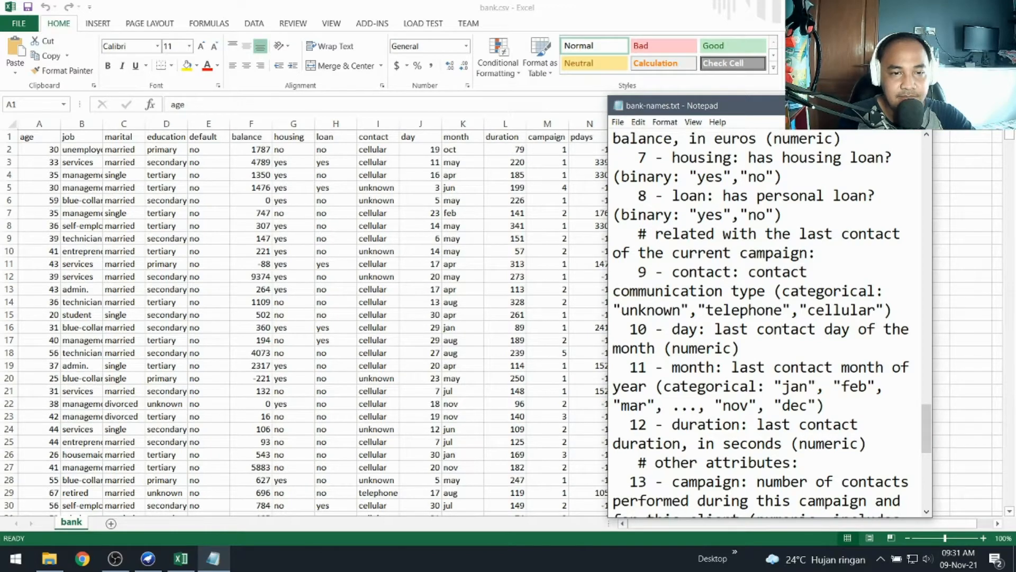
{"action": "left_click_drag", "start_coordinate": [825, 106], "coordinate": [873, 102]}
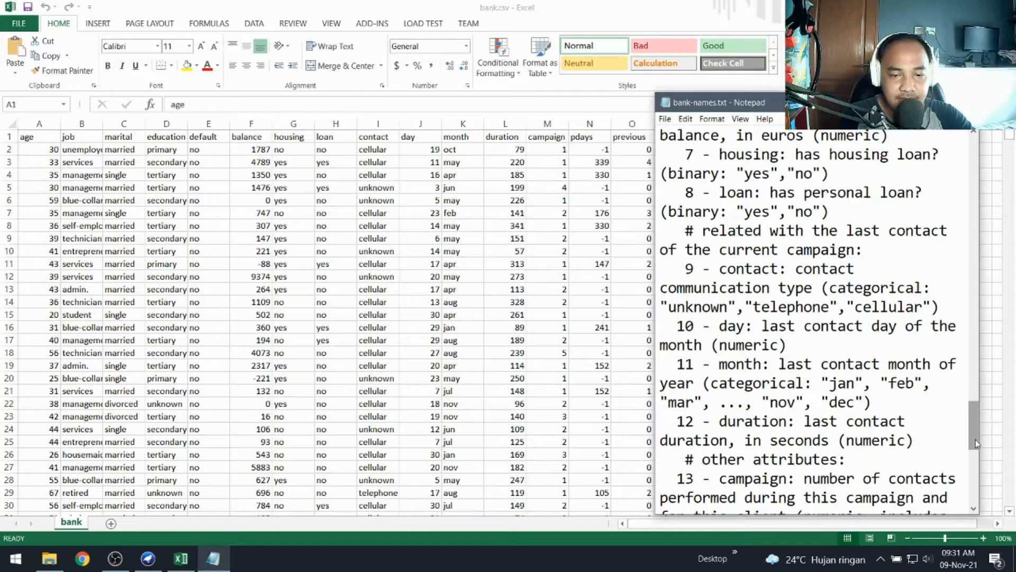
{"action": "scroll", "coordinate": [974, 437], "scroll_direction": "down", "scroll_amount": 2}
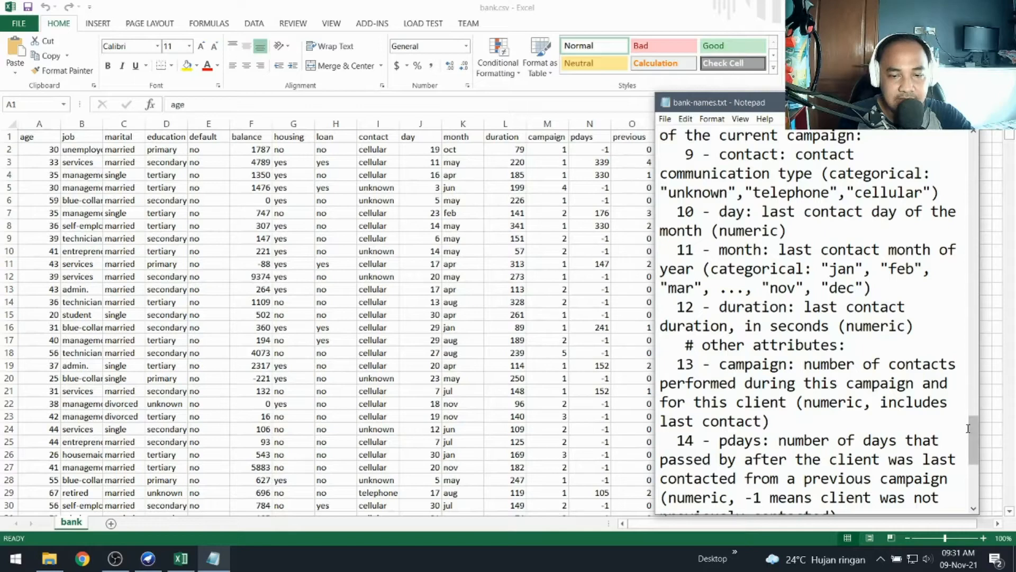
{"action": "left_click_drag", "start_coordinate": [974, 452], "coordinate": [974, 475]}
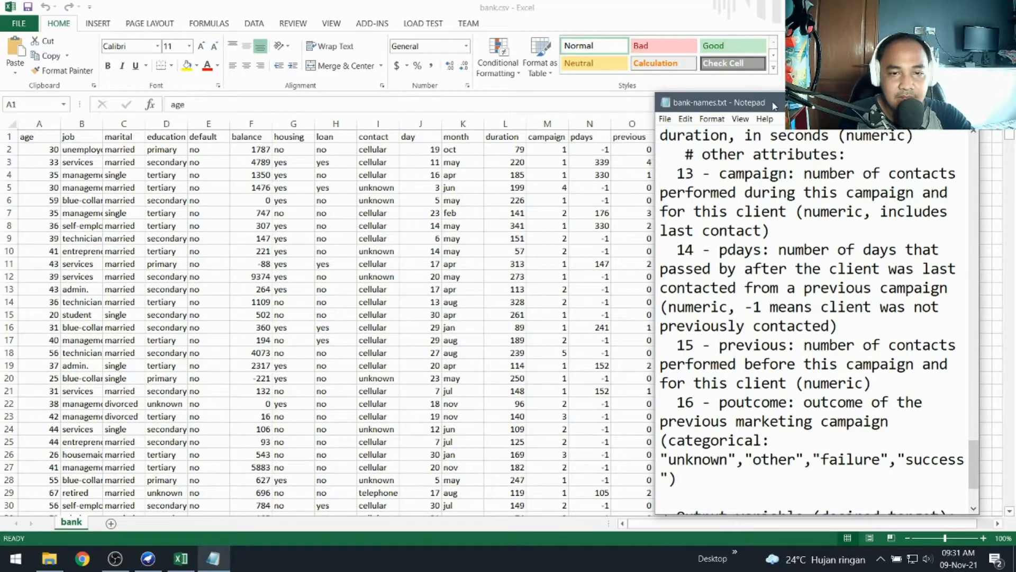
{"action": "left_click_drag", "start_coordinate": [773, 103], "coordinate": [731, 106]}
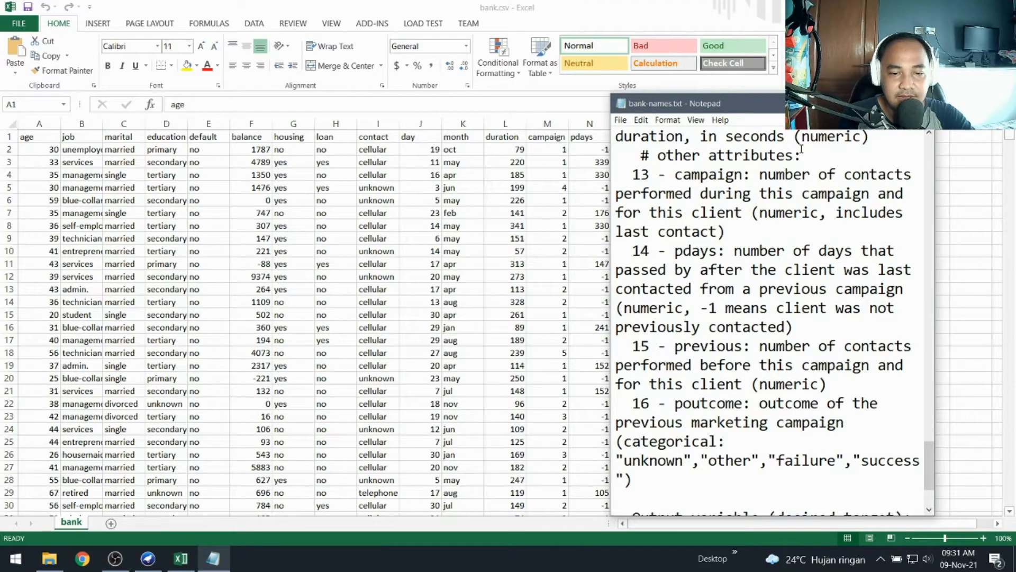
{"action": "left_click_drag", "start_coordinate": [770, 104], "coordinate": [748, 93]}
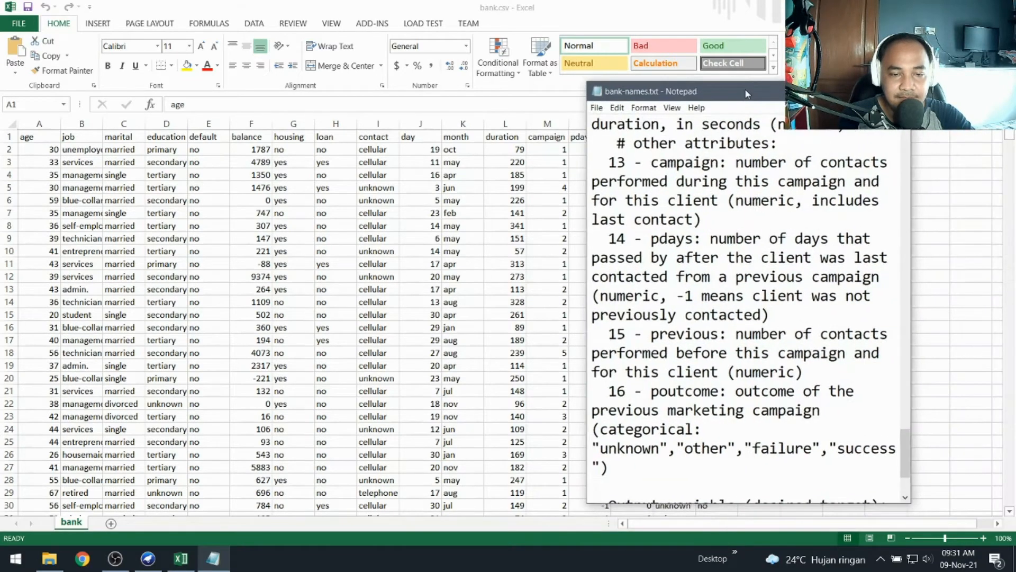
{"action": "scroll", "coordinate": [908, 443], "scroll_direction": "down", "scroll_amount": 2}
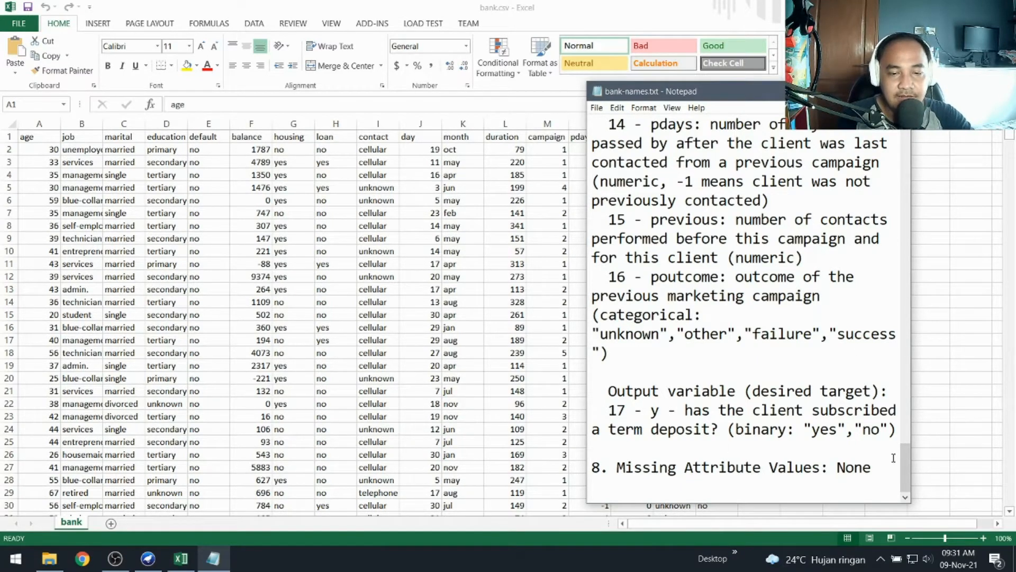
{"action": "key", "text": "alt+F4"}
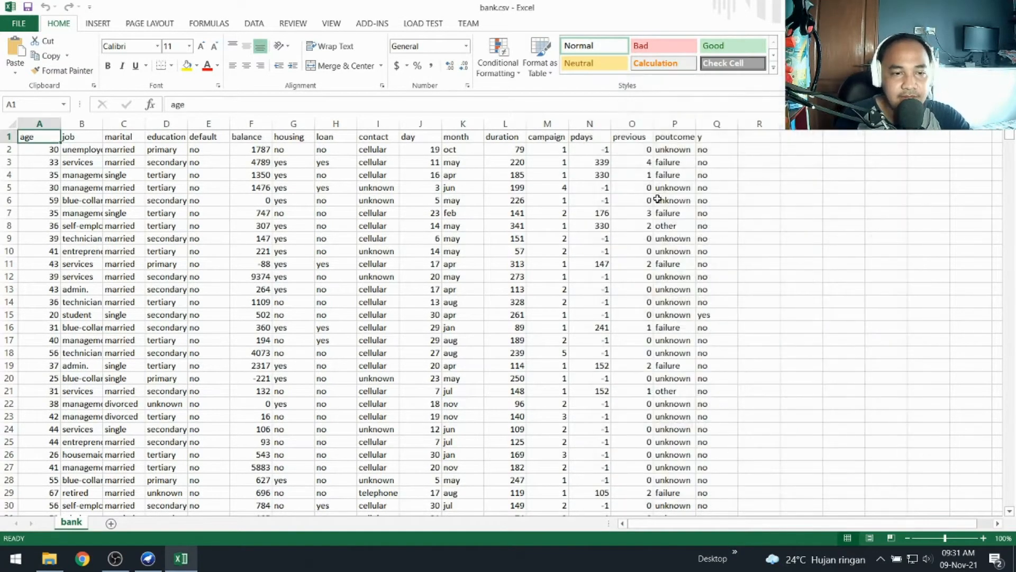
Step: Look through the customer records in bank.csv and close the spreadsheet
{"action": "left_click_drag", "start_coordinate": [1010, 137], "coordinate": [1010, 212]}
{"action": "left_click_drag", "start_coordinate": [1011, 159], "coordinate": [1011, 133]}
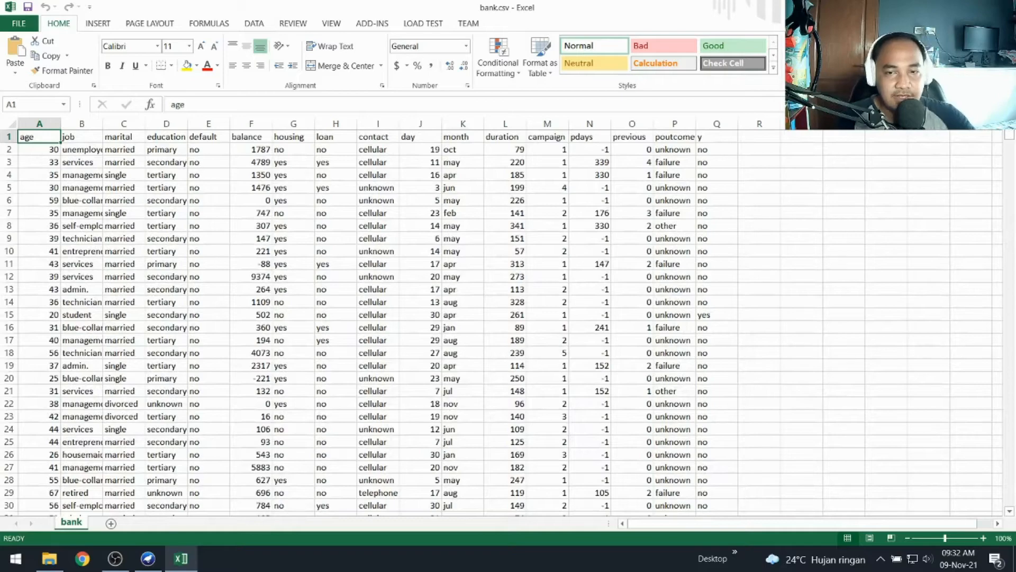
{"action": "left_click", "coordinate": [1005, 8]}
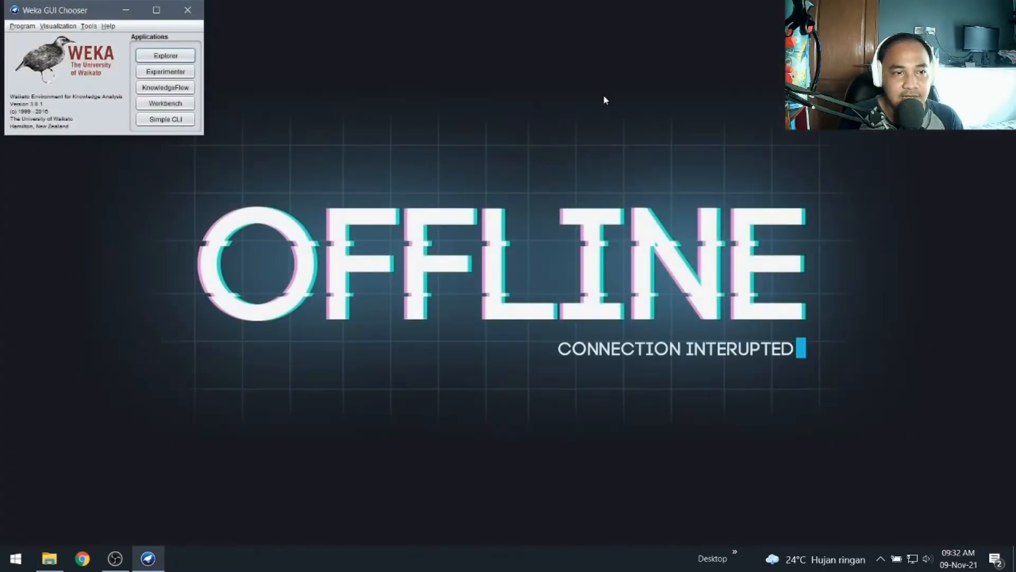
Step: Duplicate bank.csv within the DATA BANK folder
{"action": "left_click", "coordinate": [483, 92]}
{"action": "left_click", "coordinate": [56, 551]}
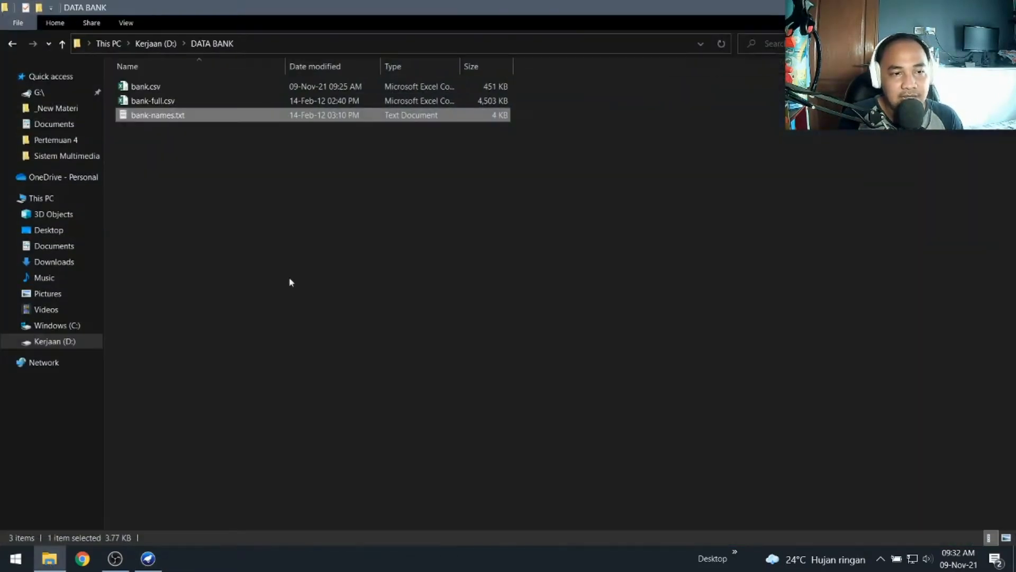
{"action": "left_click", "coordinate": [324, 86]}
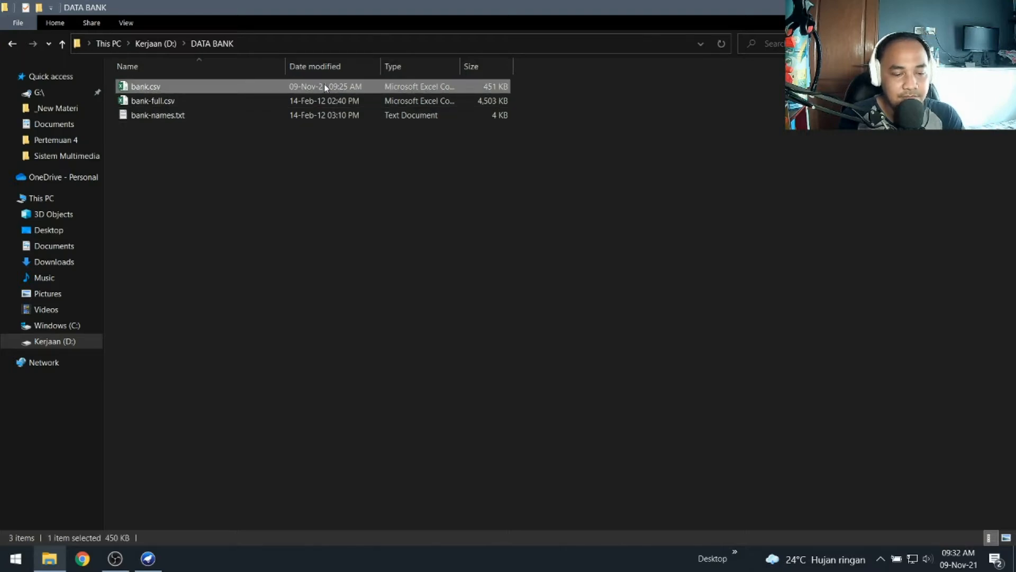
{"action": "key", "text": "ctrl+c"}
{"action": "key", "text": "ctrl+v"}
{"action": "left_click", "coordinate": [195, 245]}
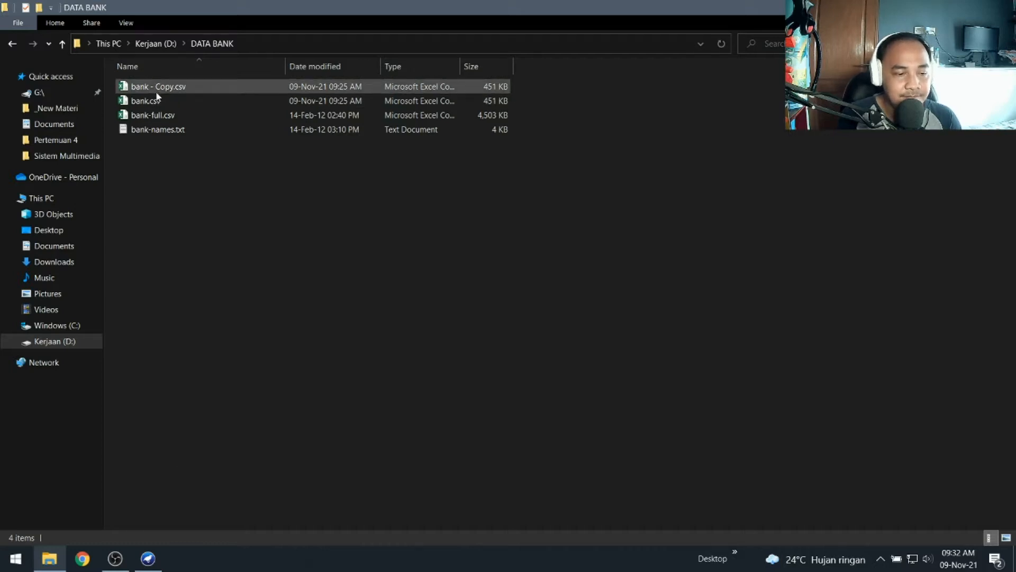
Step: Switch to Weka, launch the Explorer and bring up its dialog for opening a data file
{"action": "left_click", "coordinate": [148, 559]}
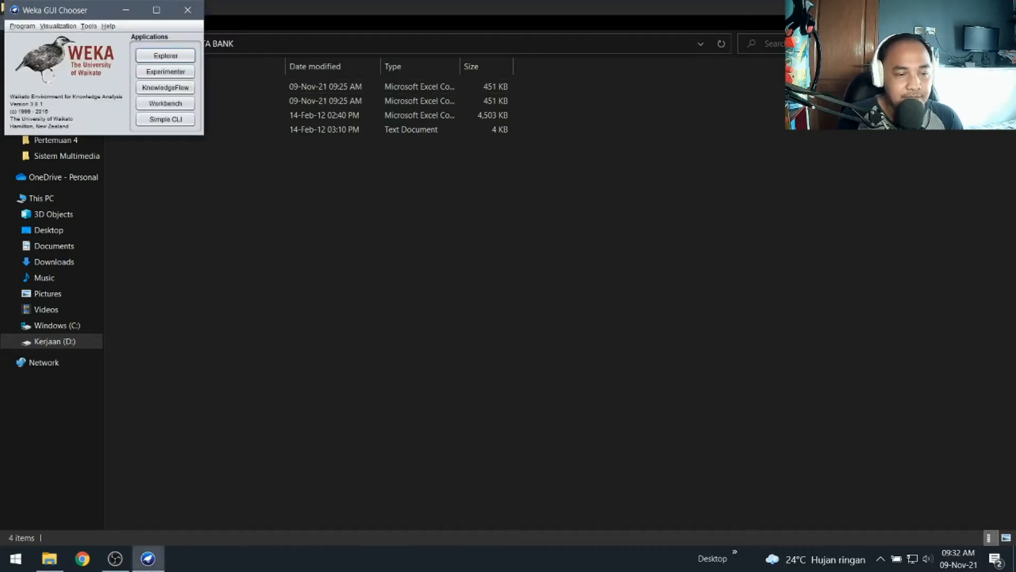
{"action": "left_click", "coordinate": [182, 58]}
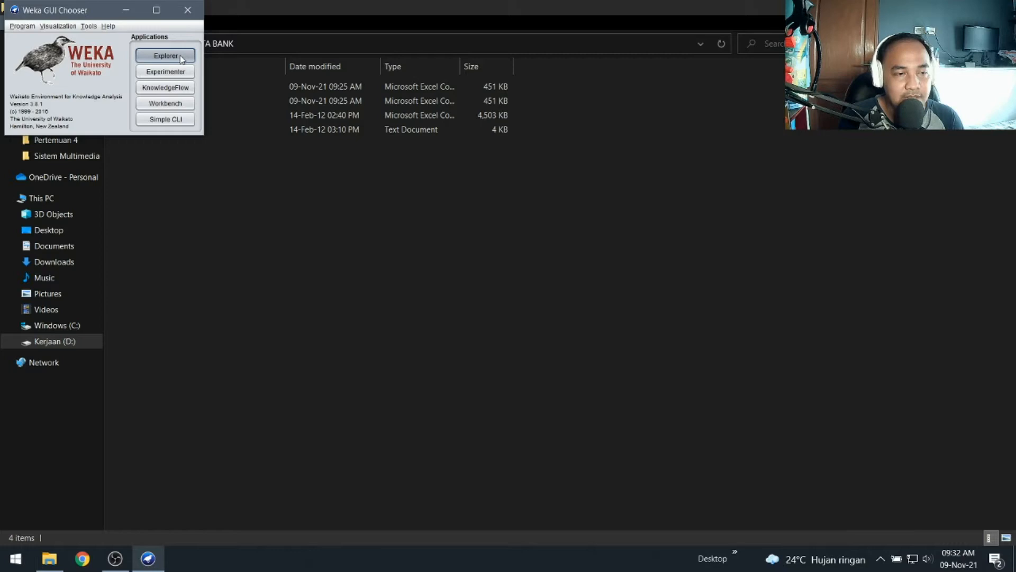
{"action": "left_click", "coordinate": [49, 49]}
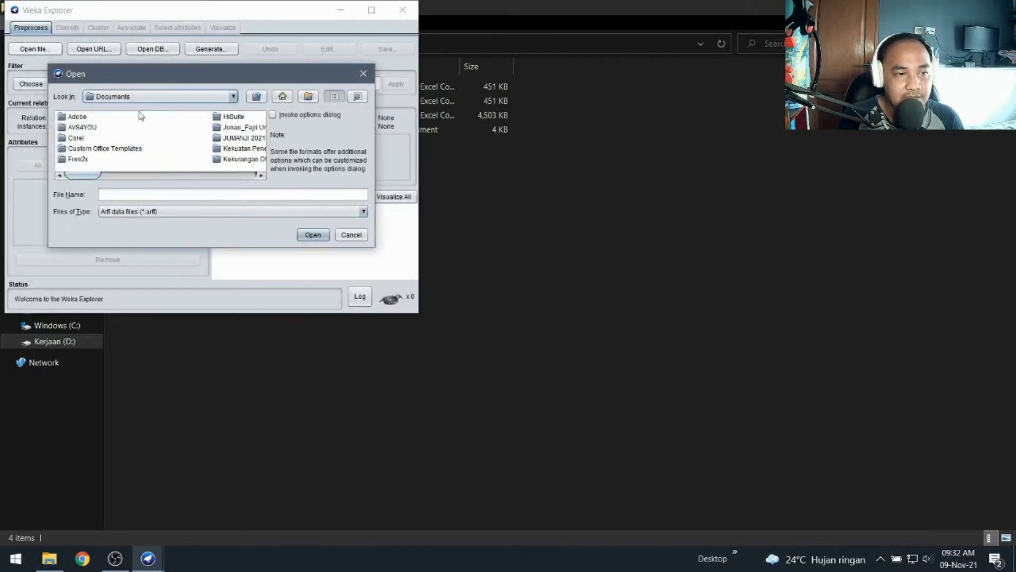
Step: Browse to the DATA BANK folder on the Kerjaan (D:) drive in the Open dialog
{"action": "left_click_drag", "start_coordinate": [99, 175], "coordinate": [220, 180]}
{"action": "left_click", "coordinate": [233, 96]}
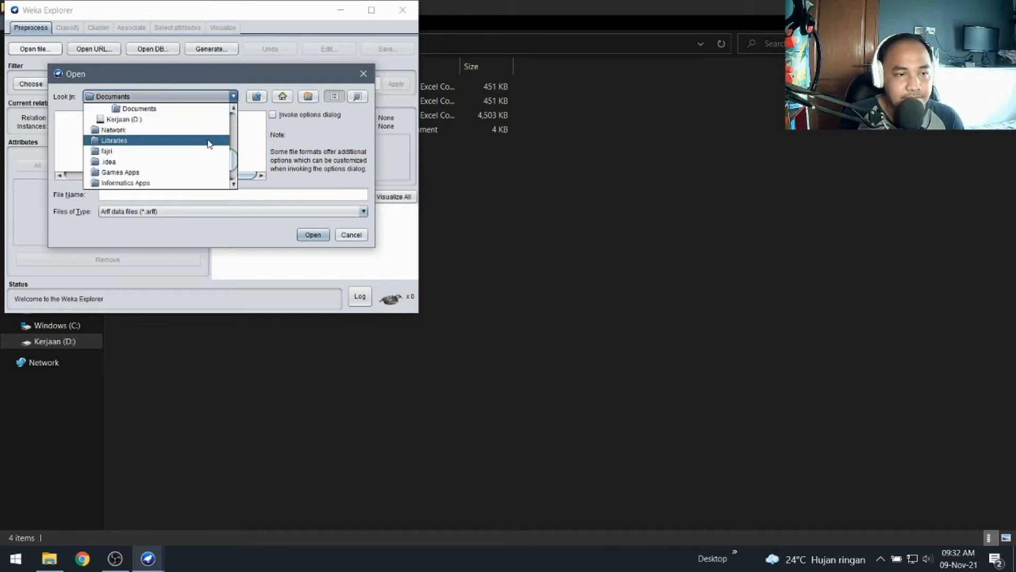
{"action": "left_click", "coordinate": [198, 119]}
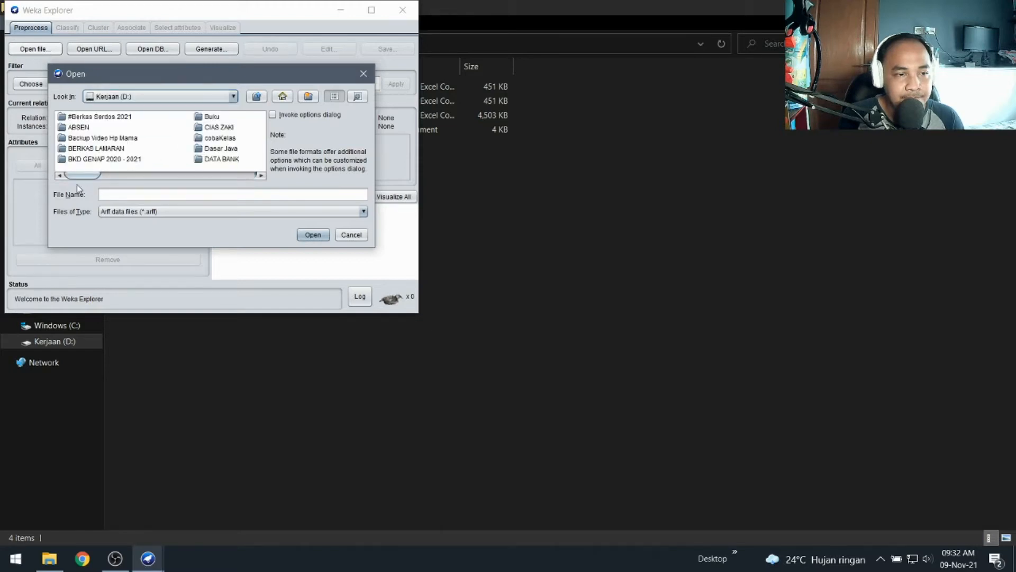
{"action": "left_click_drag", "start_coordinate": [81, 175], "coordinate": [91, 176]}
{"action": "left_click", "coordinate": [159, 159]}
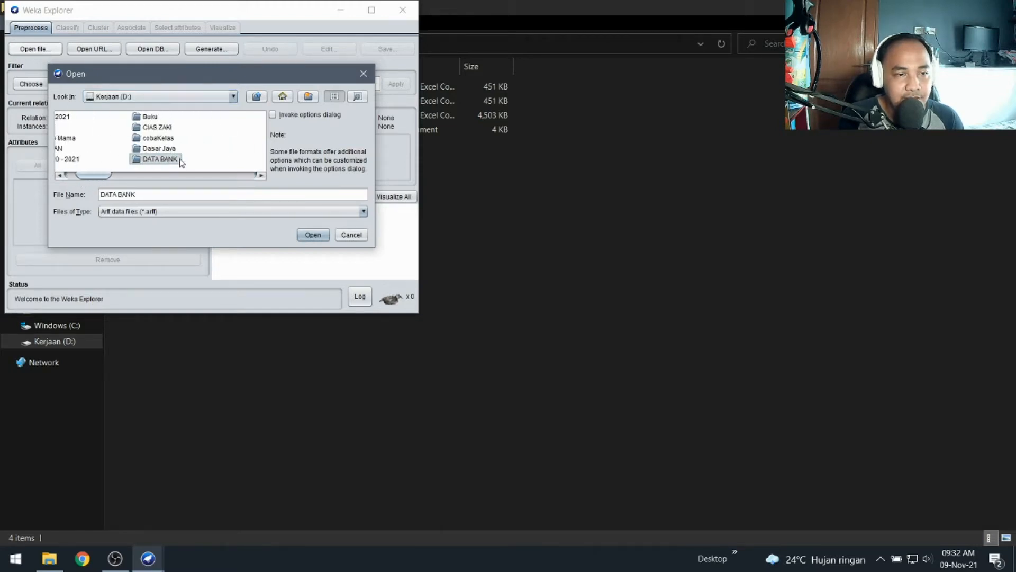
{"action": "double_click", "coordinate": [180, 161]}
Step: Set the file type to CSV data files (*.csv) and load bank.csv
{"action": "left_click", "coordinate": [201, 212]}
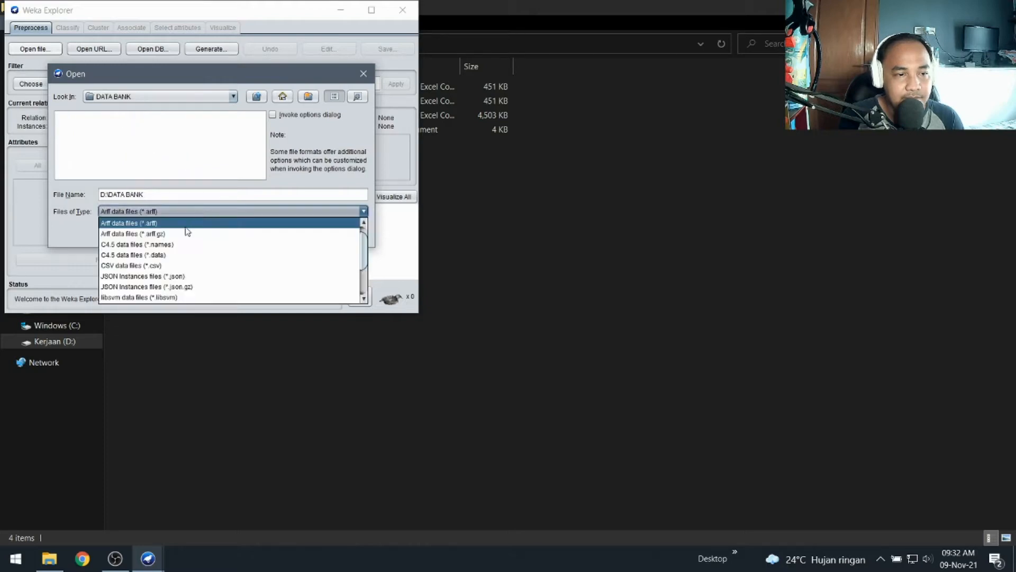
{"action": "left_click", "coordinate": [177, 267]}
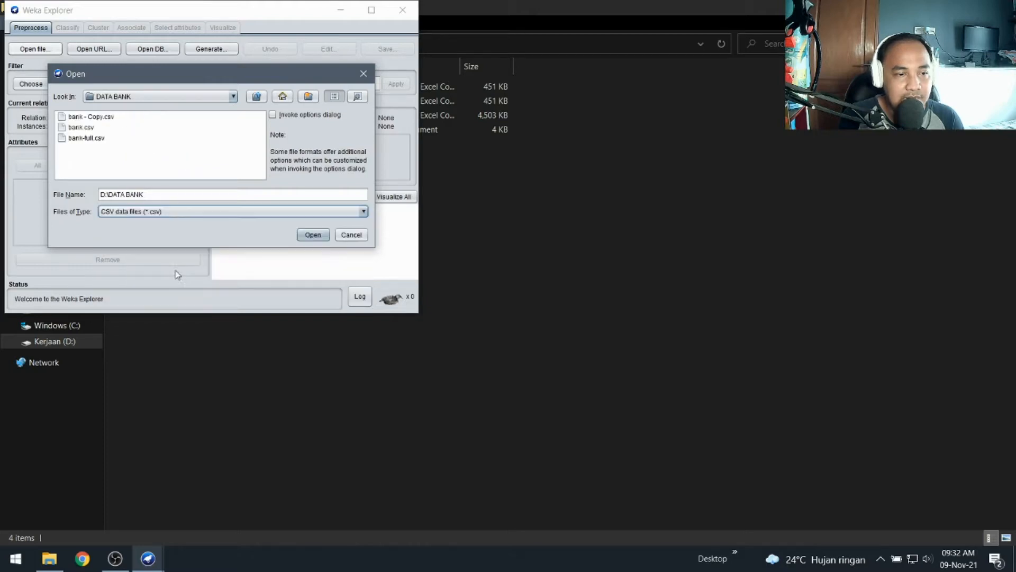
{"action": "double_click", "coordinate": [86, 127]}
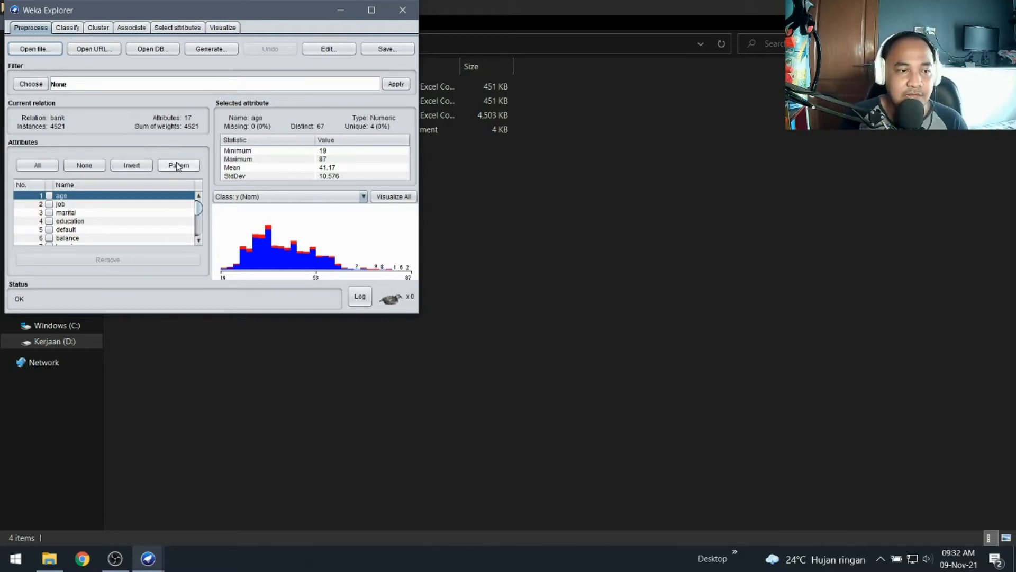
Step: Go through the attributes from age to y, viewing each one's type, statistics and class distribution
{"action": "left_click", "coordinate": [60, 204]}
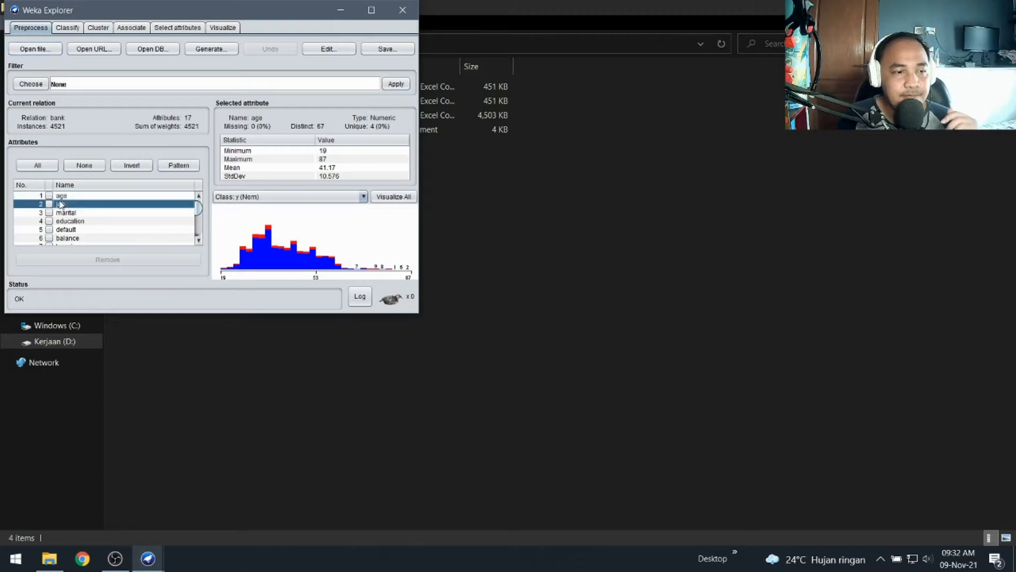
{"action": "left_click", "coordinate": [59, 196]}
{"action": "left_click", "coordinate": [60, 202]}
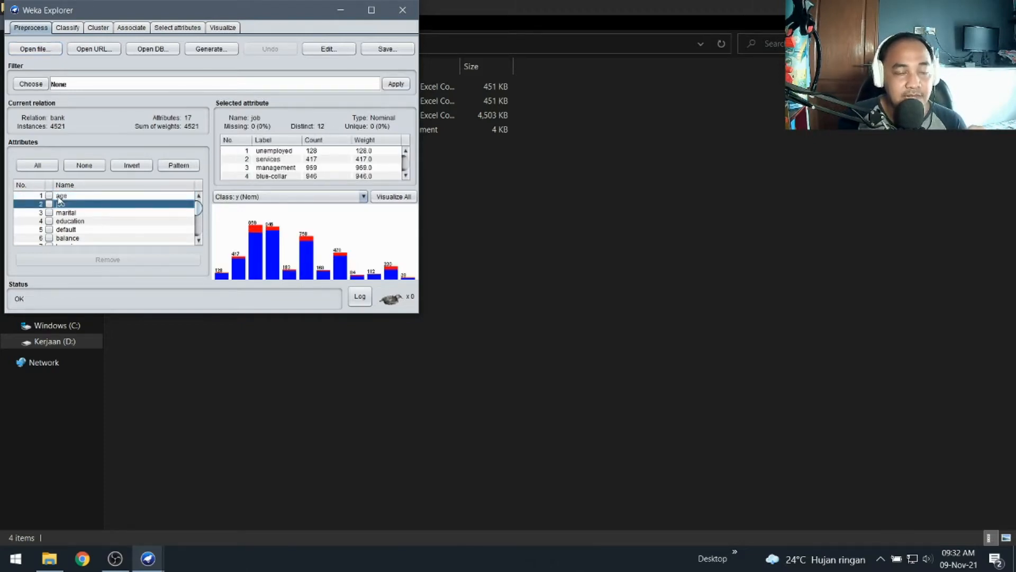
{"action": "key", "text": "Down"}
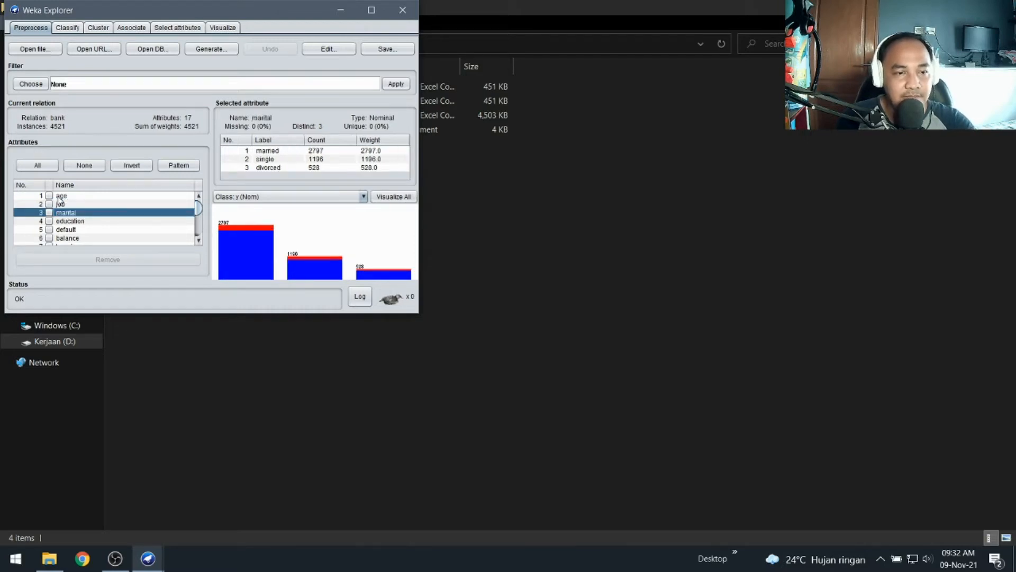
{"action": "key", "text": "Down"}
{"action": "key", "text": "Down"}
{"action": "key", "text": "Down"}
{"action": "key", "text": "Down"}
{"action": "key", "text": "Down"}
{"action": "key", "text": "Down"}
{"action": "key", "text": "Down"}
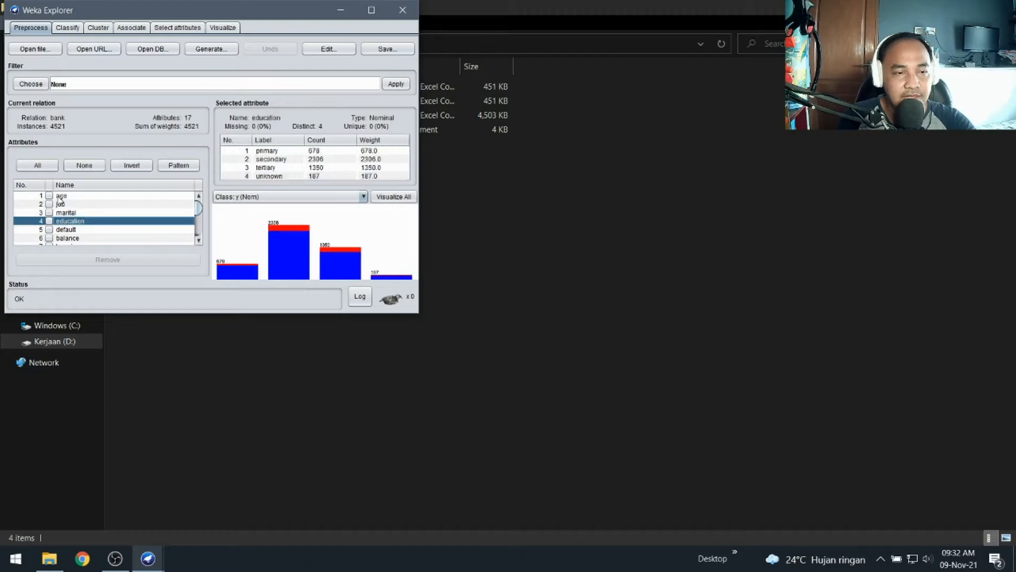
{"action": "key", "text": "Down"}
{"action": "key", "text": "Down"}
{"action": "key", "text": "Down"}
{"action": "key", "text": "Down"}
{"action": "key", "text": "Down"}
{"action": "key", "text": "Down"}
{"action": "key", "text": "Down"}
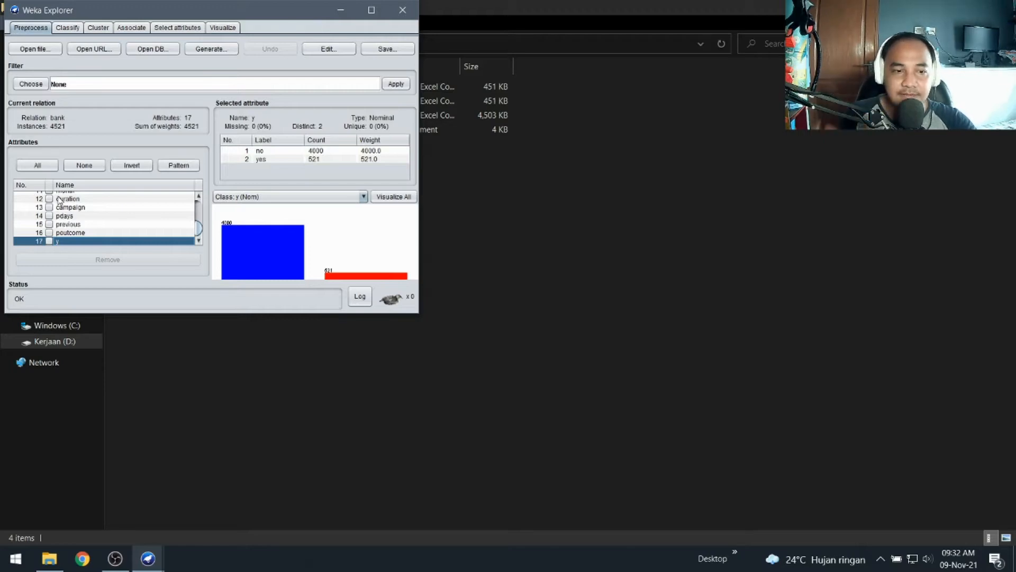
Step: Read the description of output variable y in bank-names.txt, minimize the text file and return to Weka Explorer
{"action": "left_click", "coordinate": [339, 422]}
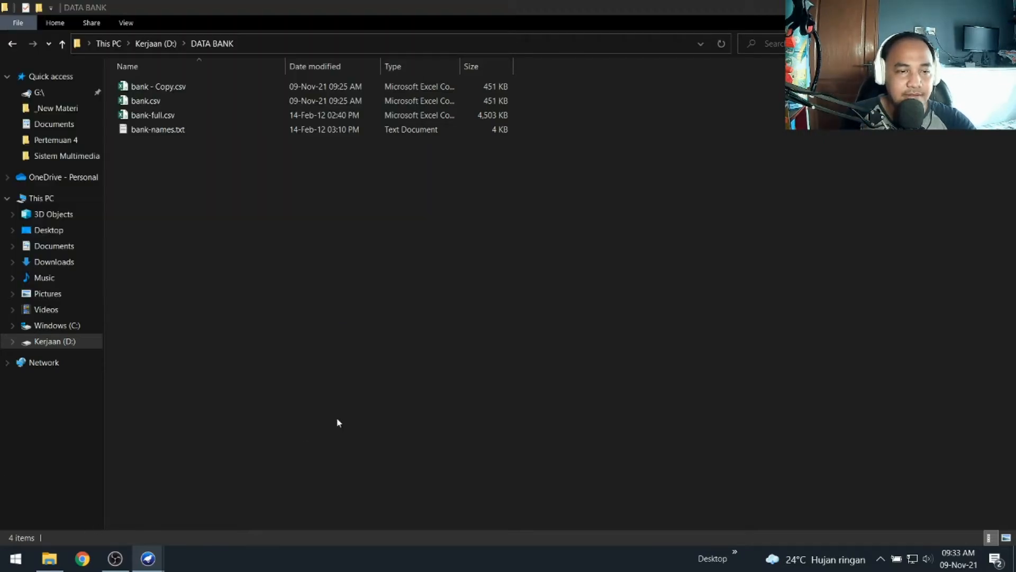
{"action": "double_click", "coordinate": [277, 132]}
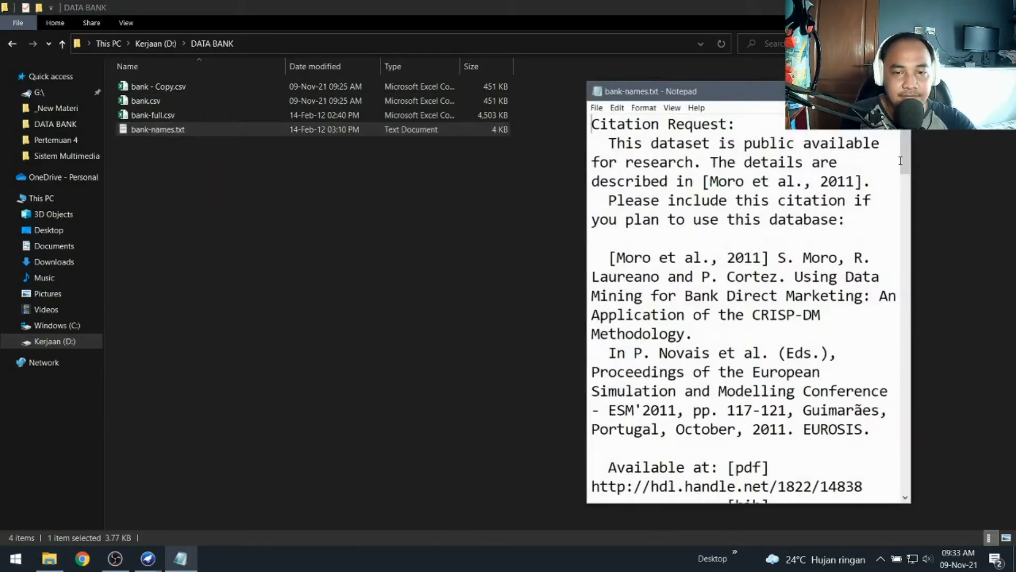
{"action": "left_click_drag", "start_coordinate": [905, 159], "coordinate": [907, 477]}
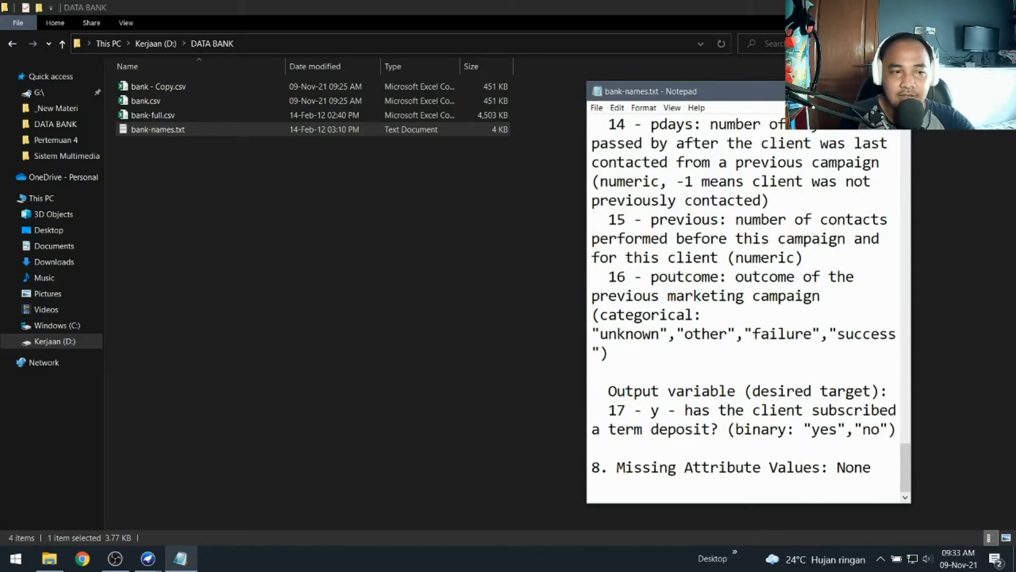
{"action": "left_click", "coordinate": [835, 91]}
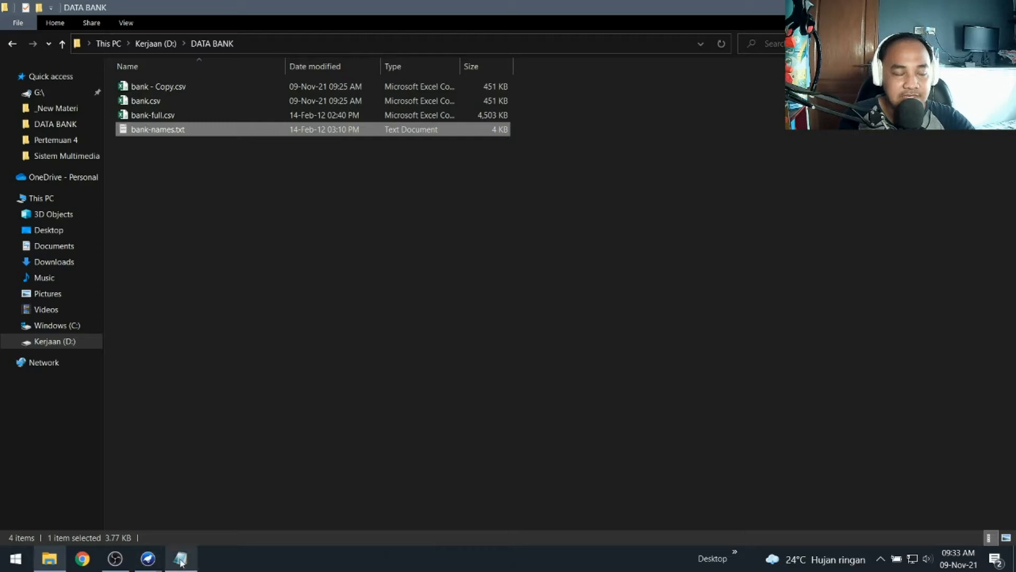
{"action": "left_click", "coordinate": [181, 560]}
{"action": "left_click", "coordinate": [180, 560]}
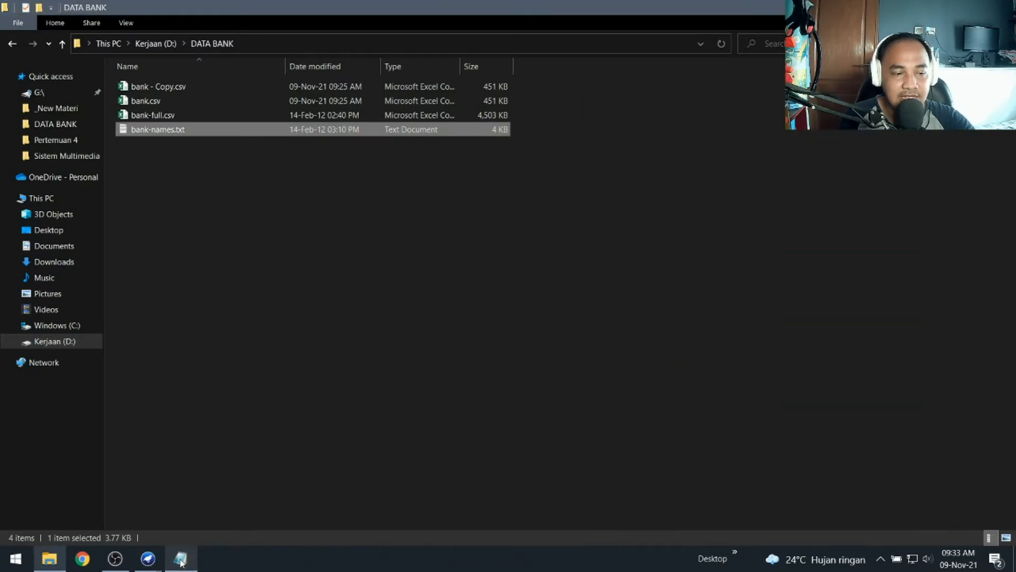
{"action": "mouse_move", "coordinate": [148, 557]}
{"action": "left_click", "coordinate": [226, 500]}
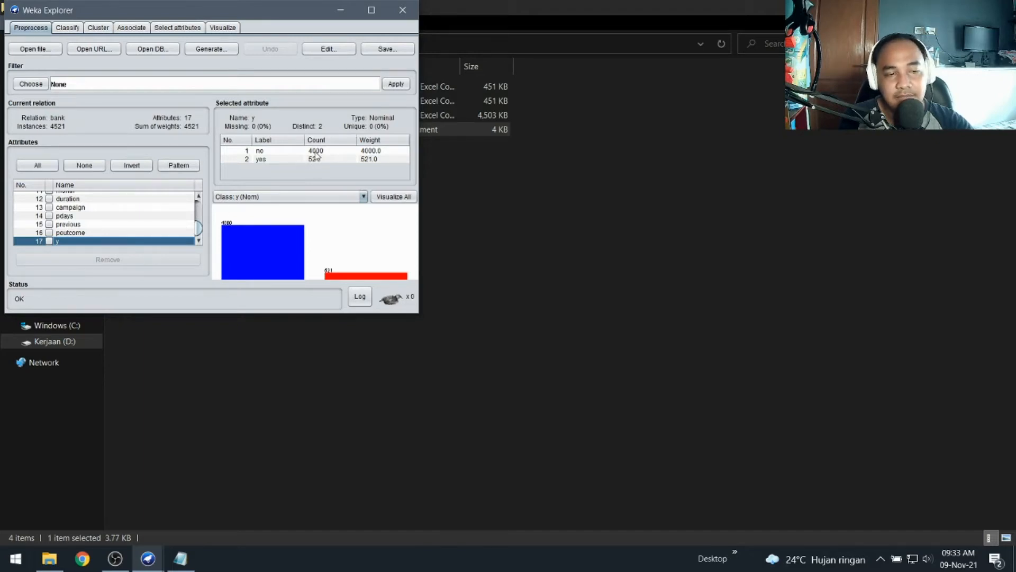
Step: Review the attributes again from age down to y and back to age, checking which are numeric or nominal
{"action": "left_click_drag", "start_coordinate": [198, 229], "coordinate": [197, 206]}
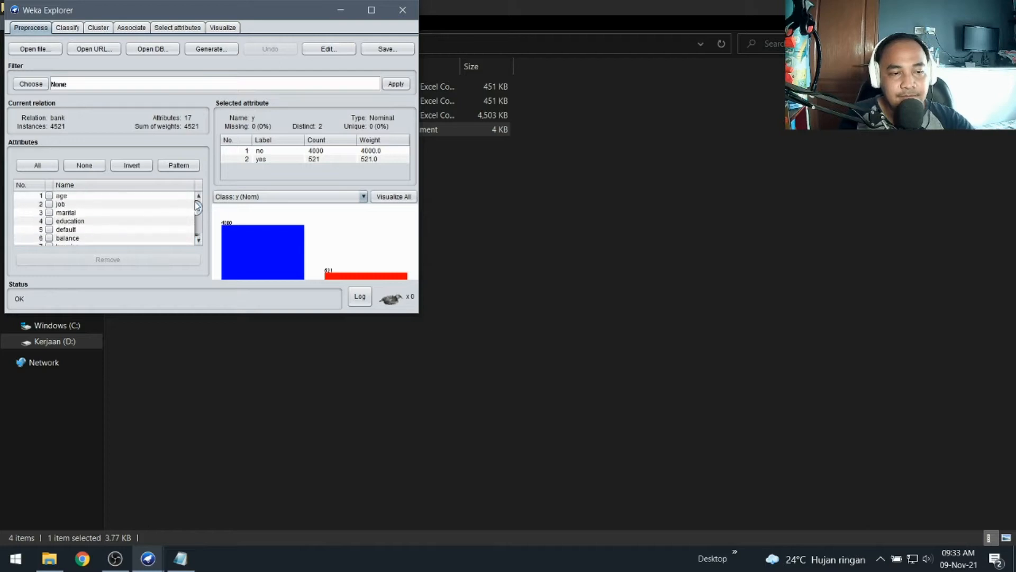
{"action": "left_click", "coordinate": [153, 197]}
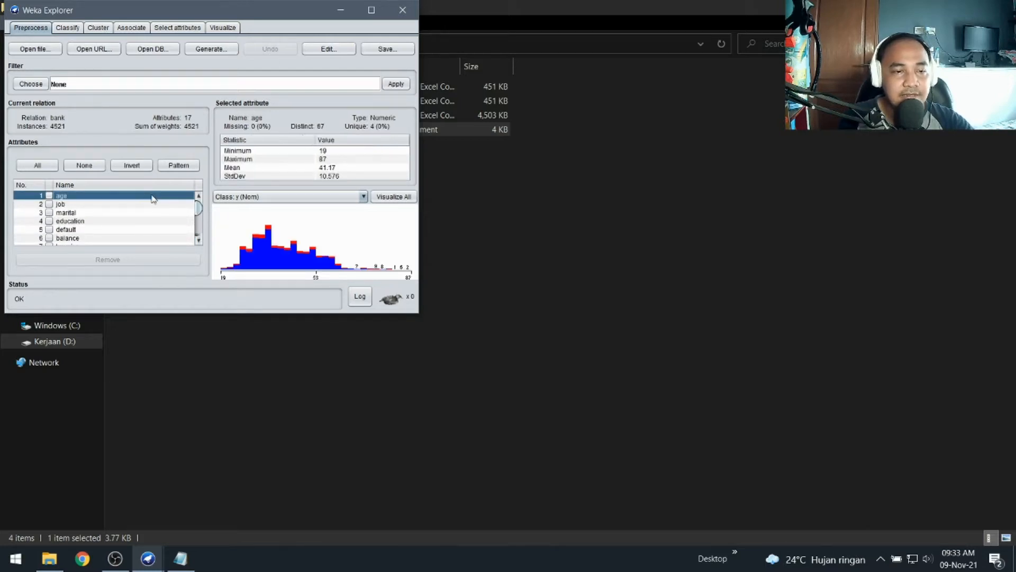
{"action": "key", "text": "Down"}
{"action": "key", "text": "Down"}
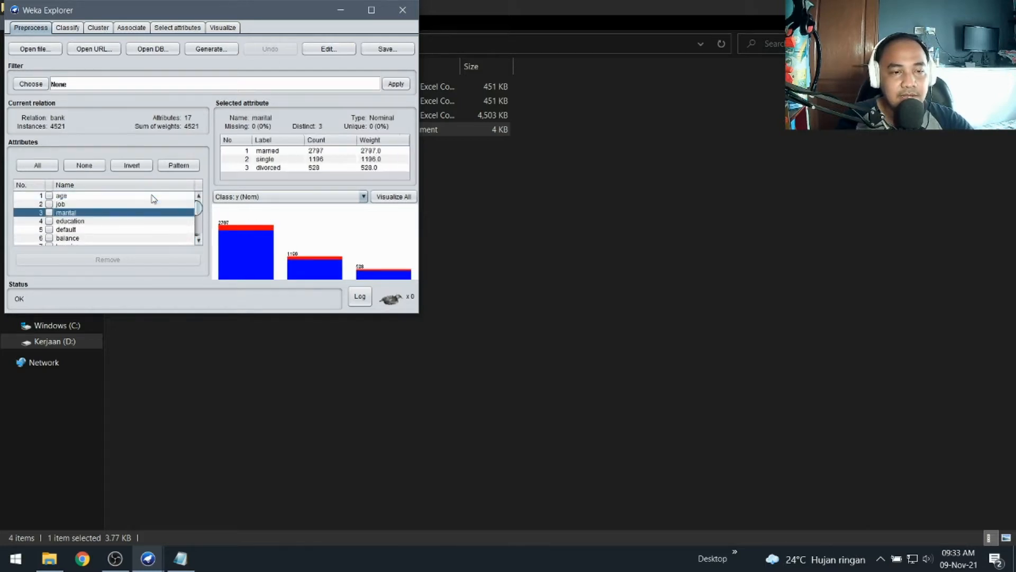
{"action": "key", "text": "Down"}
{"action": "key", "text": "Down"}
{"action": "key", "text": "Down"}
{"action": "key", "text": "Down"}
{"action": "key", "text": "Down"}
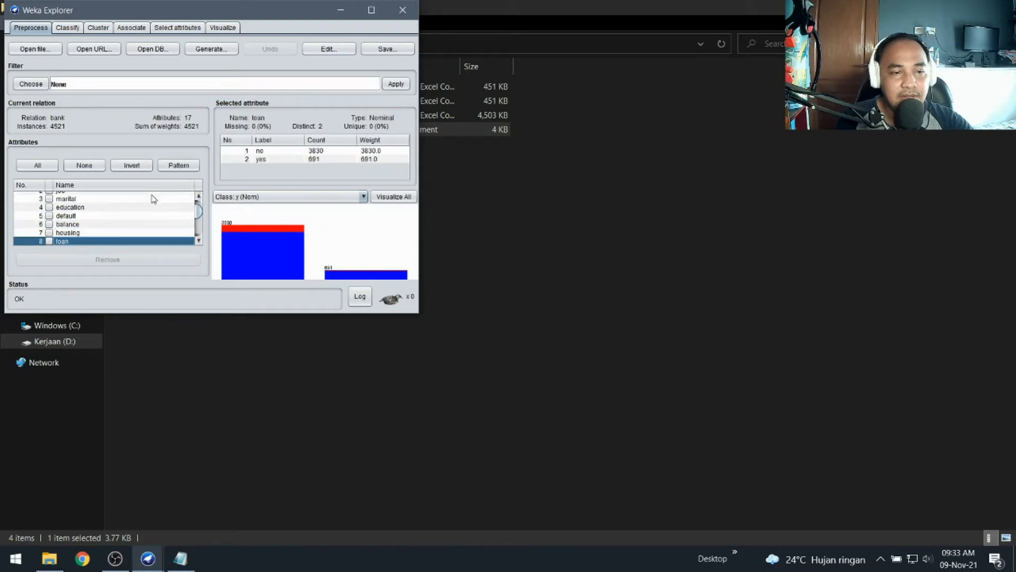
{"action": "key", "text": "Down"}
{"action": "key", "text": "Down"}
{"action": "key", "text": "Down"}
{"action": "key", "text": "Down"}
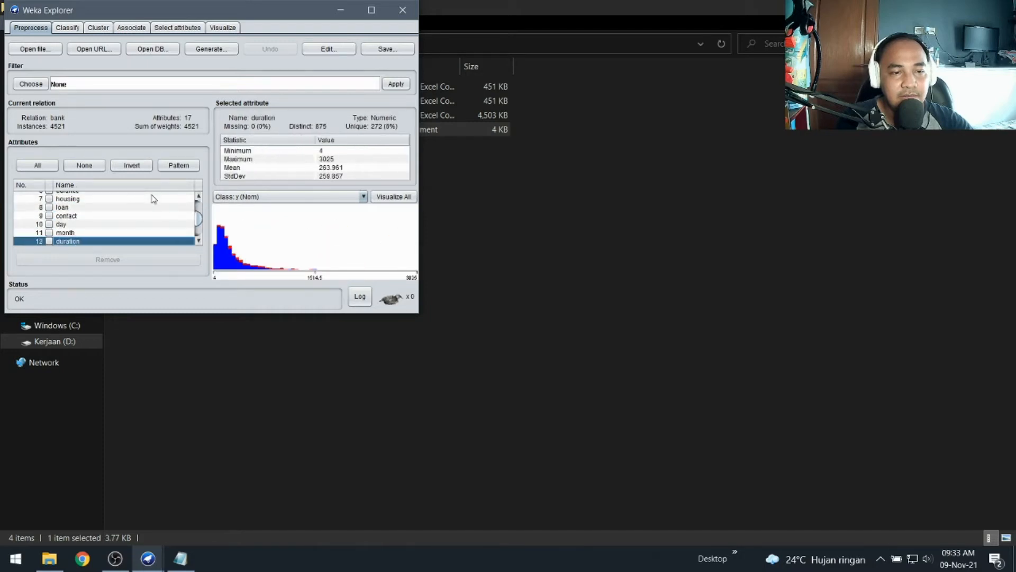
{"action": "key", "text": "Down"}
{"action": "key", "text": "Down"}
{"action": "key", "text": "Down"}
{"action": "key", "text": "Down"}
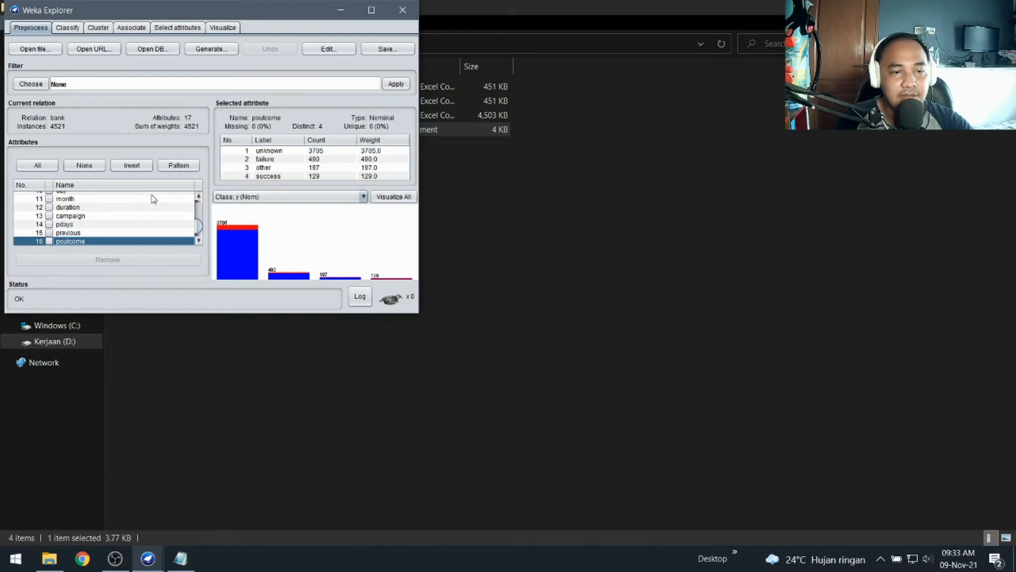
{"action": "key", "text": "Down"}
{"action": "key", "text": "Up"}
{"action": "key", "text": "Up"}
{"action": "key", "text": "Up"}
{"action": "key", "text": "Up"}
{"action": "key", "text": "Up"}
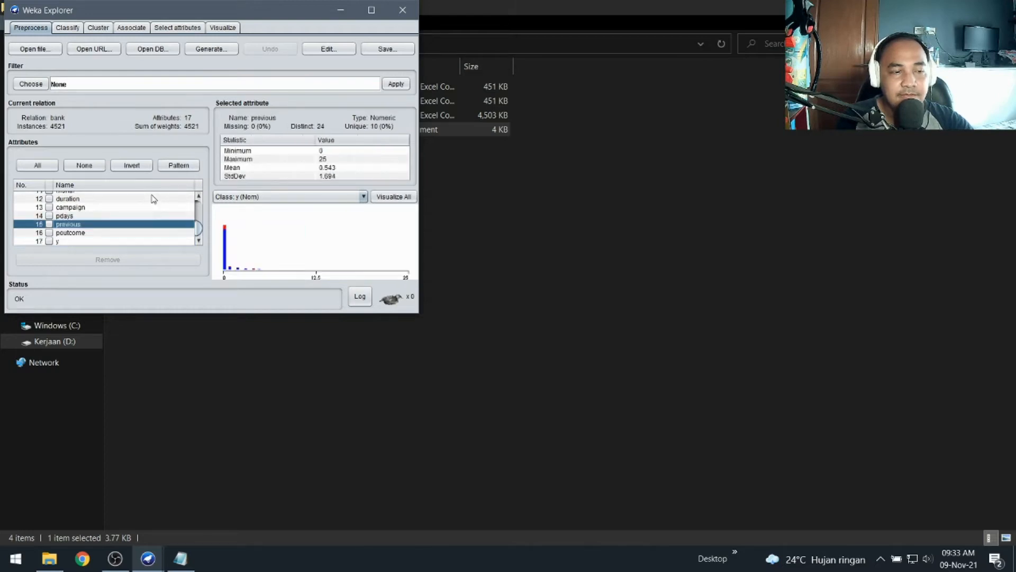
{"action": "key", "text": "Up"}
{"action": "key", "text": "Up"}
{"action": "key", "text": "Up"}
{"action": "key", "text": "Up"}
{"action": "key", "text": "Up"}
{"action": "key", "text": "Up"}
{"action": "key", "text": "Up"}
{"action": "key", "text": "Up"}
{"action": "key", "text": "Up"}
{"action": "key", "text": "Up"}
{"action": "key", "text": "Up"}
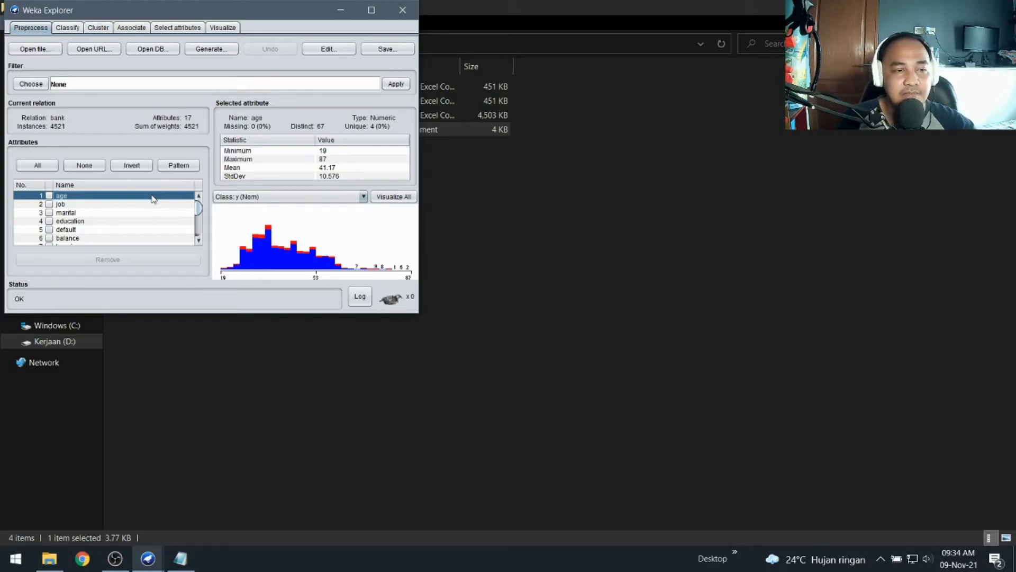
Step: Mark the numeric attributes age and balance in the attribute list
{"action": "left_click", "coordinate": [50, 196]}
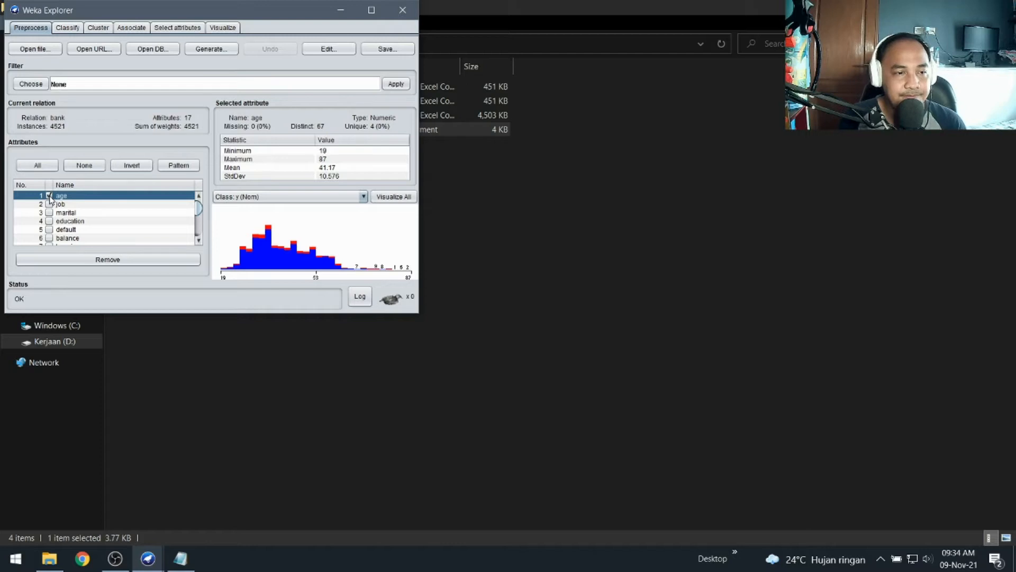
{"action": "key", "text": "Down"}
{"action": "key", "text": "Down"}
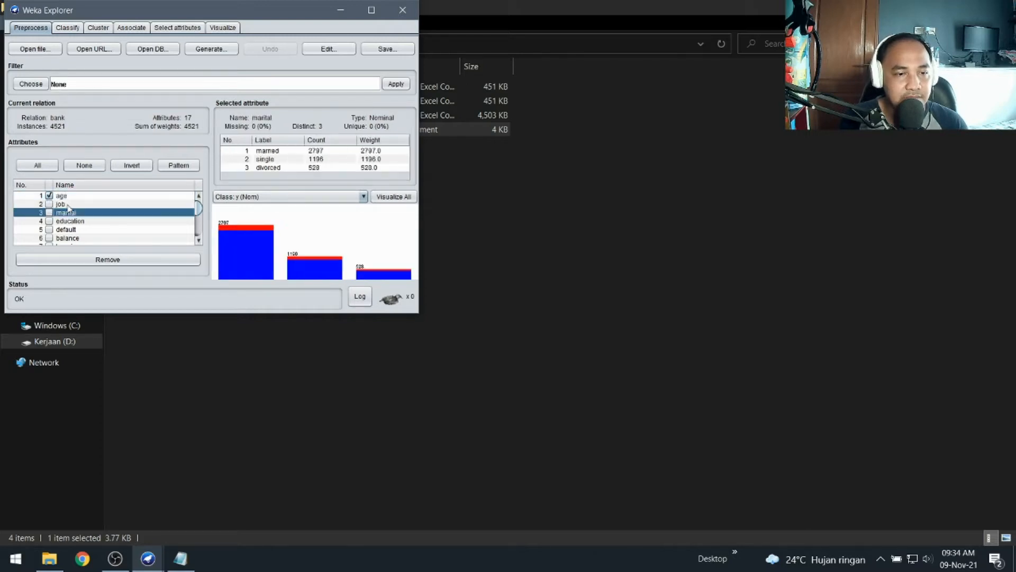
{"action": "key", "text": "Down"}
{"action": "key", "text": "Down"}
{"action": "key", "text": "Down"}
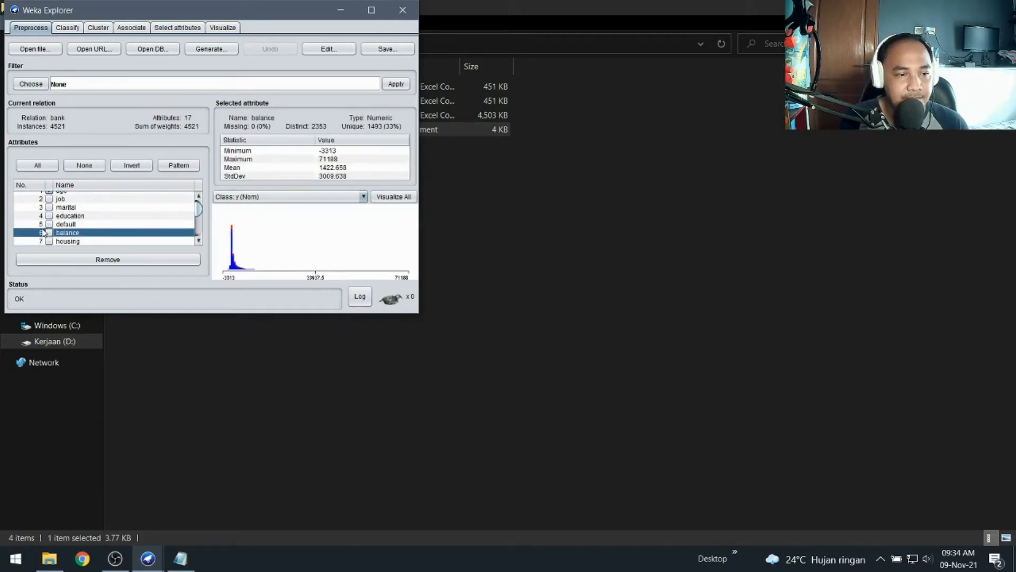
{"action": "left_click", "coordinate": [49, 232]}
Step: Check the attributes from housing onward and mark the numeric ones, day and duration
{"action": "left_click", "coordinate": [67, 242]}
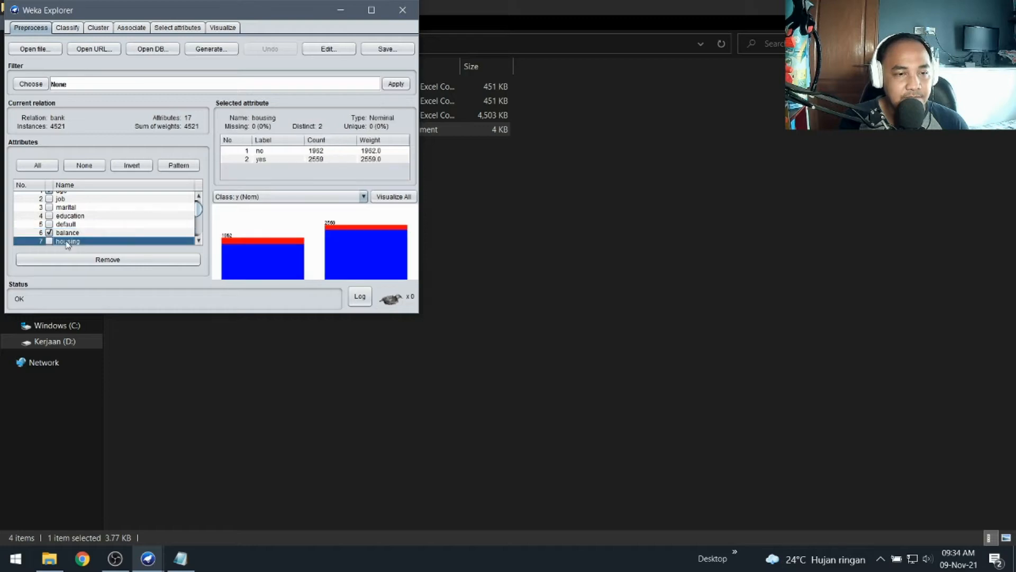
{"action": "key", "text": "Down"}
{"action": "key", "text": "Down"}
{"action": "key", "text": "Down"}
{"action": "key", "text": "Down"}
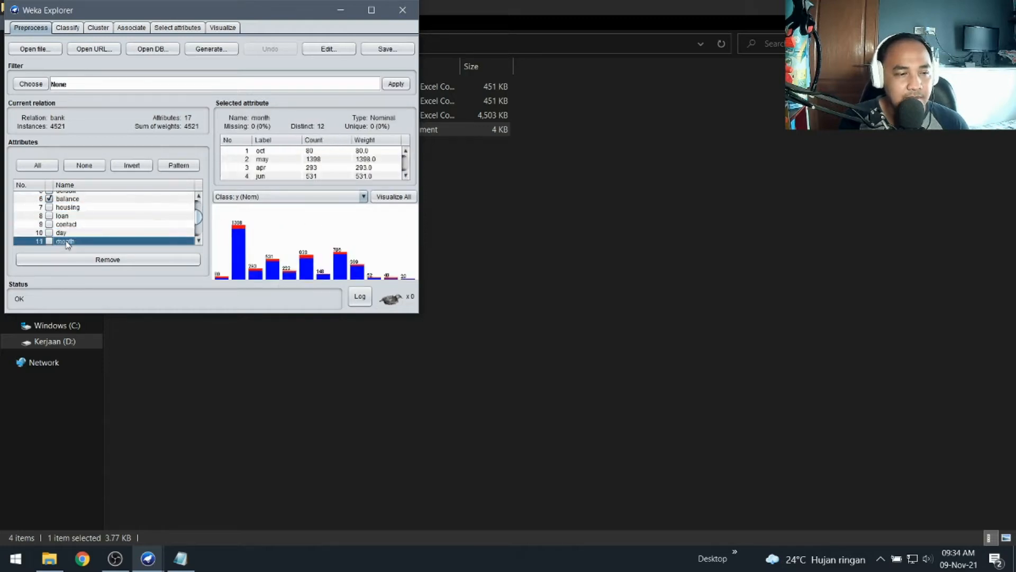
{"action": "key", "text": "Up"}
{"action": "left_click", "coordinate": [49, 232]}
{"action": "key", "text": "Down"}
{"action": "key", "text": "Down"}
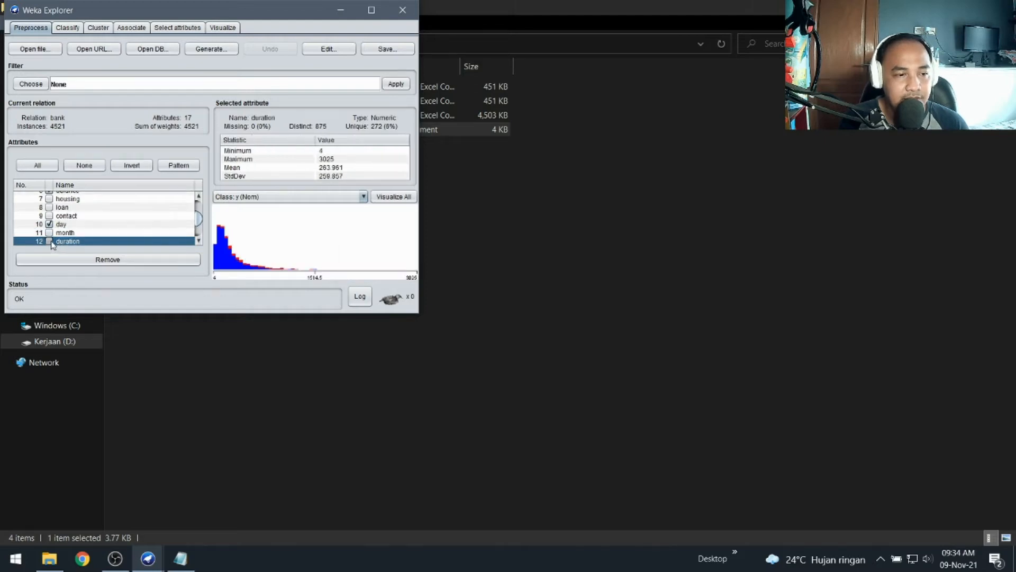
{"action": "left_click", "coordinate": [49, 241]}
Step: Check the type of the campaign attribute and mark it in the attribute list
{"action": "key", "text": "Down"}
{"action": "key", "text": "Down"}
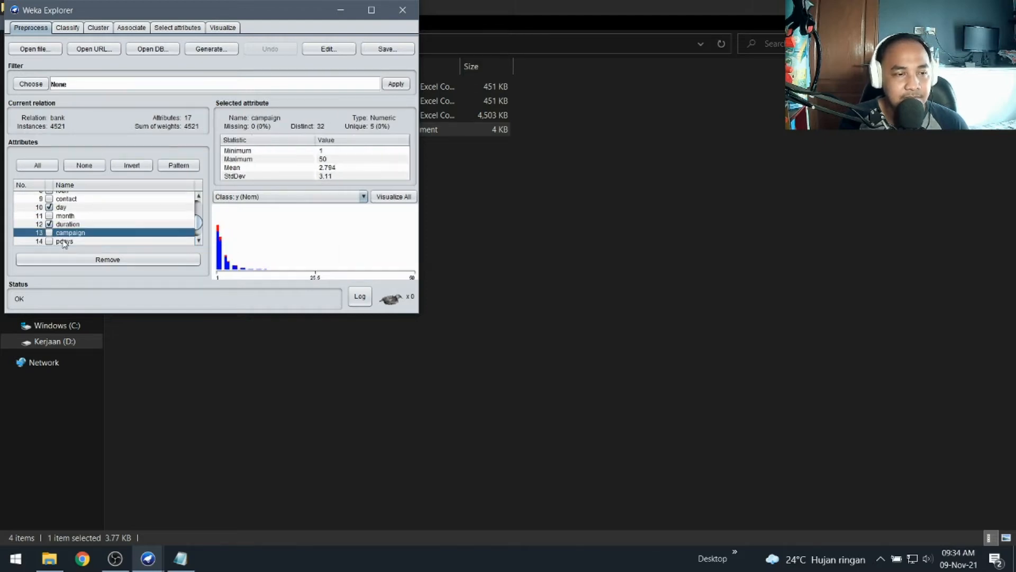
{"action": "key", "text": "Up"}
{"action": "left_click", "coordinate": [49, 232]}
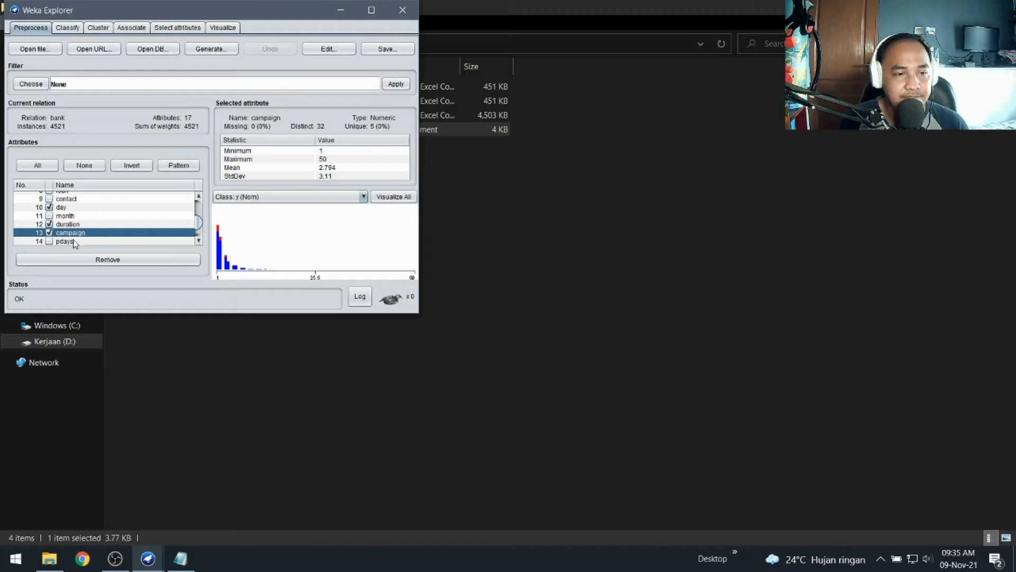
Step: Check the attributes from pdays to poutcome and mark the numeric ones, pdays and previous
{"action": "key", "text": "Down"}
{"action": "key", "text": "Down"}
{"action": "key", "text": "Down"}
{"action": "key", "text": "Up"}
{"action": "key", "text": "Up"}
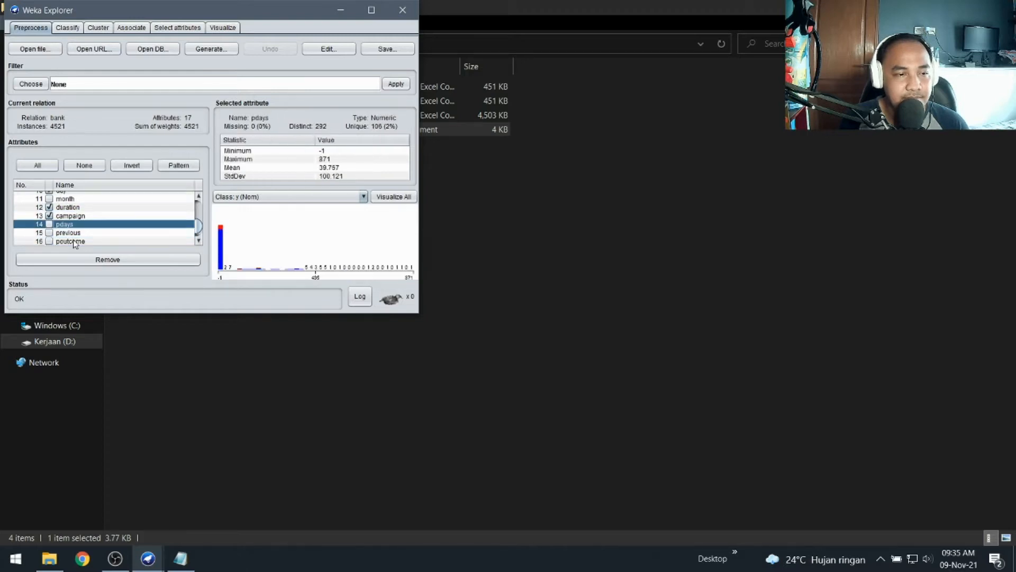
{"action": "left_click", "coordinate": [49, 224]}
{"action": "left_click", "coordinate": [68, 233]}
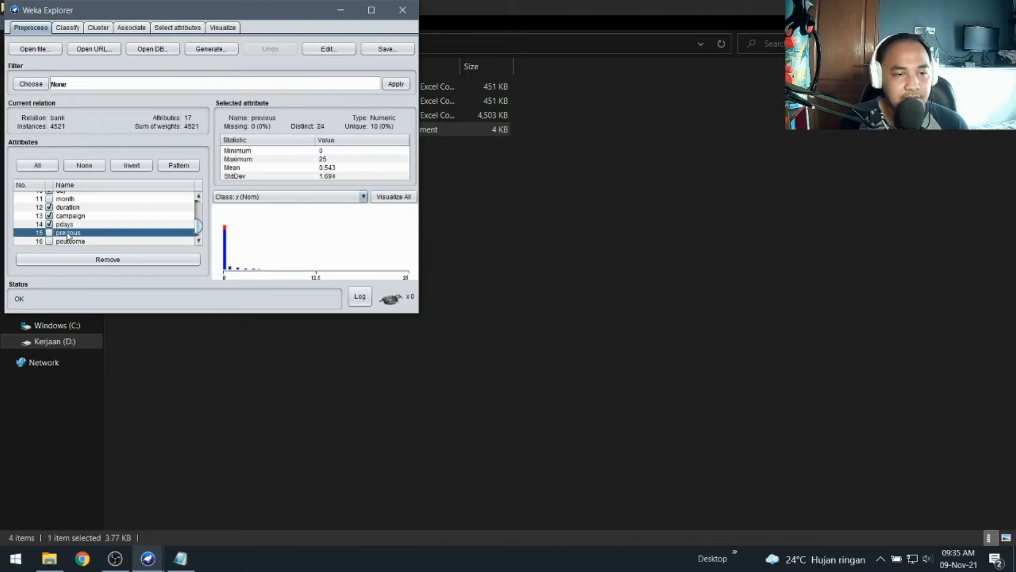
{"action": "left_click", "coordinate": [49, 232]}
{"action": "left_click", "coordinate": [62, 242]}
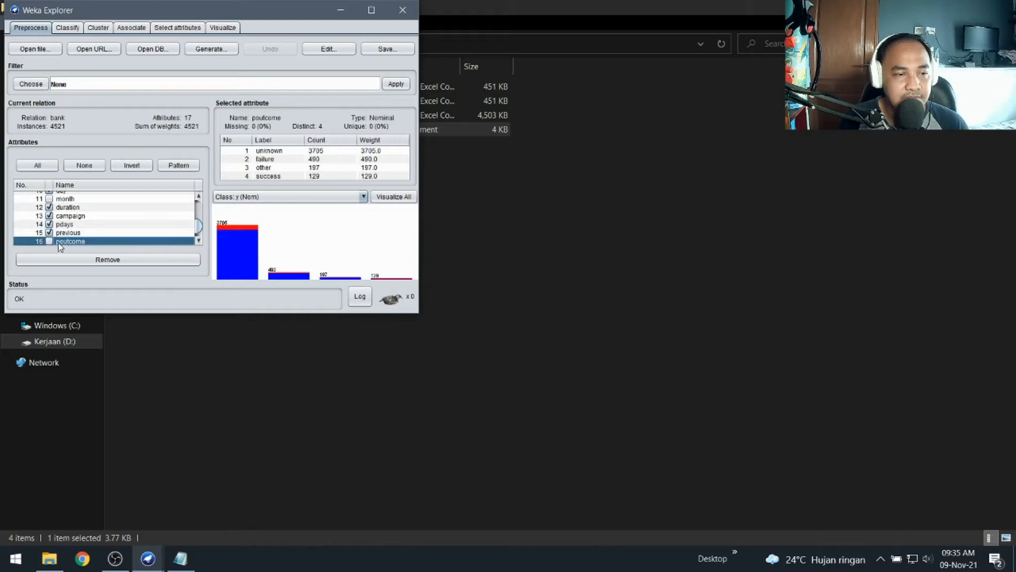
Step: Recheck the attributes from y back up to age and remove all the marked numeric attributes from the dataset
{"action": "key", "text": "Down"}
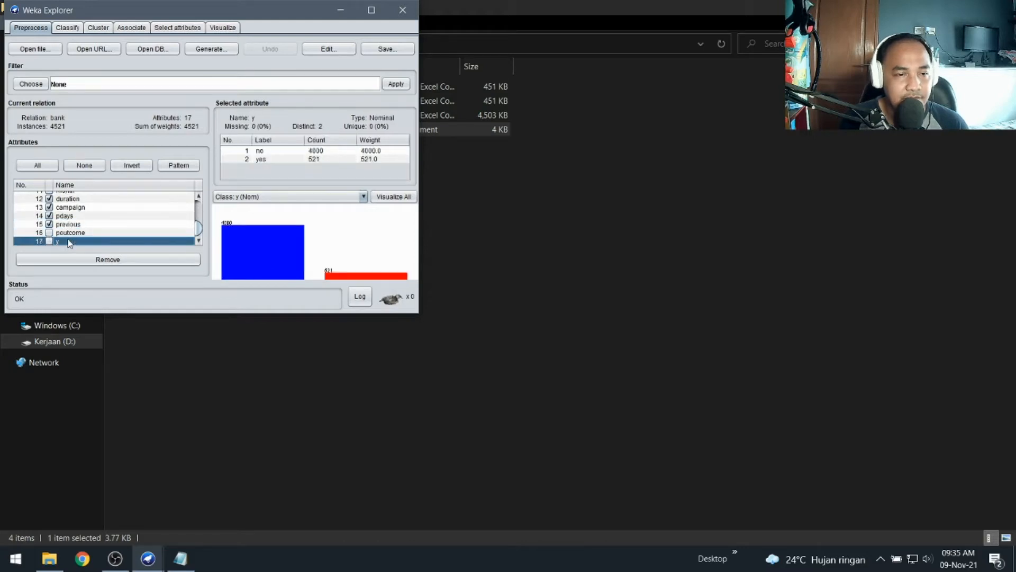
{"action": "key", "text": "Up"}
{"action": "key", "text": "Up"}
{"action": "key", "text": "Up"}
{"action": "key", "text": "Up"}
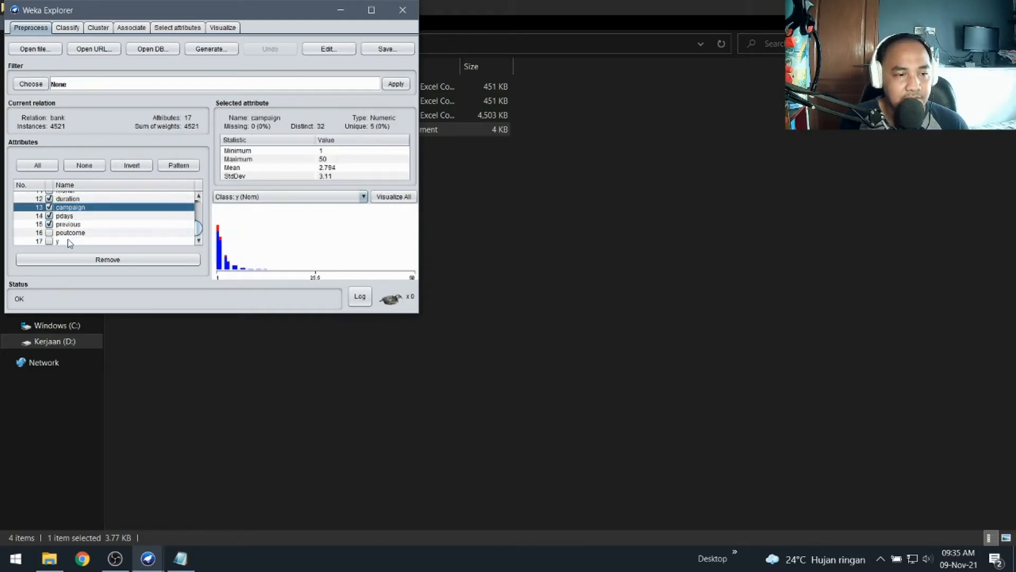
{"action": "key", "text": "Up"}
{"action": "key", "text": "Up"}
{"action": "key", "text": "Up"}
{"action": "key", "text": "Up"}
{"action": "key", "text": "Up"}
{"action": "key", "text": "Up"}
{"action": "key", "text": "Up"}
{"action": "key", "text": "Up"}
{"action": "key", "text": "Up"}
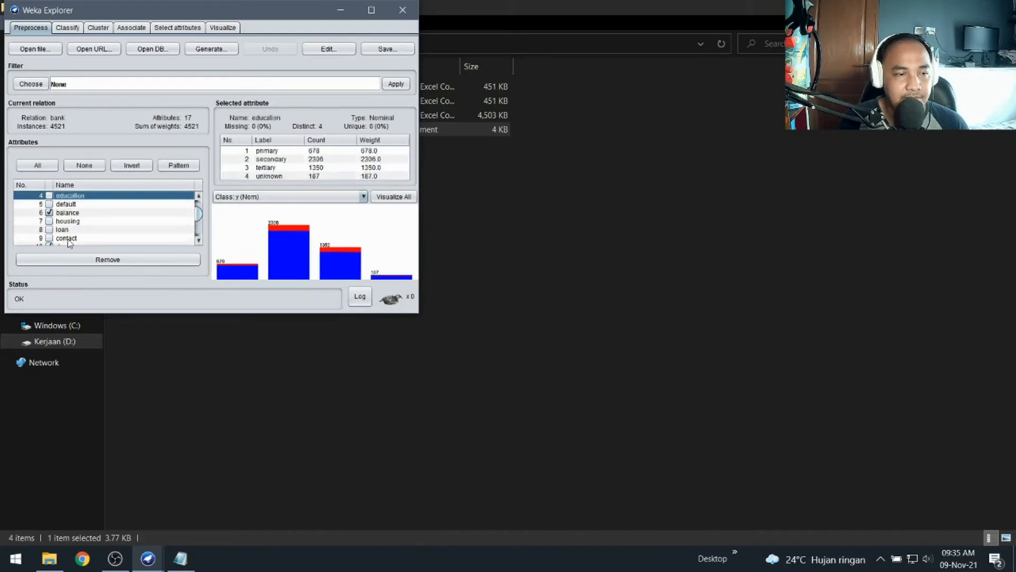
{"action": "key", "text": "Up"}
{"action": "key", "text": "Up"}
{"action": "key", "text": "Up"}
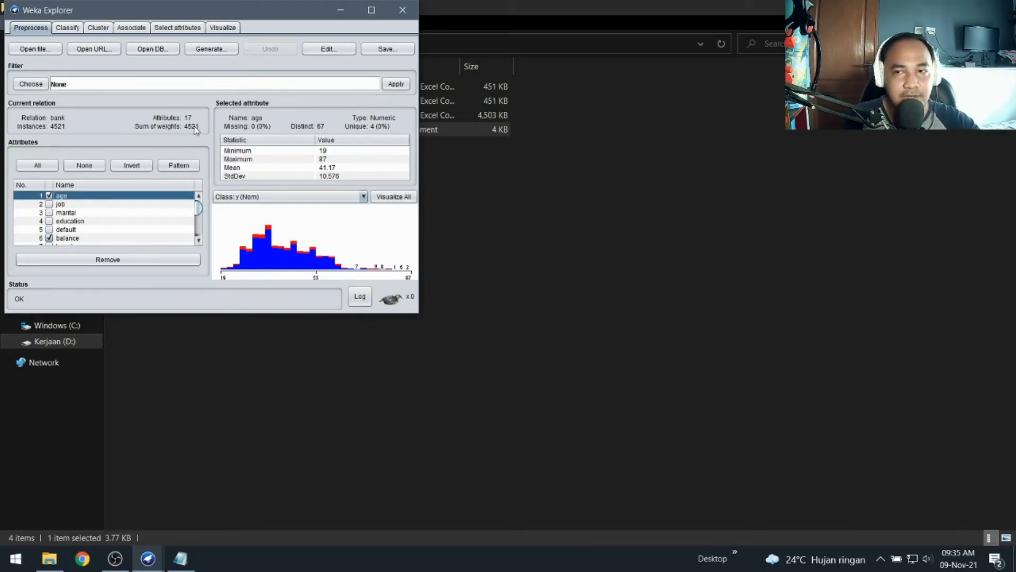
{"action": "left_click", "coordinate": [151, 260]}
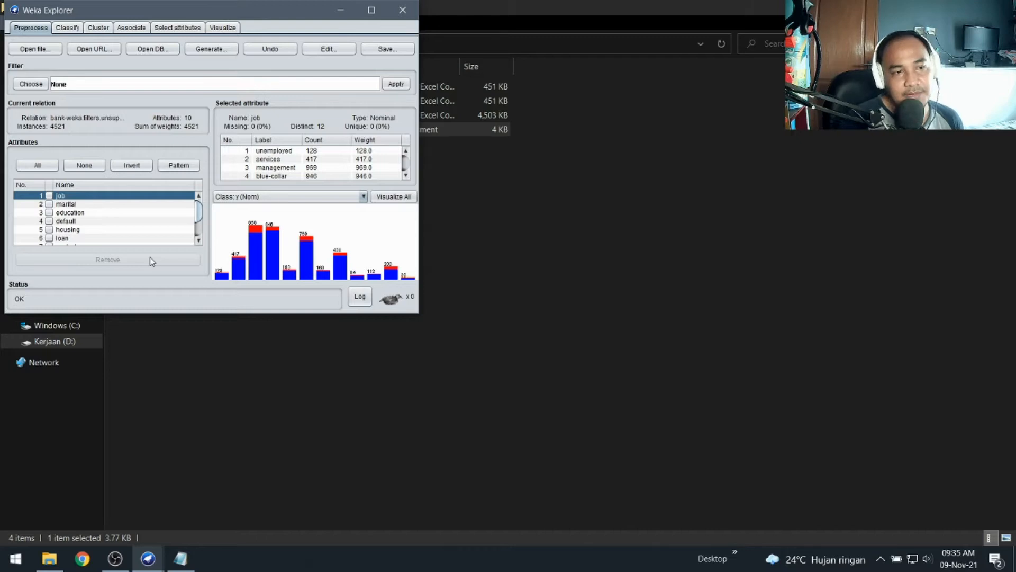
Step: Choose REPTree from the tree classifiers as the classification algorithm
{"action": "left_click", "coordinate": [76, 30]}
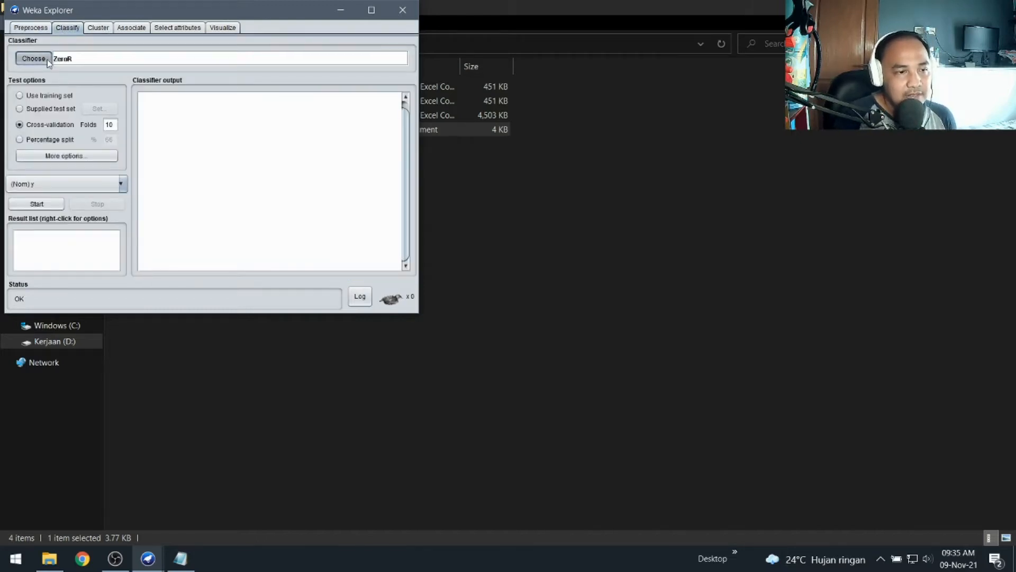
{"action": "left_click", "coordinate": [48, 60]}
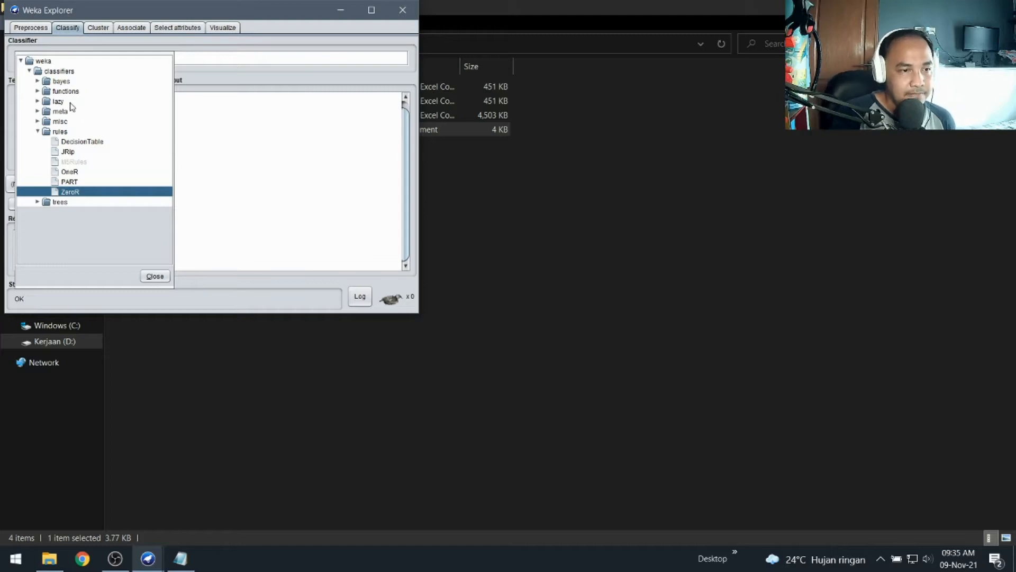
{"action": "left_click", "coordinate": [37, 132]}
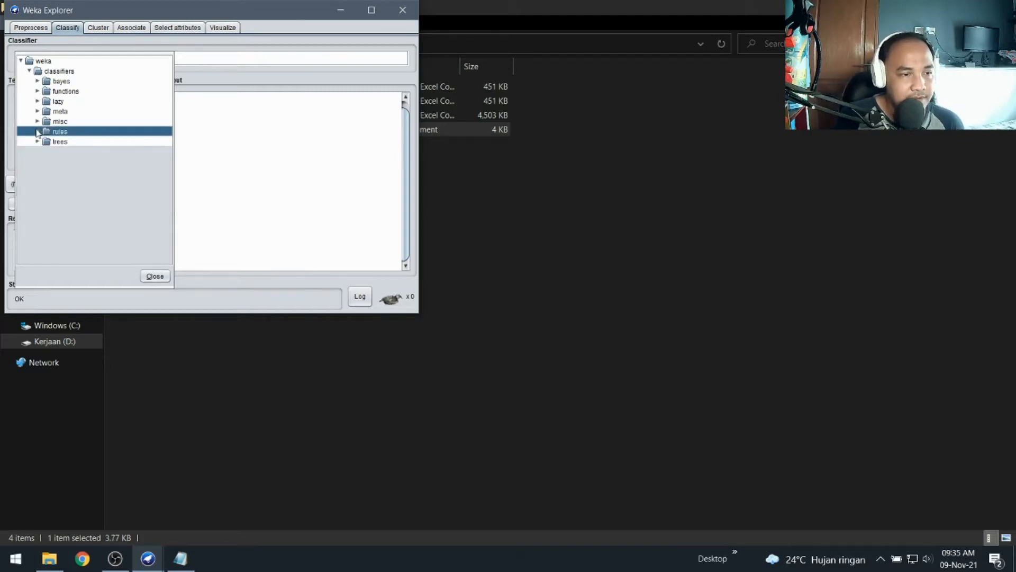
{"action": "left_click", "coordinate": [38, 141]}
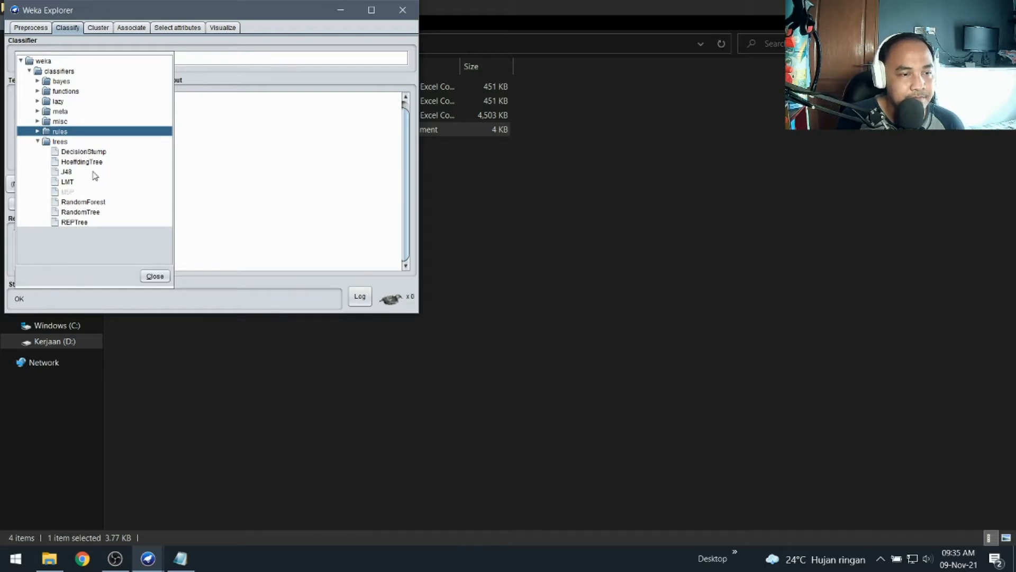
{"action": "key", "text": "Down"}
{"action": "key", "text": "Down"}
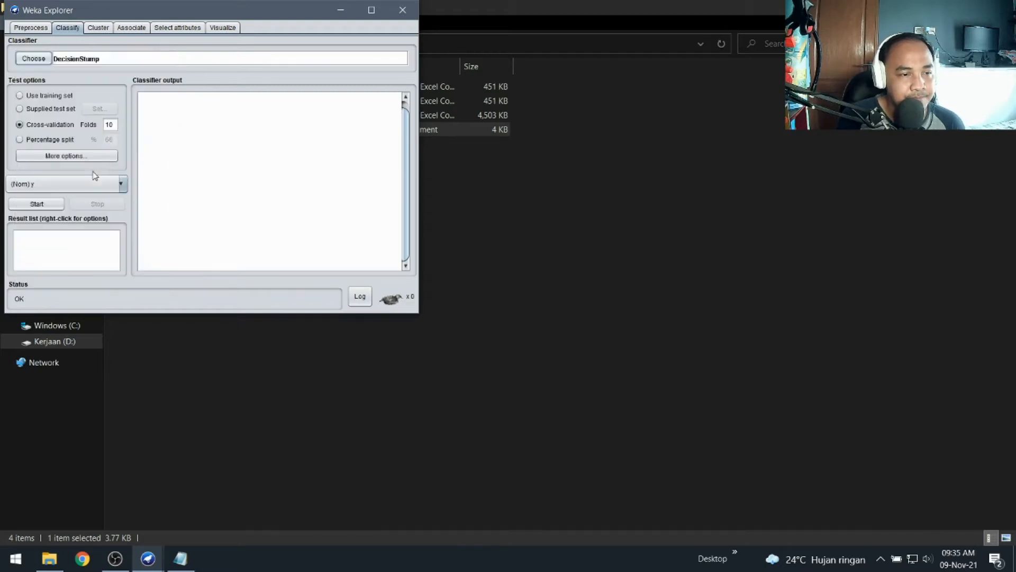
{"action": "left_click", "coordinate": [44, 64]}
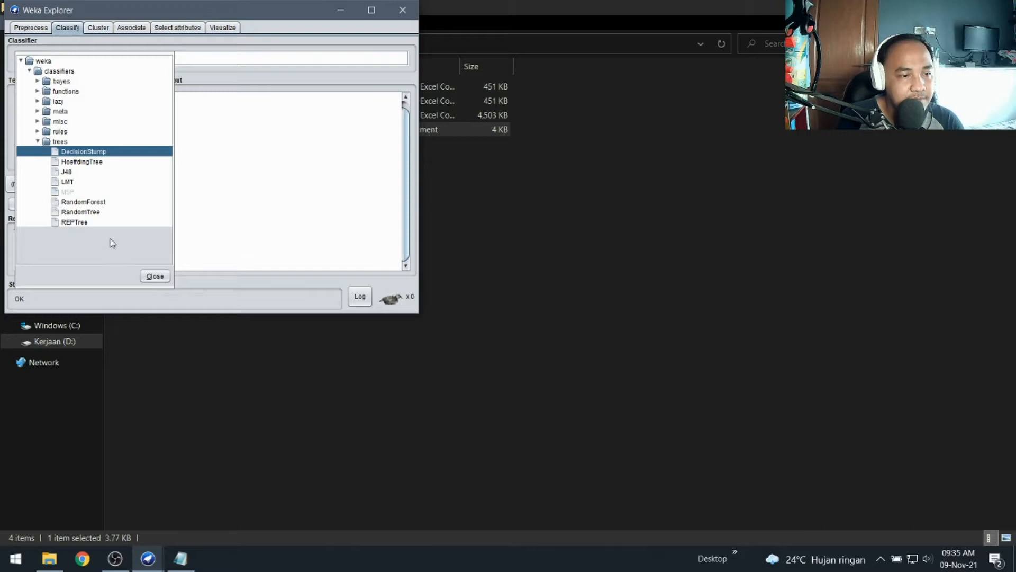
{"action": "left_click", "coordinate": [80, 222]}
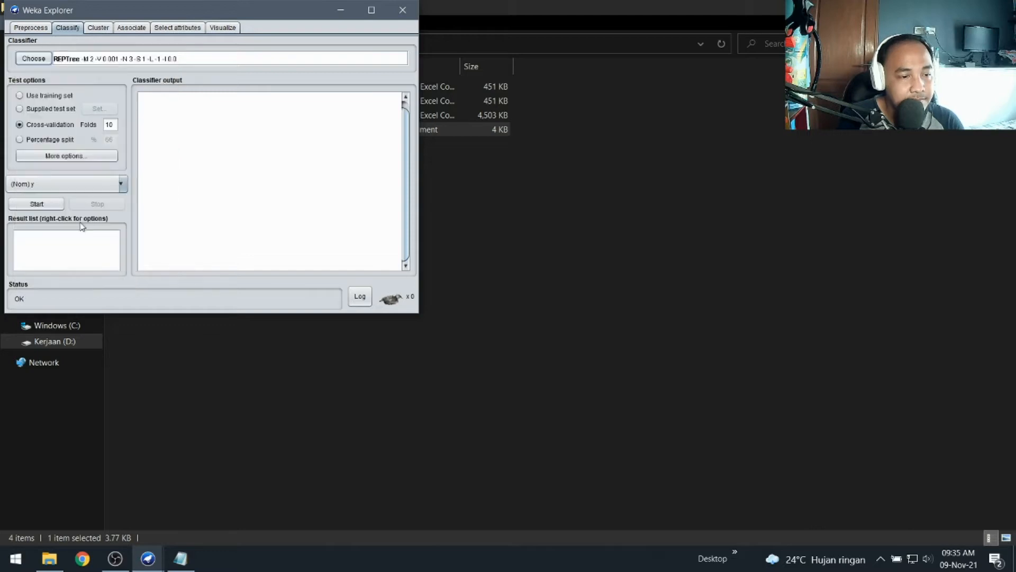
Step: Examine the REPTree parameters and read its detailed description, keeping the default settings
{"action": "left_click", "coordinate": [60, 59]}
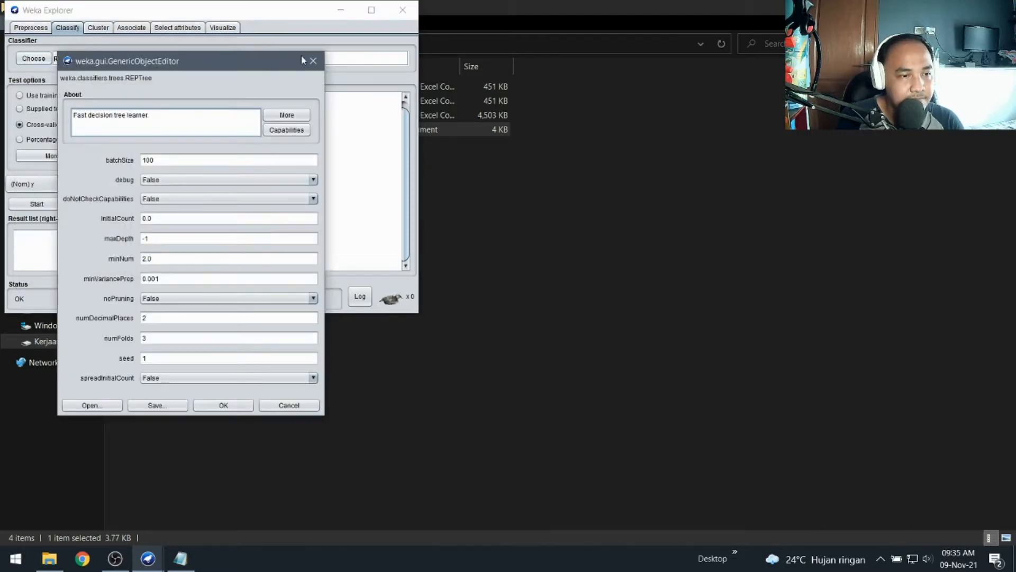
{"action": "left_click", "coordinate": [313, 61]}
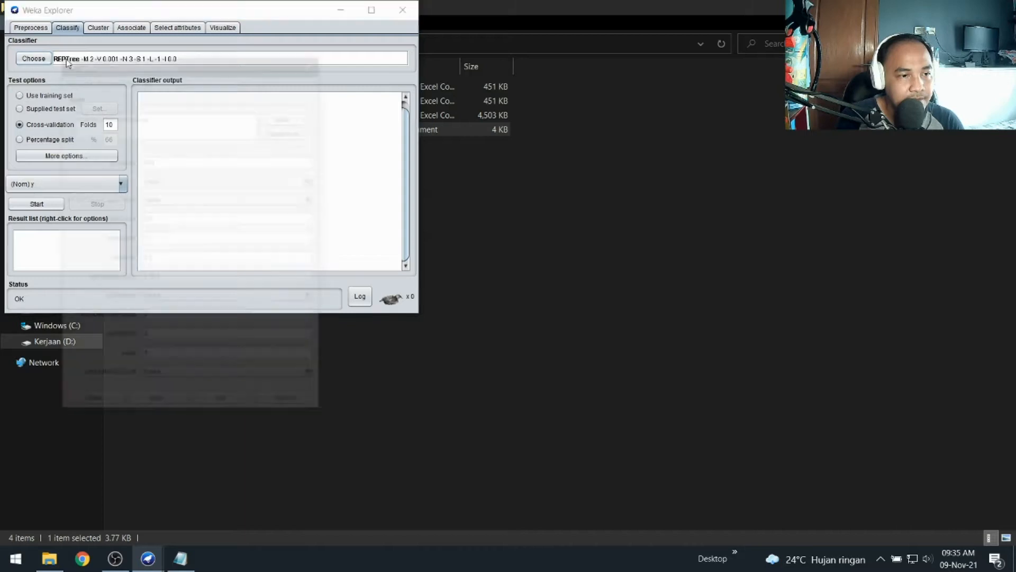
{"action": "left_click", "coordinate": [67, 62]}
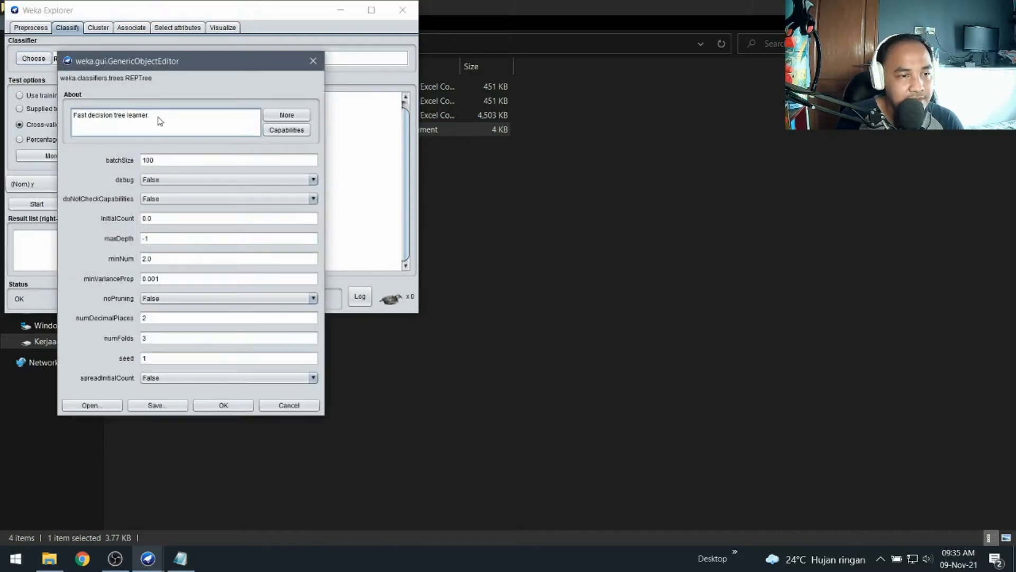
{"action": "left_click", "coordinate": [294, 116]}
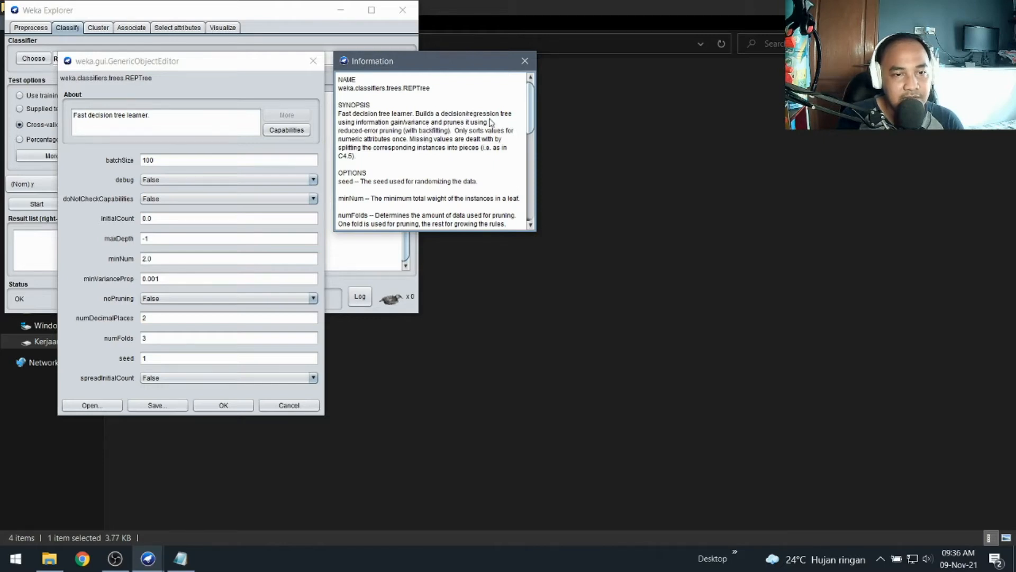
{"action": "left_click", "coordinate": [525, 61]}
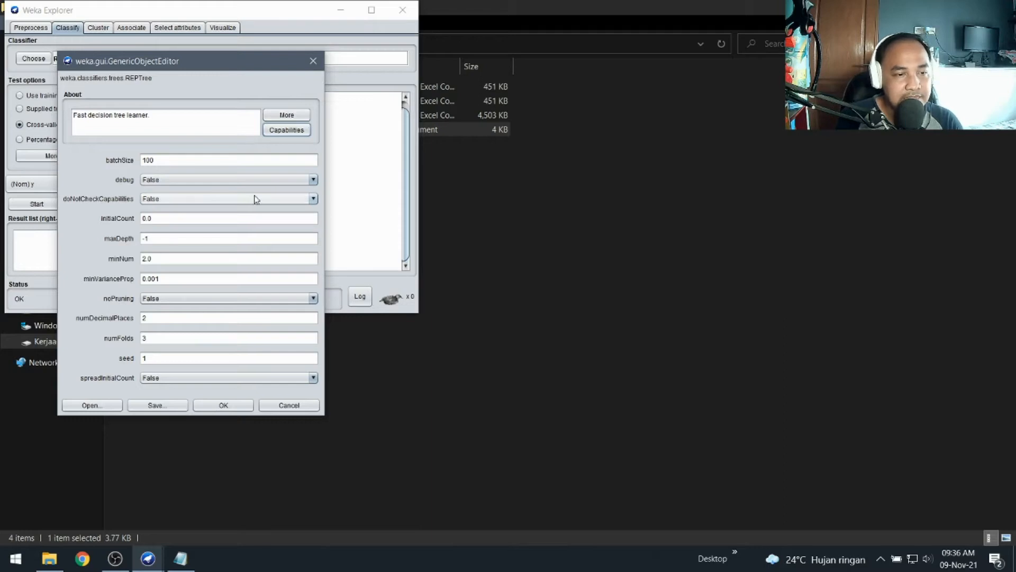
{"action": "left_click", "coordinate": [225, 406]}
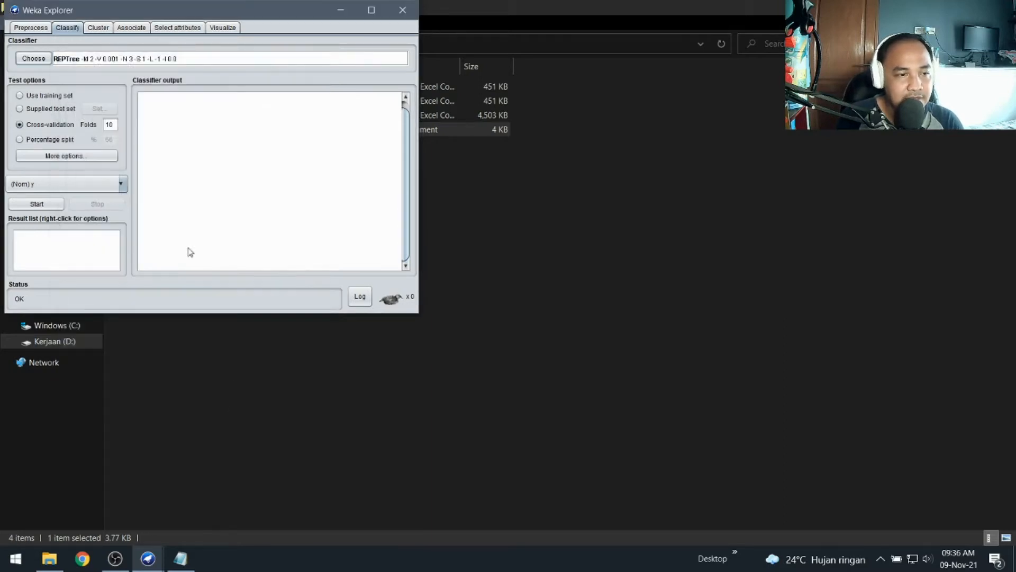
Step: Set the test option to cross-validation with 10 folds and run the REPTree classifier on class y
{"action": "left_click", "coordinate": [29, 97]}
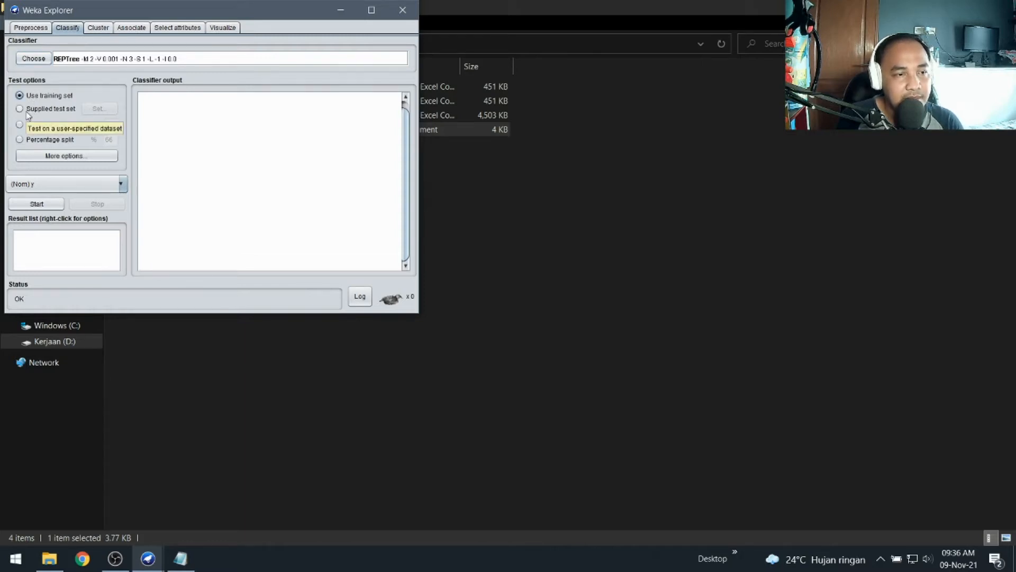
{"action": "left_click", "coordinate": [32, 127]}
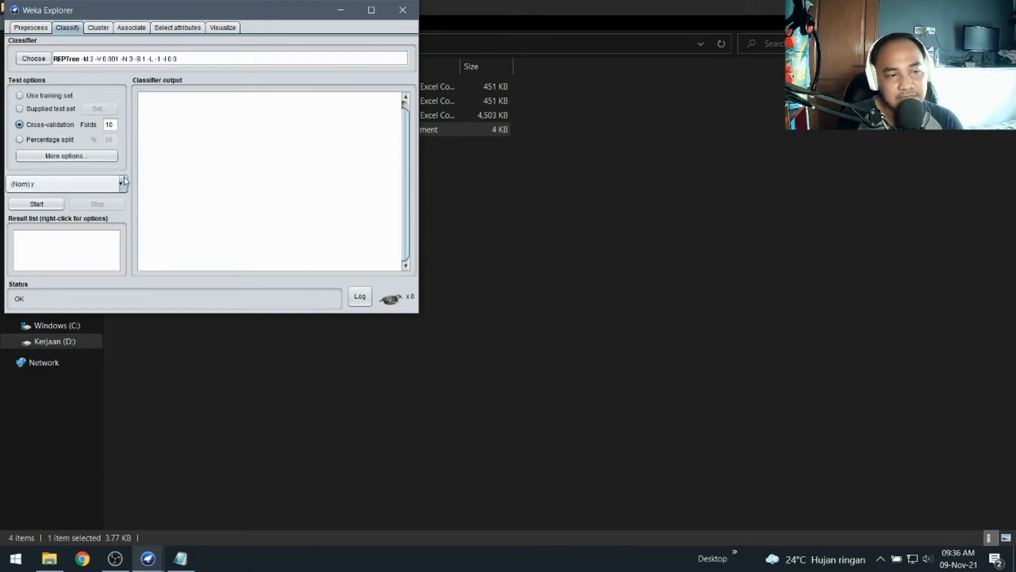
{"action": "left_click", "coordinate": [48, 204]}
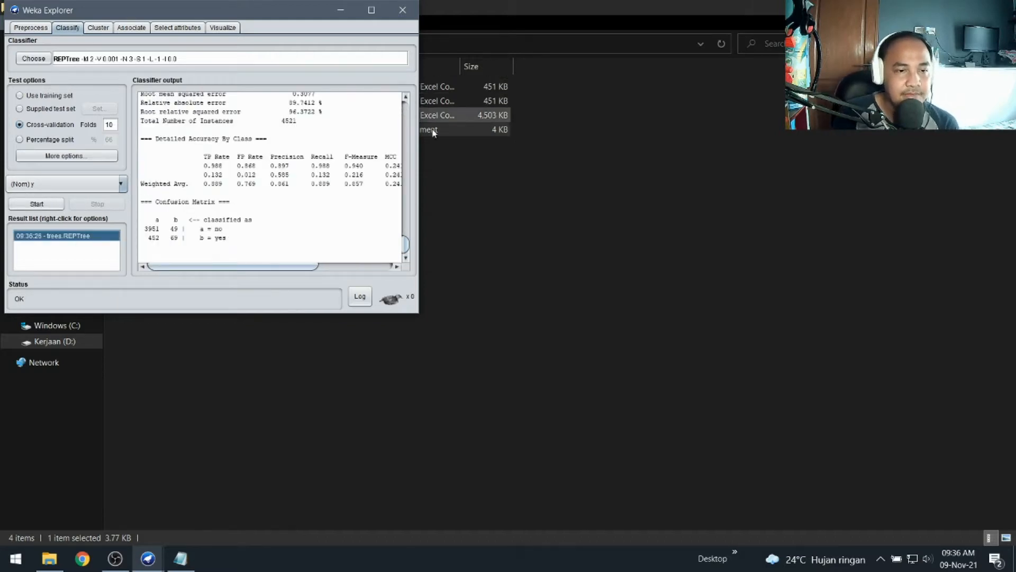
Step: Examine the REPTree output: tree size, cross-validation summary, detailed accuracy by class and confusion matrix
{"action": "mouse_move", "coordinate": [406, 251]}
{"action": "left_mouse_down"}
{"action": "mouse_move", "coordinate": [404, 166]}
{"action": "mouse_move", "coordinate": [404, 237]}
{"action": "left_mouse_up"}
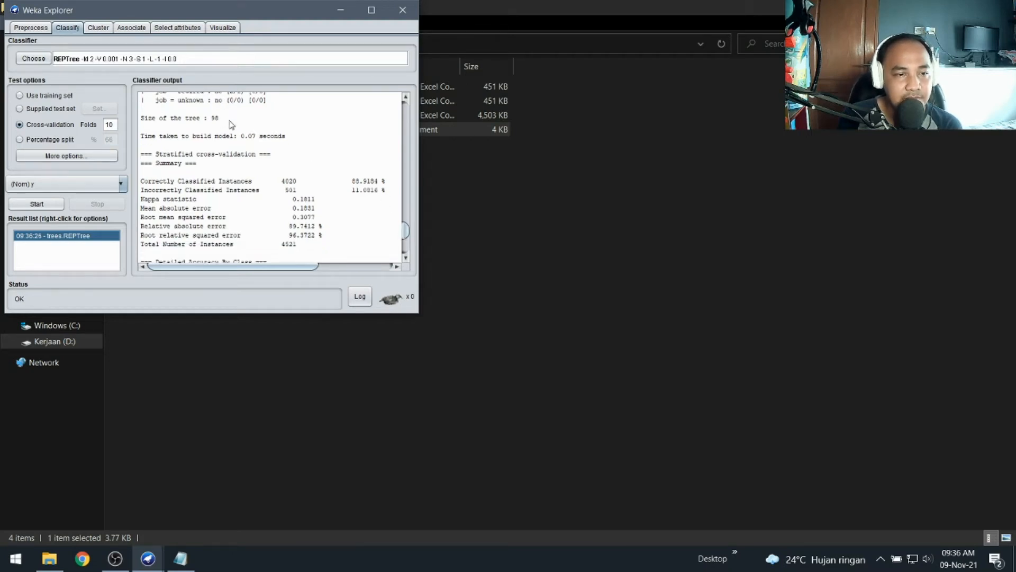
{"action": "left_click_drag", "start_coordinate": [408, 235], "coordinate": [409, 241]}
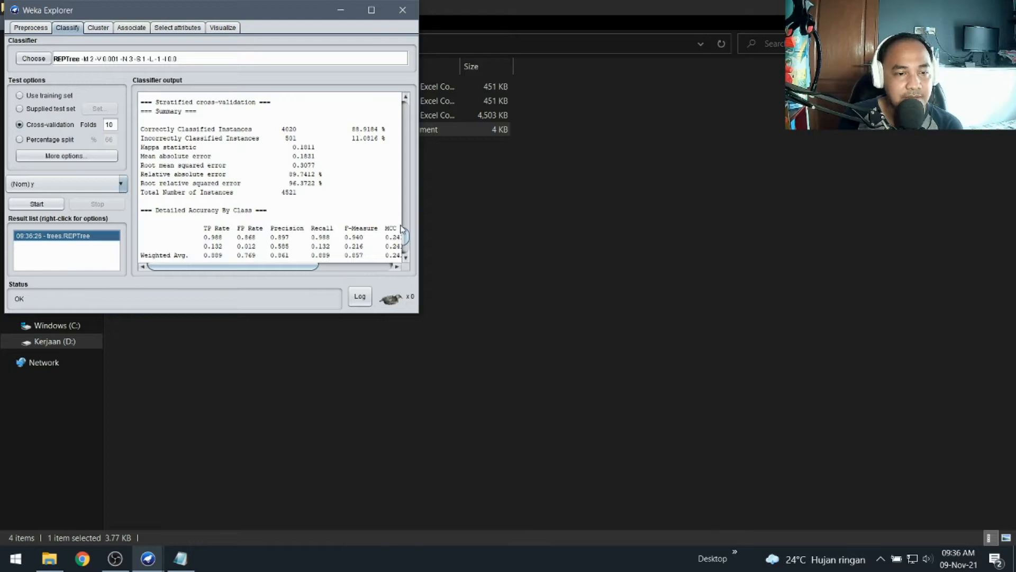
{"action": "left_click_drag", "start_coordinate": [406, 238], "coordinate": [406, 246]}
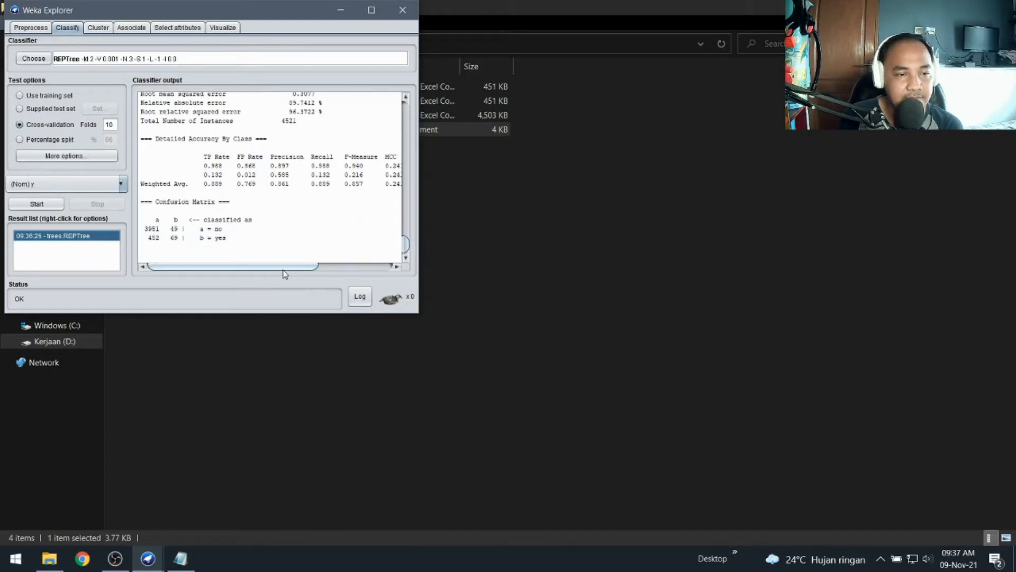
{"action": "left_click_drag", "start_coordinate": [284, 269], "coordinate": [371, 267]}
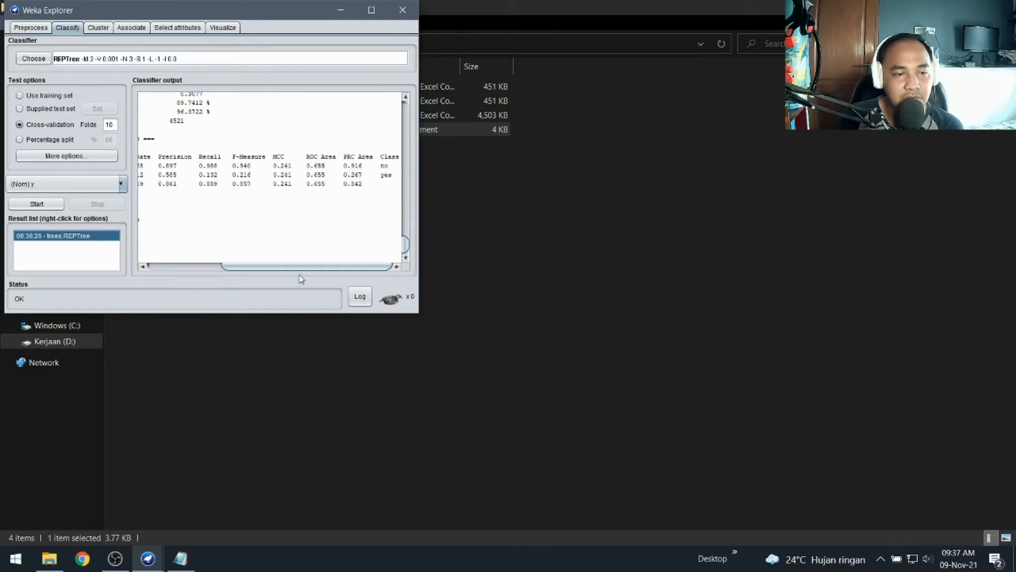
{"action": "left_click_drag", "start_coordinate": [299, 267], "coordinate": [224, 266]}
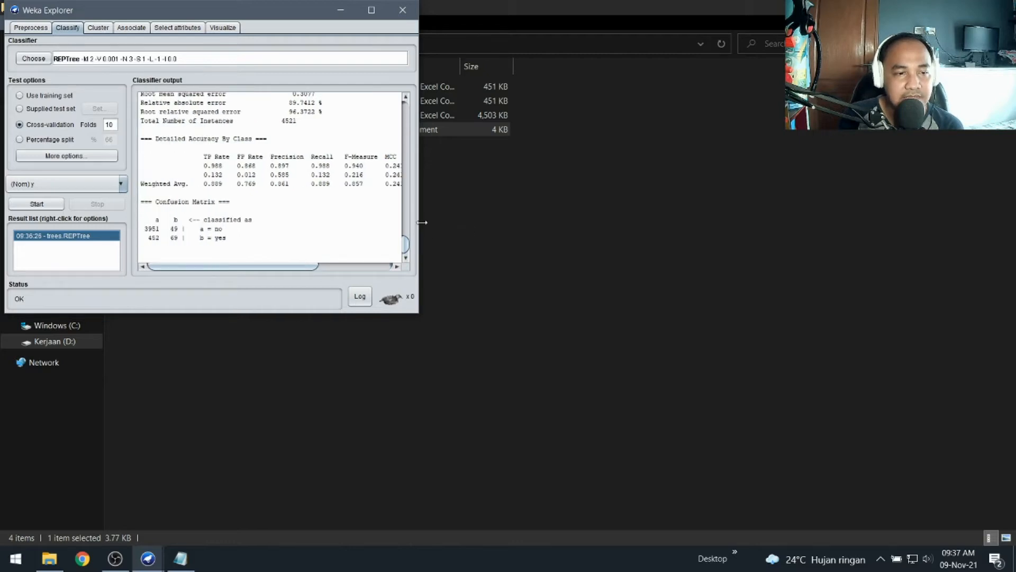
{"action": "left_click_drag", "start_coordinate": [406, 247], "coordinate": [407, 239]}
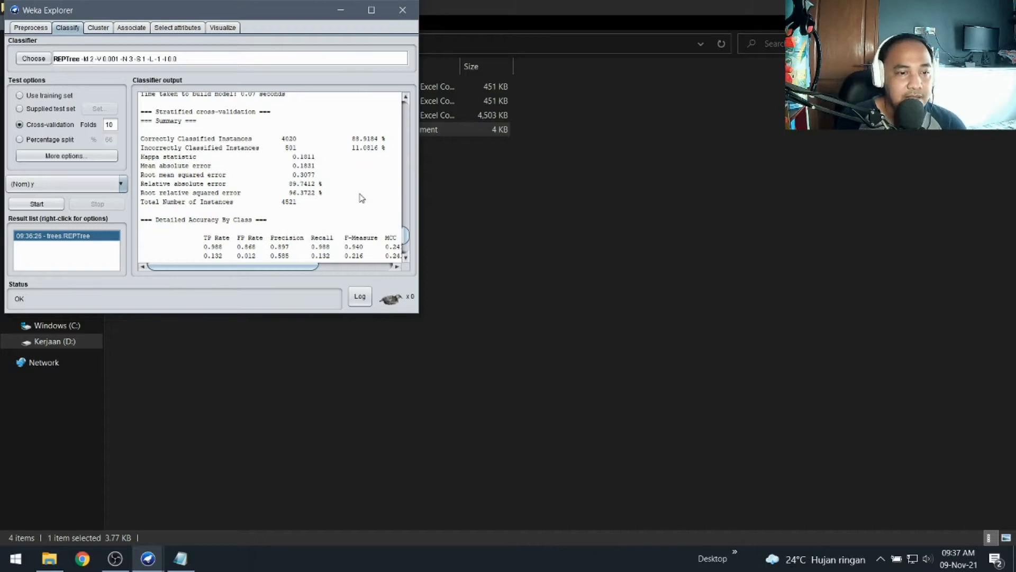
{"action": "left_click_drag", "start_coordinate": [407, 233], "coordinate": [407, 244]}
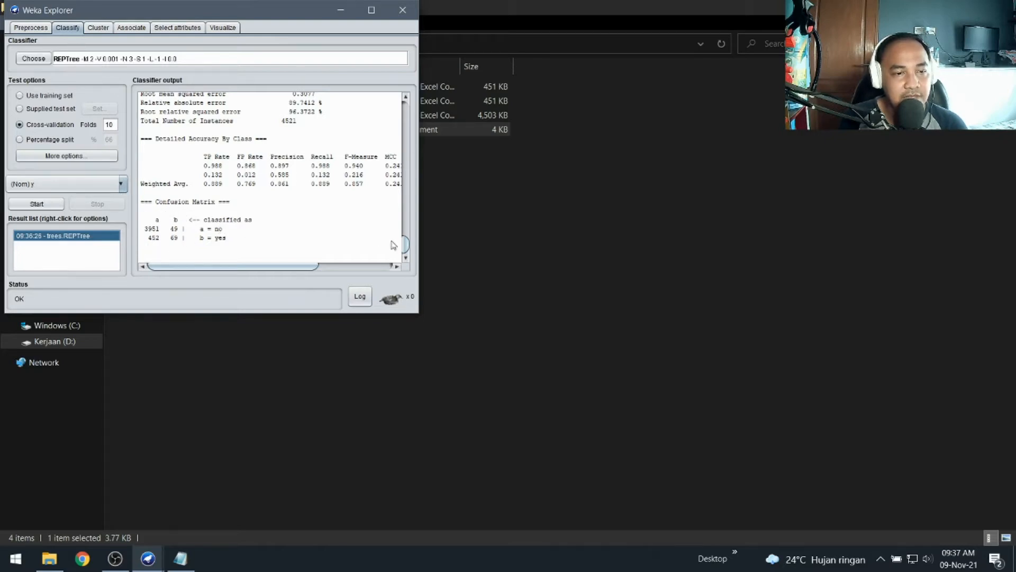
{"action": "scroll", "coordinate": [406, 239], "scroll_direction": "up", "scroll_amount": 3}
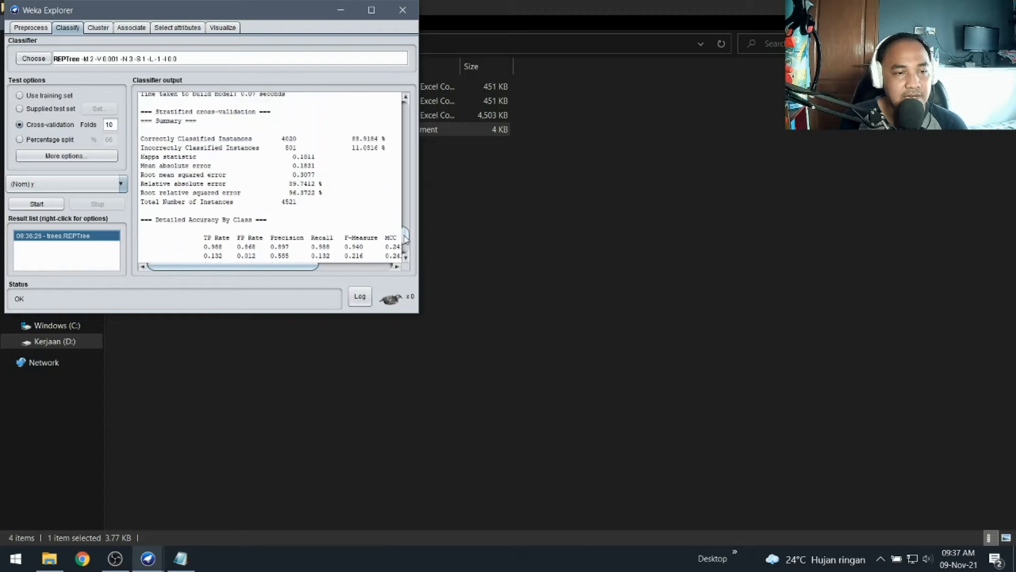
{"action": "left_click_drag", "start_coordinate": [406, 239], "coordinate": [407, 252]}
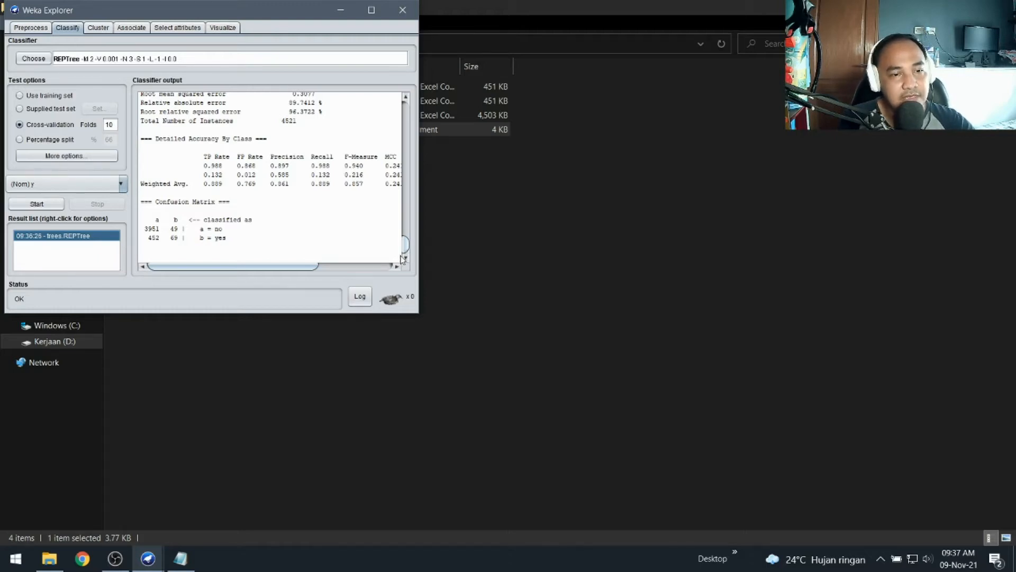
Step: Finish viewing the classifier output and open bank - Copy.csv from the DATA BANK folder in Excel
{"action": "left_click_drag", "start_coordinate": [307, 266], "coordinate": [269, 271]}
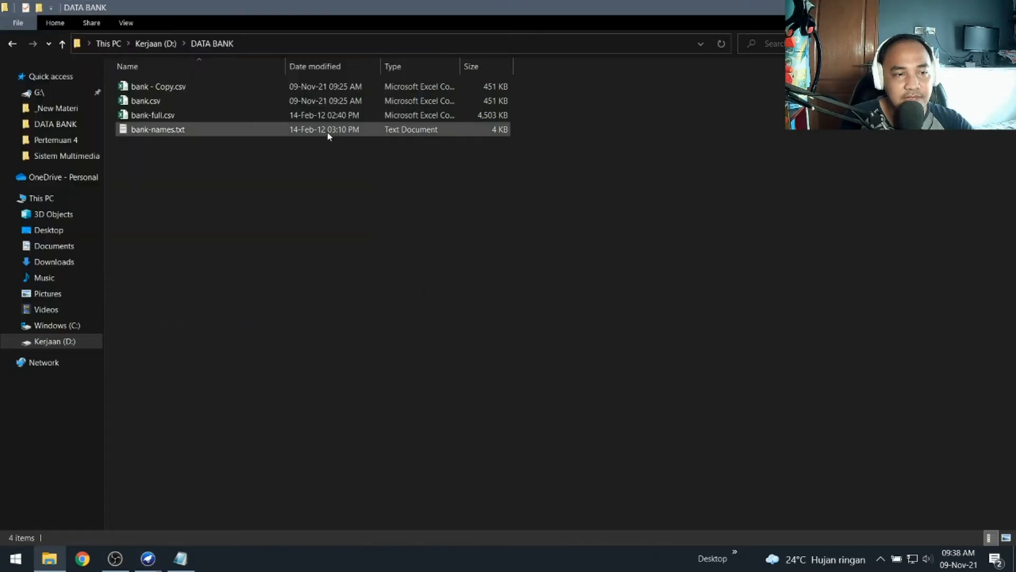
{"action": "left_click", "coordinate": [248, 81]}
{"action": "right_click", "coordinate": [247, 81]}
{"action": "mouse_move", "coordinate": [364, 233]}
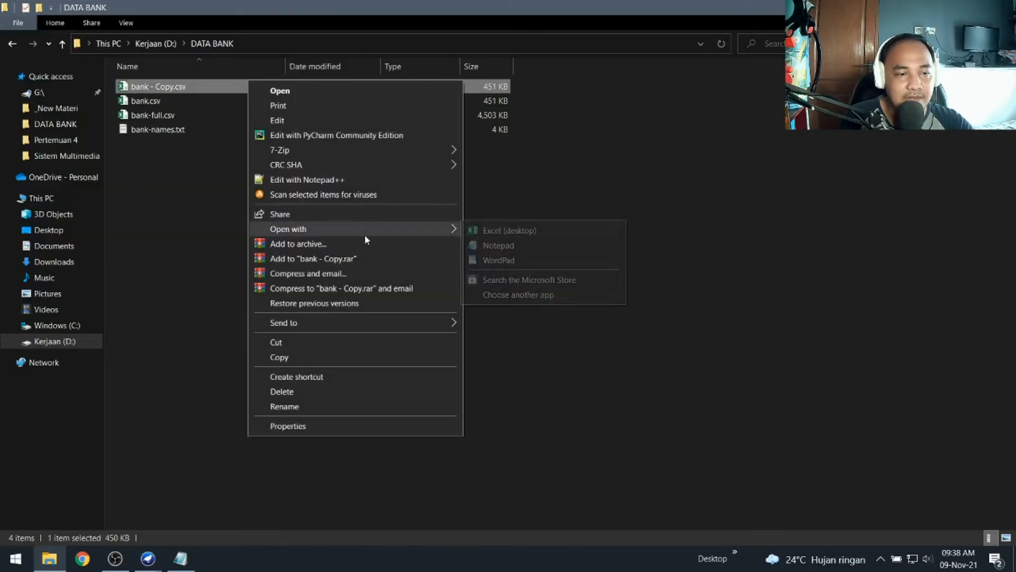
{"action": "left_click", "coordinate": [480, 231]}
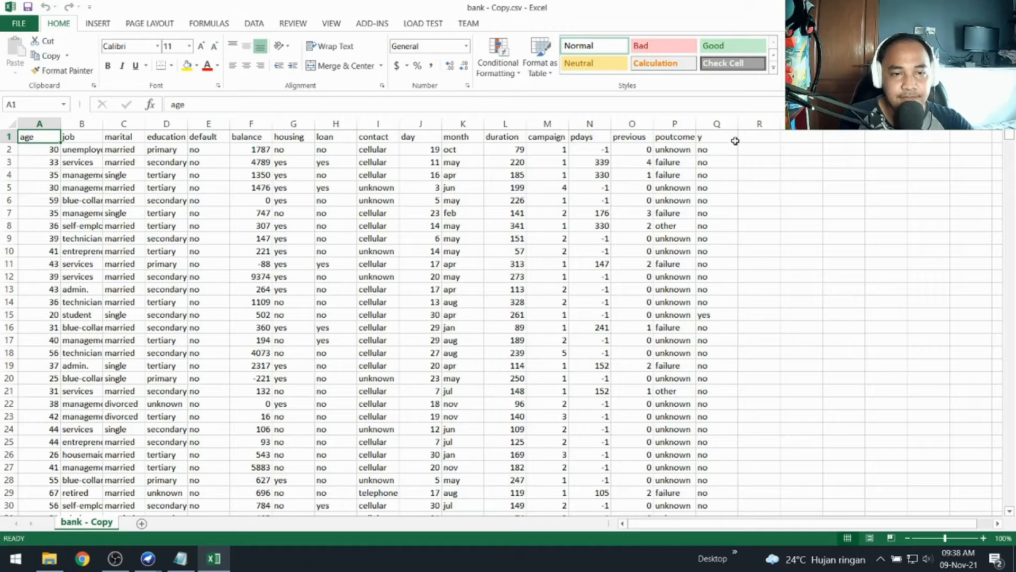
Step: Select all data columns from age (A) through y (Q) in the bank - Copy sheet
{"action": "left_click", "coordinate": [716, 124]}
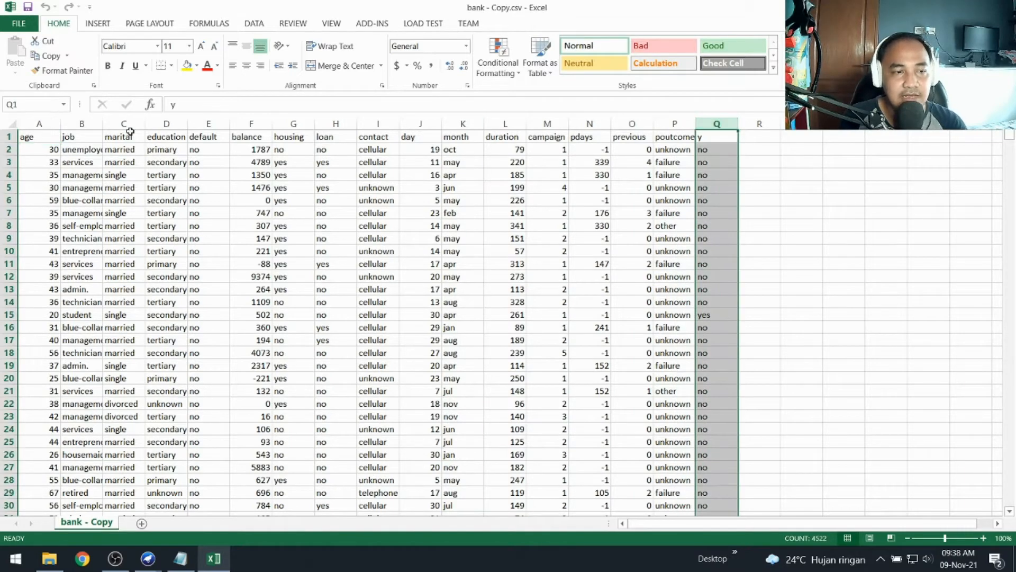
{"action": "left_click", "coordinate": [39, 124]}
{"action": "left_click_drag", "start_coordinate": [52, 124], "coordinate": [720, 123]}
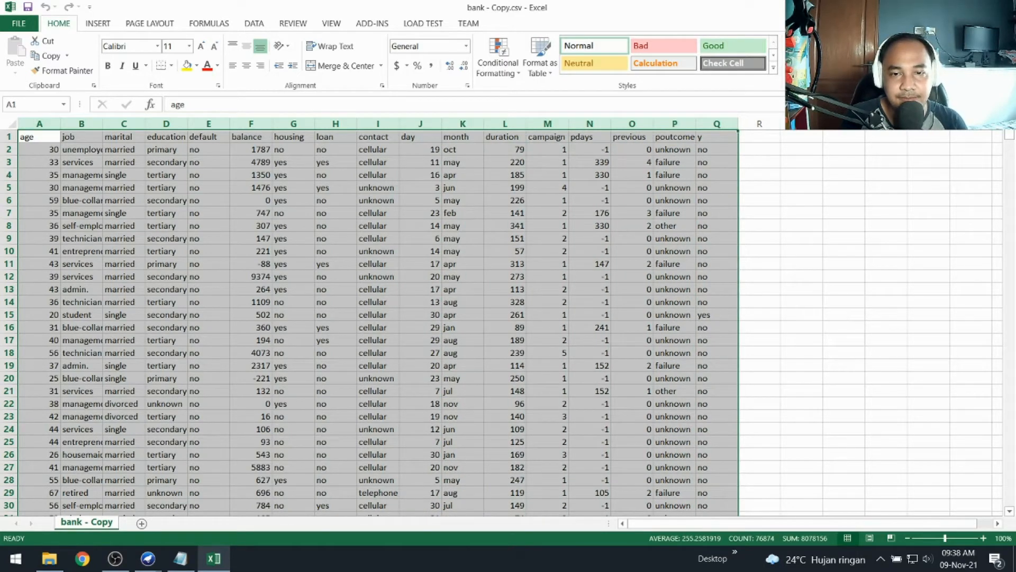
{"action": "left_click", "coordinate": [912, 58]}
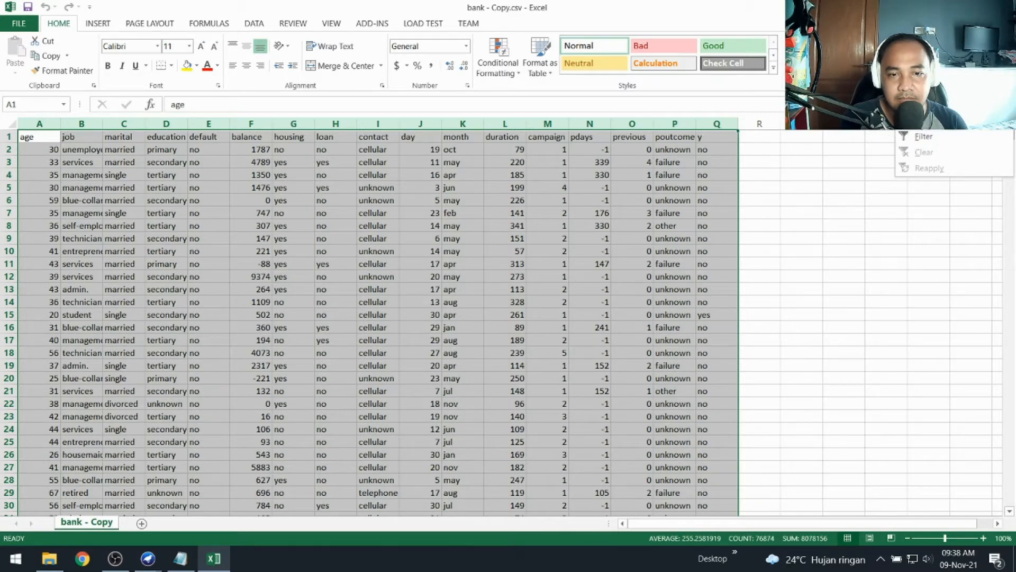
{"action": "left_click", "coordinate": [936, 118]}
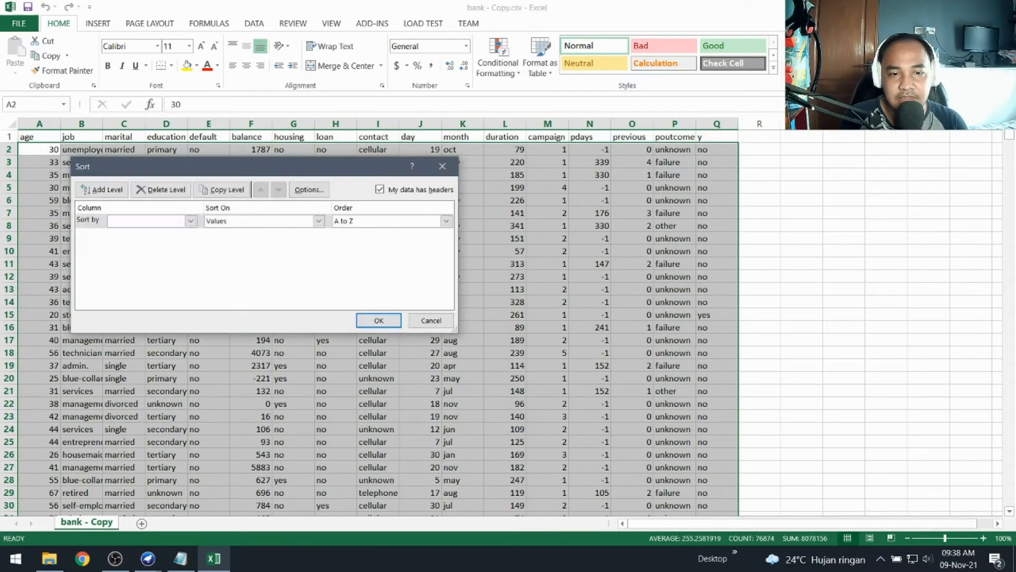
{"action": "left_click", "coordinate": [449, 163]}
{"action": "left_click", "coordinate": [973, 58]}
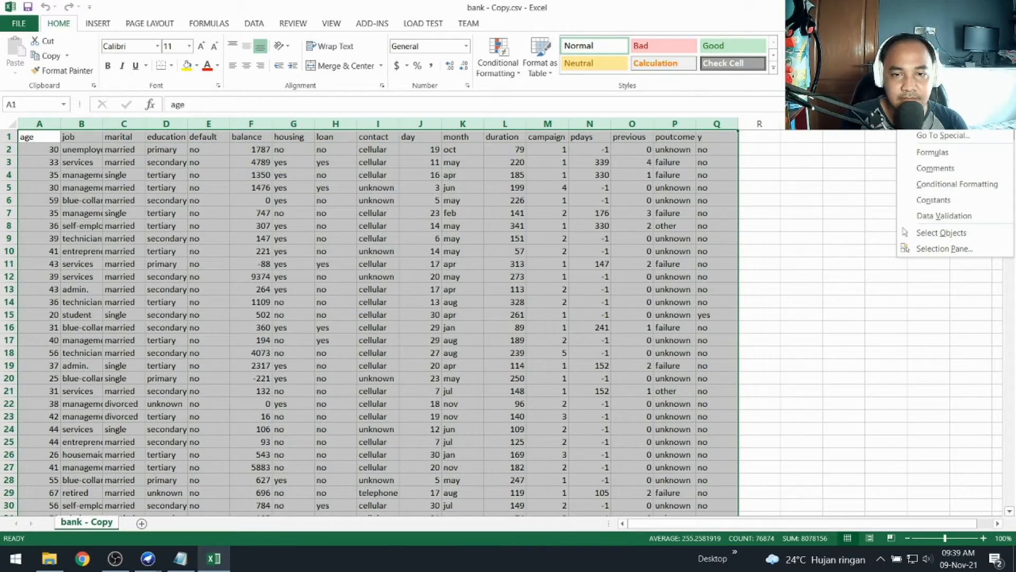
{"action": "left_click", "coordinate": [934, 104]}
{"action": "left_click", "coordinate": [973, 58]}
Step: Turn on filtering for the selected columns and filter y to show only the "no" records
{"action": "left_click", "coordinate": [939, 59]}
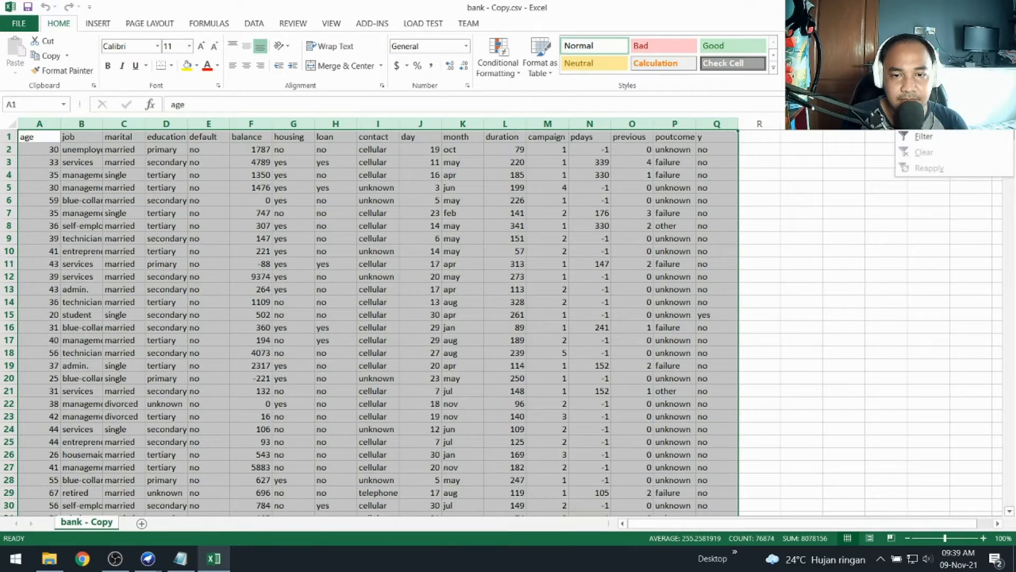
{"action": "left_click", "coordinate": [923, 136]}
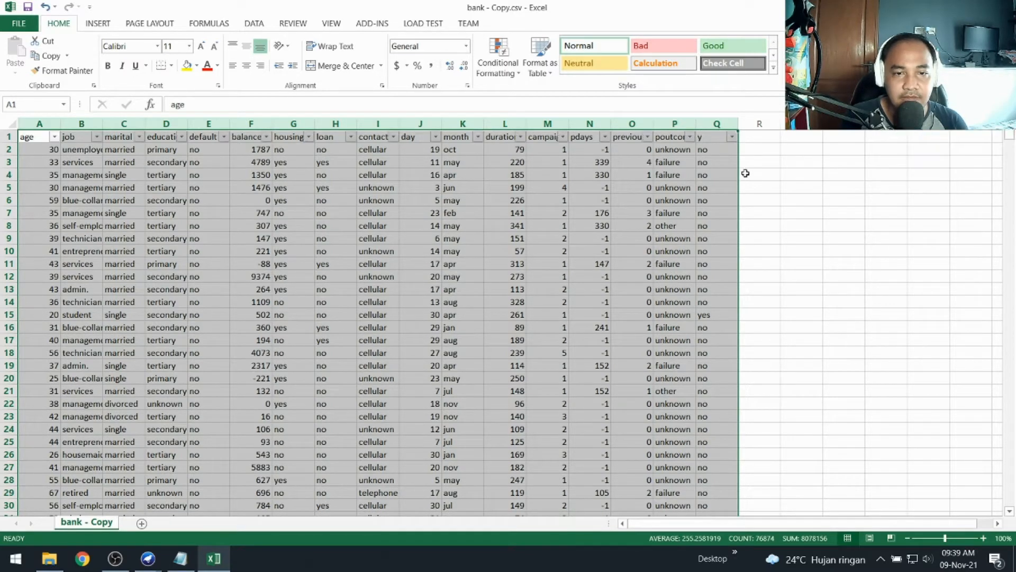
{"action": "left_click", "coordinate": [732, 137]}
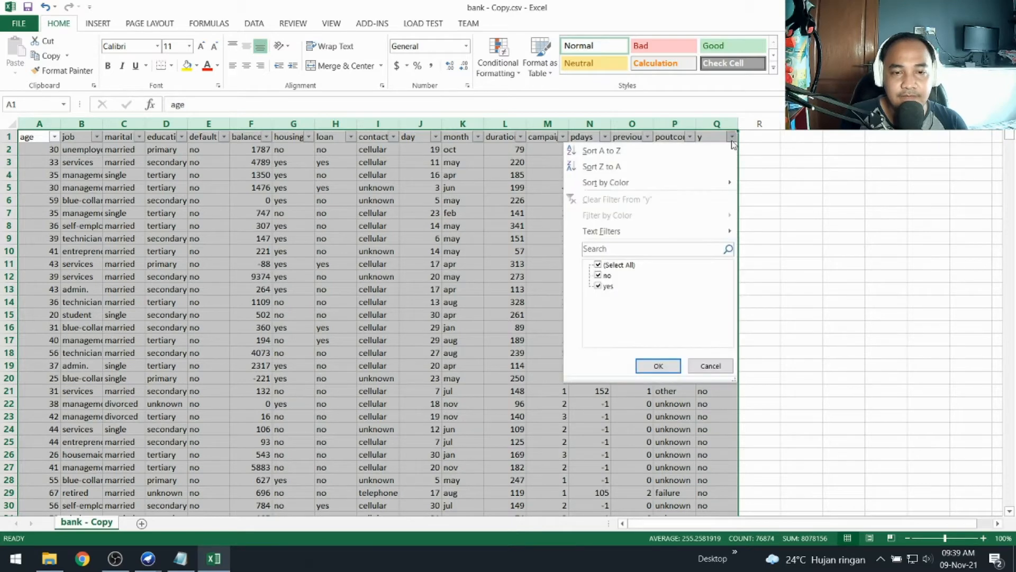
{"action": "left_click", "coordinate": [602, 288]}
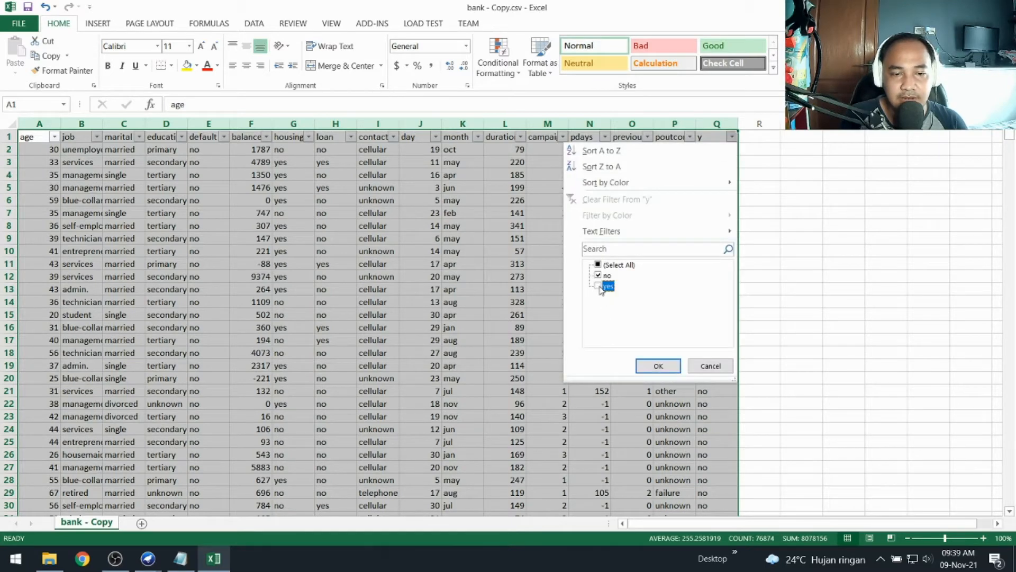
{"action": "left_click", "coordinate": [658, 365]}
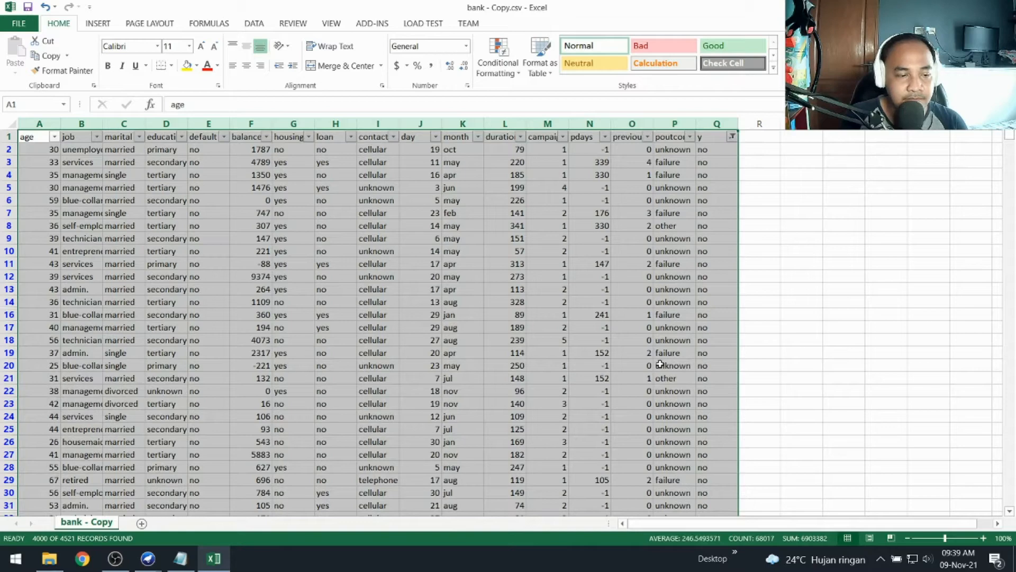
Step: Examine the filtered y column row by row and check how many records match the filter
{"action": "left_click", "coordinate": [726, 173]}
{"action": "left_click", "coordinate": [722, 151]}
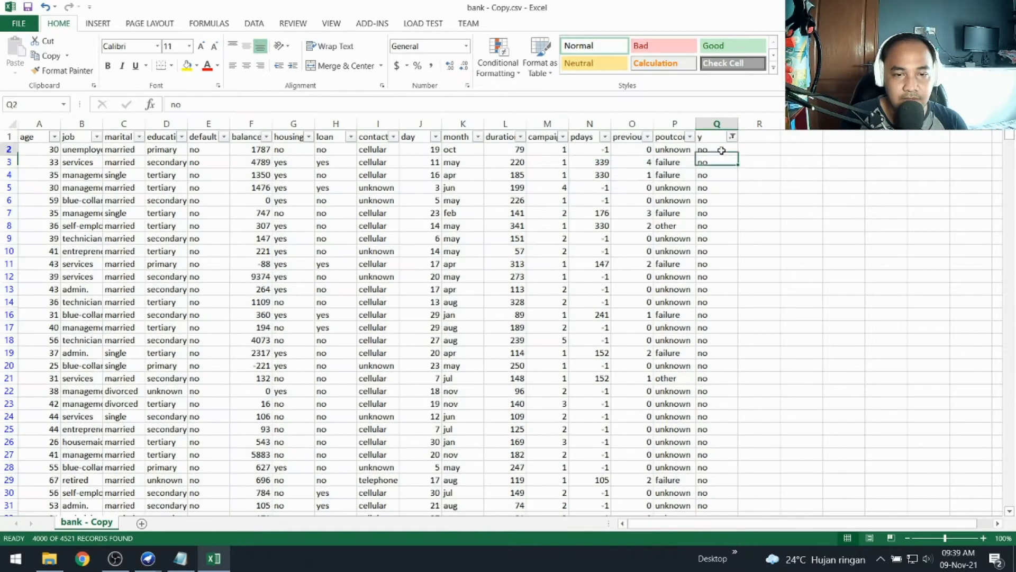
{"action": "key", "text": "Down"}
{"action": "key", "text": "Down"}
{"action": "key", "text": "Down"}
{"action": "key", "text": "Down"}
{"action": "key", "text": "Down"}
{"action": "key", "text": "Down"}
{"action": "key", "text": "Down"}
{"action": "key", "text": "Down"}
{"action": "key", "text": "Down"}
{"action": "key", "text": "Down"}
{"action": "key", "text": "Down"}
{"action": "key", "text": "Down"}
{"action": "key", "text": "Down"}
{"action": "key", "text": "Down"}
{"action": "key", "text": "Down"}
{"action": "key", "text": "Down"}
{"action": "key", "text": "Down"}
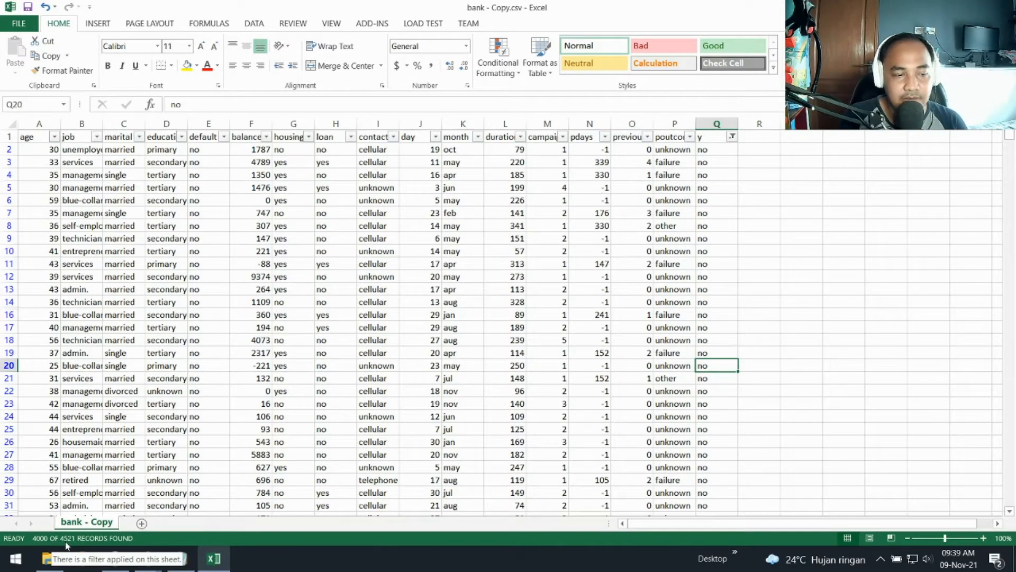
{"action": "left_click", "coordinate": [41, 152]}
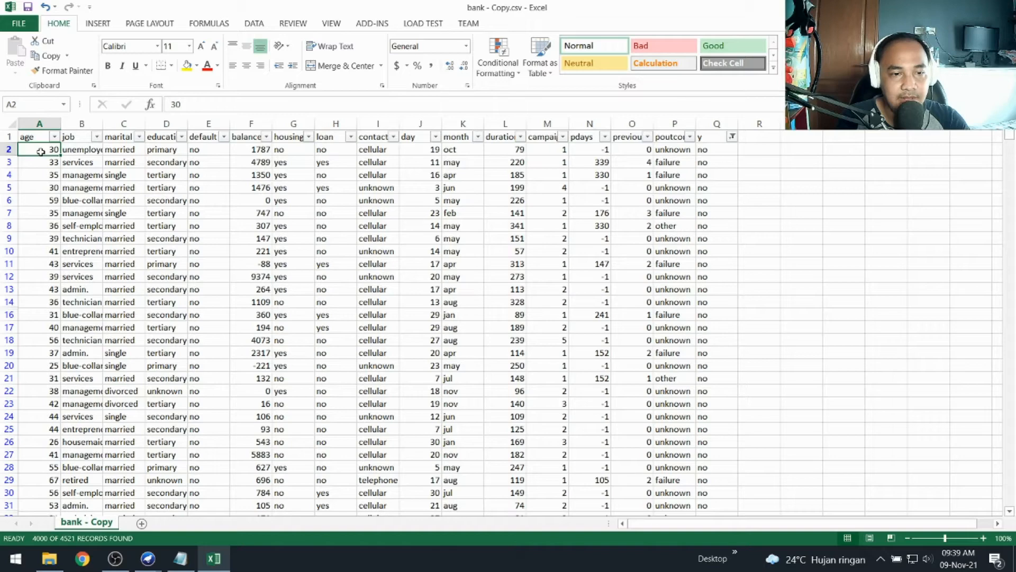
{"action": "key", "text": "shift+Right"}
{"action": "key", "text": "shift+Right"}
{"action": "key", "text": "shift+Right"}
{"action": "key", "text": "shift+Right"}
{"action": "key", "text": "shift+Right"}
{"action": "key", "text": "shift+Right"}
{"action": "key", "text": "shift+Right"}
{"action": "key", "text": "shift+Right"}
{"action": "key", "text": "shift+Right"}
{"action": "key", "text": "shift+Right"}
{"action": "key", "text": "shift+Right"}
{"action": "key", "text": "shift+Right"}
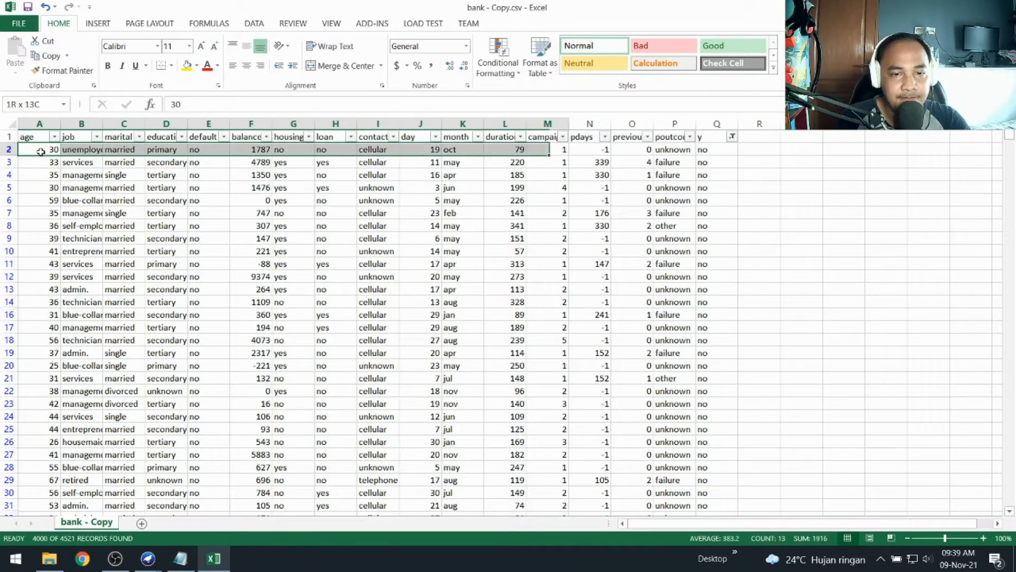
{"action": "key", "text": "shift+Right"}
{"action": "key", "text": "shift+Right"}
{"action": "key", "text": "shift+Right"}
{"action": "key", "text": "shift+Right"}
{"action": "key", "text": "shift+Down"}
{"action": "key", "text": "shift+Down"}
{"action": "key", "text": "shift+Down"}
{"action": "key", "text": "shift+Down"}
{"action": "key", "text": "shift+Down"}
{"action": "key", "text": "shift+Down"}
{"action": "key", "text": "shift+Down"}
{"action": "key", "text": "shift+Down"}
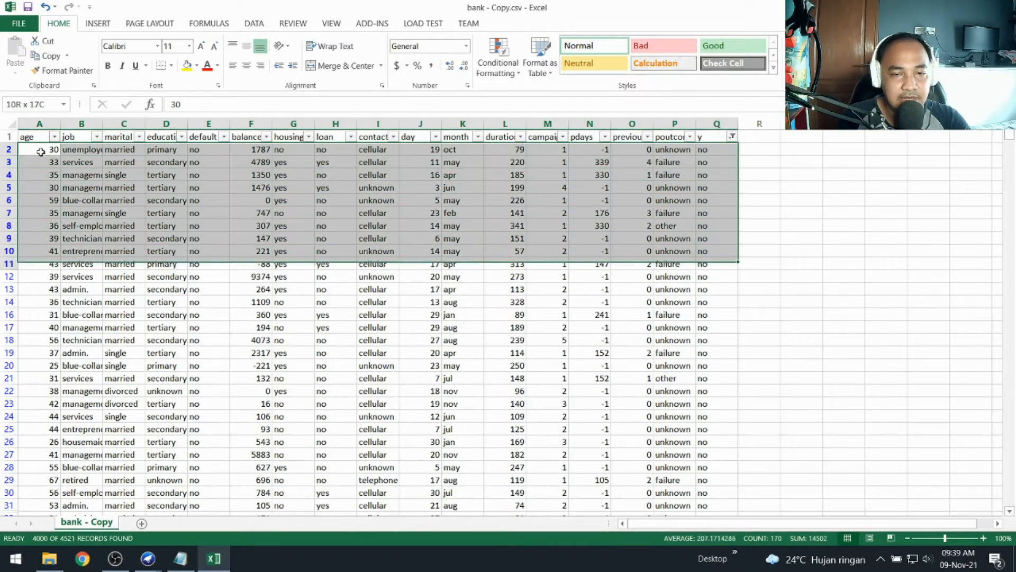
{"action": "key", "text": "shift+Down"}
{"action": "key", "text": "shift+Down"}
{"action": "key", "text": "shift+Down"}
{"action": "key", "text": "shift+Down"}
{"action": "key", "text": "shift+Down"}
{"action": "key", "text": "shift+Down"}
{"action": "key", "text": "shift+Down"}
{"action": "key", "text": "shift+Down"}
{"action": "key", "text": "shift+Down"}
{"action": "key", "text": "shift+Down"}
{"action": "key", "text": "shift+Down"}
{"action": "key", "text": "shift+Down"}
{"action": "key", "text": "shift+Down"}
{"action": "key", "text": "shift+Down"}
{"action": "key", "text": "shift+Down"}
{"action": "key", "text": "shift+Down"}
{"action": "key", "text": "shift+Down"}
{"action": "key", "text": "shift+Down"}
{"action": "key", "text": "shift+Down"}
{"action": "key", "text": "shift+Down"}
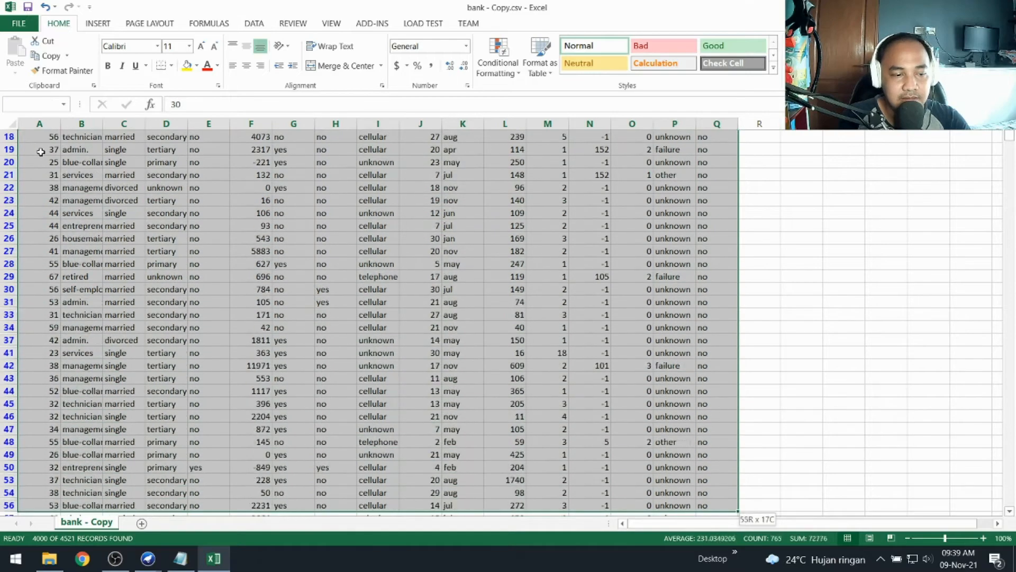
{"action": "key", "text": "shift+Down"}
{"action": "key", "text": "shift+Down"}
{"action": "key", "text": "shift+Down"}
{"action": "key", "text": "shift+Down"}
{"action": "key", "text": "shift+Down"}
{"action": "key", "text": "shift+Down"}
{"action": "key", "text": "shift+Down"}
{"action": "key", "text": "shift+Down"}
{"action": "key", "text": "shift+Down"}
{"action": "key", "text": "shift+Down"}
{"action": "key", "text": "shift+Down"}
{"action": "key", "text": "shift+Down"}
{"action": "key", "text": "shift+Down"}
{"action": "key", "text": "shift+Down"}
{"action": "key", "text": "shift+Down"}
{"action": "key", "text": "shift+Down"}
{"action": "key", "text": "shift+Down"}
{"action": "key", "text": "shift+Down"}
{"action": "key", "text": "shift+Down"}
{"action": "key", "text": "shift+Down"}
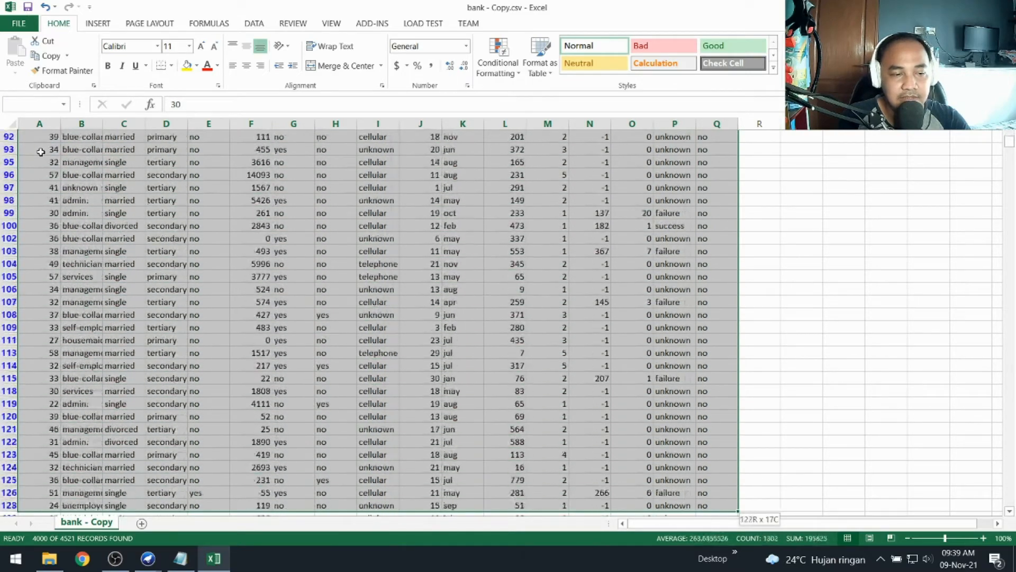
{"action": "key", "text": "shift+Down"}
{"action": "key", "text": "shift+Down"}
{"action": "key", "text": "shift+Down"}
{"action": "key", "text": "shift+Down"}
{"action": "key", "text": "shift+Down"}
{"action": "key", "text": "shift+Down"}
{"action": "key", "text": "shift+Down"}
{"action": "key", "text": "shift+Down"}
{"action": "key", "text": "shift+Down"}
{"action": "key", "text": "shift+Down"}
{"action": "key", "text": "shift+Down"}
{"action": "key", "text": "shift+Down"}
{"action": "key", "text": "shift+Down"}
{"action": "key", "text": "shift+Down"}
{"action": "key", "text": "shift+Down"}
{"action": "key", "text": "shift+Down"}
{"action": "key", "text": "shift+Down"}
{"action": "key", "text": "shift+Down"}
{"action": "key", "text": "shift+Down"}
{"action": "key", "text": "shift+Down"}
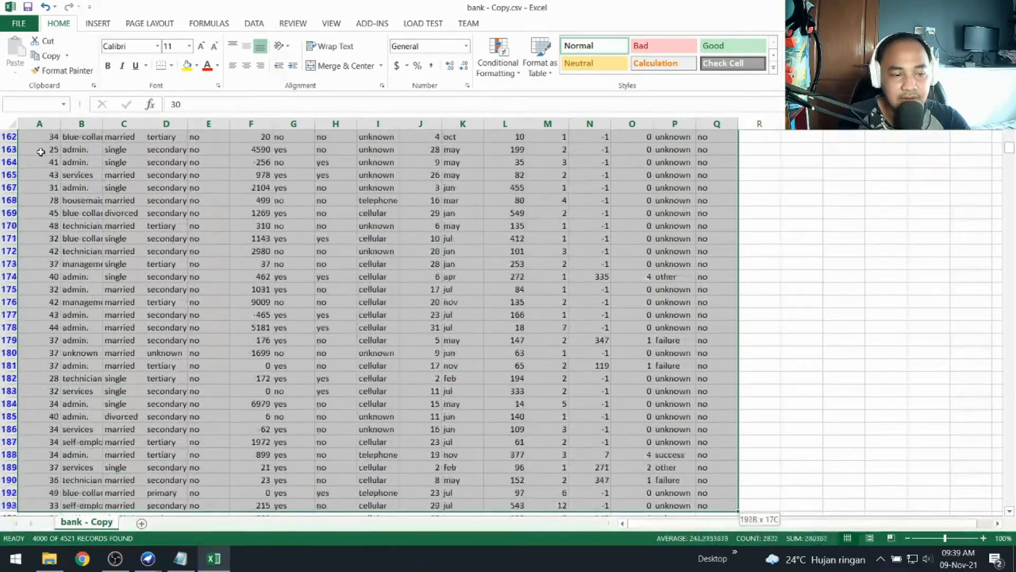
{"action": "key", "text": "shift+Down"}
{"action": "key", "text": "shift+Down"}
{"action": "key", "text": "shift+Down"}
{"action": "key", "text": "shift+Down"}
{"action": "key", "text": "shift+Down"}
{"action": "key", "text": "shift+Down"}
{"action": "key", "text": "shift+Down"}
{"action": "key", "text": "shift+Down"}
{"action": "key", "text": "shift+Down"}
{"action": "key", "text": "shift+Down"}
{"action": "key", "text": "shift+Down"}
{"action": "key", "text": "shift+Down"}
{"action": "key", "text": "shift+Down"}
{"action": "key", "text": "shift+Down"}
{"action": "key", "text": "shift+Down"}
{"action": "key", "text": "shift+Down"}
{"action": "key", "text": "shift+Down"}
{"action": "key", "text": "shift+Down"}
{"action": "key", "text": "shift+Down"}
{"action": "key", "text": "shift+Down"}
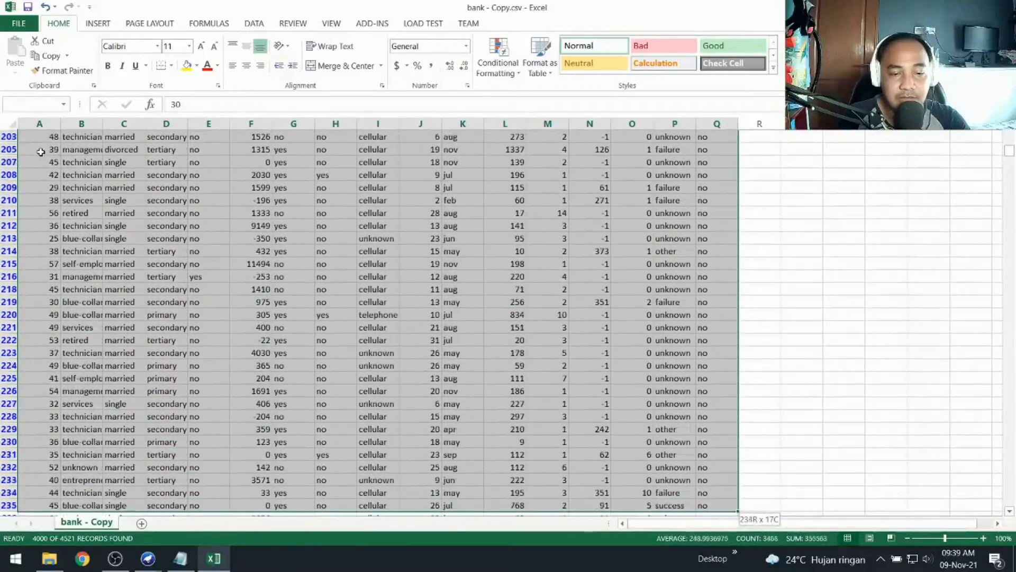
{"action": "key", "text": "shift+Down"}
{"action": "key", "text": "shift+Down"}
{"action": "key", "text": "shift+Down"}
{"action": "key", "text": "shift+Down"}
{"action": "key", "text": "shift+Down"}
{"action": "key", "text": "shift+Down"}
{"action": "key", "text": "shift+Down"}
{"action": "key", "text": "shift+Down"}
{"action": "key", "text": "shift+Down"}
{"action": "key", "text": "shift+Down"}
{"action": "key", "text": "shift+Down"}
{"action": "key", "text": "shift+Down"}
{"action": "key", "text": "shift+Down"}
{"action": "key", "text": "shift+Down"}
{"action": "key", "text": "shift+Down"}
{"action": "key", "text": "shift+Down"}
{"action": "key", "text": "shift+Down"}
{"action": "key", "text": "shift+Down"}
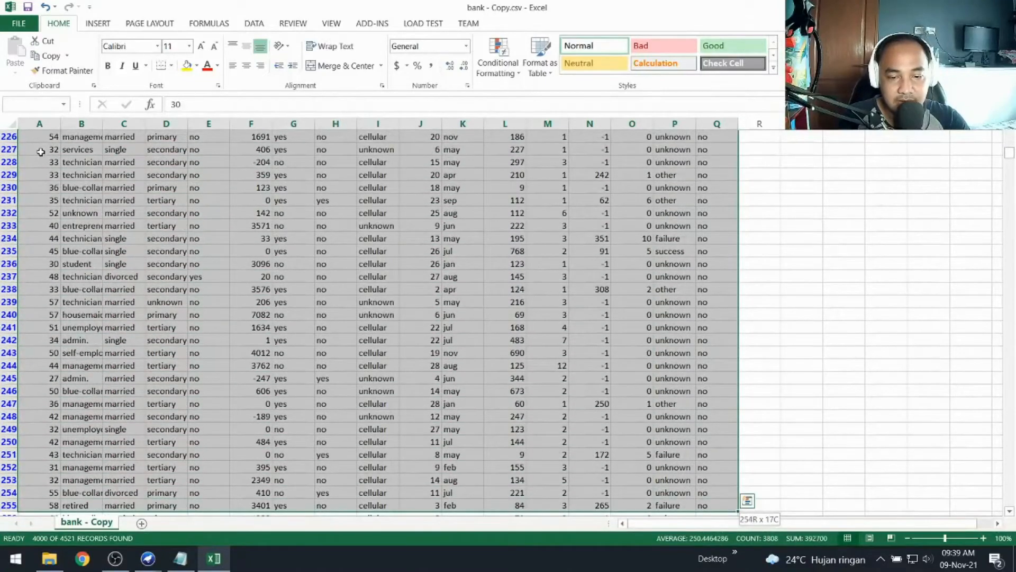
{"action": "key", "text": "ctrl+Home"}
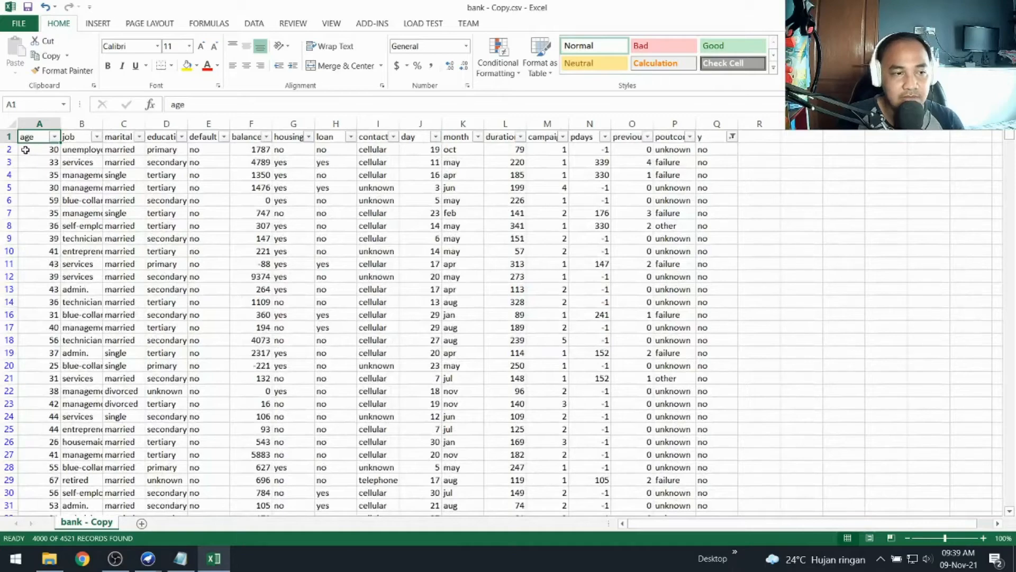
{"action": "left_click", "coordinate": [4, 150]}
{"action": "left_click_drag", "start_coordinate": [4, 150], "coordinate": [6, 514]}
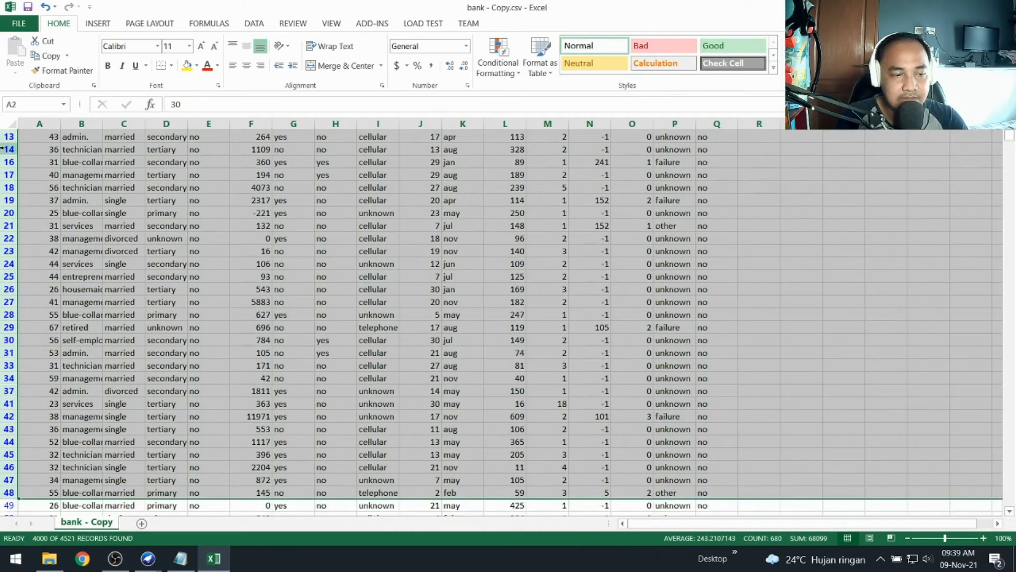
{"action": "key", "text": "ctrl+Home"}
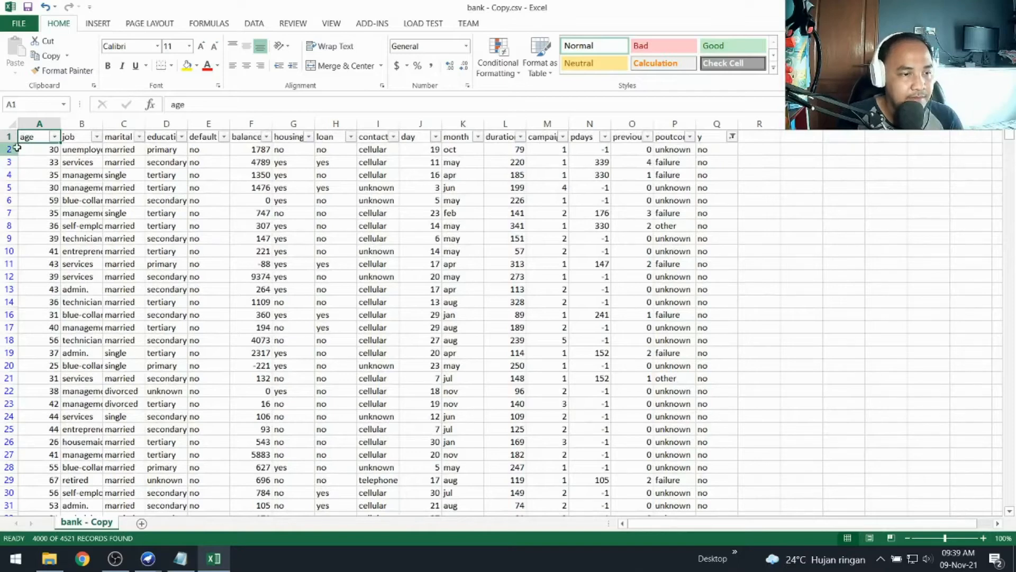
{"action": "left_click", "coordinate": [12, 150]}
{"action": "left_click_drag", "start_coordinate": [12, 149], "coordinate": [9, 509]}
{"action": "left_click", "coordinate": [802, 187]}
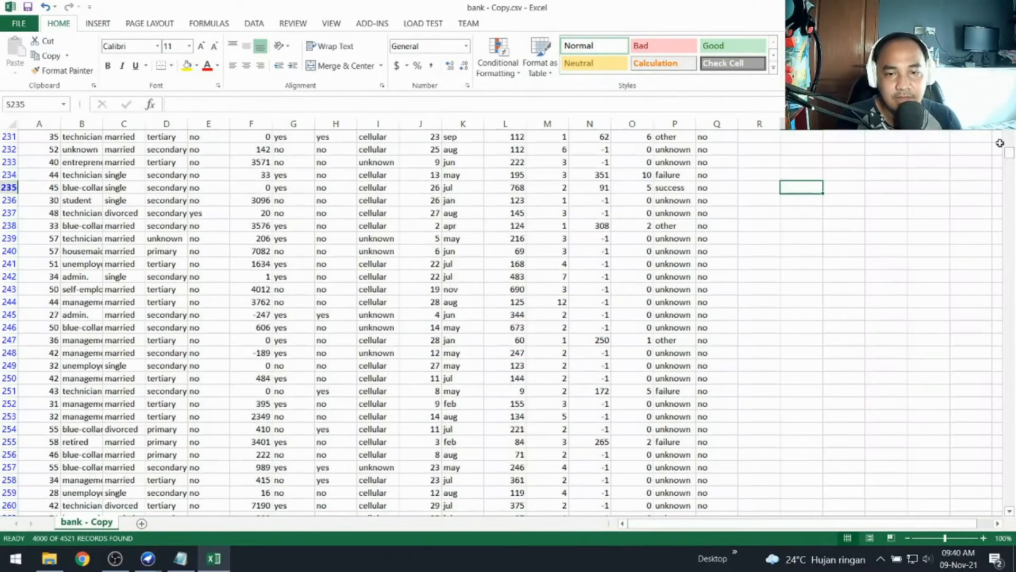
{"action": "left_click_drag", "start_coordinate": [1011, 155], "coordinate": [1010, 135]}
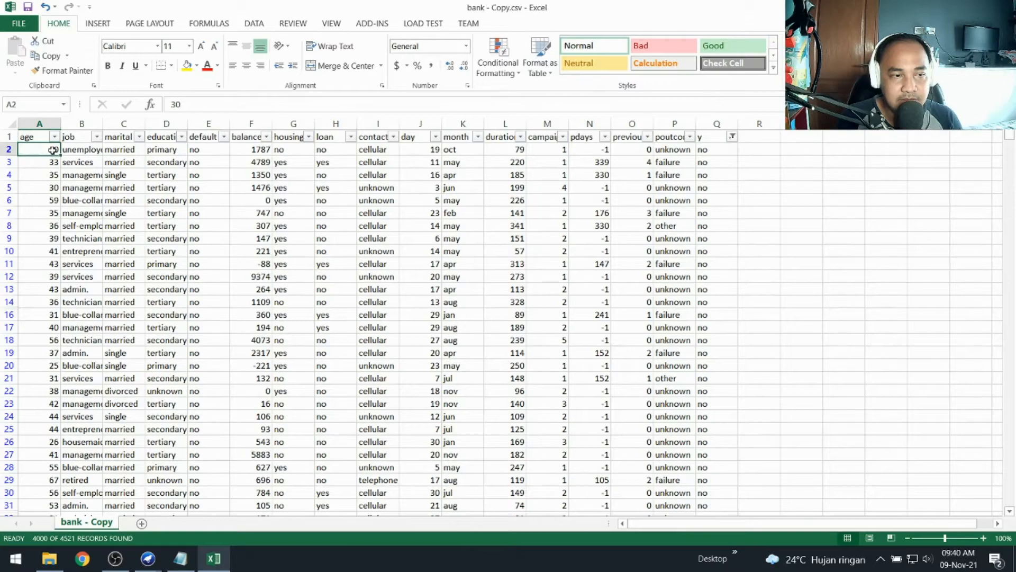
Step: Select the filtered records from A2 through Q3485 and clear their contents
{"action": "left_click_drag", "start_coordinate": [563, 295], "coordinate": [722, 555]}
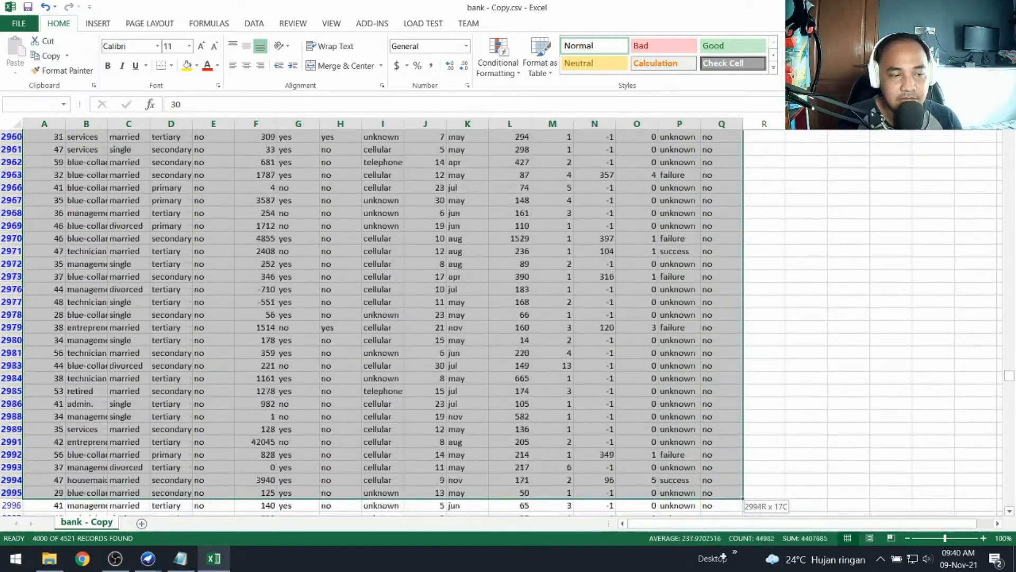
{"action": "left_click_drag", "start_coordinate": [723, 556], "coordinate": [379, 441]}
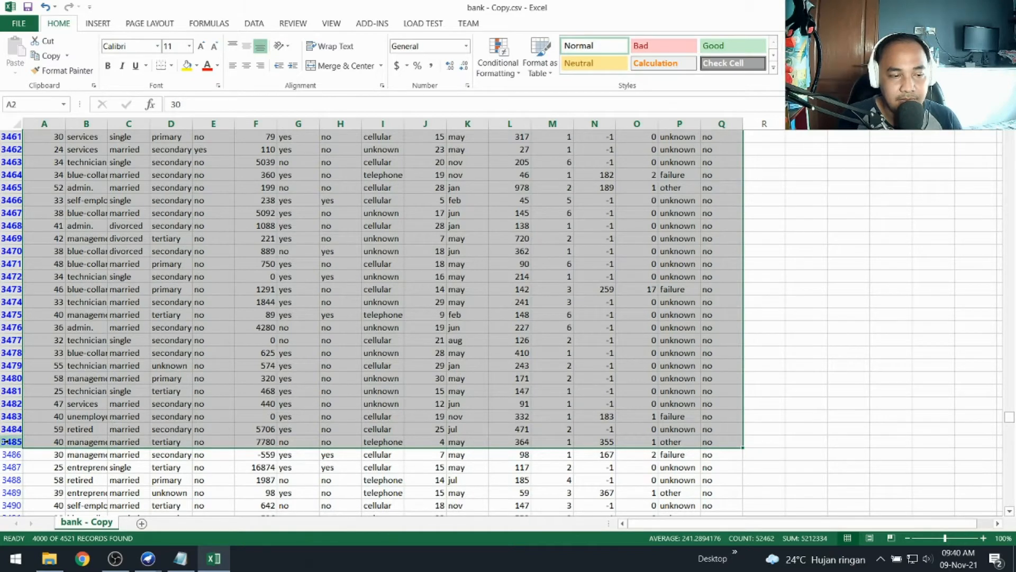
{"action": "key", "text": "Delete"}
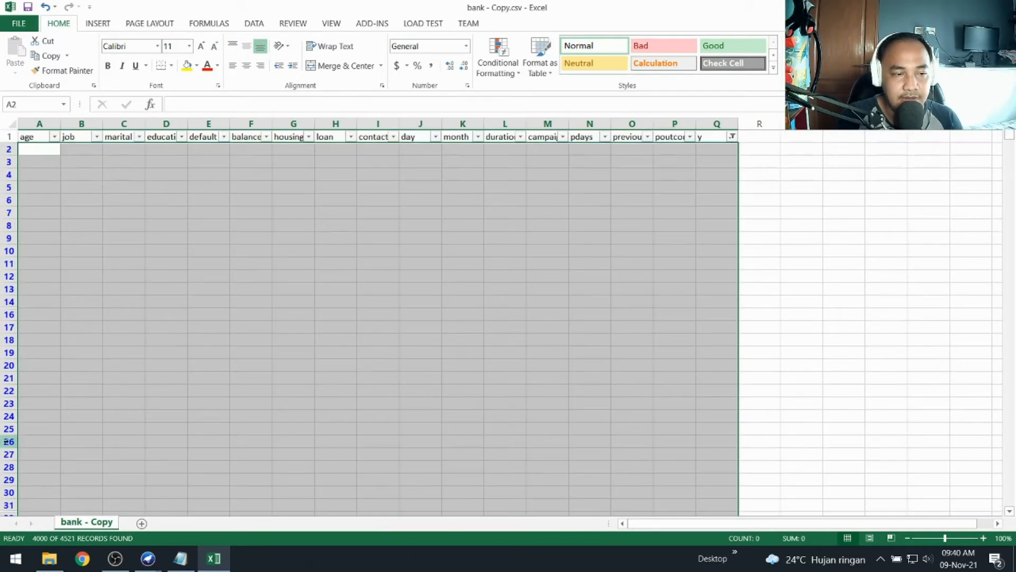
{"action": "right_click", "coordinate": [7, 151]}
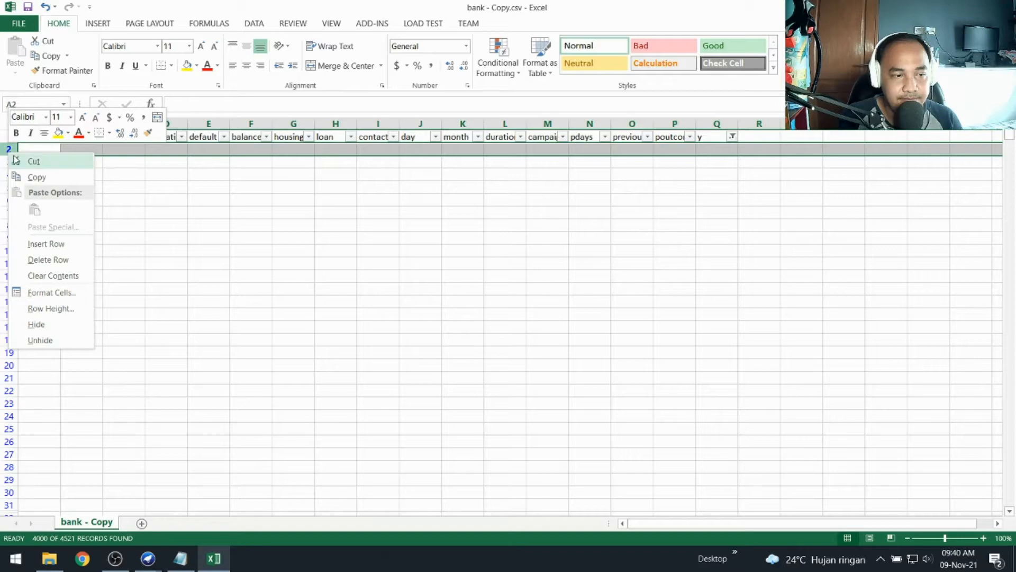
{"action": "left_click", "coordinate": [114, 208]}
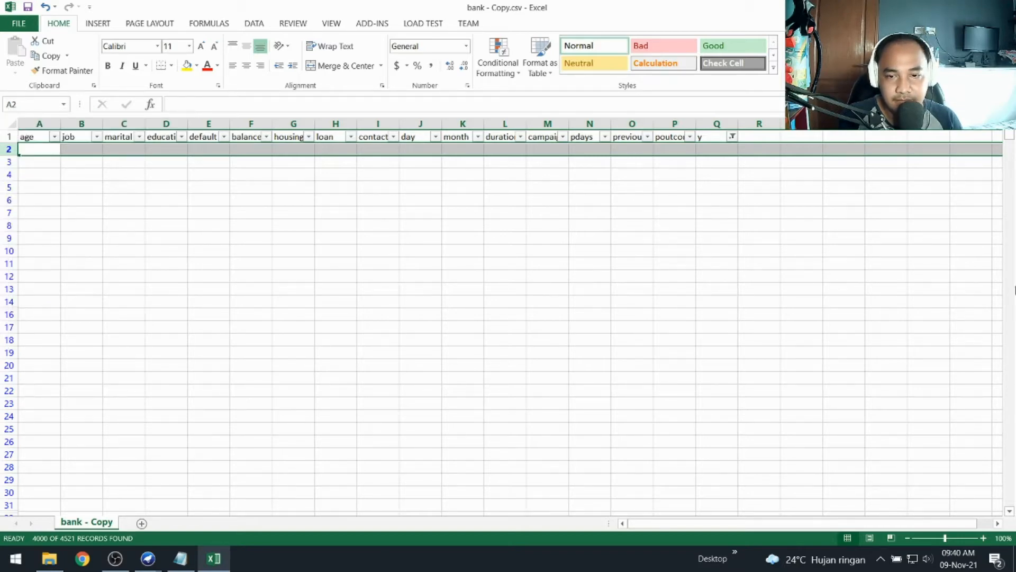
Step: Copy the remaining filtered records from A3486 through Q4522 and paste them into the emptied rows starting at A2
{"action": "left_click_drag", "start_coordinate": [1010, 137], "coordinate": [1009, 501]}
{"action": "left_click_drag", "start_coordinate": [722, 505], "coordinate": [40, 492]}
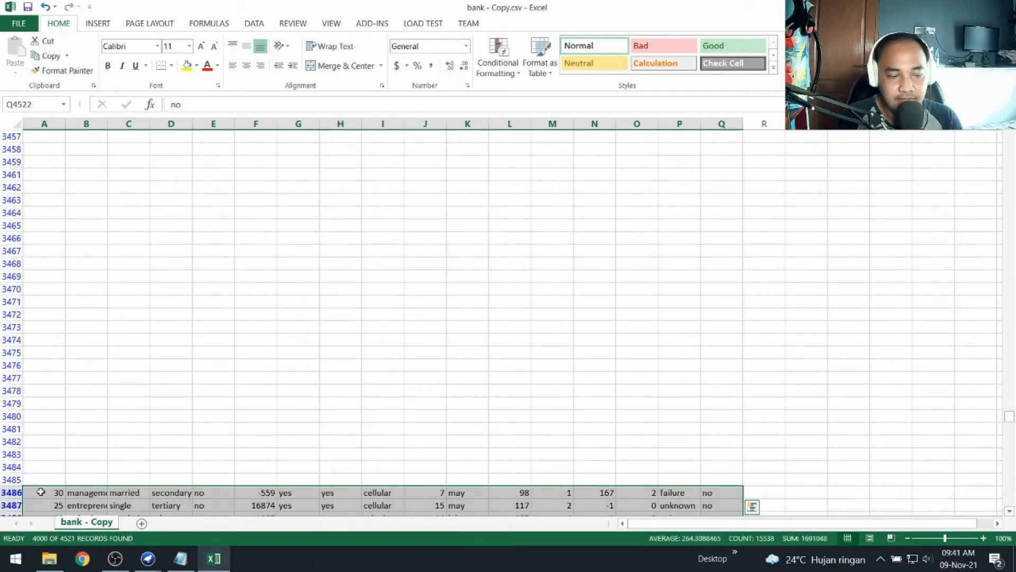
{"action": "key", "text": "ctrl+c"}
{"action": "scroll", "coordinate": [601, 381], "scroll_direction": "down", "scroll_amount": 3}
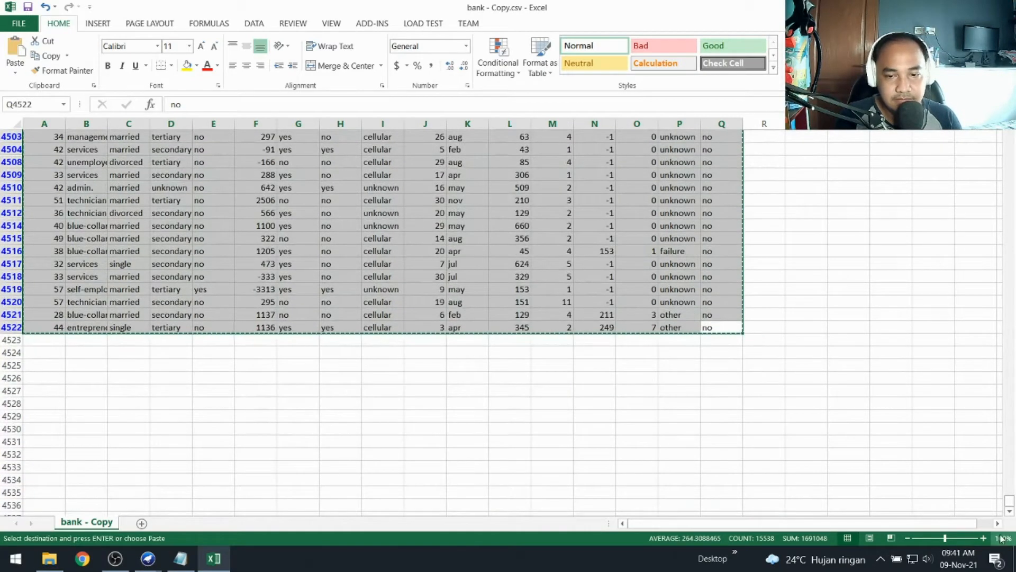
{"action": "left_click_drag", "start_coordinate": [1010, 501], "coordinate": [1010, 135]}
{"action": "left_click", "coordinate": [47, 149]}
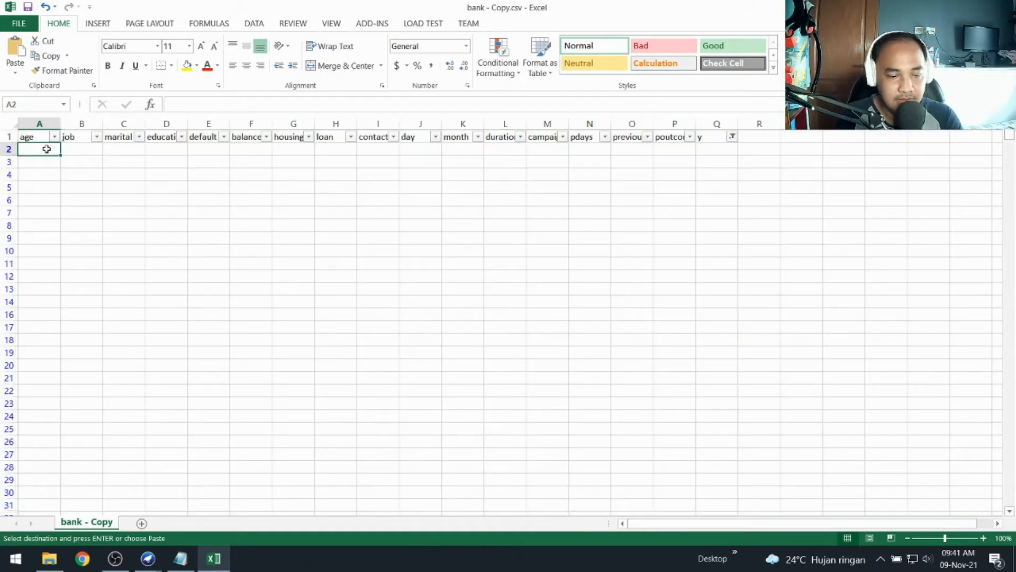
{"action": "key", "text": "Return"}
{"action": "left_click", "coordinate": [590, 276]}
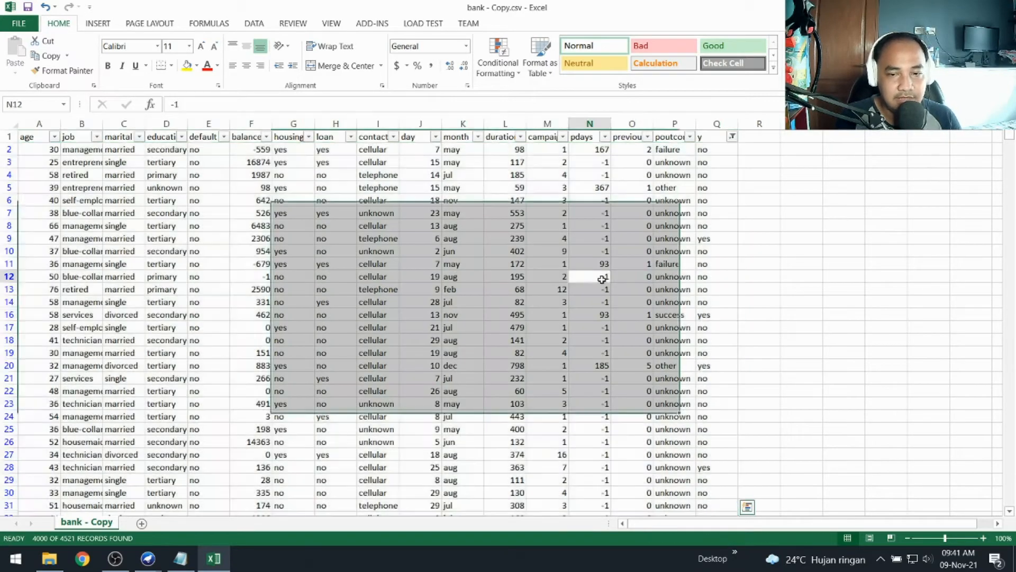
{"action": "mouse_move", "coordinate": [1011, 143]}
{"action": "left_mouse_down"}
{"action": "mouse_move", "coordinate": [1007, 242]}
{"action": "mouse_move", "coordinate": [1008, 133]}
{"action": "left_mouse_up"}
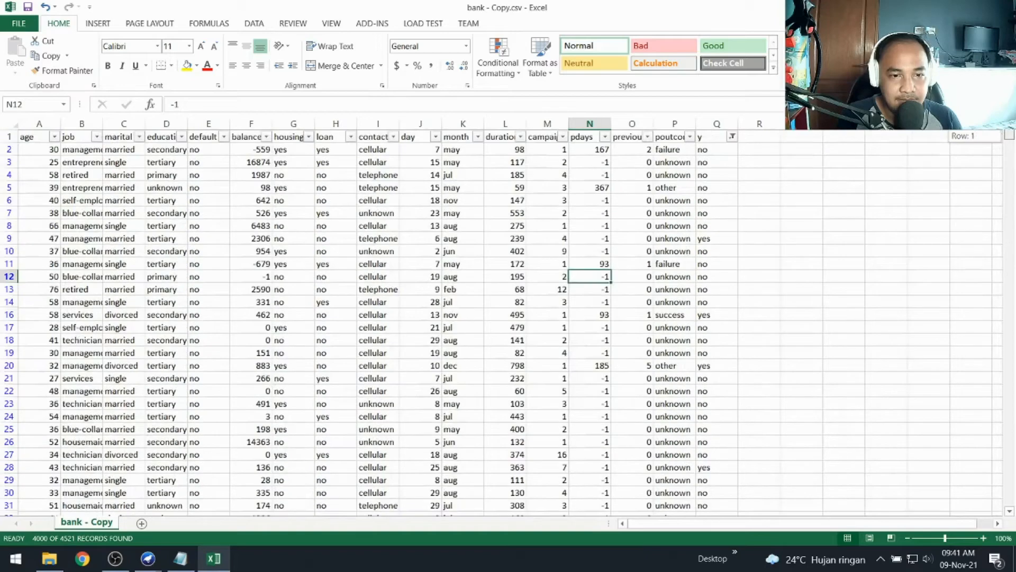
{"action": "left_click", "coordinate": [826, 173]}
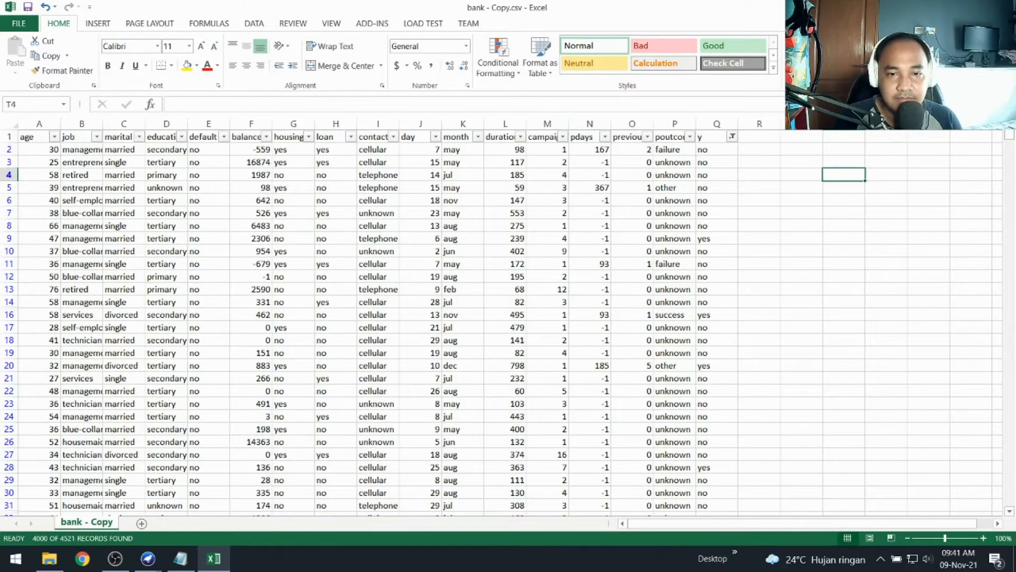
Step: Extend the filter on y to include the "yes" records along with "no" and look through the filtered rows
{"action": "left_click", "coordinate": [52, 124]}
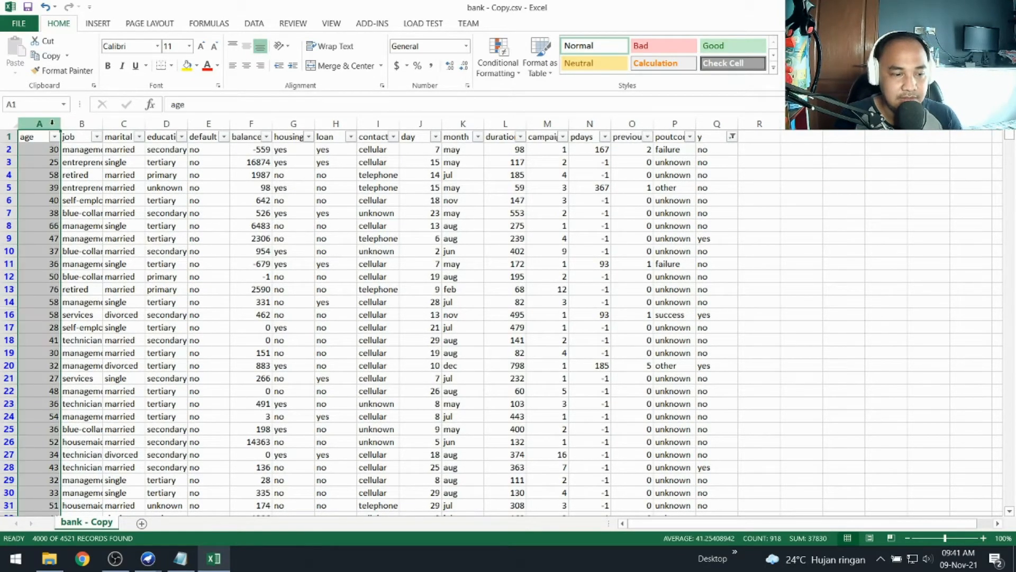
{"action": "left_click_drag", "start_coordinate": [52, 124], "coordinate": [424, 141]}
{"action": "left_click", "coordinate": [730, 149]}
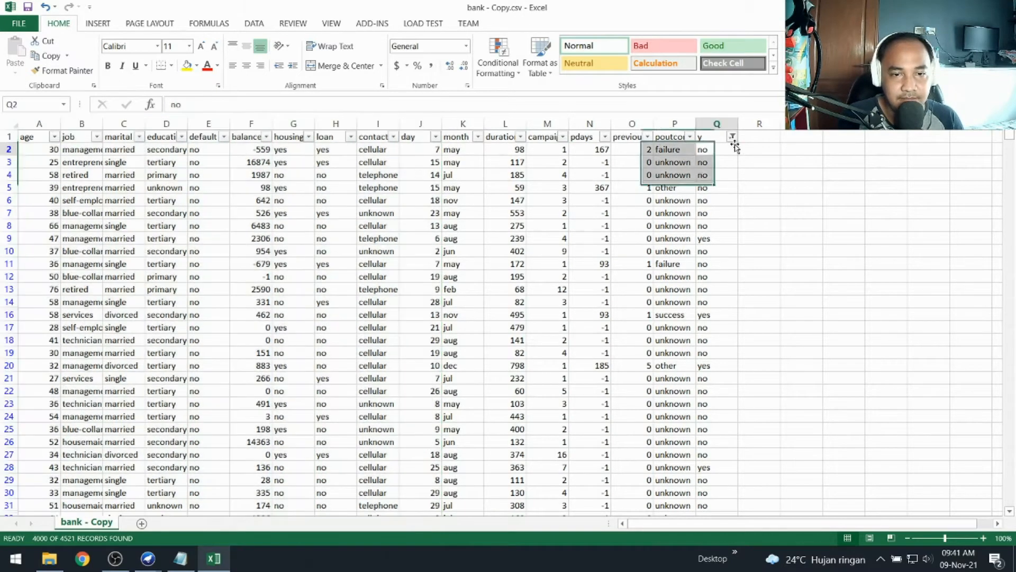
{"action": "left_click", "coordinate": [732, 136]}
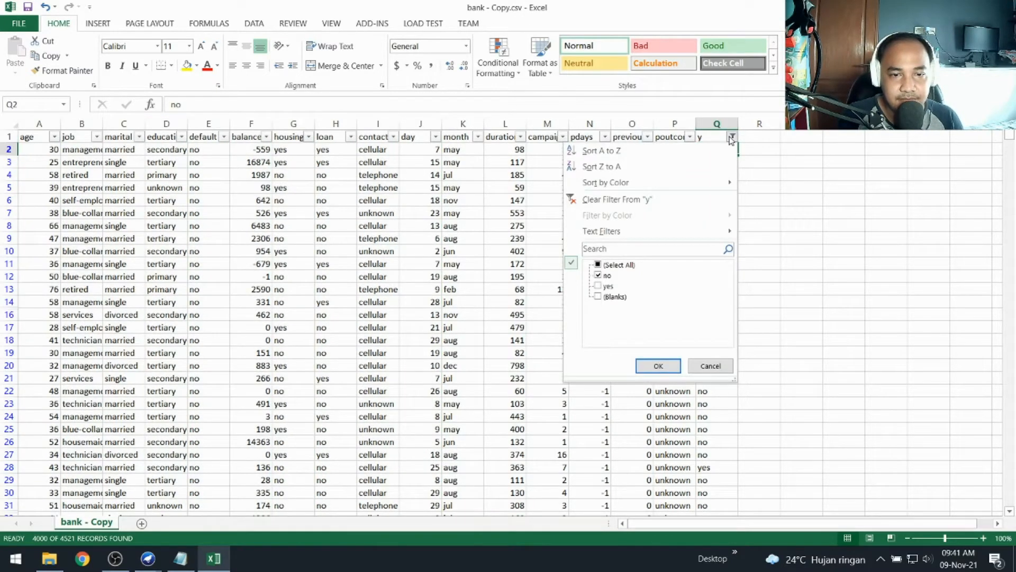
{"action": "left_click", "coordinate": [603, 287]}
{"action": "left_click", "coordinate": [659, 366]}
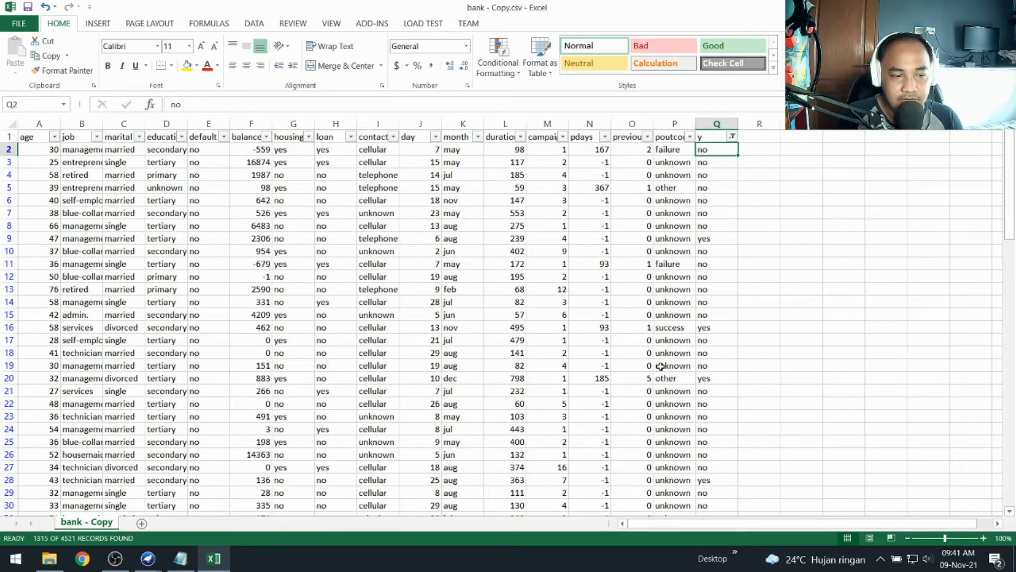
{"action": "left_click", "coordinate": [660, 252]}
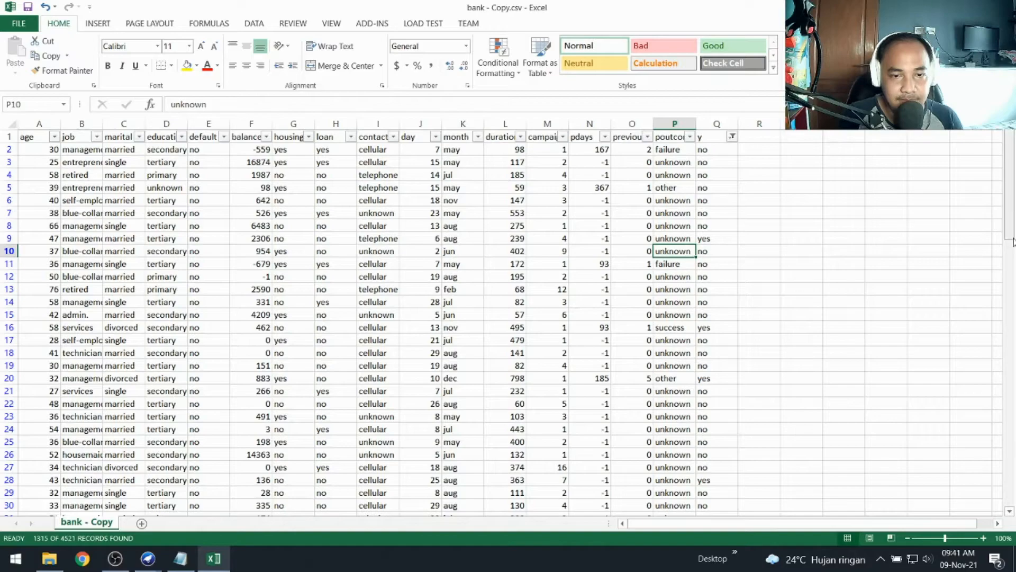
{"action": "left_click_drag", "start_coordinate": [1011, 220], "coordinate": [1012, 304]}
{"action": "left_click_drag", "start_coordinate": [1010, 349], "coordinate": [1015, 199]}
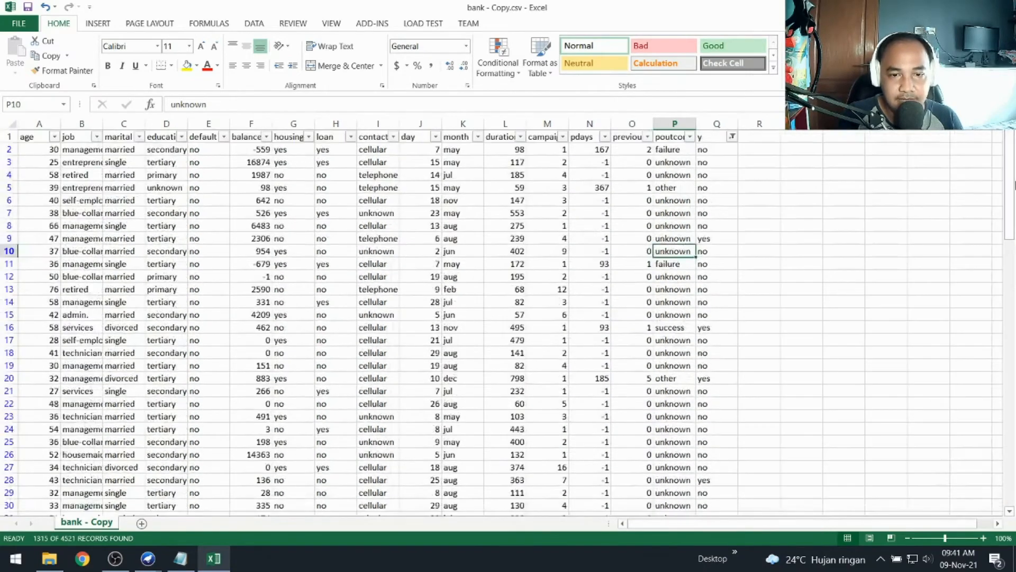
Step: Filter y to show only the "yes" records and look through them down to the end of the data
{"action": "left_click", "coordinate": [732, 136]}
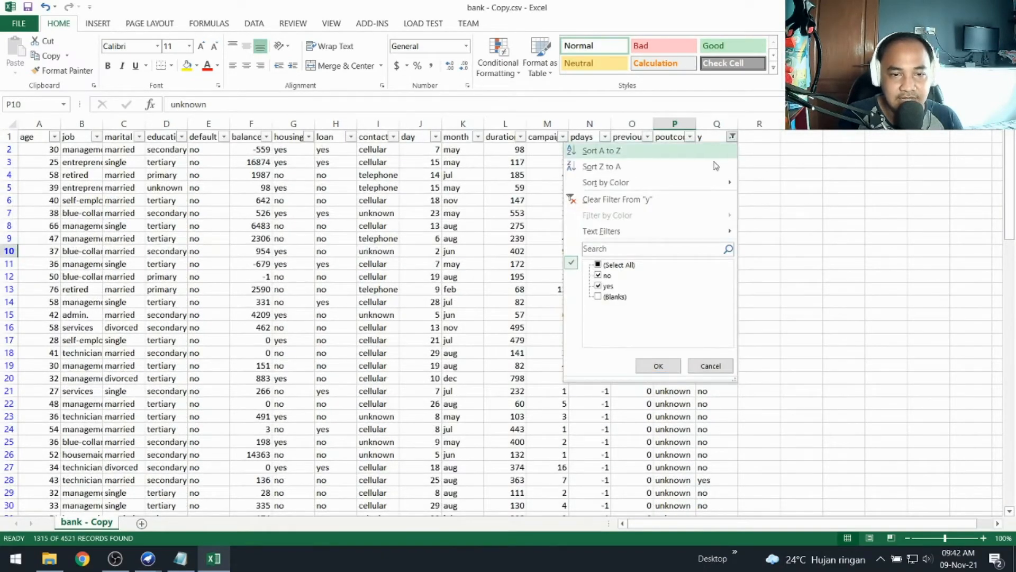
{"action": "left_click", "coordinate": [599, 275]}
{"action": "left_click", "coordinate": [655, 365]}
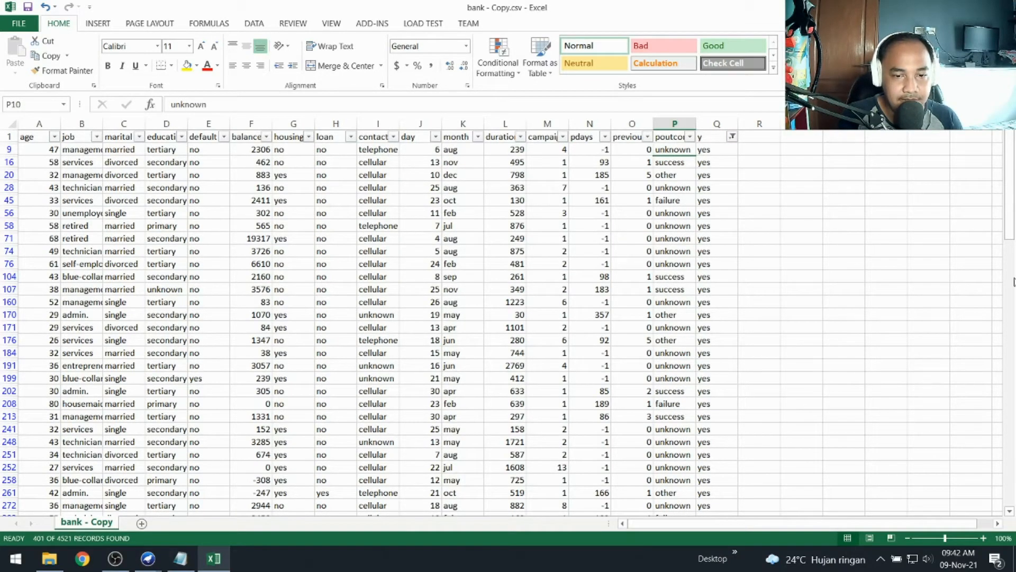
{"action": "left_click_drag", "start_coordinate": [1013, 273], "coordinate": [1013, 494]}
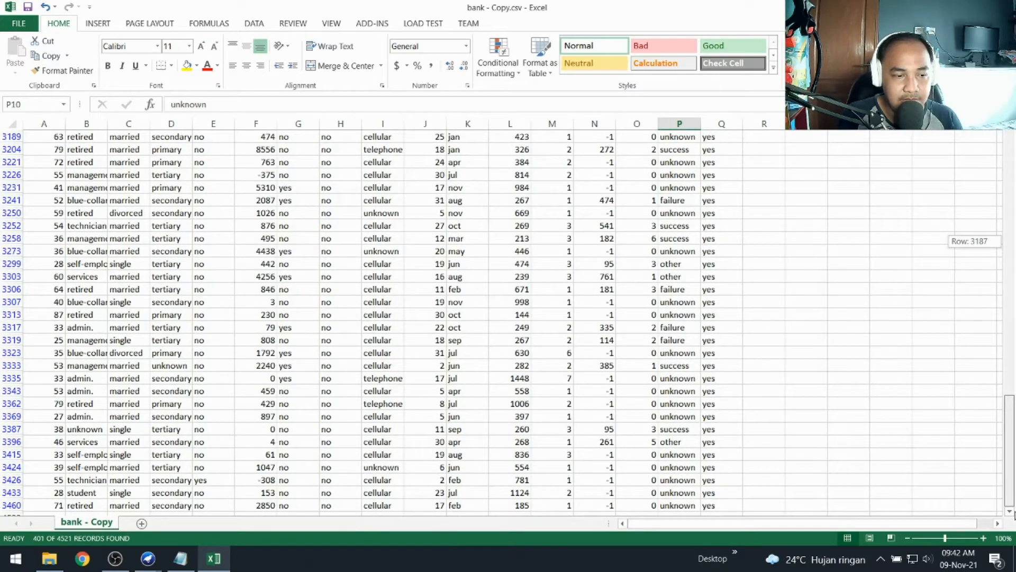
Step: Filter y to show only the "no" records
{"action": "left_click_drag", "start_coordinate": [1013, 512], "coordinate": [1012, 140]}
{"action": "left_click", "coordinate": [732, 137]}
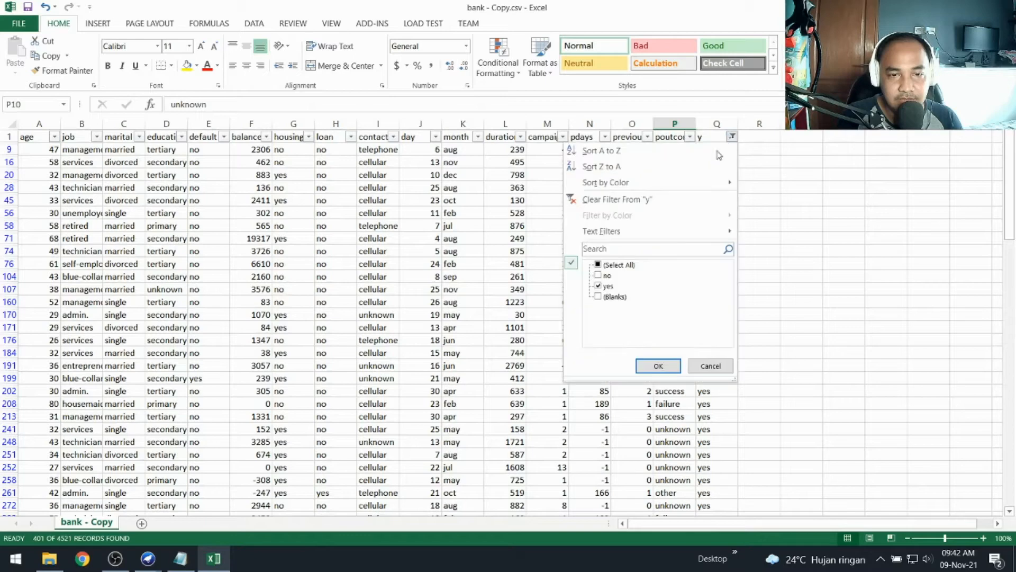
{"action": "left_click", "coordinate": [602, 286]}
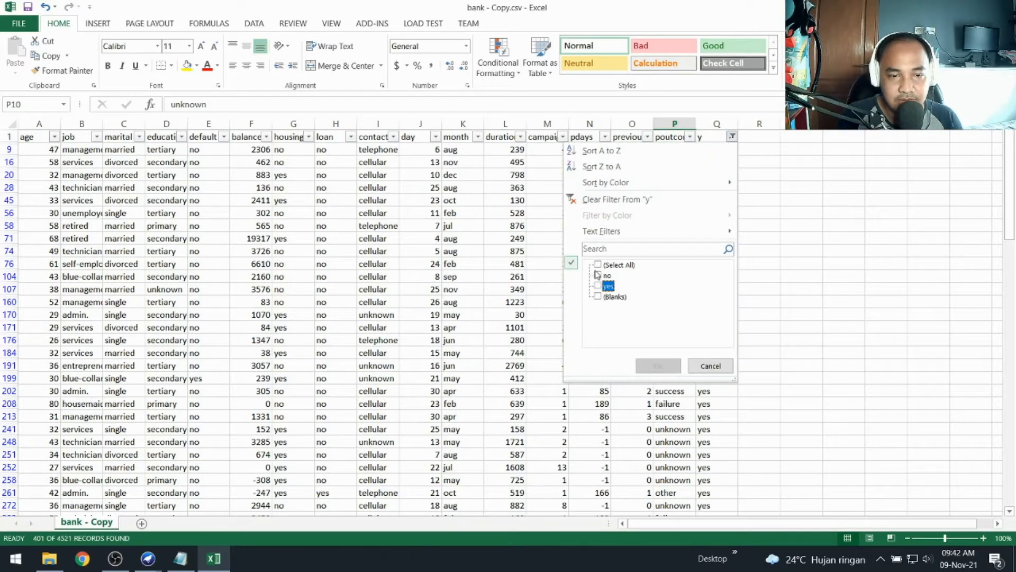
{"action": "left_click", "coordinate": [599, 275]}
{"action": "left_click", "coordinate": [646, 364]}
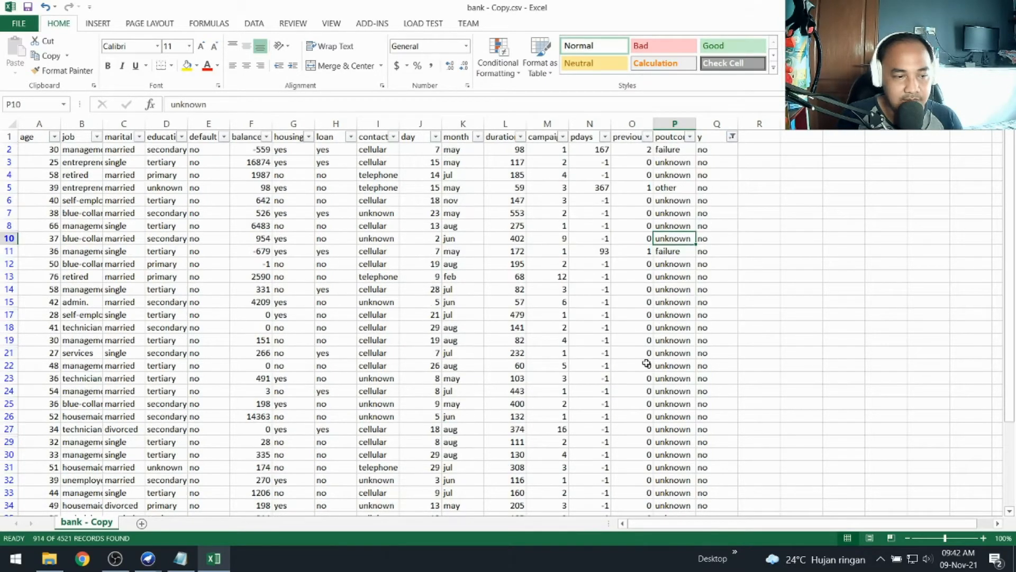
Step: Delete the filtered "no" rows from row 2 through row 400 and save the file, keeping the CSV format
{"action": "left_click", "coordinate": [703, 177]}
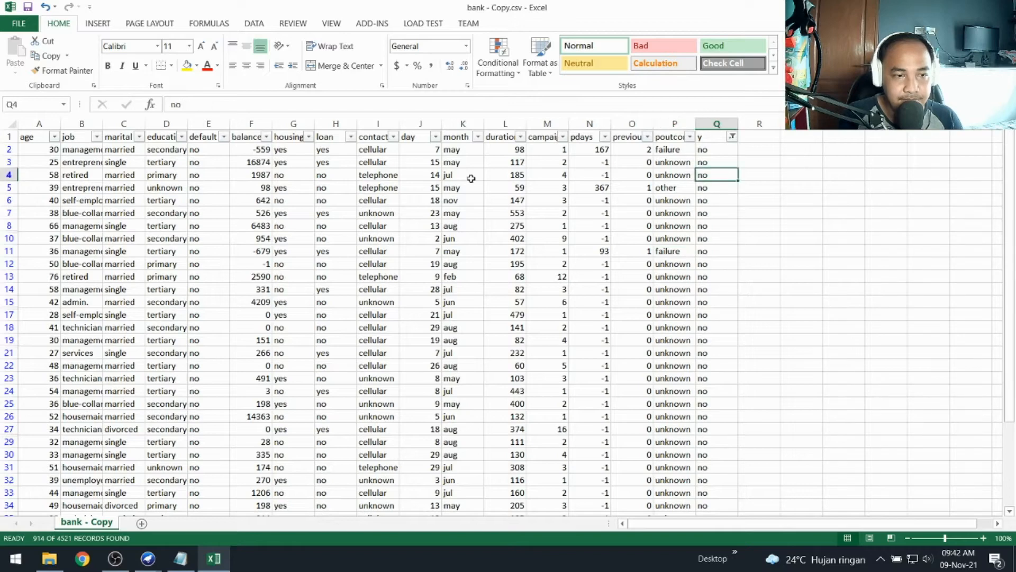
{"action": "left_click", "coordinate": [37, 150]}
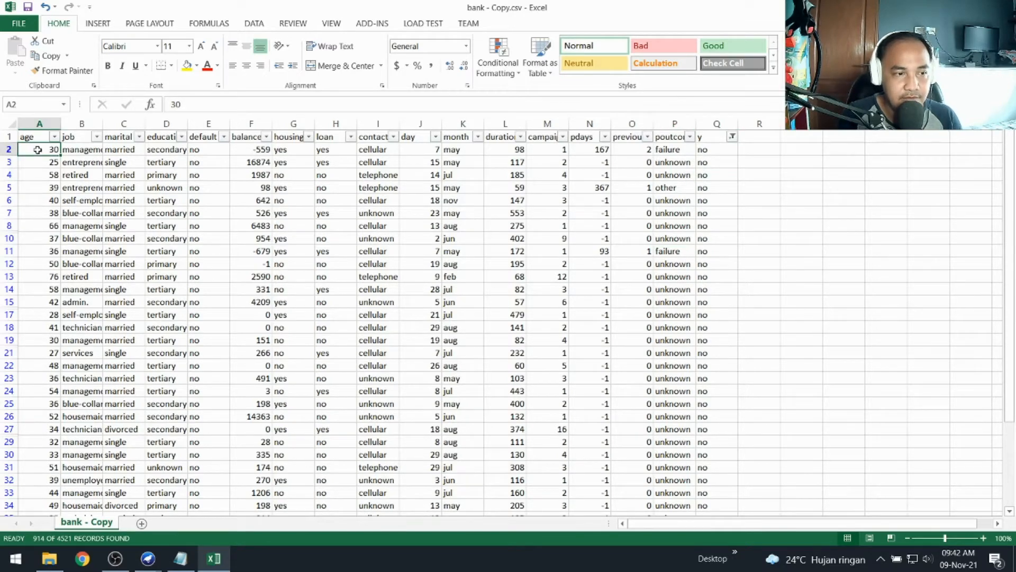
{"action": "left_click", "coordinate": [8, 150]}
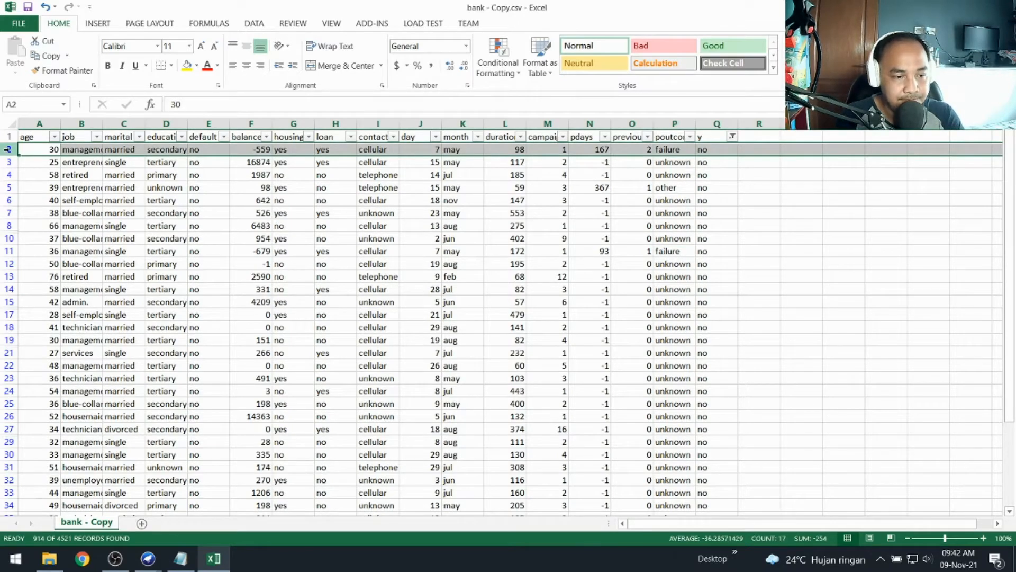
{"action": "left_click_drag", "start_coordinate": [9, 150], "coordinate": [9, 354]}
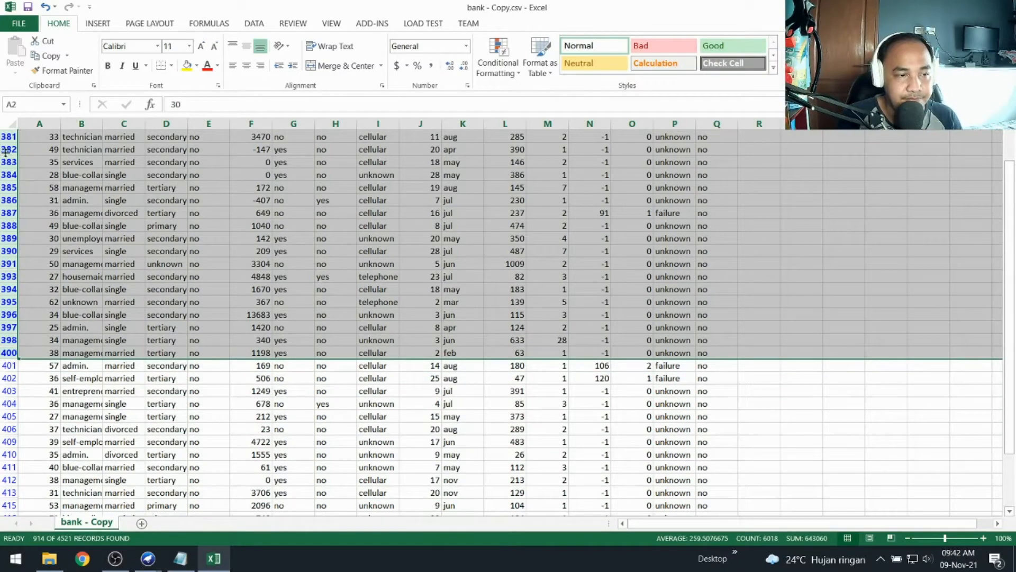
{"action": "right_click", "coordinate": [7, 150]}
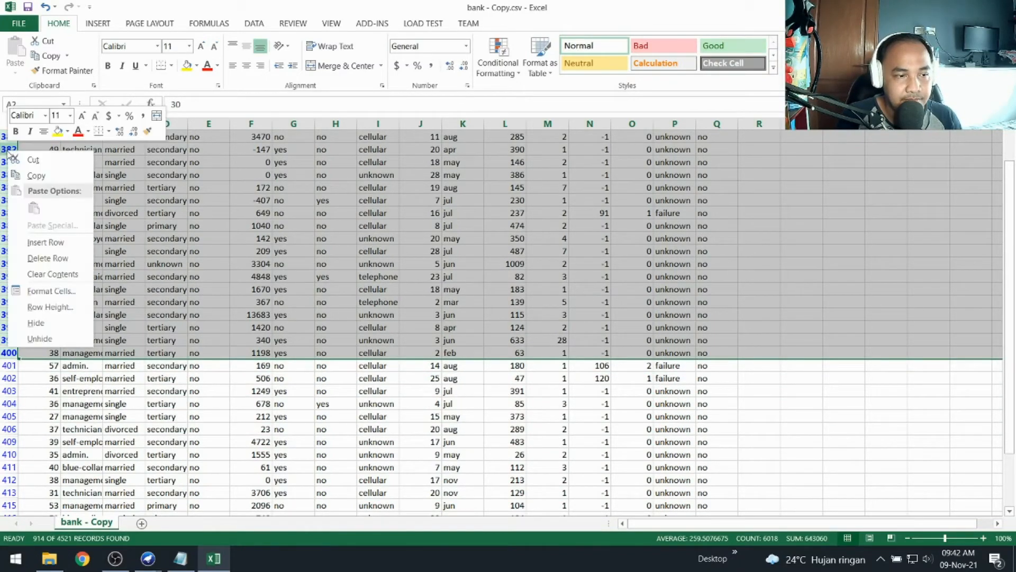
{"action": "left_click", "coordinate": [48, 258]}
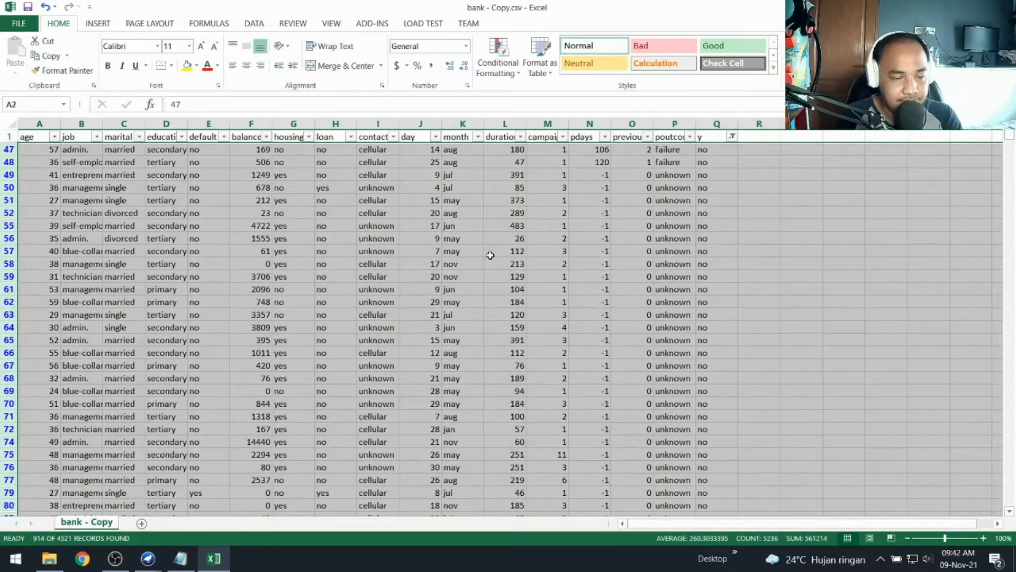
{"action": "key", "text": "ctrl+s"}
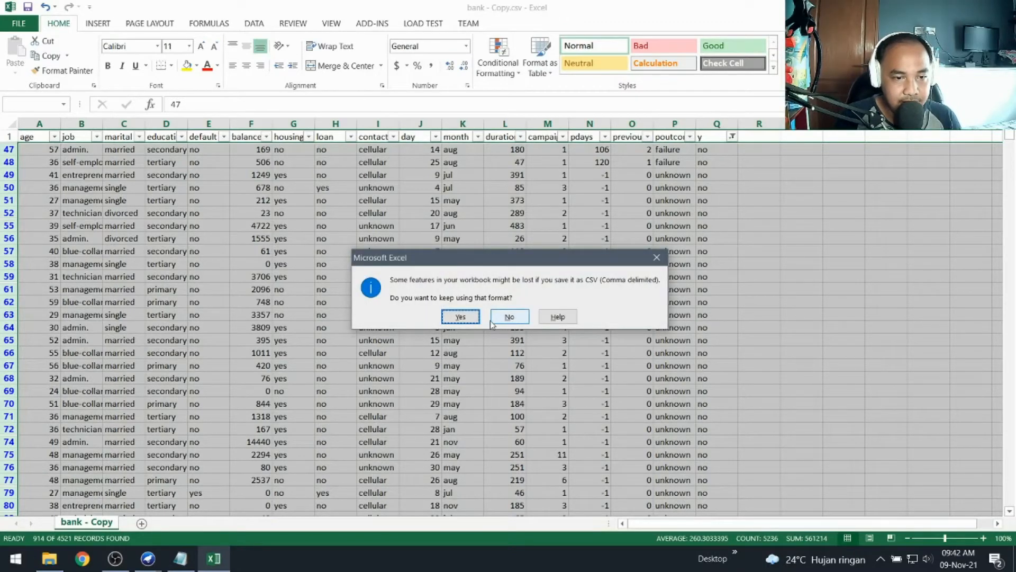
{"action": "left_click", "coordinate": [473, 316]}
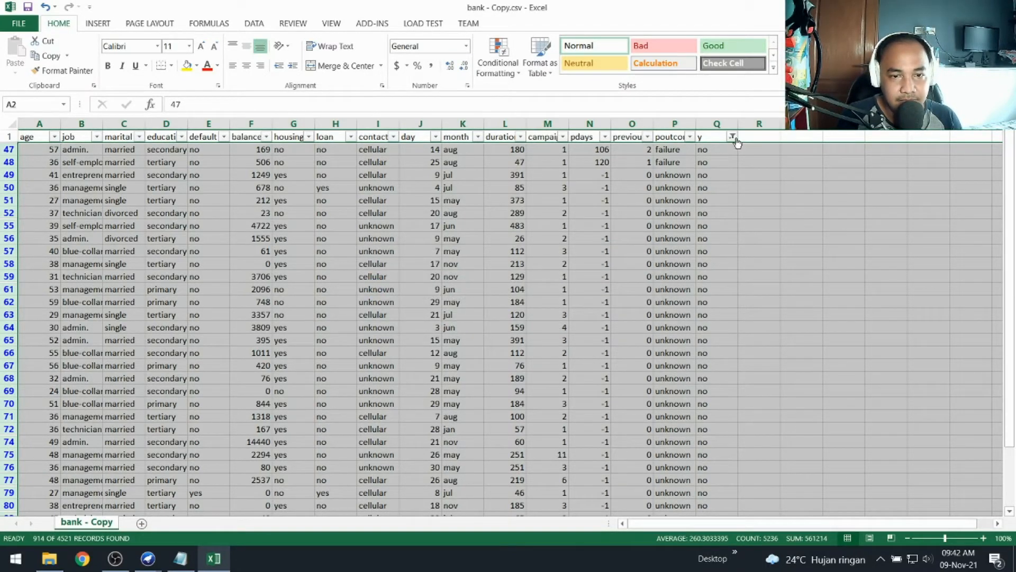
Step: Check the record counts by filtering y to "no" and "yes" together, and to "yes" alone
{"action": "left_click", "coordinate": [733, 137]}
{"action": "left_click", "coordinate": [599, 286]}
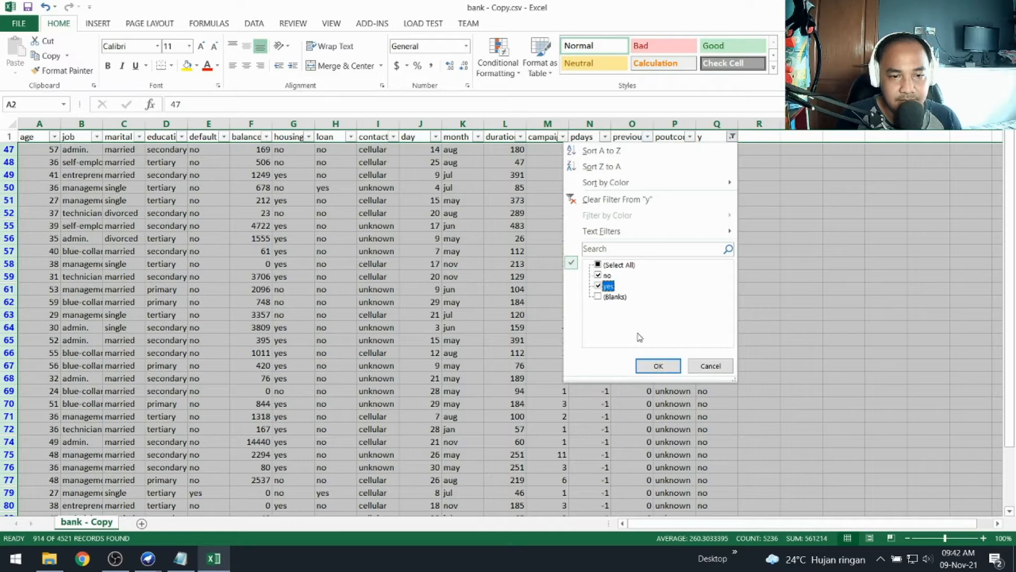
{"action": "left_click", "coordinate": [658, 366]}
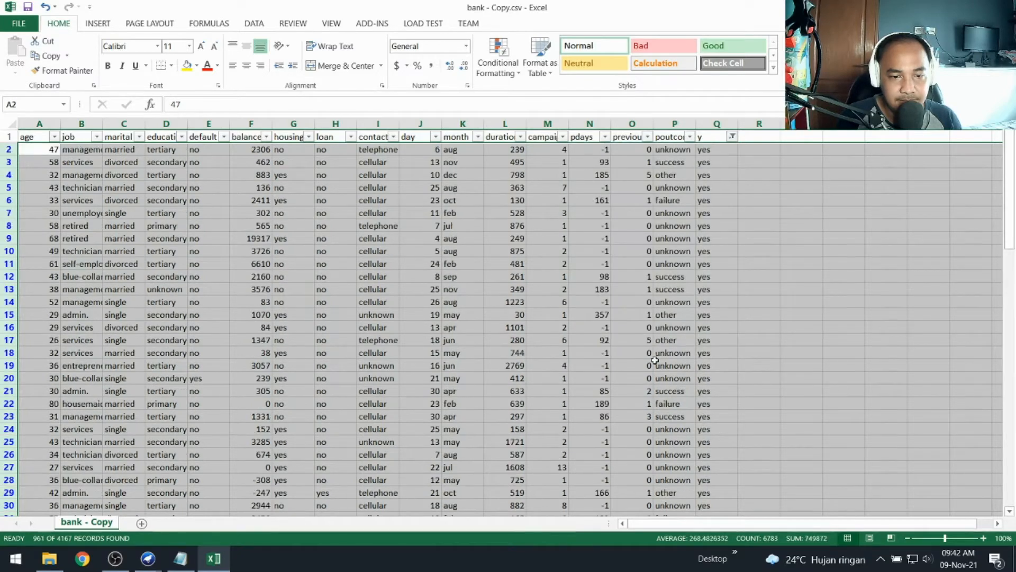
{"action": "left_click", "coordinate": [727, 267]}
{"action": "left_click", "coordinate": [732, 137]}
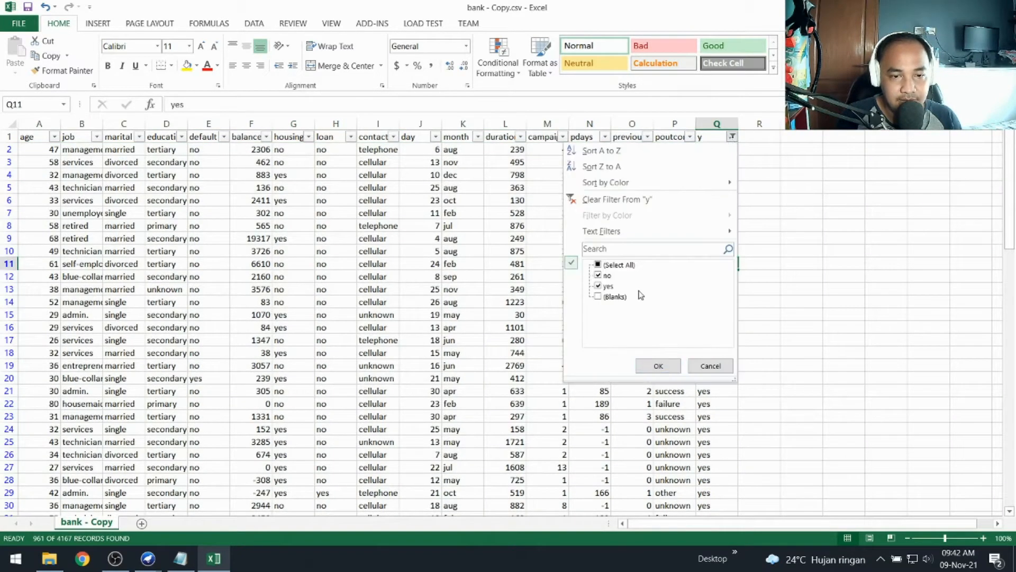
{"action": "left_click", "coordinate": [600, 277]}
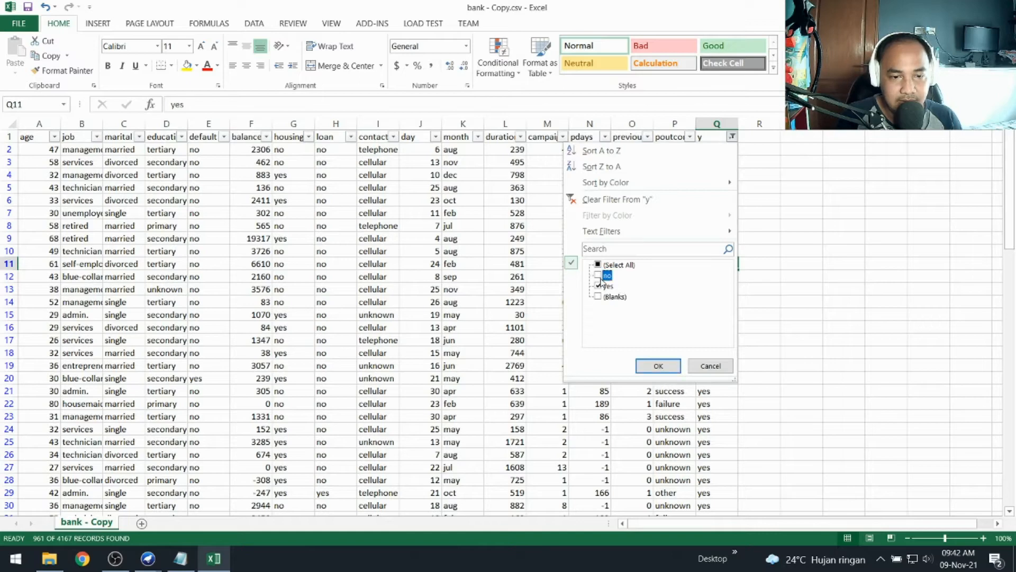
{"action": "left_click", "coordinate": [658, 365]}
Step: Switch the y filter from "yes" back to the remaining "no" records
{"action": "left_click", "coordinate": [732, 137]}
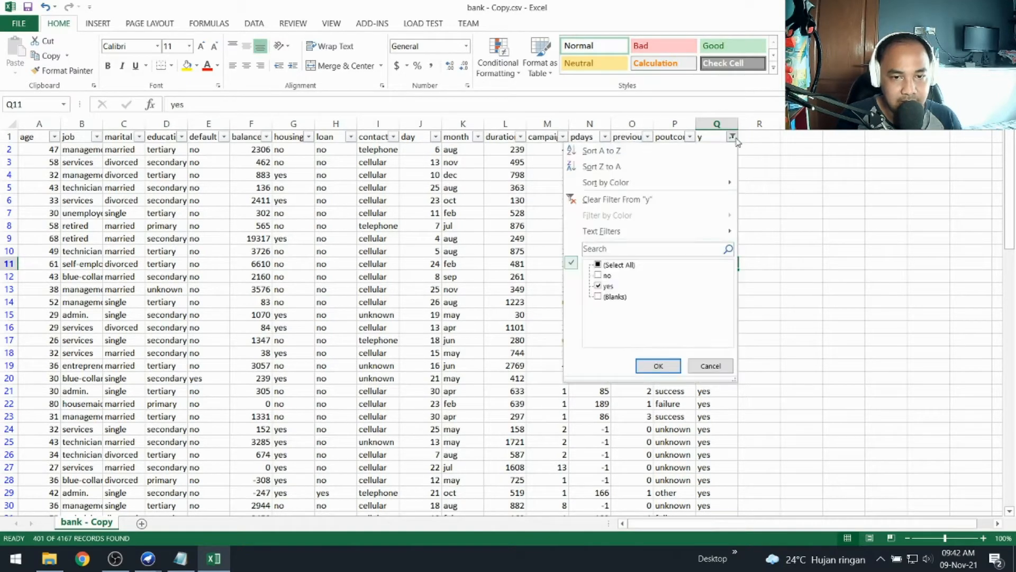
{"action": "left_click", "coordinate": [598, 287]}
{"action": "left_click", "coordinate": [663, 364]}
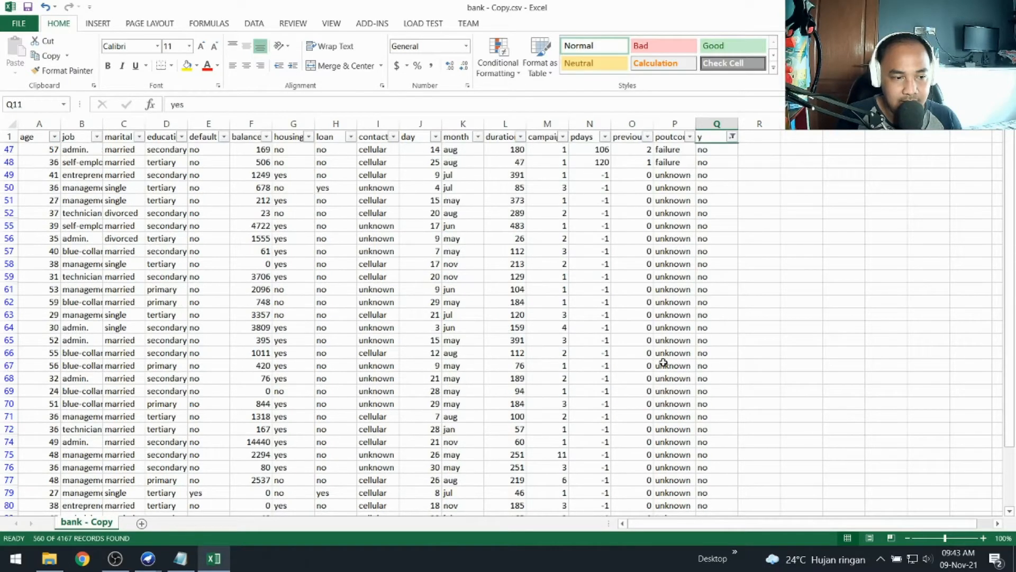
{"action": "left_click", "coordinate": [30, 151]}
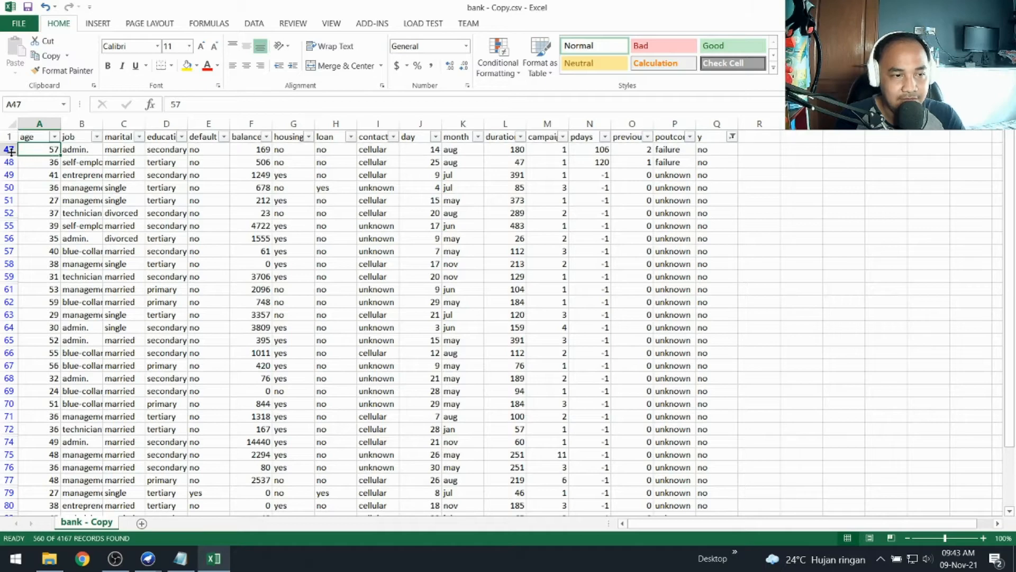
{"action": "left_click", "coordinate": [9, 149]}
{"action": "mouse_move", "coordinate": [4, 149]}
{"action": "left_mouse_down"}
{"action": "mouse_move", "coordinate": [6, 509]}
{"action": "mouse_move", "coordinate": [4, 149]}
{"action": "left_mouse_up"}
{"action": "key", "text": "Down"}
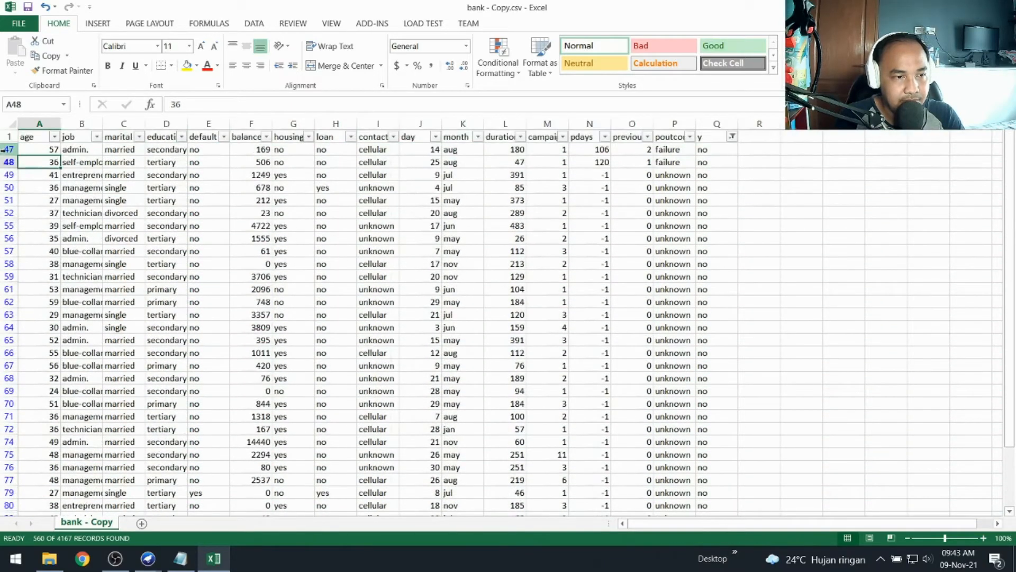
{"action": "left_click", "coordinate": [8, 149]}
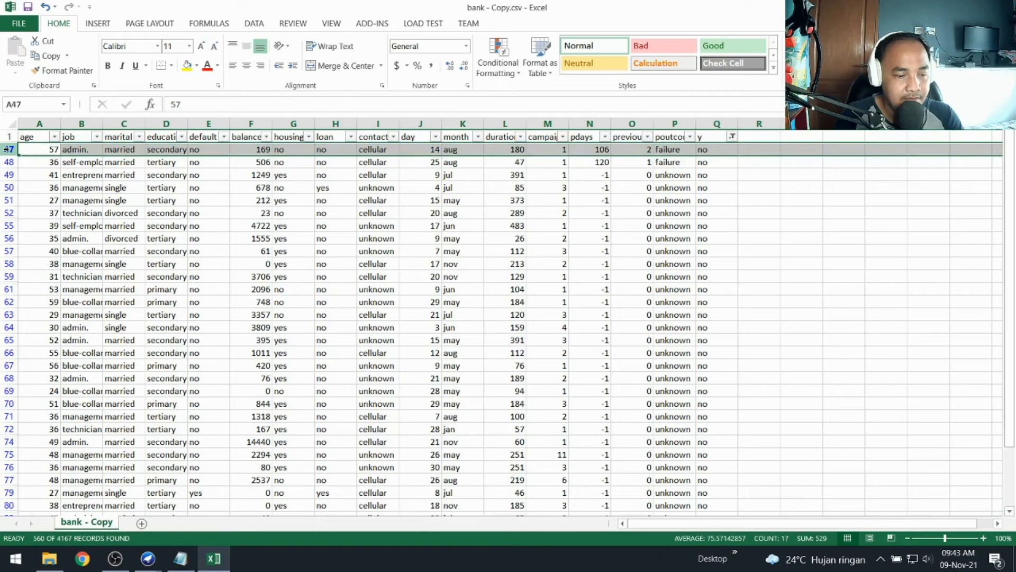
{"action": "left_click_drag", "start_coordinate": [7, 149], "coordinate": [6, 180]}
{"action": "key", "text": "shift+Down"}
{"action": "key", "text": "shift+Down"}
{"action": "key", "text": "shift+Down"}
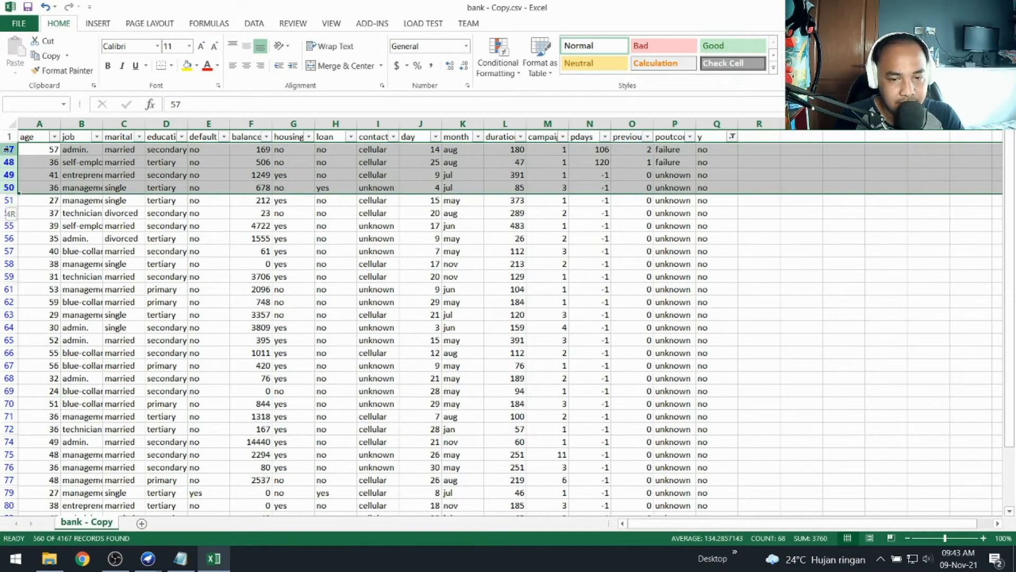
Step: Select the filtered "no" records from A47 through Q161 and clear their contents
{"action": "key", "text": "ctrl+Up"}
{"action": "key", "text": "ctrl+Down"}
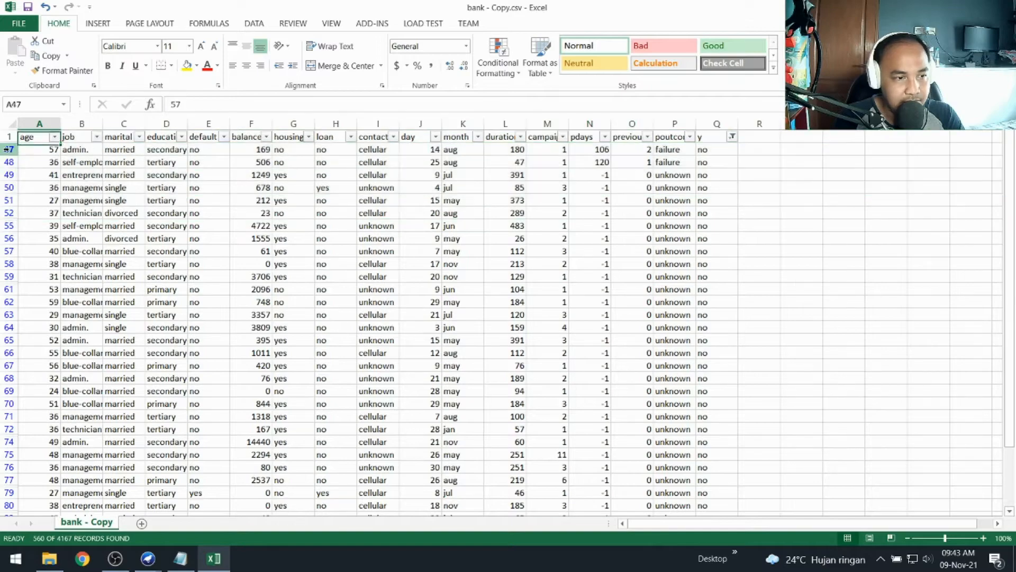
{"action": "key", "text": "shift+Down"}
{"action": "key", "text": "shift+Down"}
{"action": "key", "text": "shift+Down"}
{"action": "key", "text": "shift+Down"}
{"action": "key", "text": "shift+Down"}
{"action": "key", "text": "shift+Down"}
{"action": "key", "text": "shift+Down"}
{"action": "key", "text": "shift+Down"}
{"action": "key", "text": "shift+Down"}
{"action": "key", "text": "shift+Down"}
{"action": "key", "text": "shift+Down"}
{"action": "key", "text": "shift+Down"}
{"action": "key", "text": "shift+Down"}
{"action": "key", "text": "shift+Down"}
{"action": "key", "text": "shift+Down"}
{"action": "key", "text": "shift+Down"}
{"action": "key", "text": "shift+Down"}
{"action": "key", "text": "shift+Down"}
{"action": "key", "text": "shift+Down"}
{"action": "key", "text": "shift+Down"}
{"action": "key", "text": "shift+Down"}
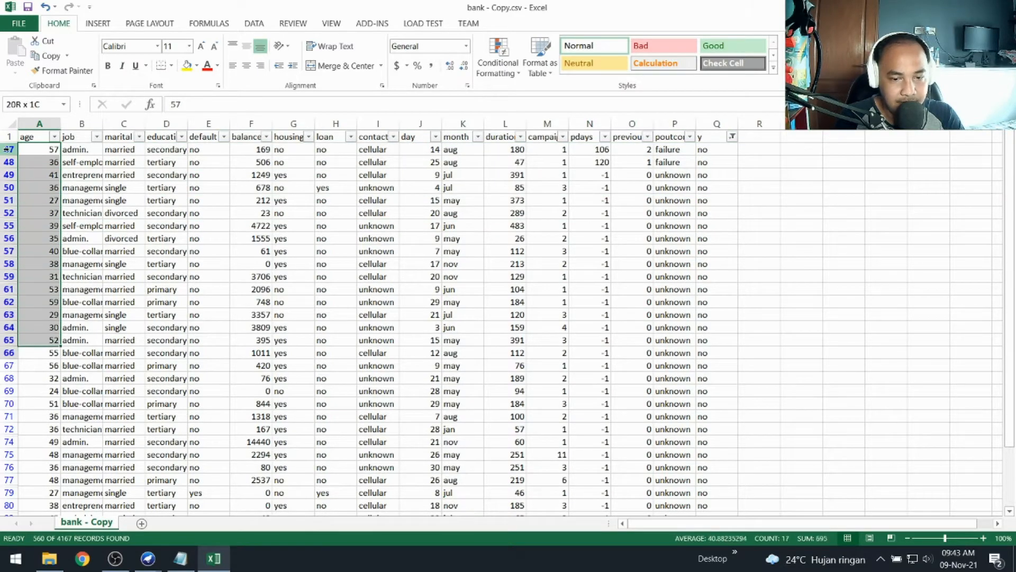
{"action": "key", "text": "shift+Down"}
{"action": "key", "text": "shift+Down"}
{"action": "key", "text": "shift+Down"}
{"action": "key", "text": "shift+Down"}
{"action": "key", "text": "shift+Down"}
{"action": "key", "text": "shift+Down"}
{"action": "key", "text": "shift+Down"}
{"action": "key", "text": "shift+Down"}
{"action": "key", "text": "shift+Down"}
{"action": "key", "text": "shift+Down"}
{"action": "key", "text": "shift+Down"}
{"action": "key", "text": "shift+Down"}
{"action": "key", "text": "shift+Down"}
{"action": "key", "text": "shift+Down"}
{"action": "key", "text": "shift+Down"}
{"action": "key", "text": "shift+Down"}
{"action": "key", "text": "shift+Down"}
{"action": "key", "text": "shift+Down"}
{"action": "key", "text": "shift+Down"}
{"action": "key", "text": "shift+Down"}
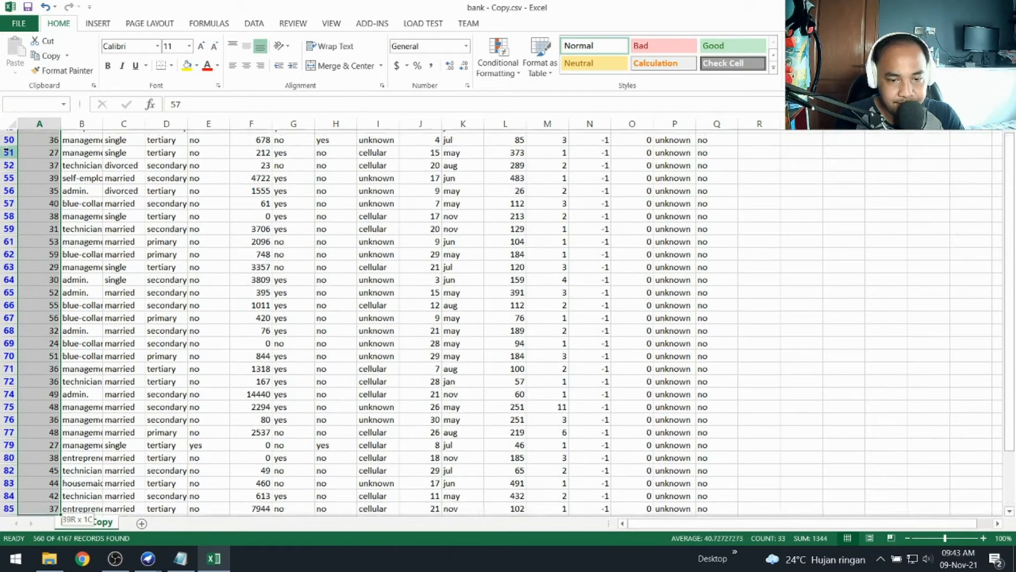
{"action": "key", "text": "shift+Down"}
{"action": "key", "text": "shift+Down"}
{"action": "key", "text": "shift+Down"}
{"action": "key", "text": "shift+Down"}
{"action": "key", "text": "shift+Down"}
{"action": "key", "text": "shift+Down"}
{"action": "key", "text": "shift+Down"}
{"action": "key", "text": "shift+Down"}
{"action": "key", "text": "shift+Down"}
{"action": "key", "text": "shift+Down"}
{"action": "key", "text": "shift+Down"}
{"action": "key", "text": "shift+Down"}
{"action": "key", "text": "shift+Down"}
{"action": "key", "text": "shift+Down"}
{"action": "key", "text": "shift+Down"}
{"action": "key", "text": "shift+Down"}
{"action": "key", "text": "shift+Down"}
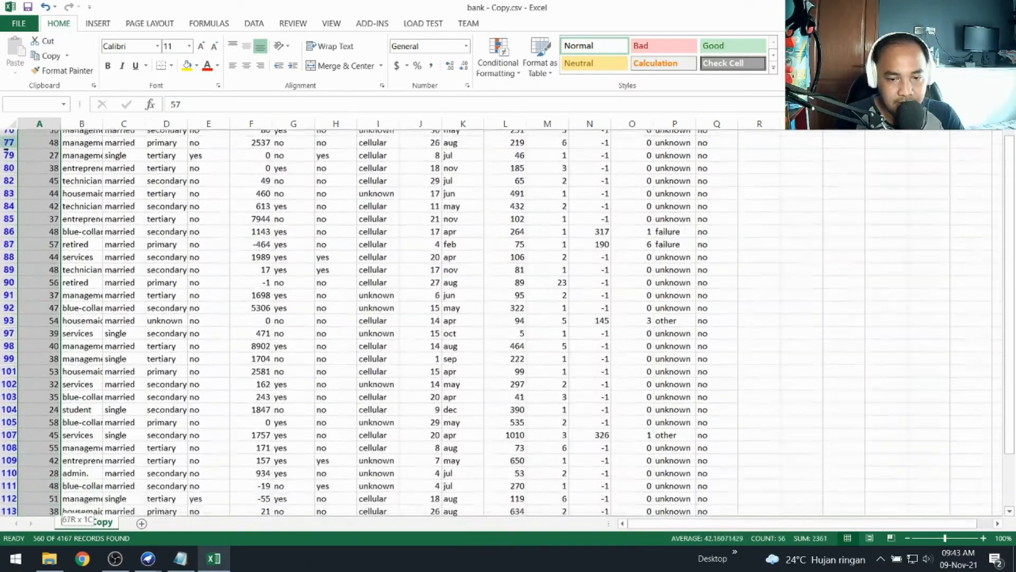
{"action": "key", "text": "shift+Down"}
{"action": "key", "text": "shift+Down"}
{"action": "key", "text": "shift+Down"}
{"action": "key", "text": "shift+Down"}
{"action": "key", "text": "shift+Down"}
{"action": "key", "text": "shift+Down"}
{"action": "key", "text": "shift+Down"}
{"action": "key", "text": "shift+Down"}
{"action": "key", "text": "shift+Down"}
{"action": "key", "text": "shift+Down"}
{"action": "key", "text": "shift+Down"}
{"action": "key", "text": "shift+Down"}
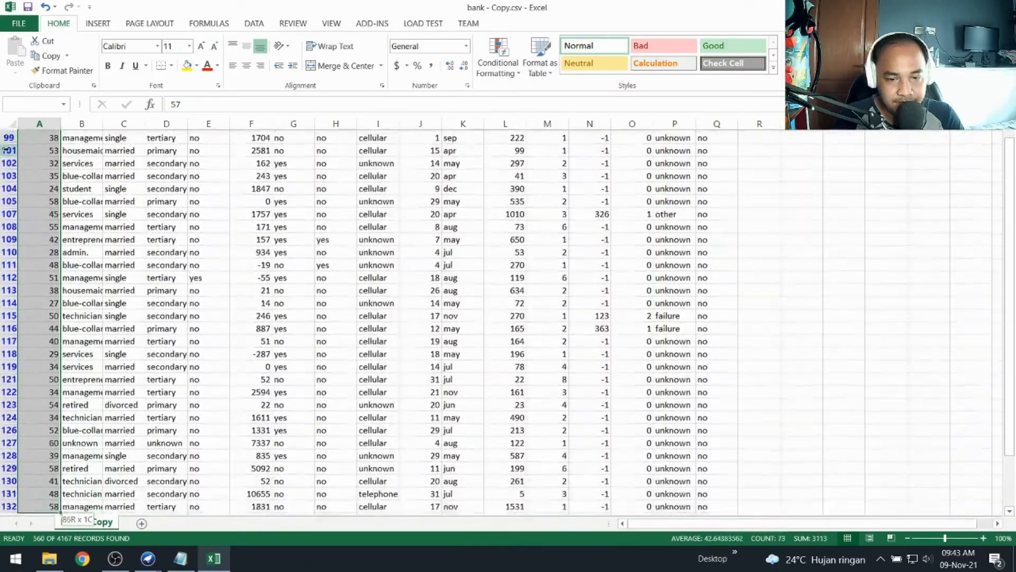
{"action": "key", "text": "shift+Down"}
{"action": "key", "text": "shift+Down"}
{"action": "key", "text": "shift+Down"}
{"action": "key", "text": "shift+Down"}
{"action": "key", "text": "shift+Down"}
{"action": "key", "text": "shift+Down"}
{"action": "key", "text": "shift+Down"}
{"action": "key", "text": "shift+Down"}
{"action": "key", "text": "shift+Down"}
{"action": "key", "text": "shift+Down"}
{"action": "key", "text": "shift+Down"}
{"action": "key", "text": "shift+Down"}
{"action": "key", "text": "shift+Down"}
{"action": "key", "text": "shift+Down"}
{"action": "key", "text": "shift+Down"}
{"action": "key", "text": "shift+Down"}
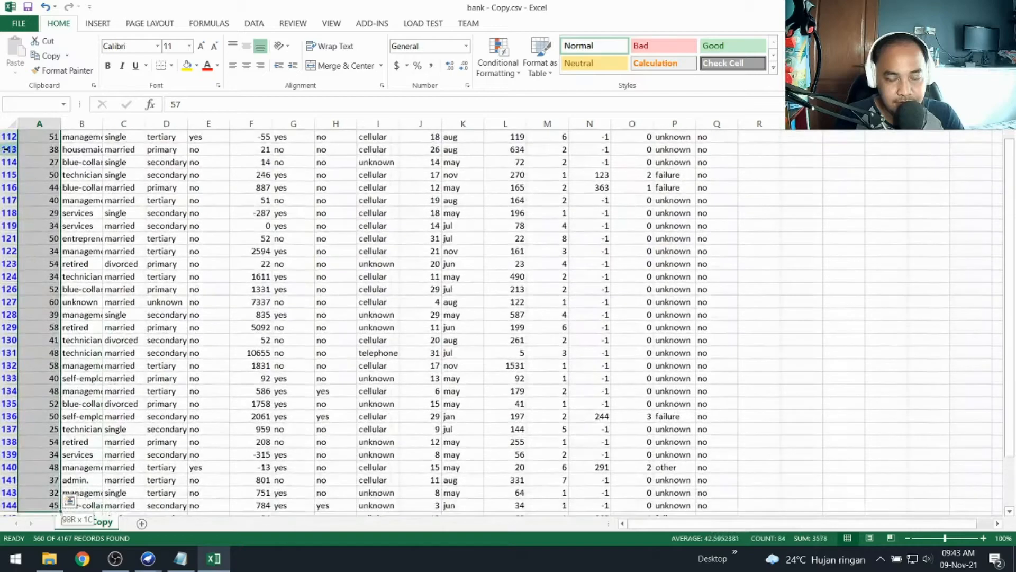
{"action": "key", "text": "shift+Down"}
{"action": "key", "text": "shift+Down"}
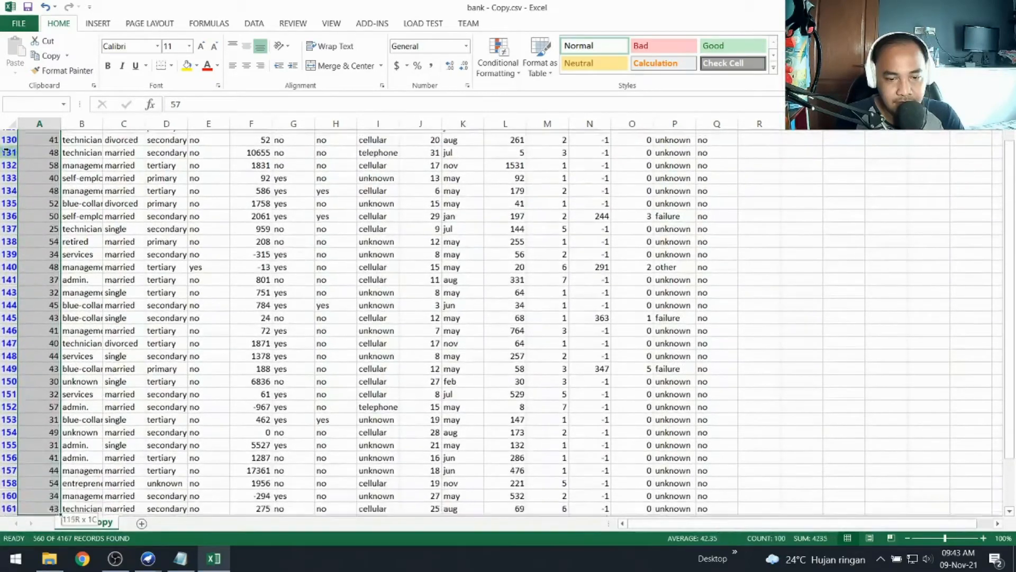
{"action": "key", "text": "shift+Right"}
{"action": "key", "text": "shift+Right"}
{"action": "key", "text": "shift+Right"}
{"action": "key", "text": "shift+Right"}
{"action": "key", "text": "shift+Right"}
{"action": "key", "text": "shift+Right"}
{"action": "key", "text": "shift+Right"}
{"action": "key", "text": "shift+Right"}
{"action": "key", "text": "shift+Right"}
{"action": "key", "text": "shift+Right"}
{"action": "key", "text": "shift+Right"}
{"action": "key", "text": "shift+Right"}
{"action": "key", "text": "shift+Right"}
{"action": "key", "text": "shift+Right"}
{"action": "key", "text": "shift+Right"}
{"action": "key", "text": "shift+Right"}
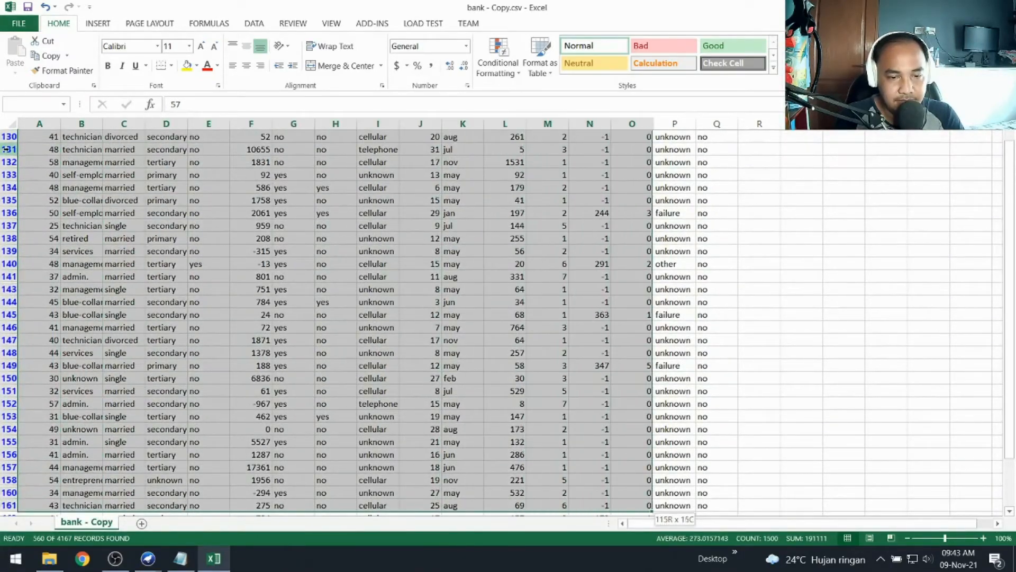
{"action": "key", "text": "Delete"}
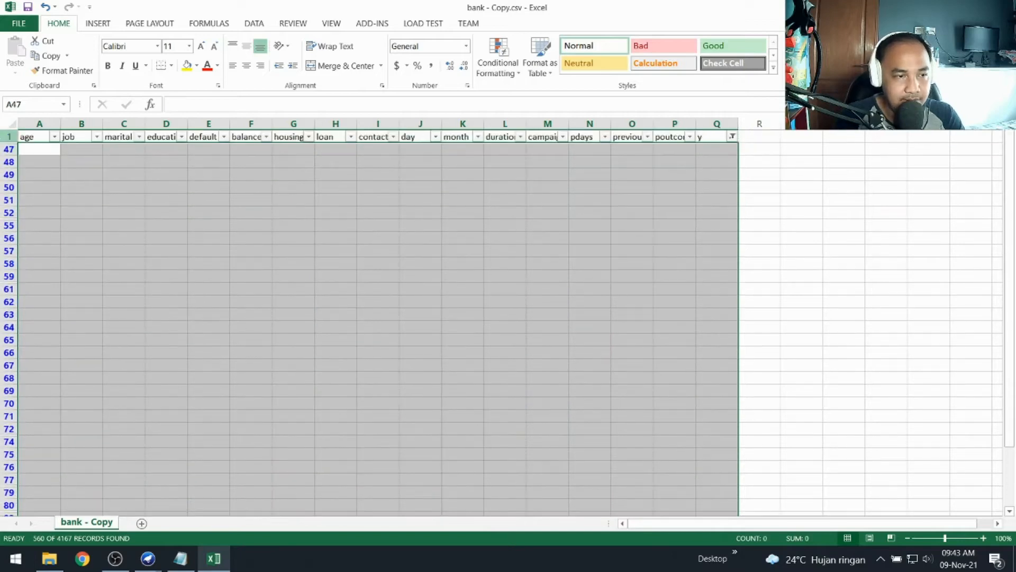
Step: Delete the emptied rows from row 47 through row 161
{"action": "left_click", "coordinate": [27, 148]}
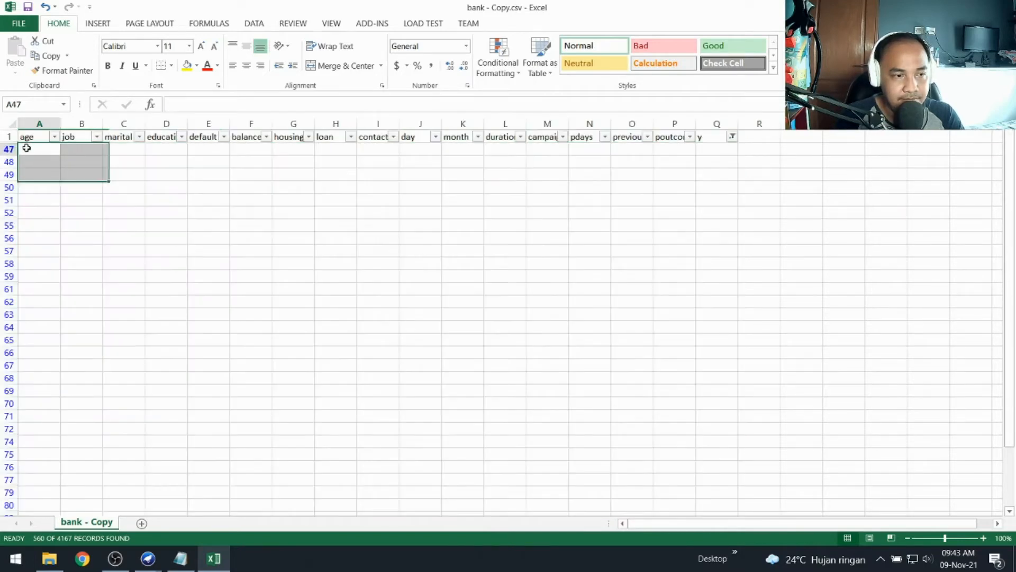
{"action": "key", "text": "Down"}
{"action": "left_click", "coordinate": [27, 148]}
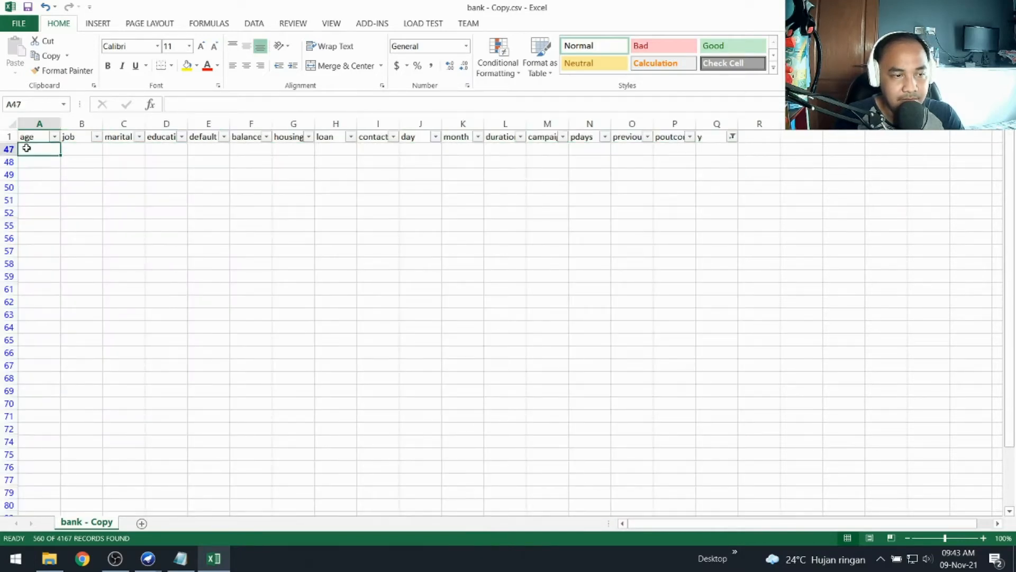
{"action": "left_click_drag", "start_coordinate": [7, 149], "coordinate": [7, 340]}
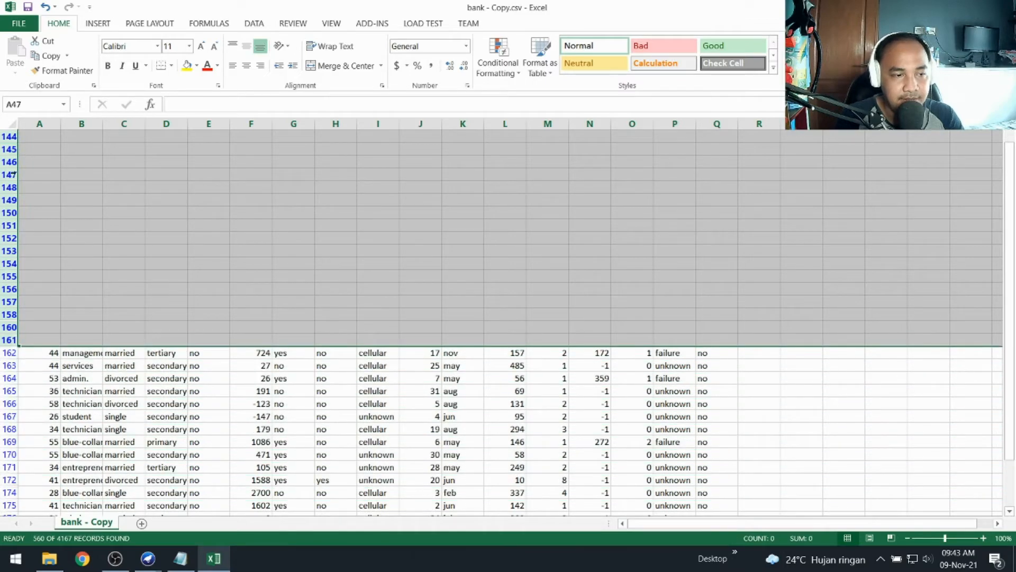
{"action": "right_click", "coordinate": [7, 200]}
{"action": "left_click", "coordinate": [69, 303]}
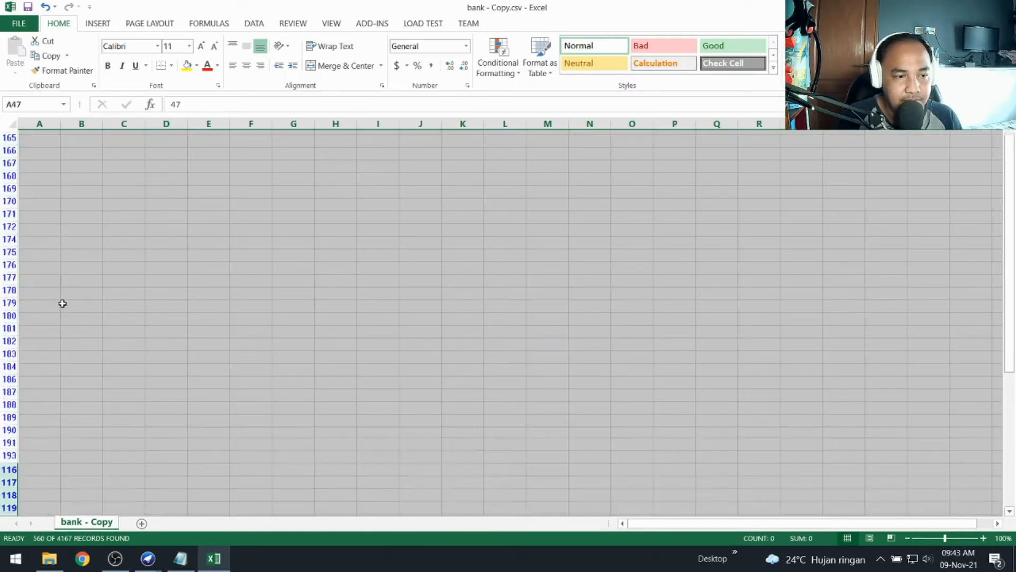
{"action": "left_click", "coordinate": [497, 203]}
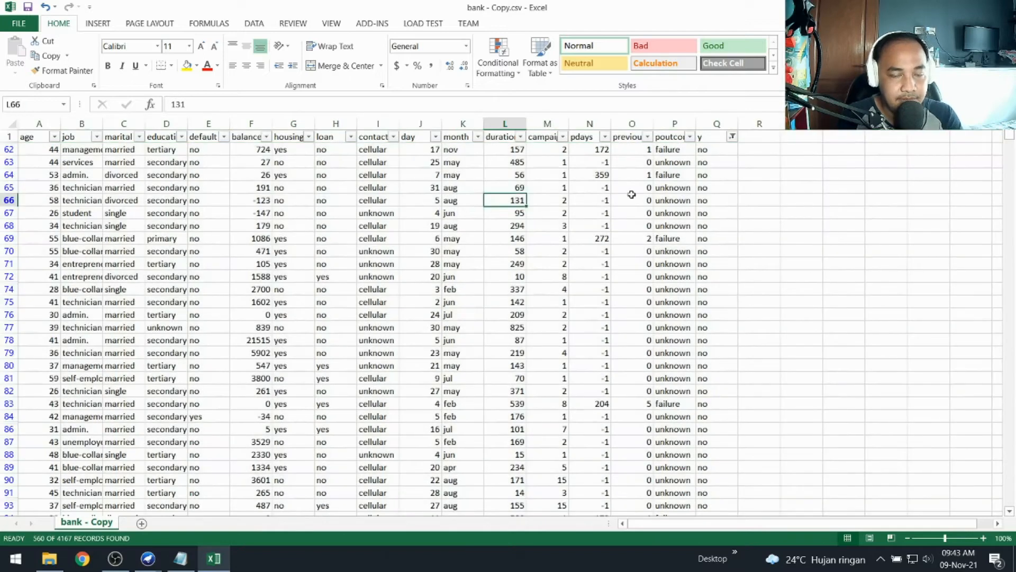
Step: Save the bank - Copy file, keeping the comma-delimited CSV format
{"action": "key", "text": "ctrl+s"}
{"action": "left_click", "coordinate": [461, 317]}
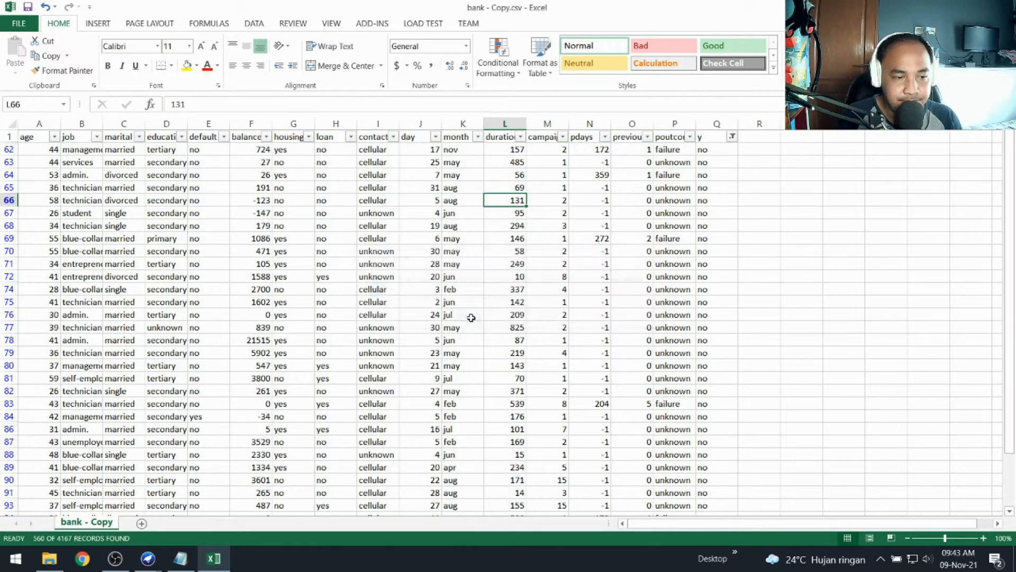
Step: Check the record counts by filtering y to "no" and "yes" together, and to "yes" alone
{"action": "left_click", "coordinate": [733, 138]}
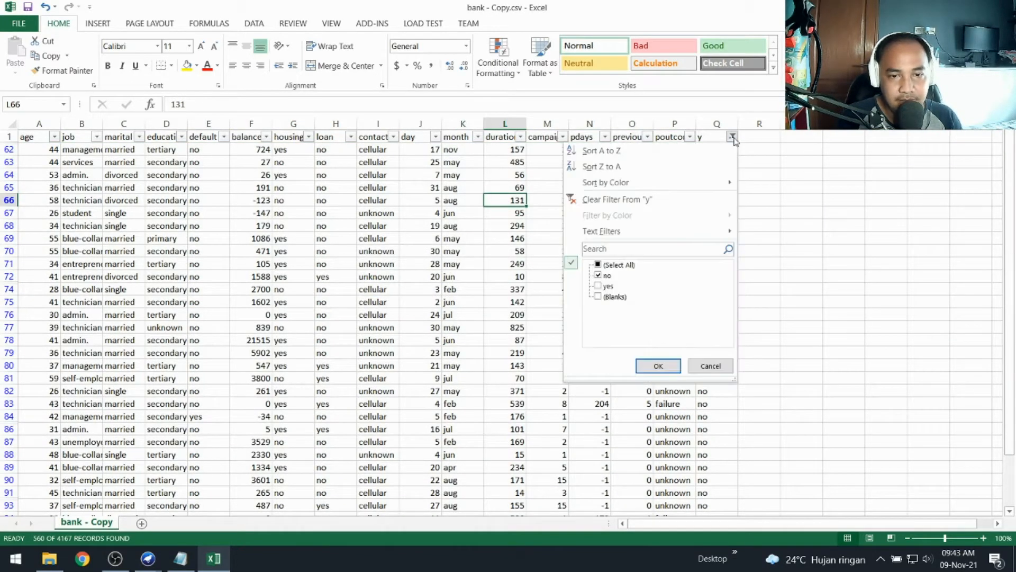
{"action": "left_click", "coordinate": [599, 286]}
{"action": "left_click", "coordinate": [599, 275]}
{"action": "left_click", "coordinate": [658, 366]}
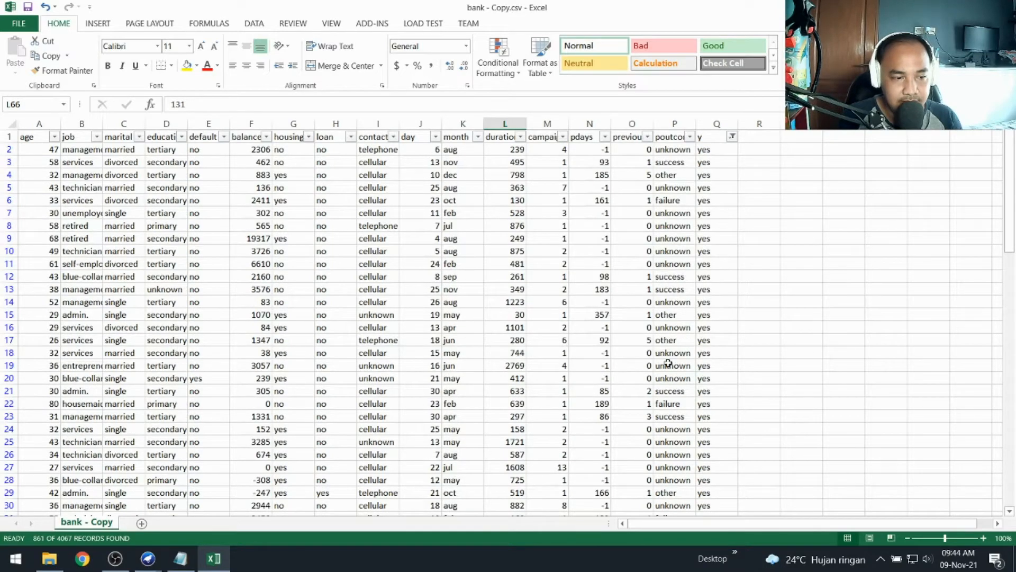
{"action": "left_click", "coordinate": [733, 138]}
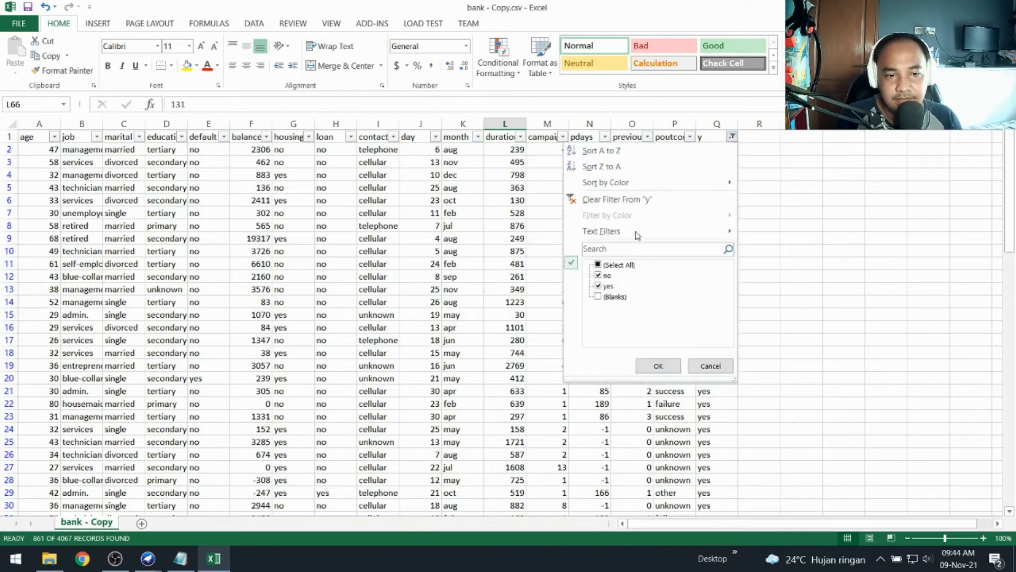
{"action": "left_click", "coordinate": [599, 287]}
{"action": "left_click", "coordinate": [598, 275]}
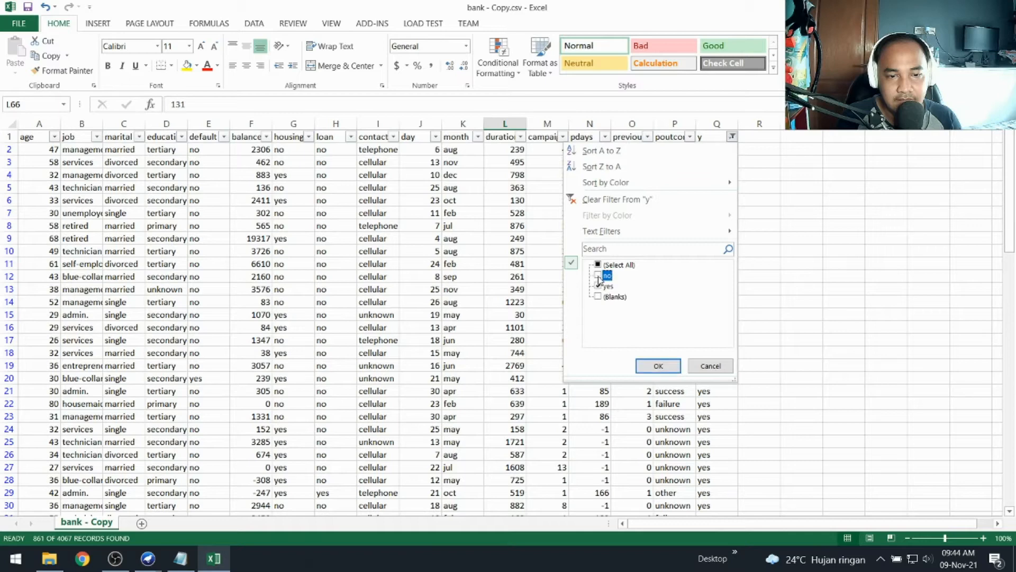
{"action": "left_click", "coordinate": [658, 366]}
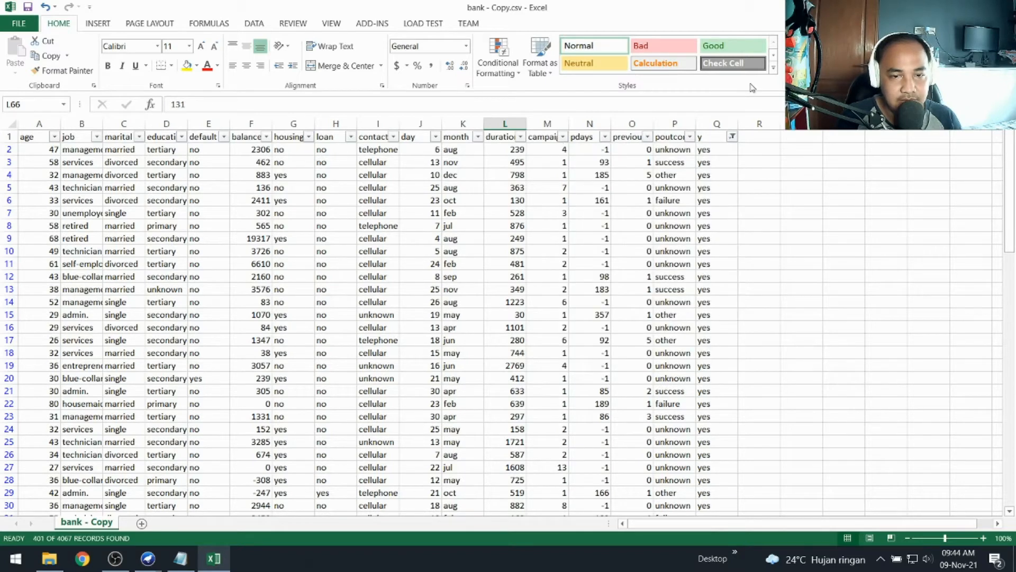
Step: Filter y to "no" alone to check how many of those records remain
{"action": "left_click", "coordinate": [736, 141]}
{"action": "left_click", "coordinate": [734, 136]}
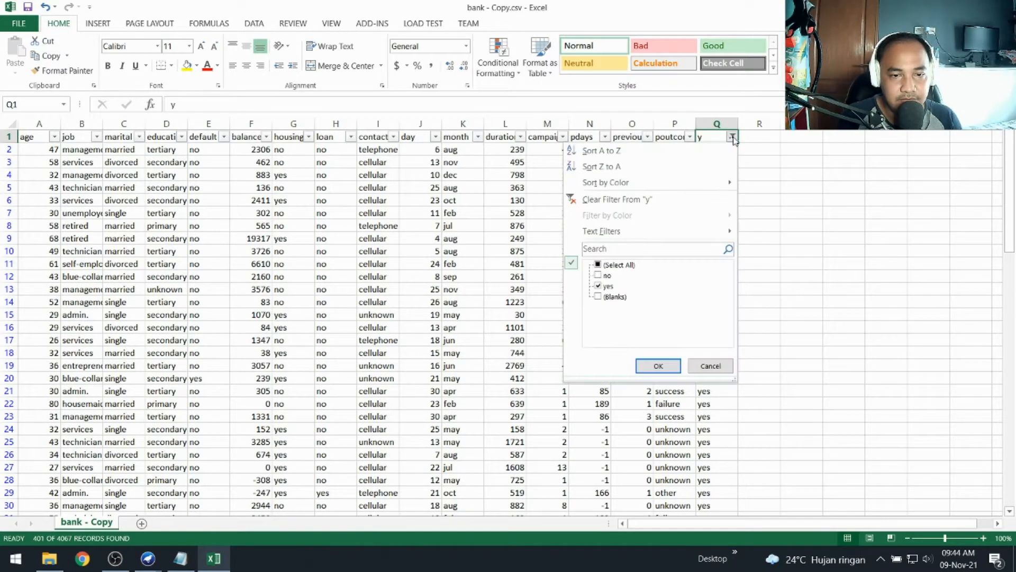
{"action": "left_click", "coordinate": [605, 275]}
{"action": "left_click", "coordinate": [607, 286]}
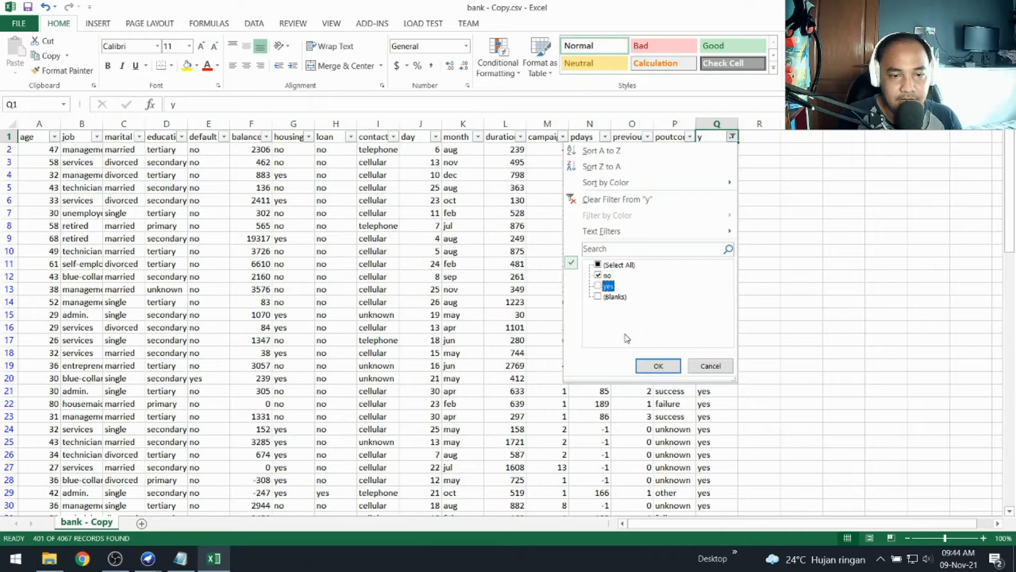
{"action": "left_click", "coordinate": [656, 365]}
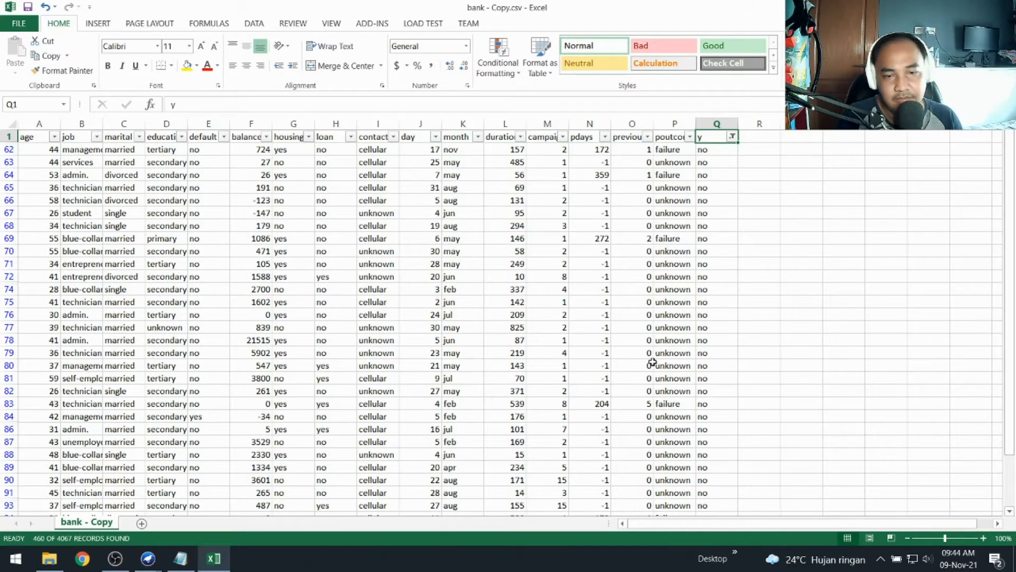
{"action": "left_click_drag", "start_coordinate": [1011, 184], "coordinate": [1010, 138]}
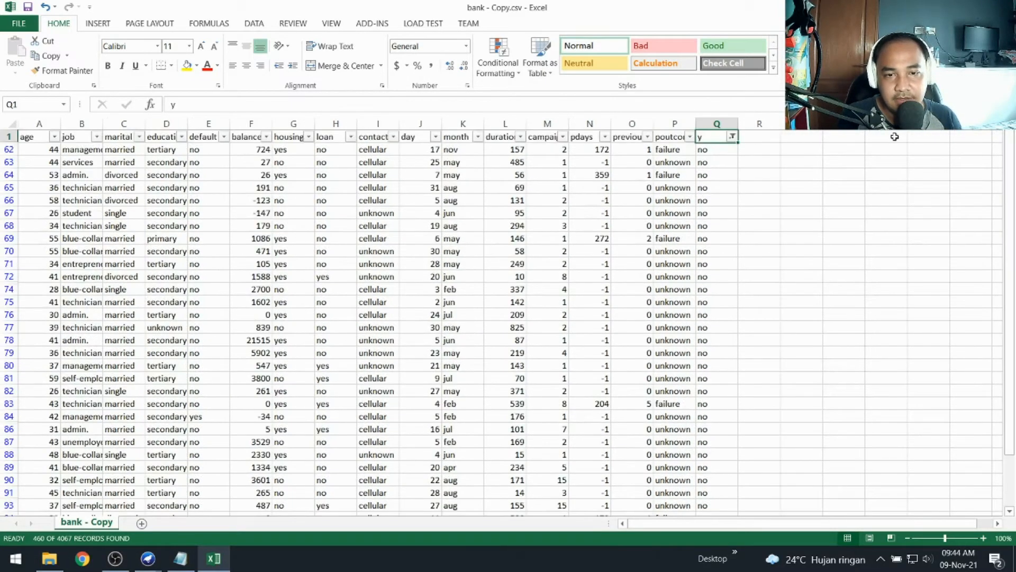
Step: Turn off the filter on columns A through Q and save the file again in CSV format
{"action": "left_click_drag", "start_coordinate": [36, 131], "coordinate": [736, 123]}
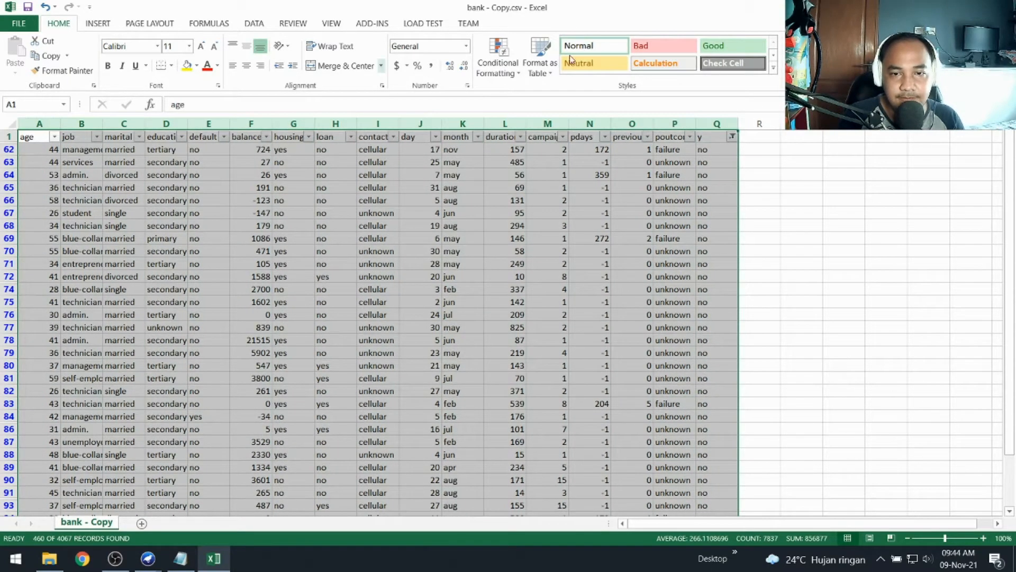
{"action": "left_click", "coordinate": [912, 61]}
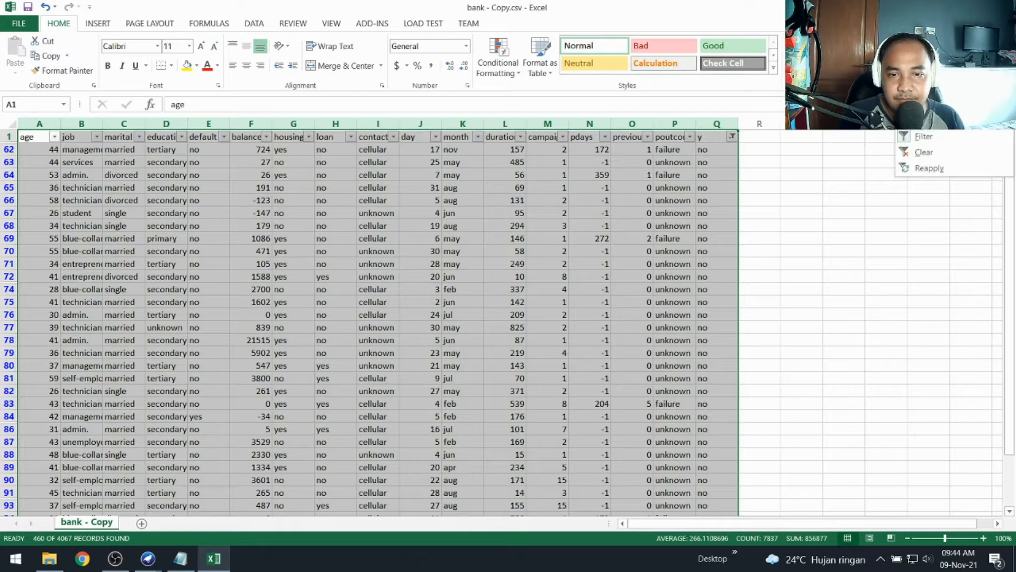
{"action": "left_click", "coordinate": [924, 136]}
{"action": "left_click", "coordinate": [819, 180]}
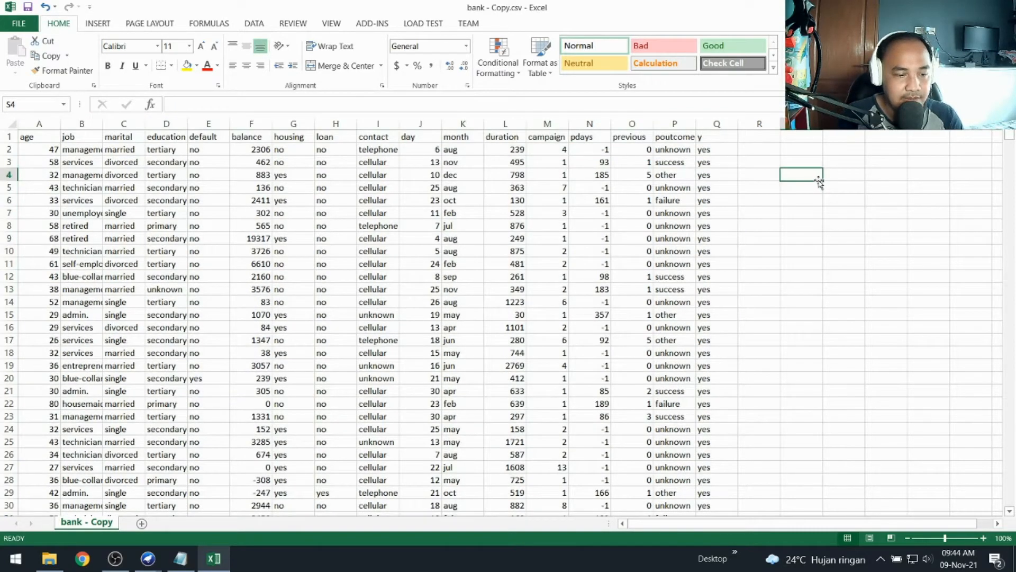
{"action": "key", "text": "ctrl+s"}
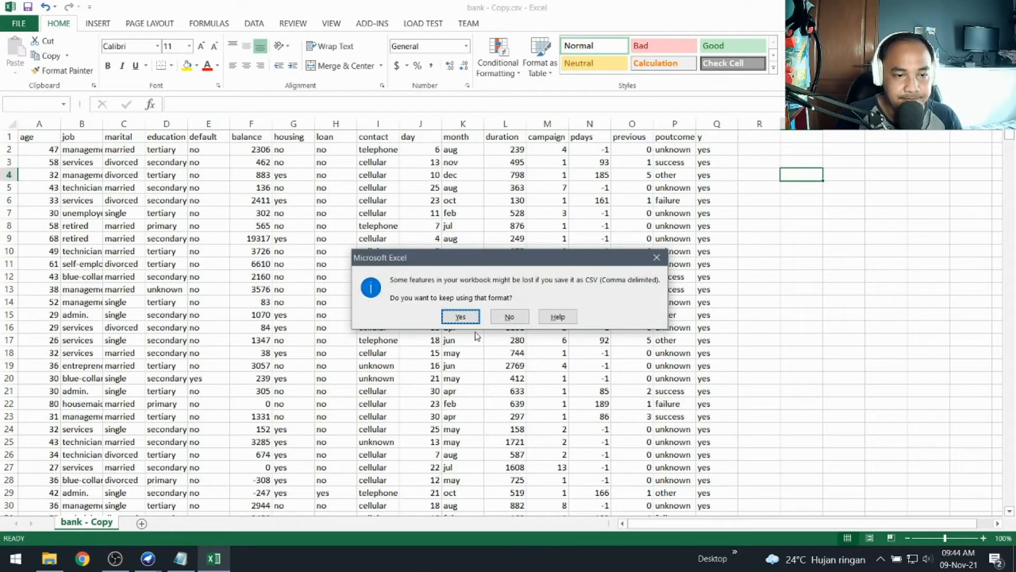
{"action": "left_click", "coordinate": [469, 315]}
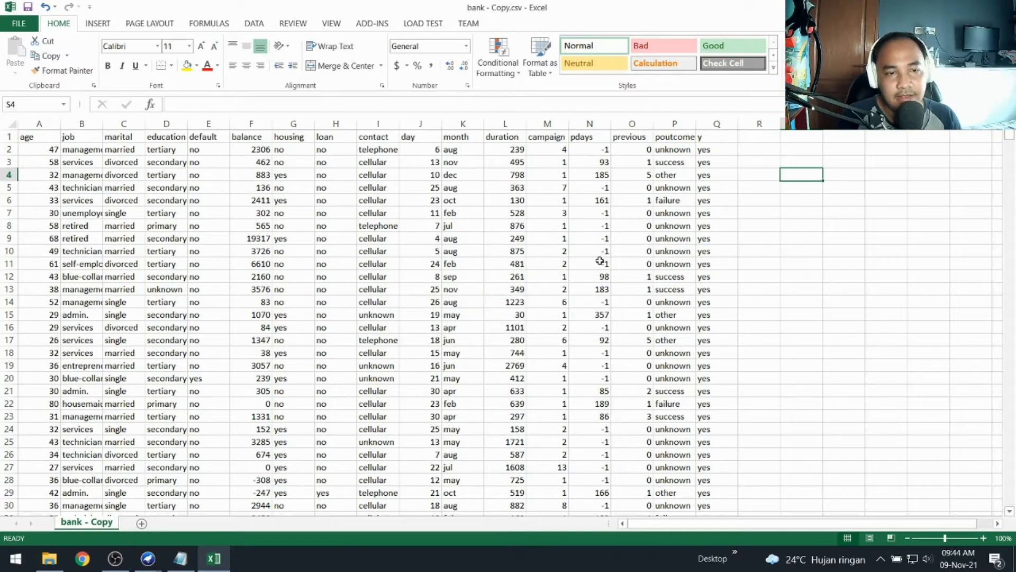
Step: Switch to Weka, close the existing Explorer window and launch a new Explorer from the GUI Chooser
{"action": "mouse_move", "coordinate": [148, 559]}
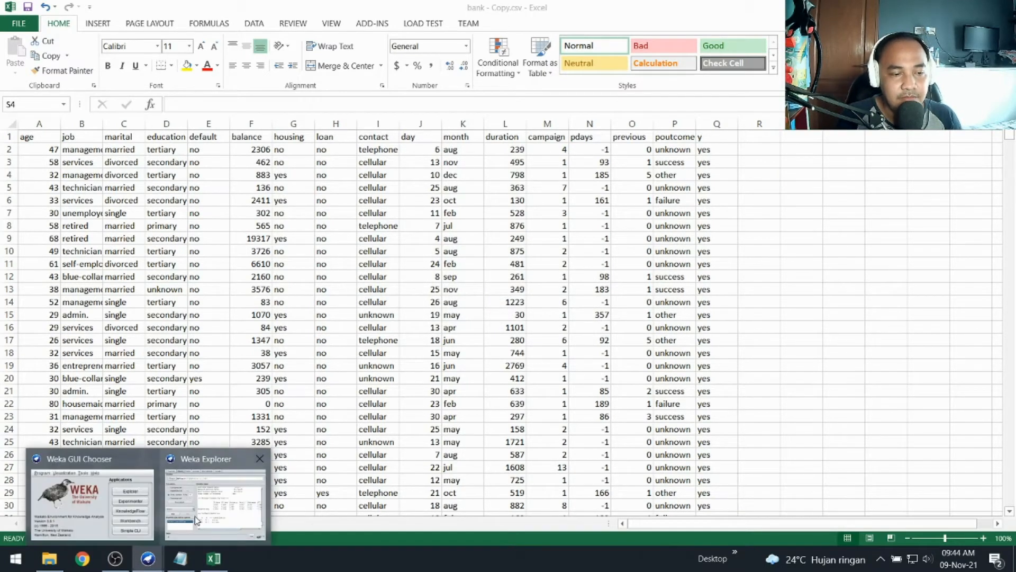
{"action": "left_click", "coordinate": [212, 492]}
{"action": "left_click", "coordinate": [403, 12]}
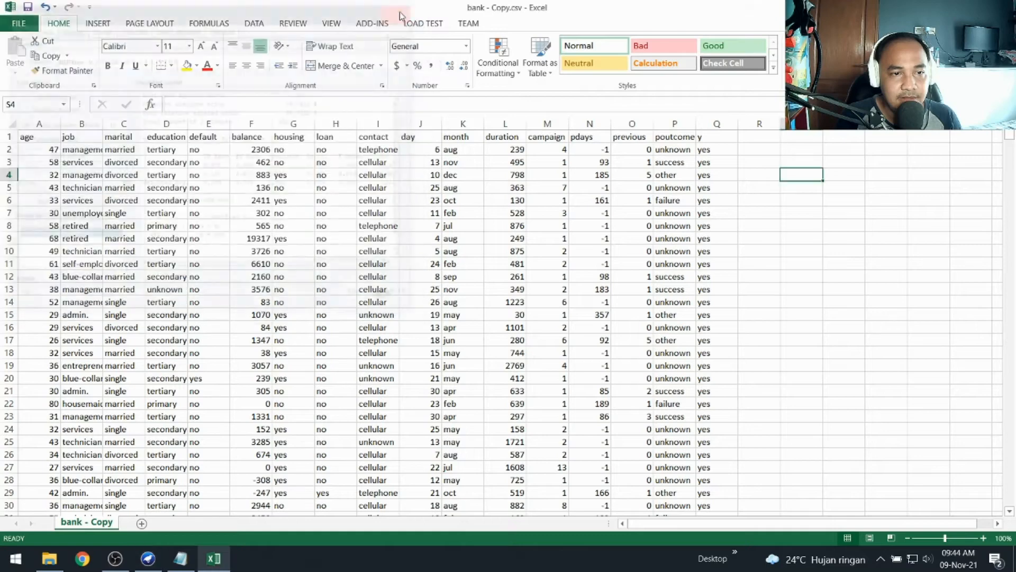
{"action": "left_click", "coordinate": [148, 561]}
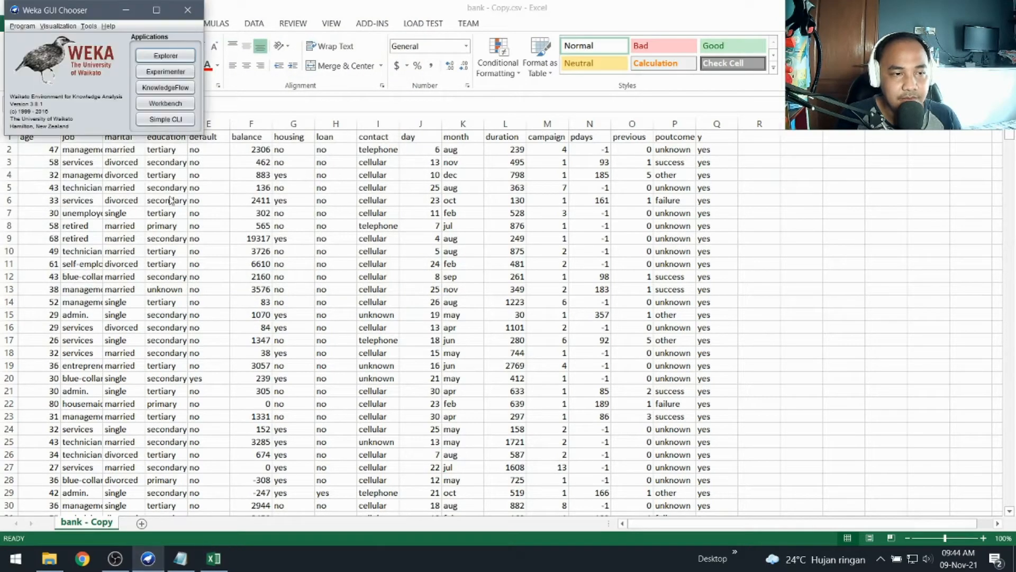
{"action": "left_click", "coordinate": [173, 58]}
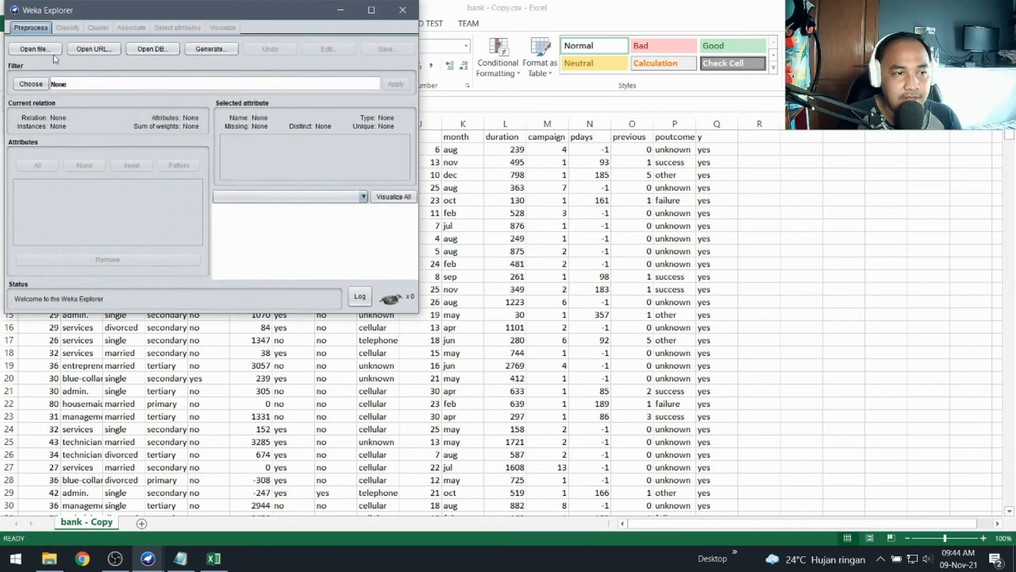
Step: Load bank - Copy.csv from the DATA BANK folder on drive D, using the CSV data files type
{"action": "left_click", "coordinate": [37, 49]}
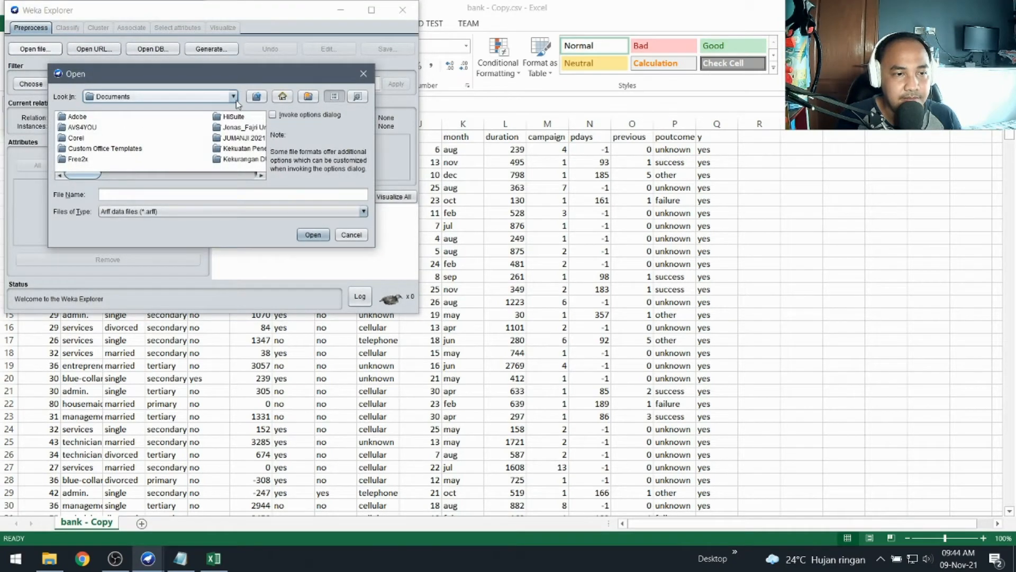
{"action": "left_click", "coordinate": [222, 96]}
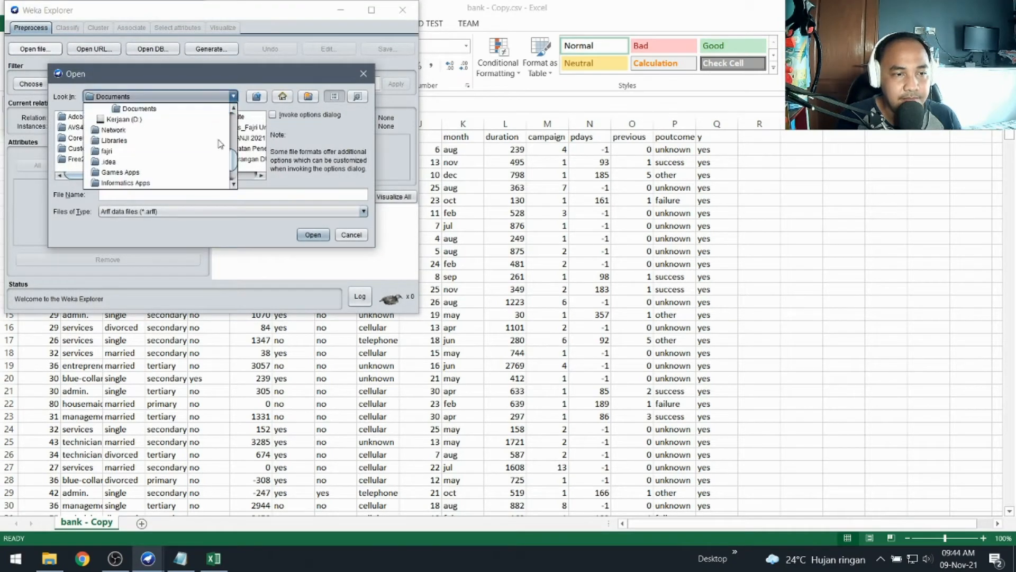
{"action": "left_click", "coordinate": [181, 120]}
{"action": "left_click", "coordinate": [222, 159]}
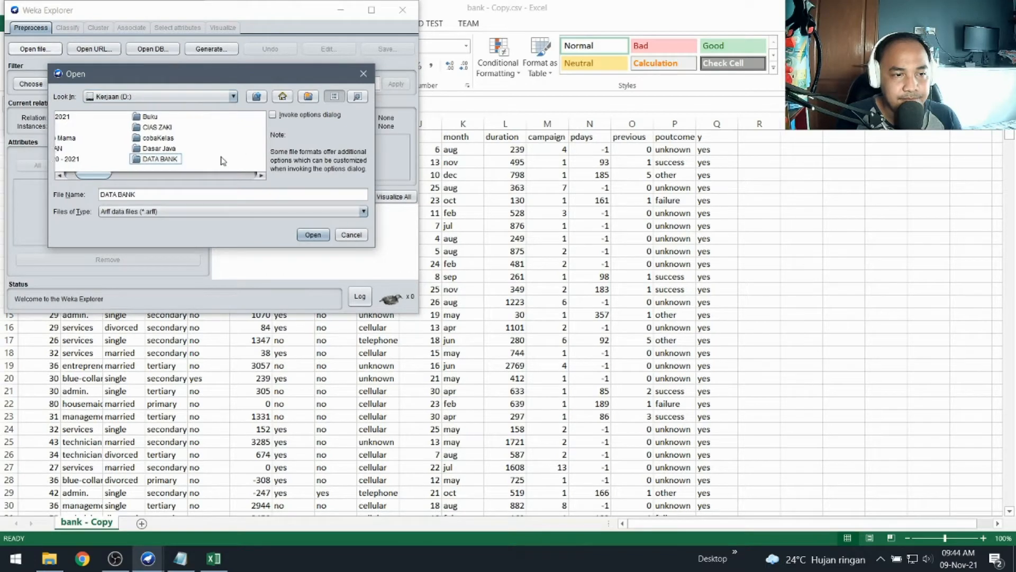
{"action": "double_click", "coordinate": [175, 160]}
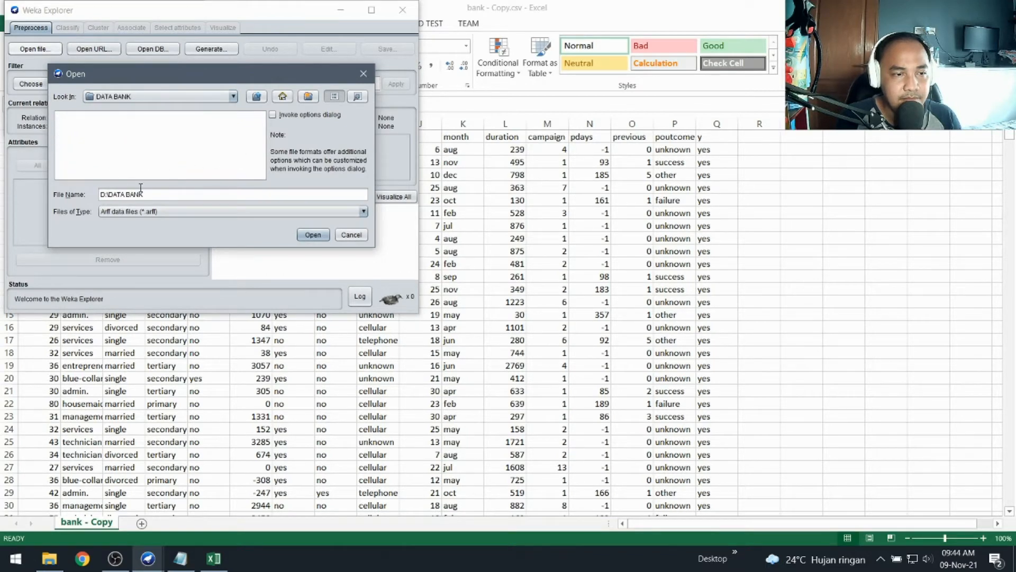
{"action": "left_click", "coordinate": [150, 211]}
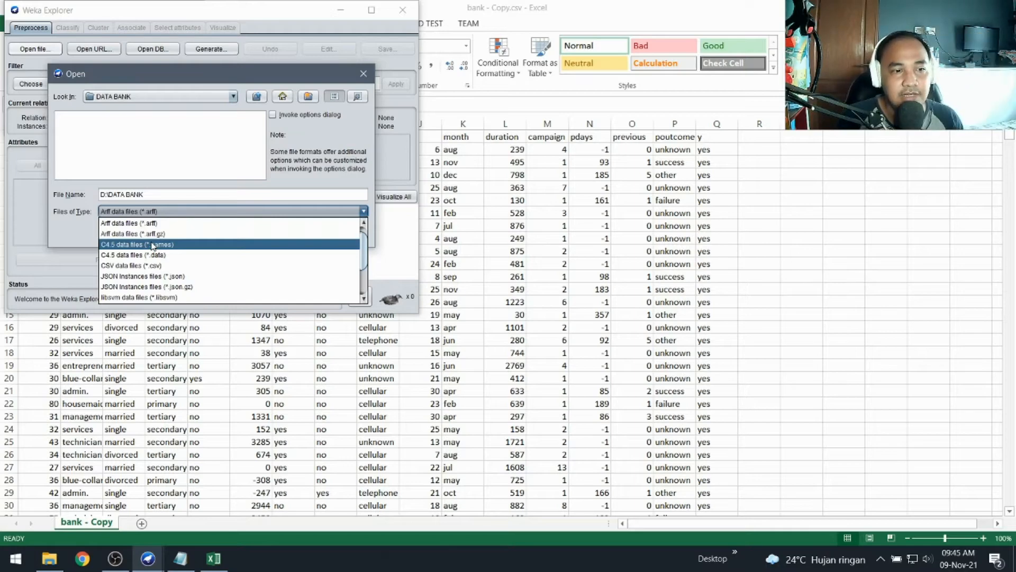
{"action": "left_click", "coordinate": [150, 265]}
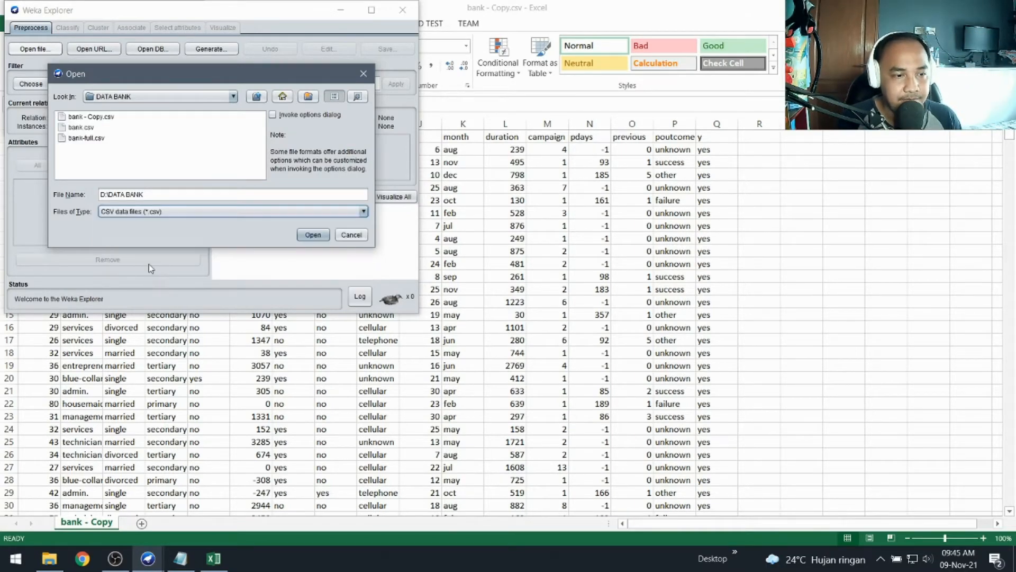
{"action": "left_click", "coordinate": [92, 118]}
{"action": "left_click", "coordinate": [301, 236]}
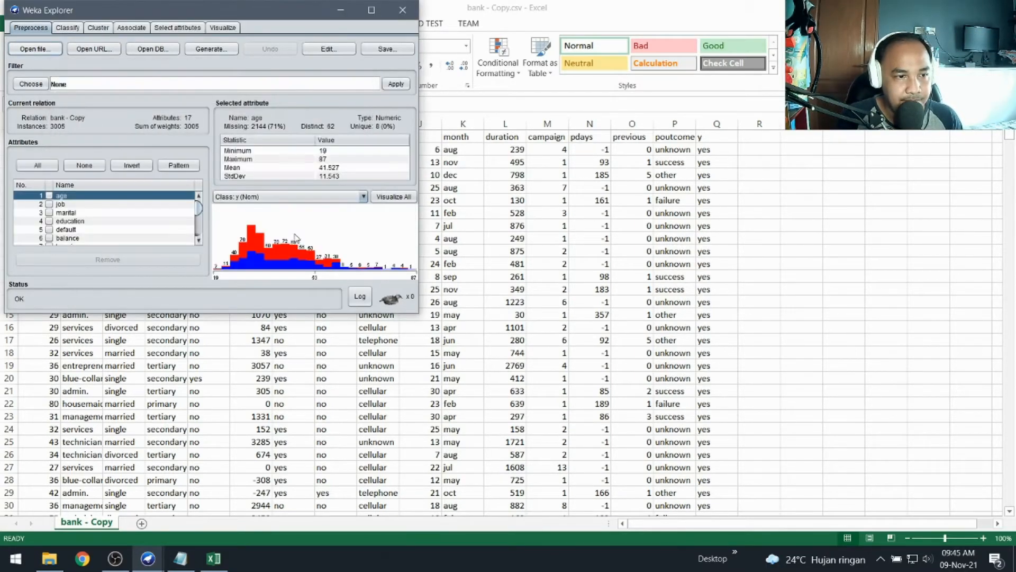
Step: Examine the distribution of "yes" and "no" in the y attribute
{"action": "mouse_move", "coordinate": [249, 234]}
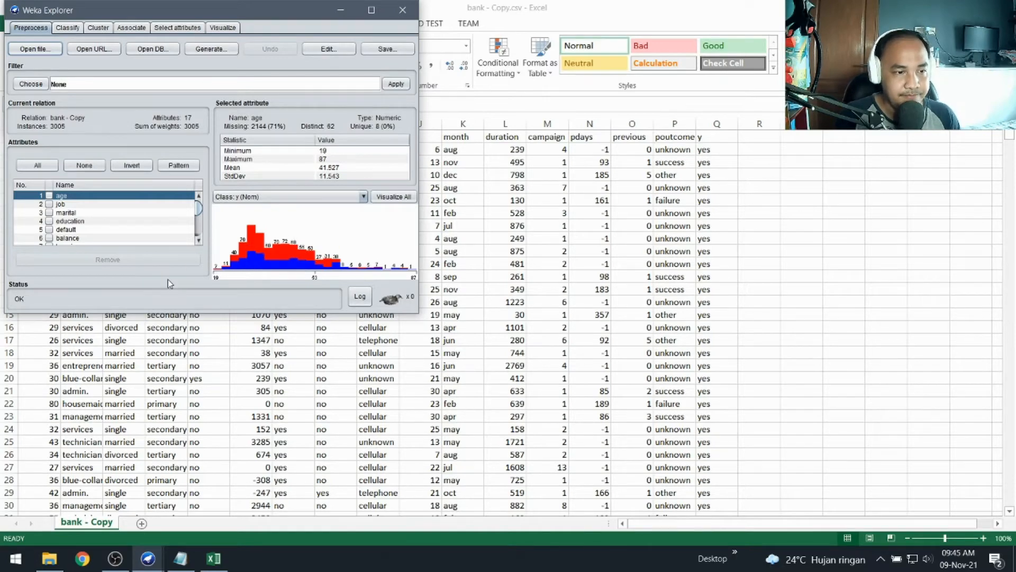
{"action": "left_click_drag", "start_coordinate": [199, 211], "coordinate": [203, 241]}
{"action": "left_click", "coordinate": [173, 242]}
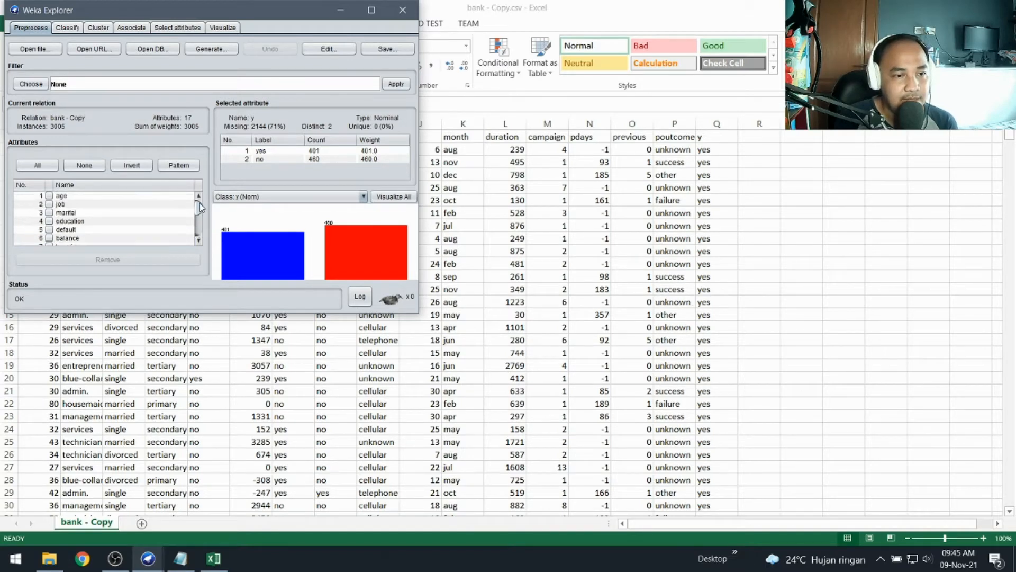
{"action": "left_click_drag", "start_coordinate": [197, 228], "coordinate": [199, 203]}
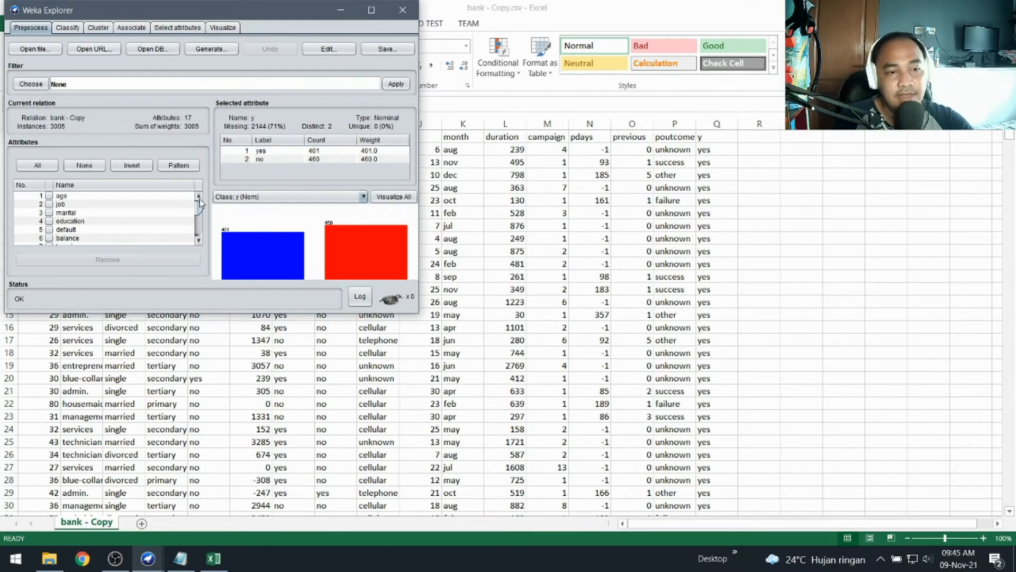
{"action": "mouse_move", "coordinate": [200, 203]}
{"action": "left_mouse_down"}
{"action": "mouse_move", "coordinate": [200, 236]}
{"action": "mouse_move", "coordinate": [199, 204]}
{"action": "left_mouse_up"}
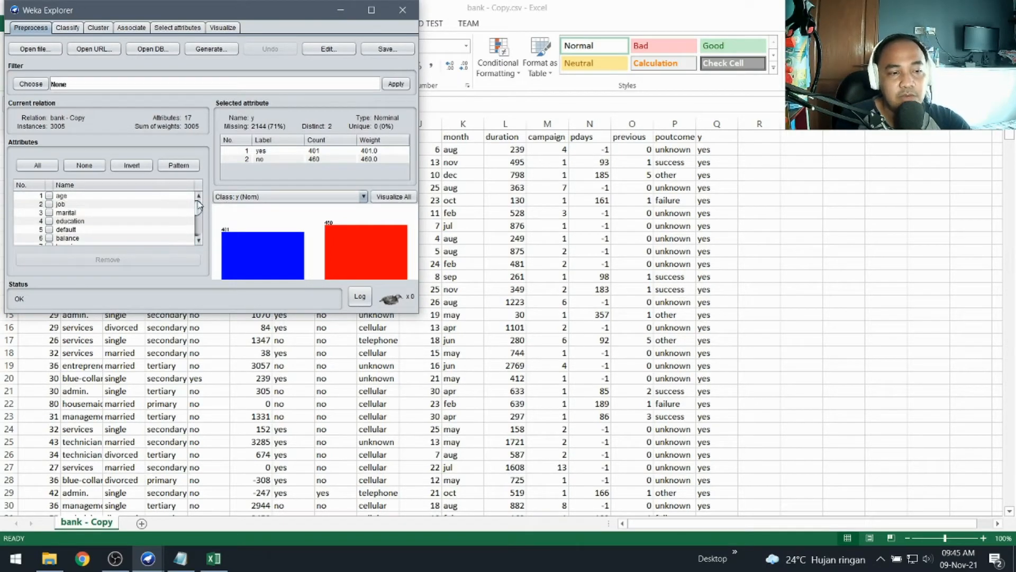
Step: Mark the numeric attributes age and balance in the attribute list for removal
{"action": "left_click", "coordinate": [116, 200]}
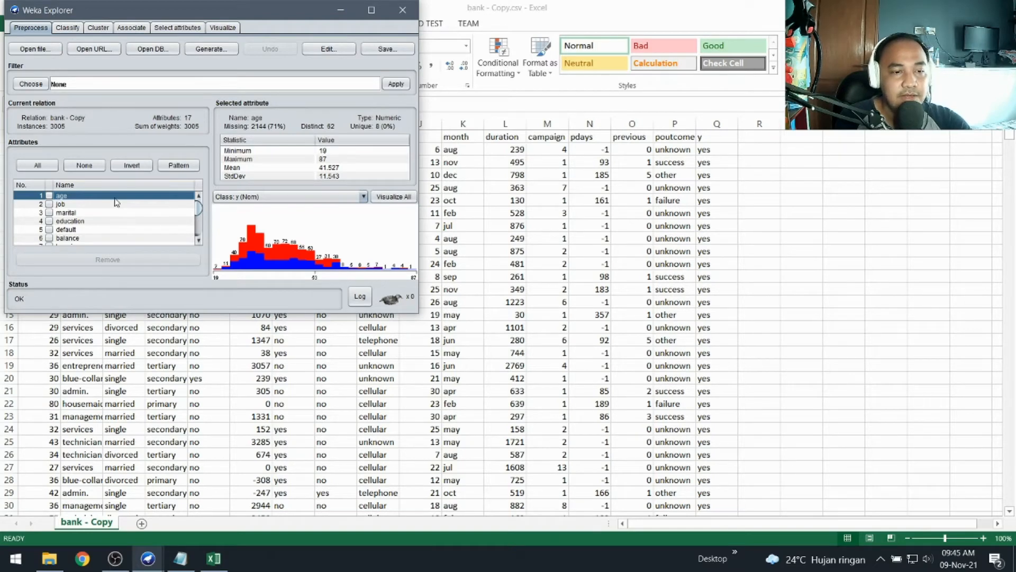
{"action": "left_click", "coordinate": [51, 196]}
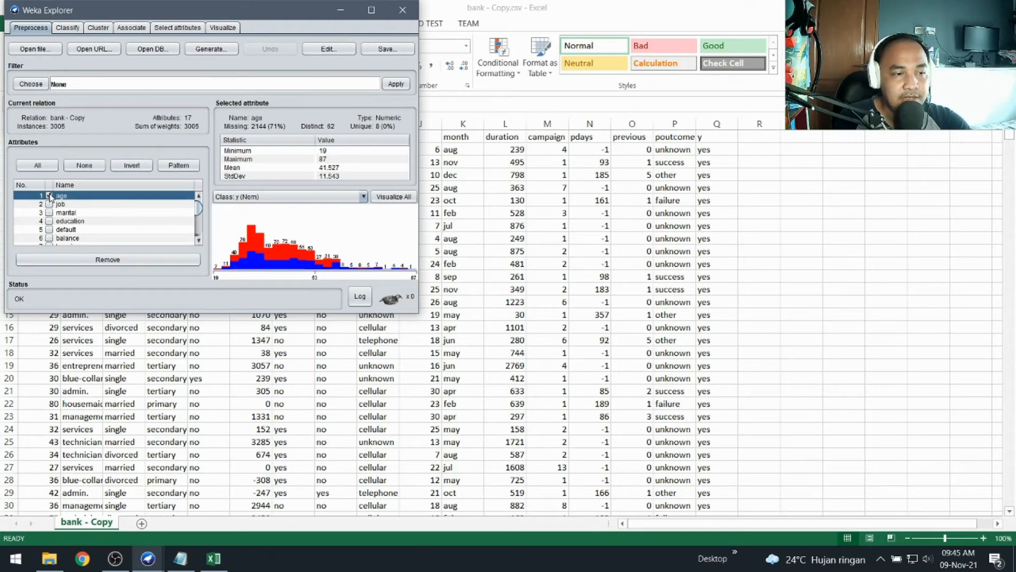
{"action": "left_click", "coordinate": [60, 206]}
{"action": "key", "text": "Down"}
{"action": "key", "text": "Down"}
{"action": "key", "text": "Down"}
{"action": "key", "text": "Down"}
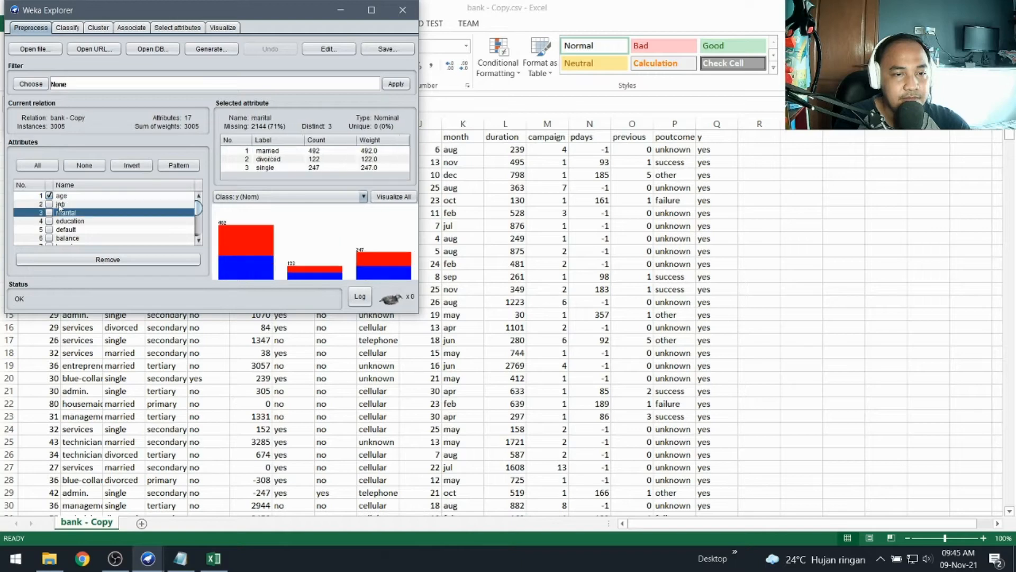
{"action": "left_click", "coordinate": [50, 237]}
{"action": "key", "text": "Down"}
{"action": "key", "text": "Down"}
{"action": "key", "text": "Down"}
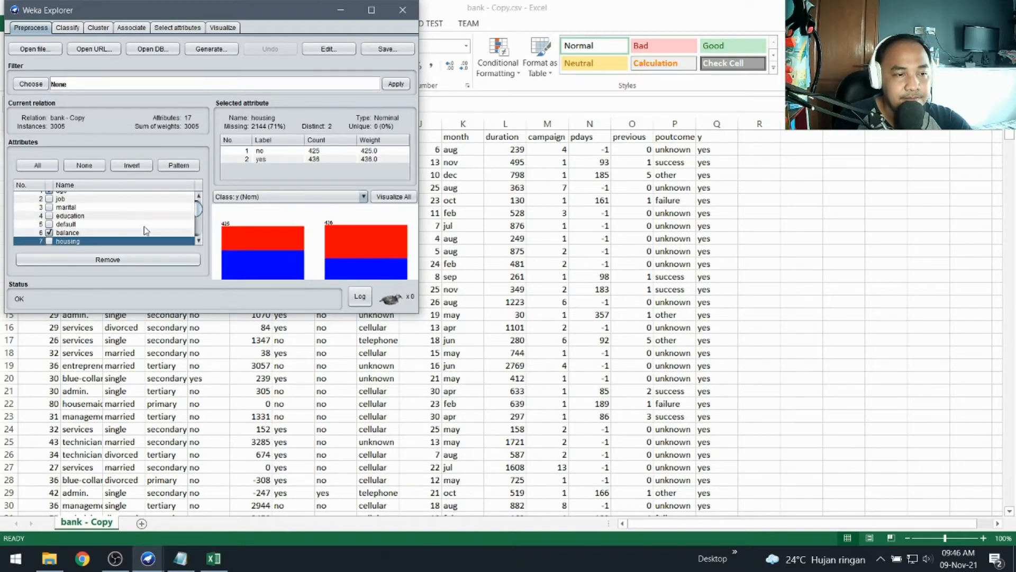
Step: Mark the numeric attributes day and duration for removal as well
{"action": "key", "text": "Down"}
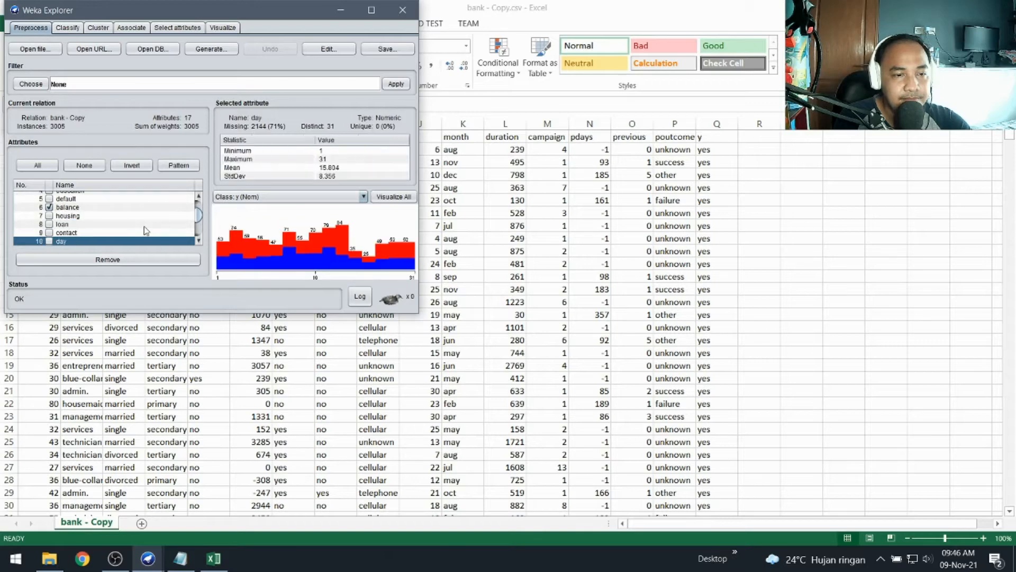
{"action": "left_click", "coordinate": [50, 241]}
{"action": "key", "text": "Down"}
{"action": "key", "text": "Down"}
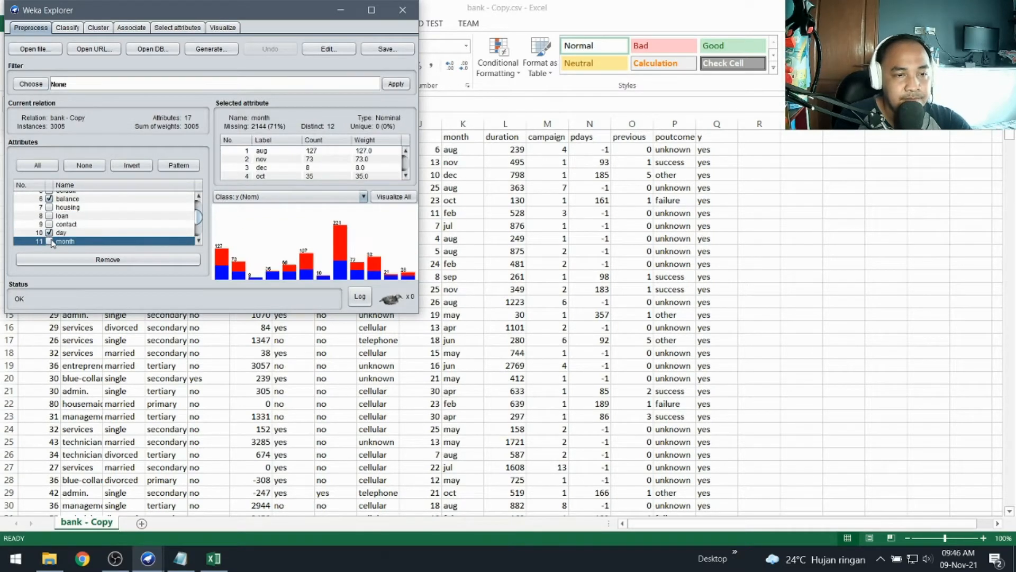
{"action": "left_click", "coordinate": [50, 242]}
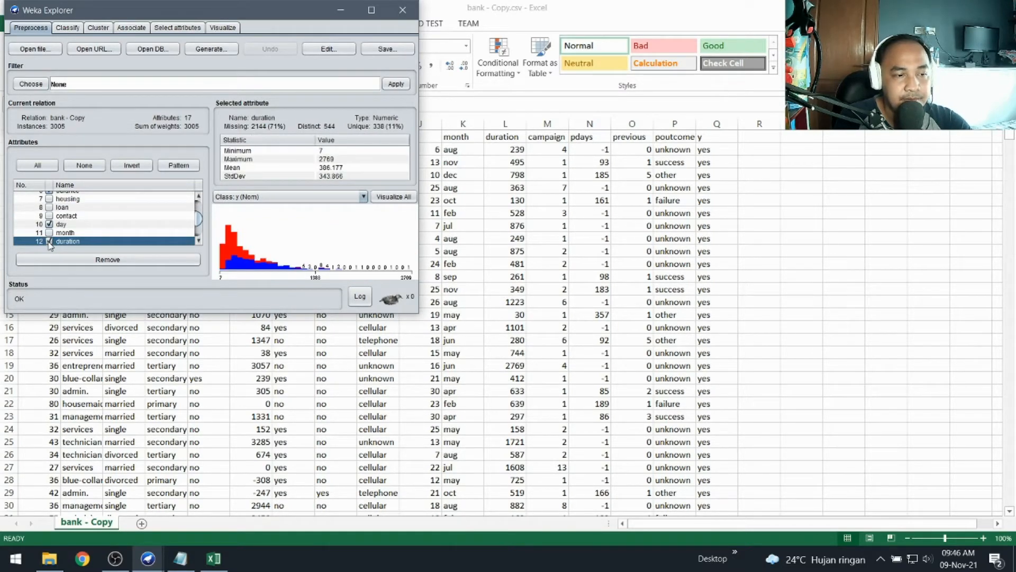
{"action": "key", "text": "Down"}
{"action": "key", "text": "Down"}
{"action": "key", "text": "Up"}
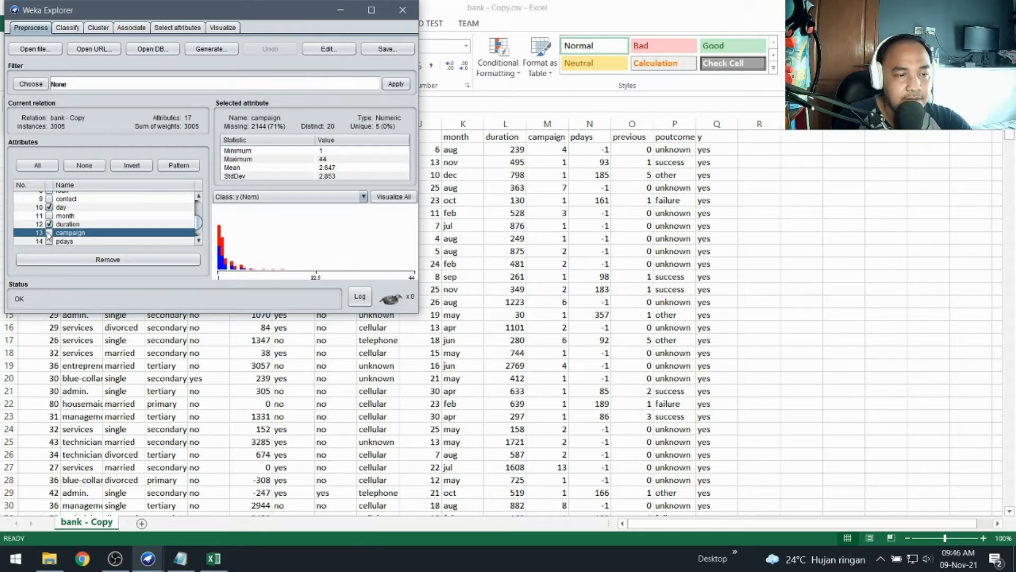
Step: Mark campaign, pdays and previous too, and remove all the marked numeric attributes from the dataset
{"action": "left_click", "coordinate": [50, 232]}
{"action": "left_click", "coordinate": [50, 241]}
{"action": "key", "text": "Down"}
{"action": "key", "text": "Down"}
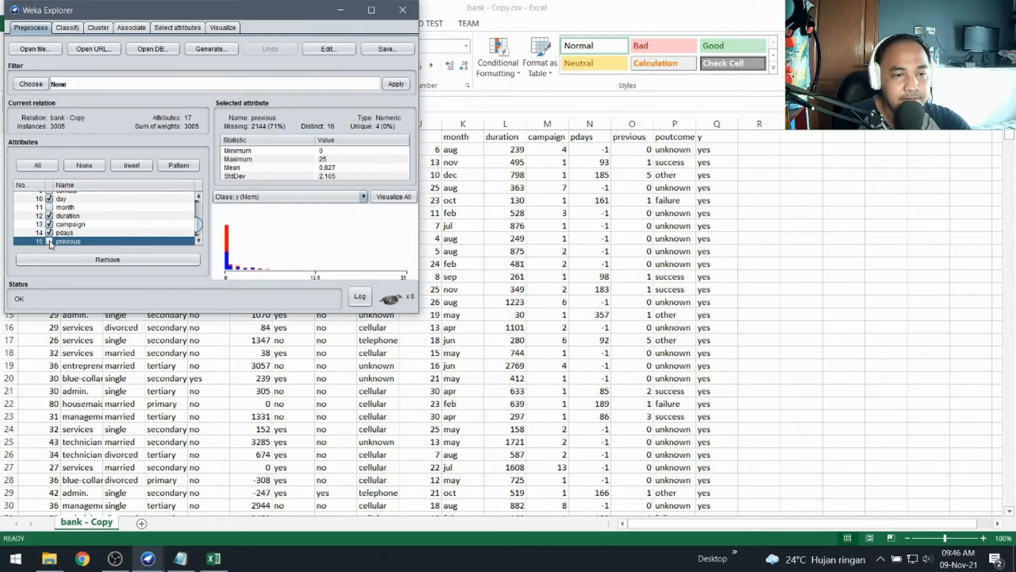
{"action": "left_click", "coordinate": [50, 233]}
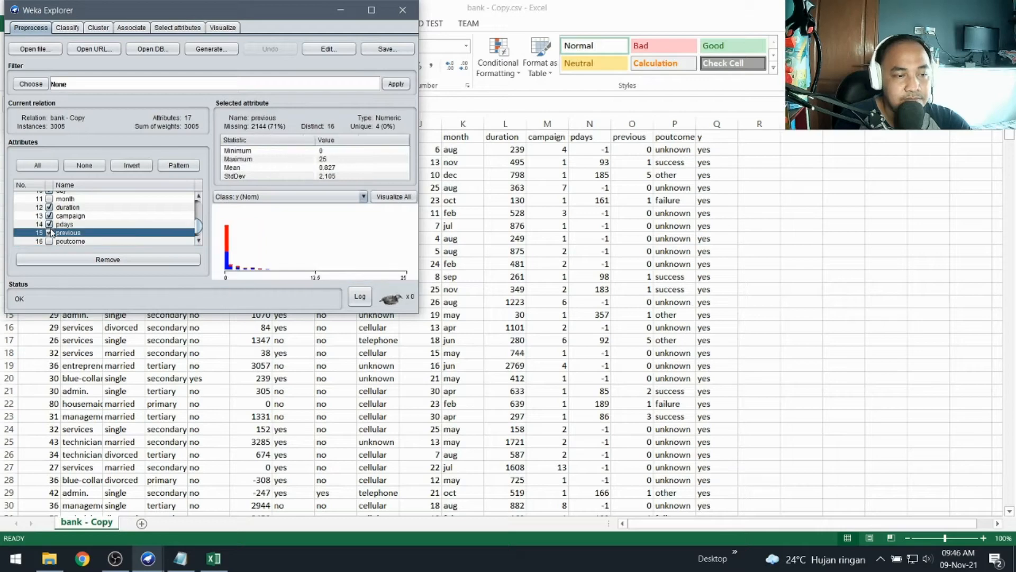
{"action": "key", "text": "Down"}
{"action": "key", "text": "Down"}
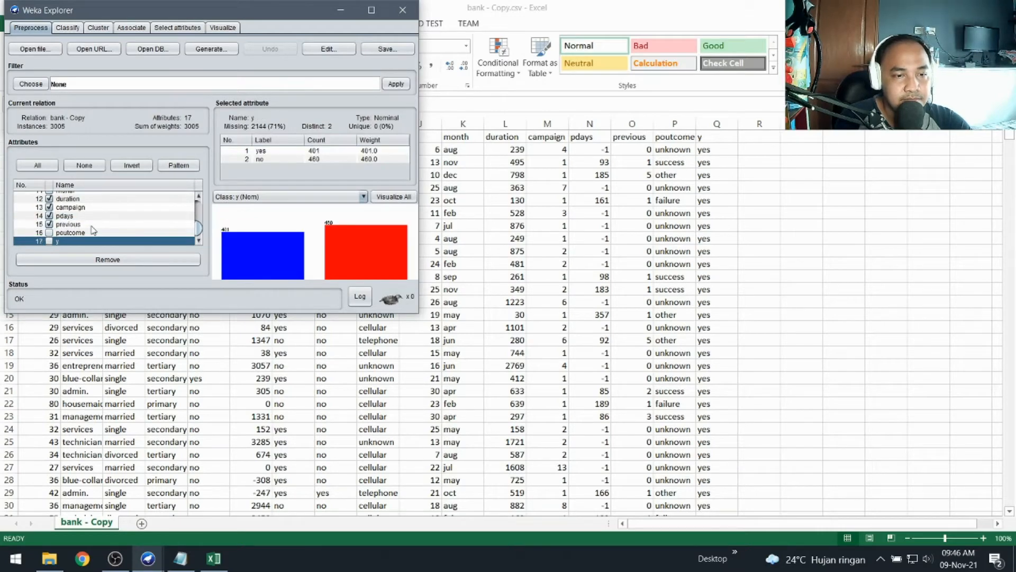
{"action": "key", "text": "Up"}
{"action": "key", "text": "Down"}
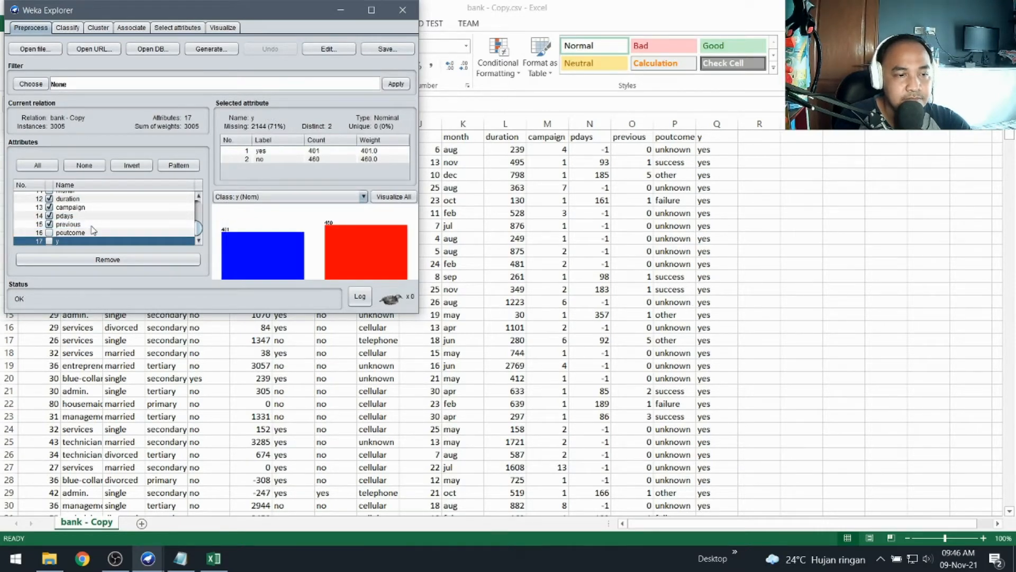
{"action": "left_click", "coordinate": [118, 260]}
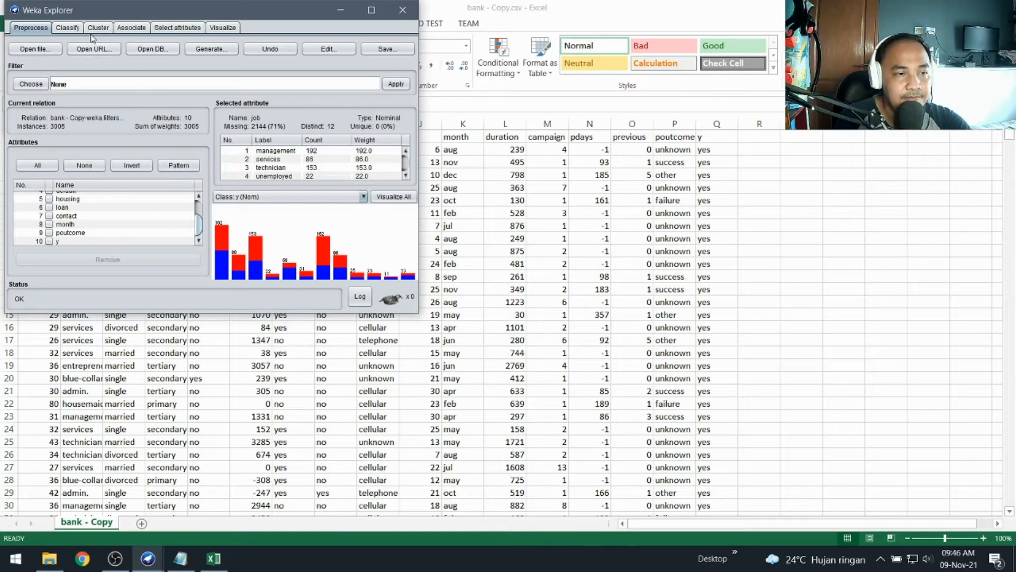
Step: Choose the NaiveBayes classifier with its default options and run it on y using 10-fold cross-validation
{"action": "left_click", "coordinate": [68, 28]}
{"action": "left_click", "coordinate": [45, 59]}
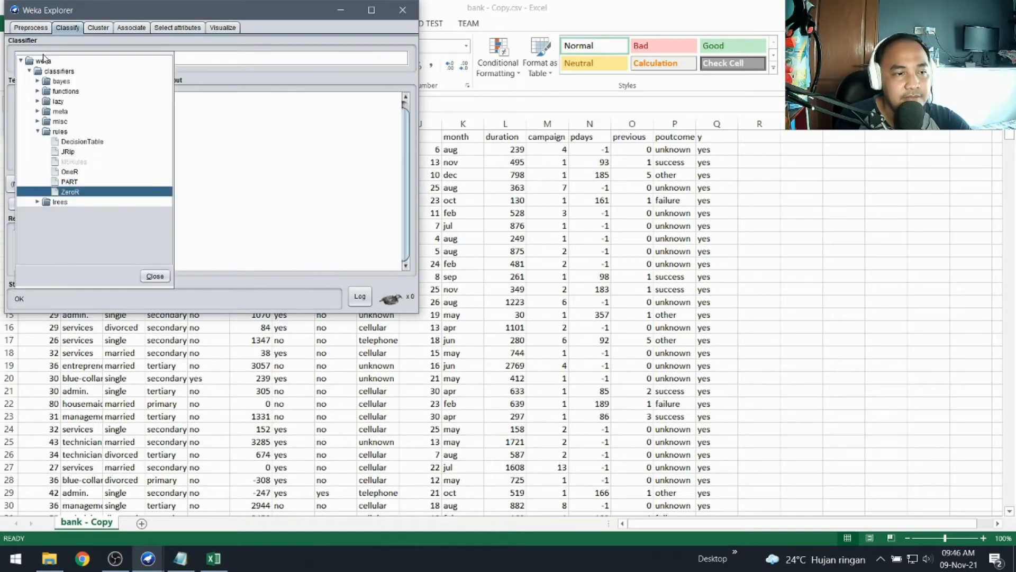
{"action": "double_click", "coordinate": [45, 83]}
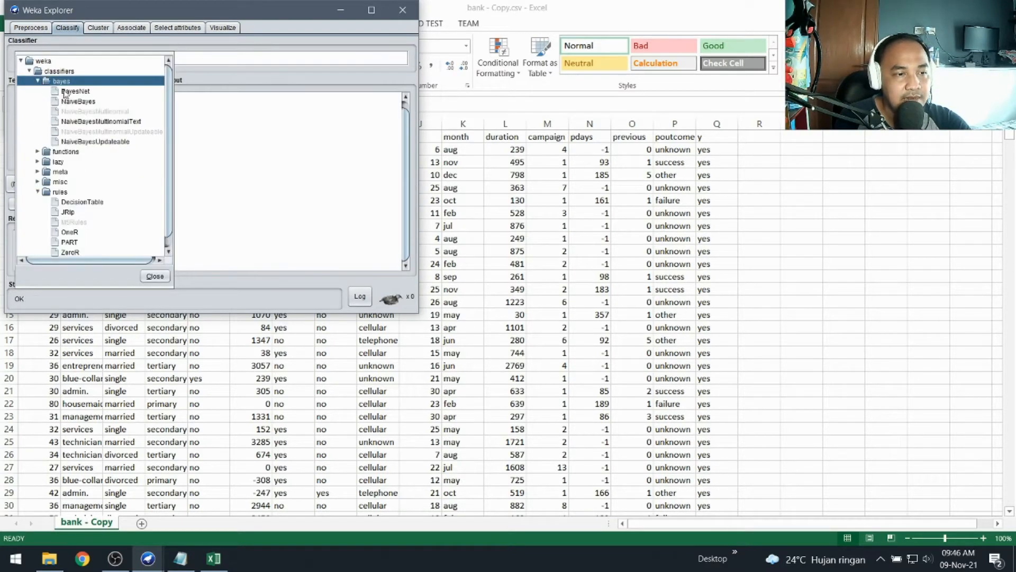
{"action": "left_click", "coordinate": [72, 101]}
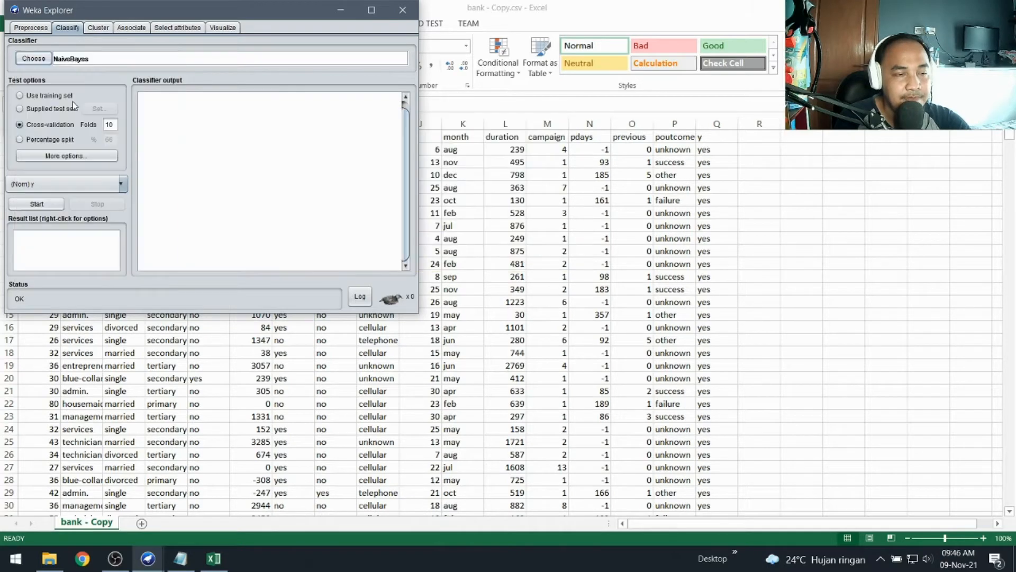
{"action": "left_click", "coordinate": [173, 58]}
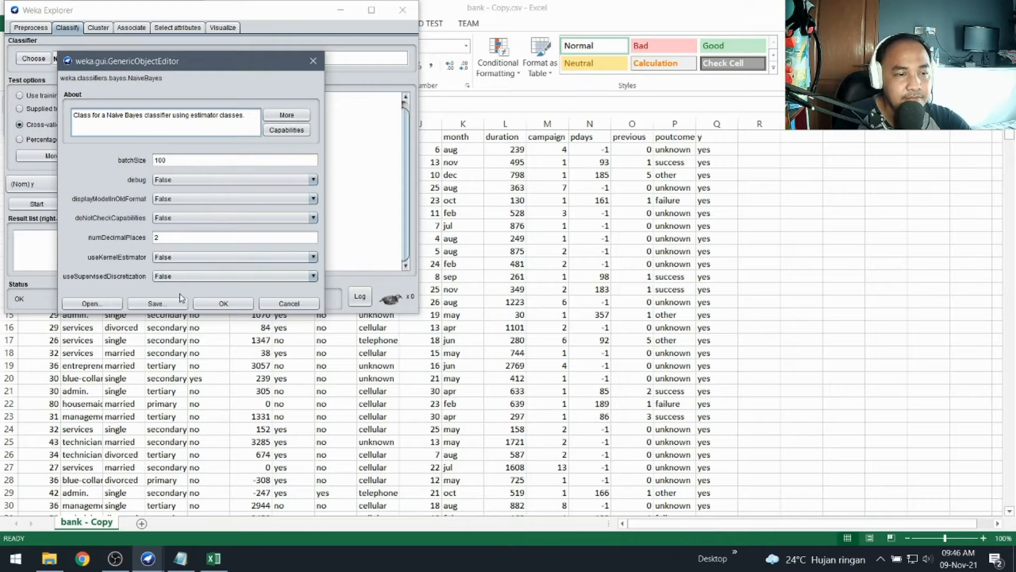
{"action": "left_click", "coordinate": [222, 304]}
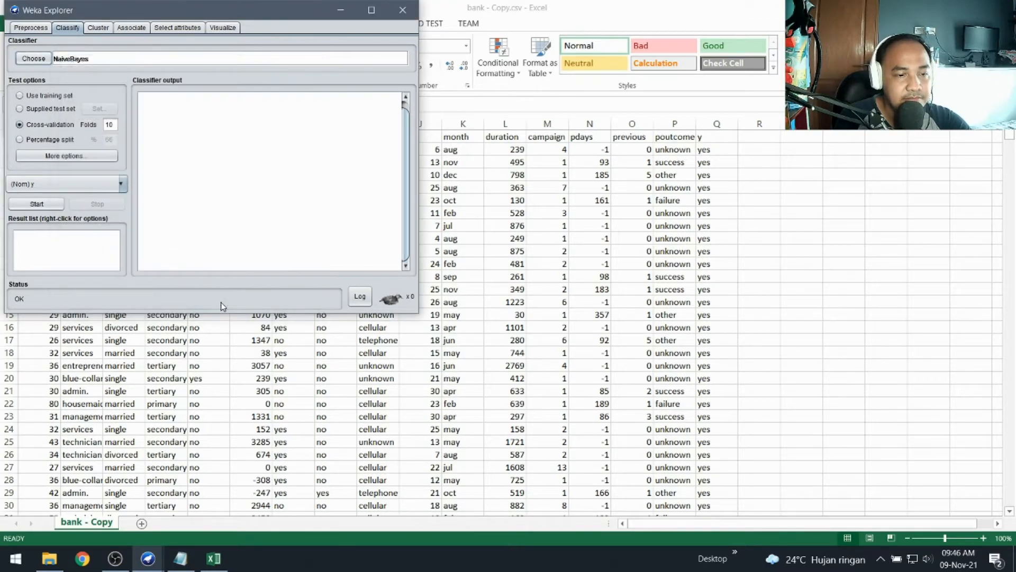
{"action": "left_click", "coordinate": [58, 202]}
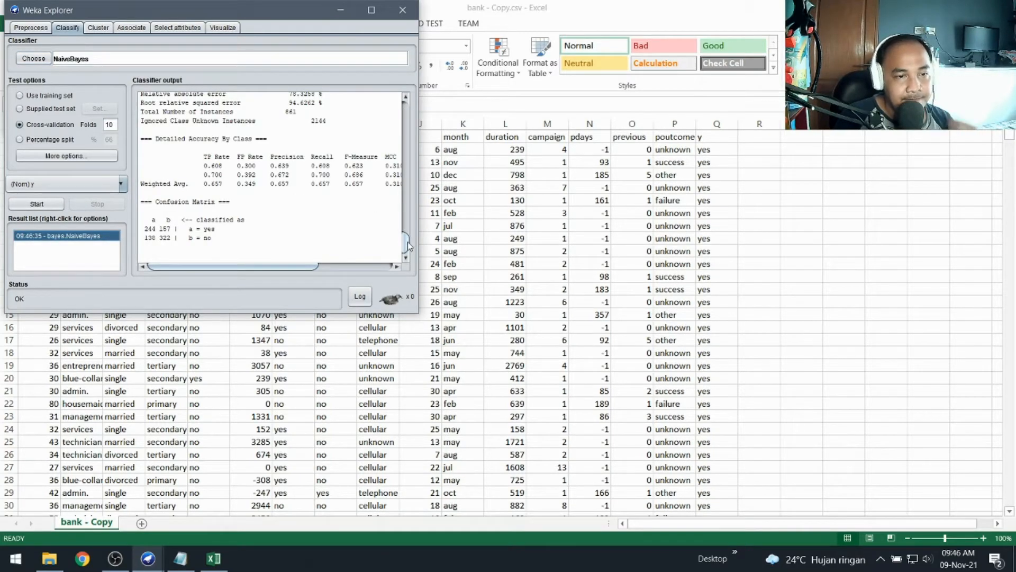
Step: Examine the cross-validation summary, detailed accuracy by class and confusion matrix of the NaiveBayes run
{"action": "scroll", "coordinate": [408, 241], "scroll_direction": "up", "scroll_amount": 3}
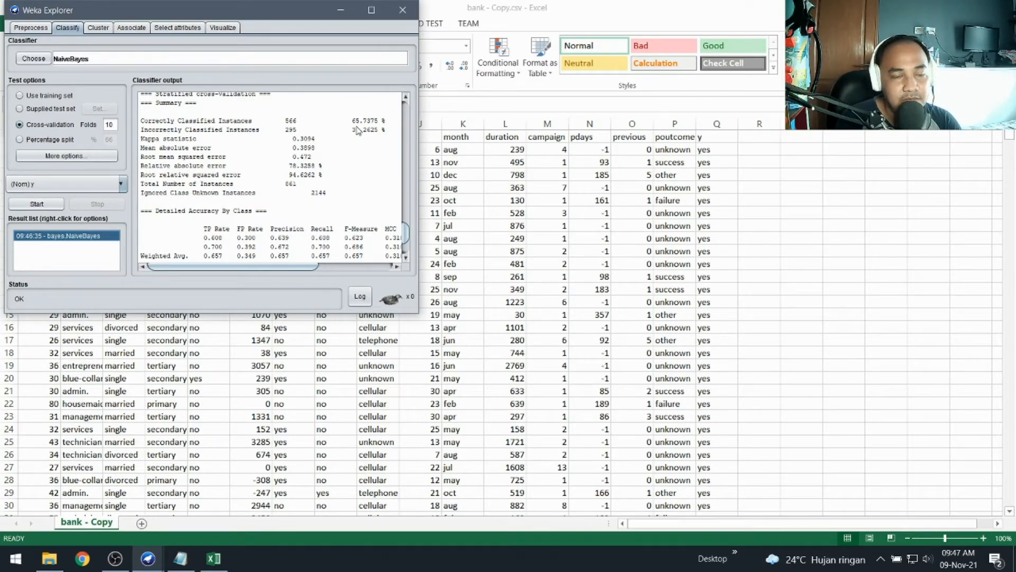
{"action": "left_click_drag", "start_coordinate": [406, 233], "coordinate": [406, 247]}
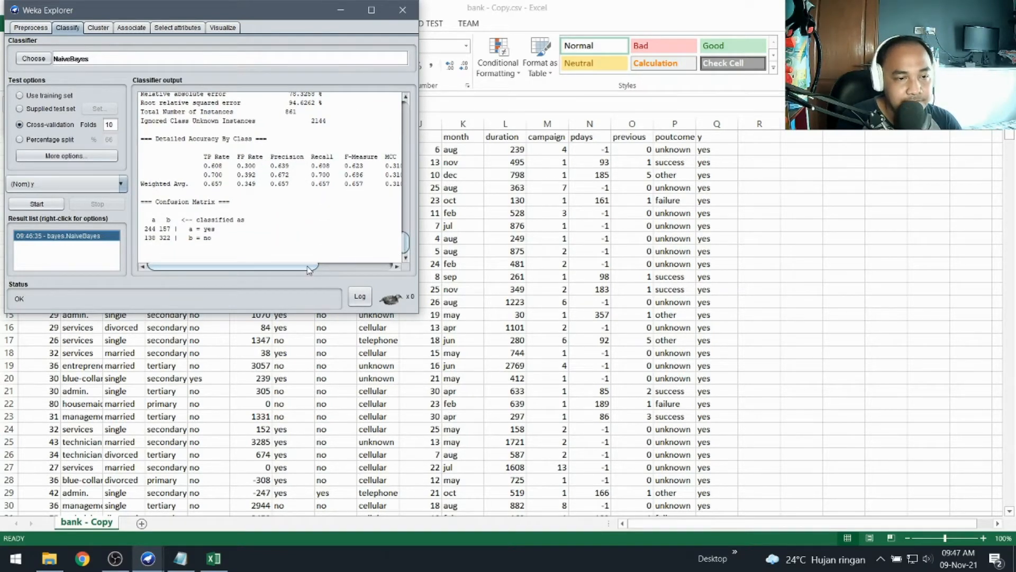
{"action": "left_click_drag", "start_coordinate": [309, 270], "coordinate": [373, 269]}
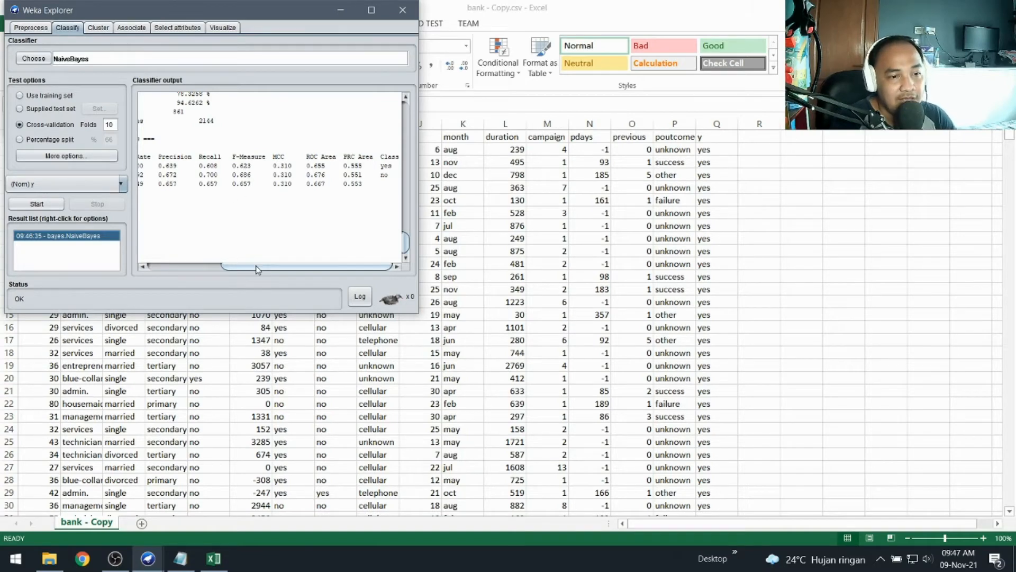
{"action": "left_click_drag", "start_coordinate": [256, 266], "coordinate": [283, 265]}
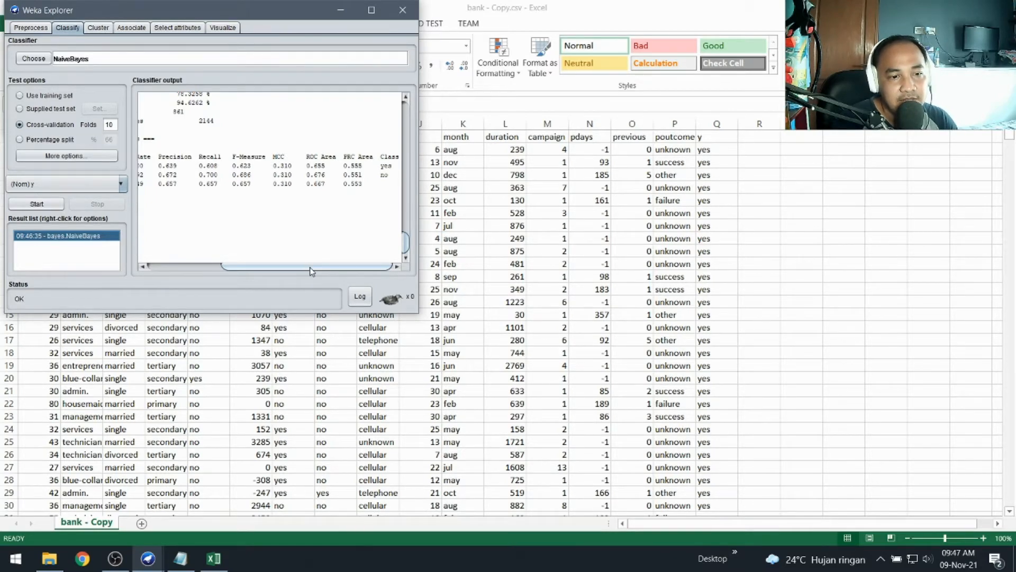
{"action": "left_click_drag", "start_coordinate": [312, 270], "coordinate": [229, 273]}
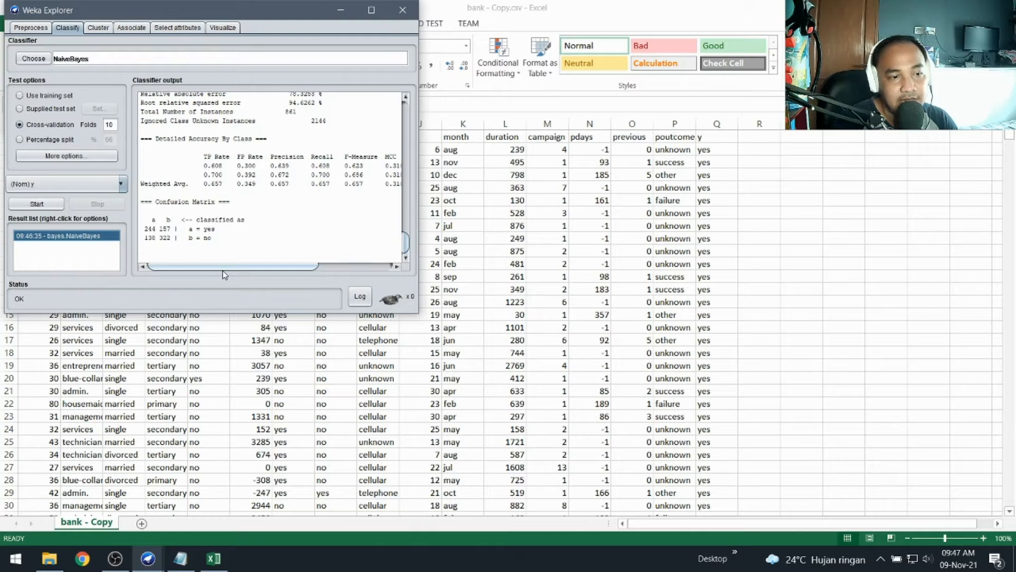
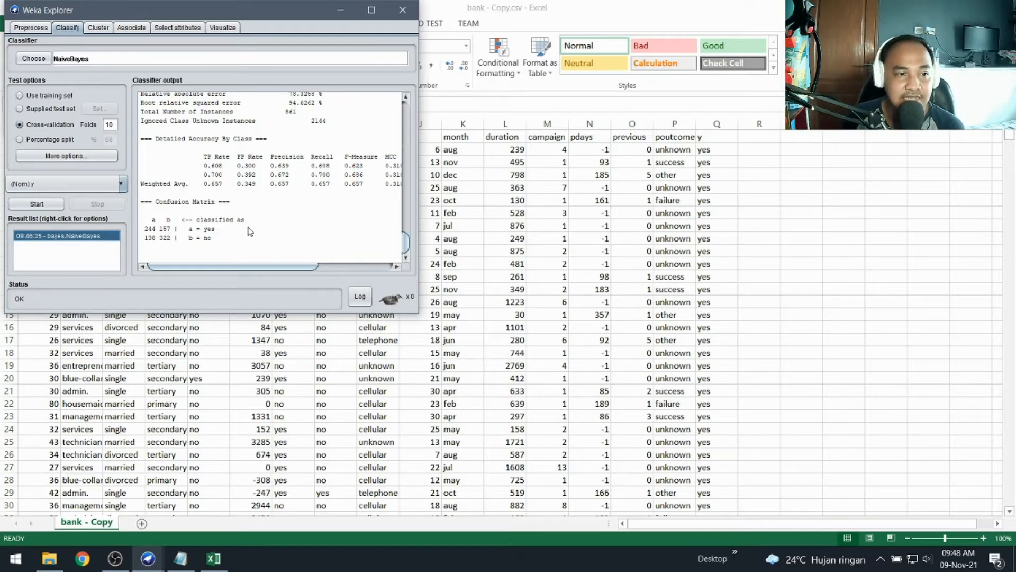
Step: Return to preprocessing and undo the removal of the numeric attributes
{"action": "left_click", "coordinate": [32, 27]}
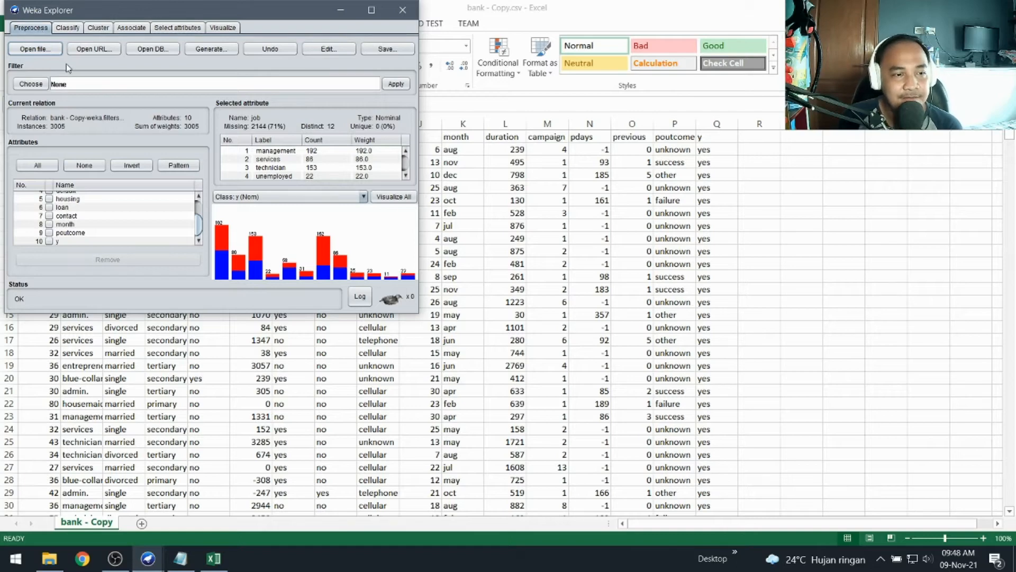
{"action": "left_click", "coordinate": [278, 55]}
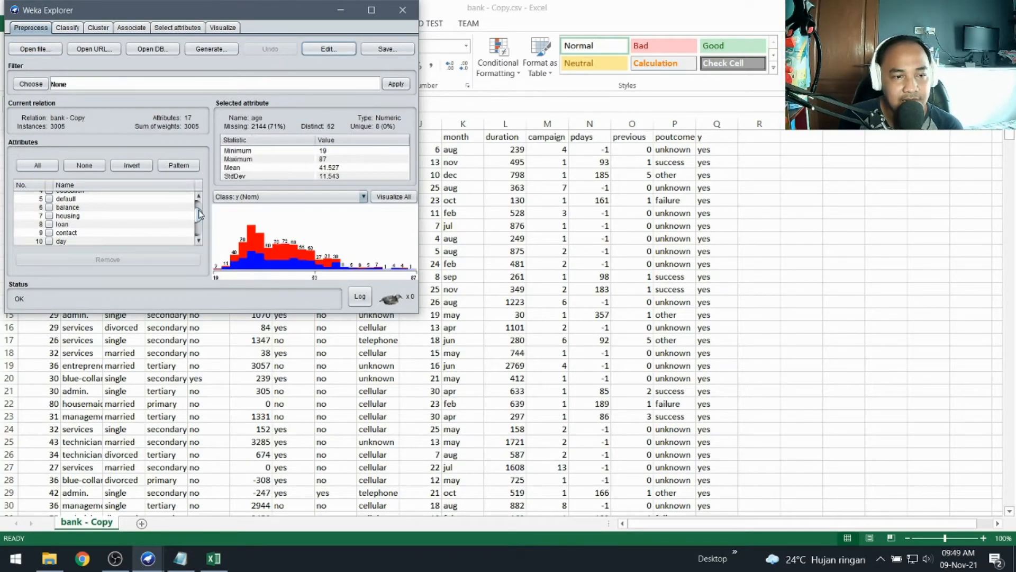
{"action": "mouse_move", "coordinate": [201, 214]}
{"action": "left_mouse_down"}
{"action": "mouse_move", "coordinate": [202, 241]}
{"action": "mouse_move", "coordinate": [200, 200]}
{"action": "left_mouse_up"}
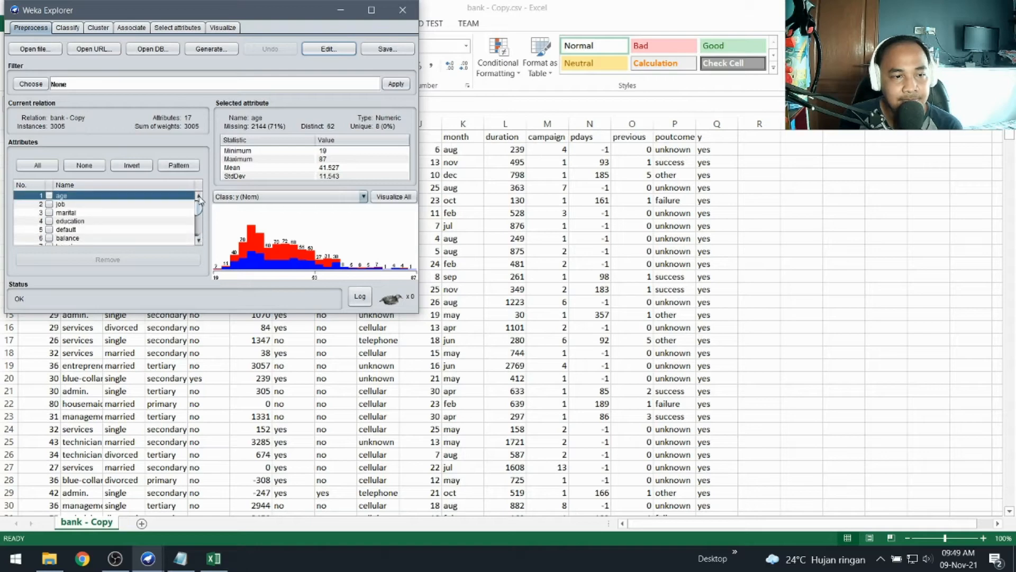
Step: Choose the supervised attribute filter Discretize and set its binRangePrecision to 3
{"action": "left_click", "coordinate": [31, 84]}
{"action": "left_click", "coordinate": [31, 98]}
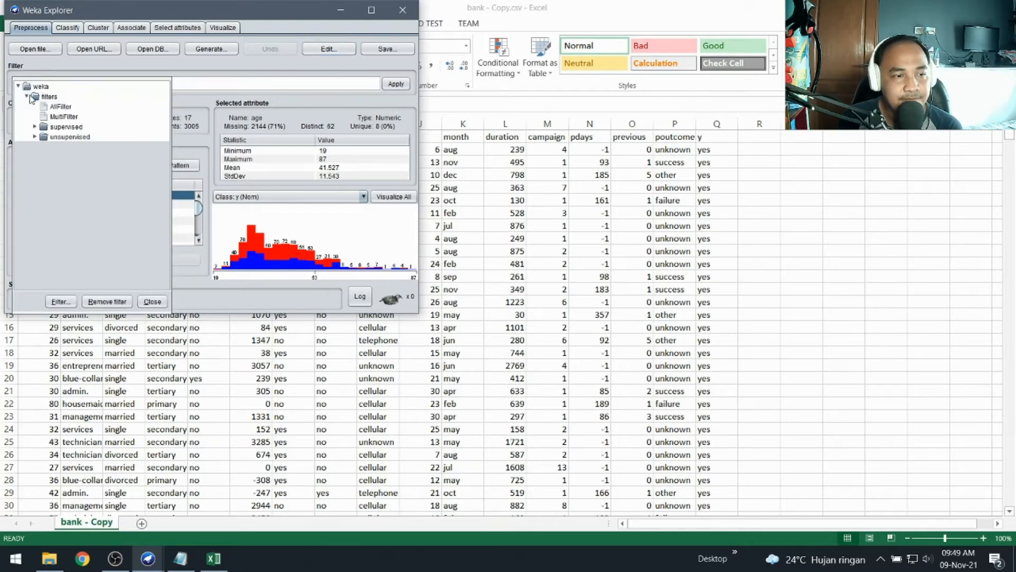
{"action": "left_click", "coordinate": [35, 127]}
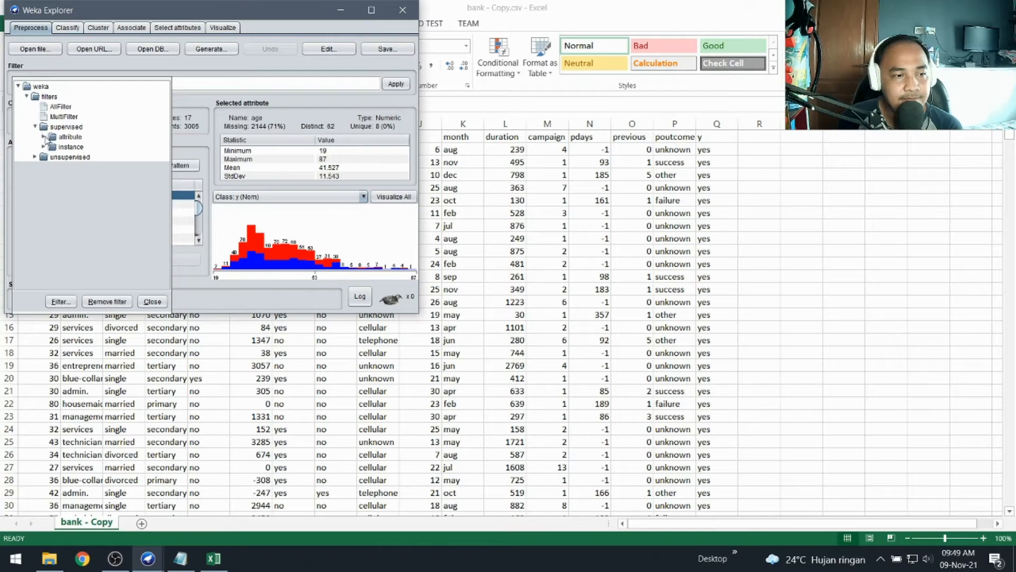
{"action": "left_click", "coordinate": [44, 137]}
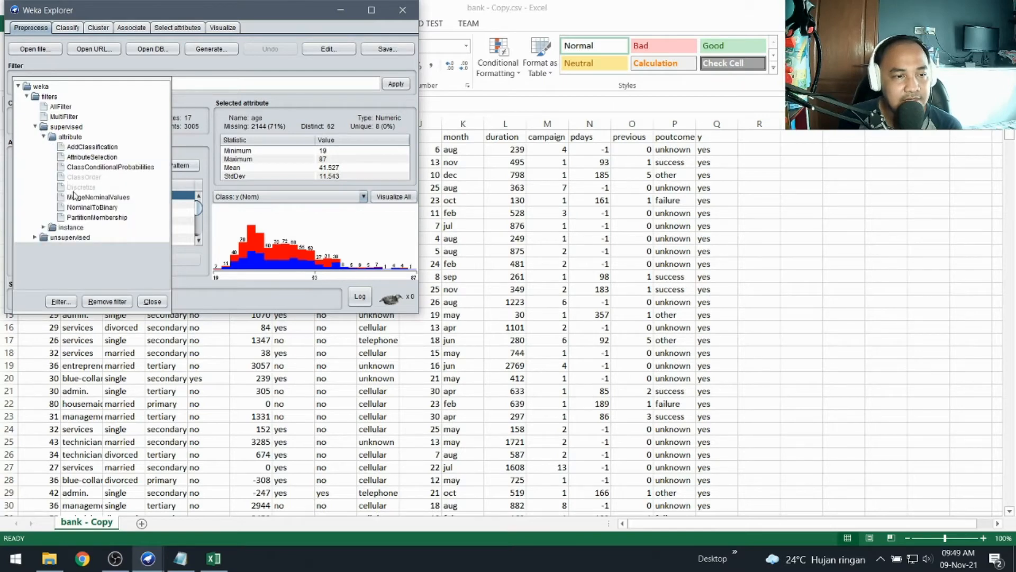
{"action": "left_click", "coordinate": [80, 188]}
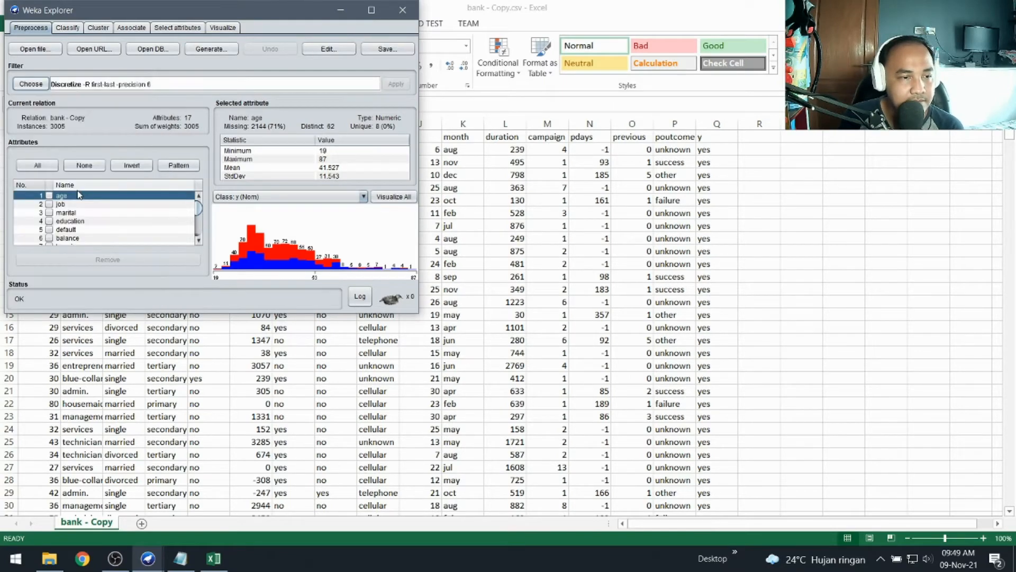
{"action": "left_click", "coordinate": [149, 84]}
{"action": "left_click", "coordinate": [165, 202]}
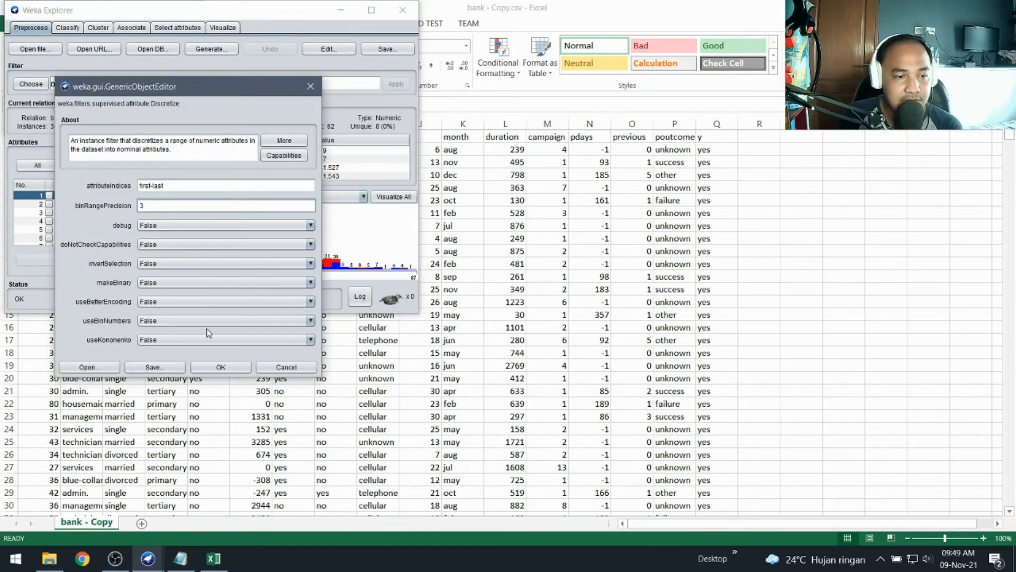
{"action": "left_click", "coordinate": [221, 367]}
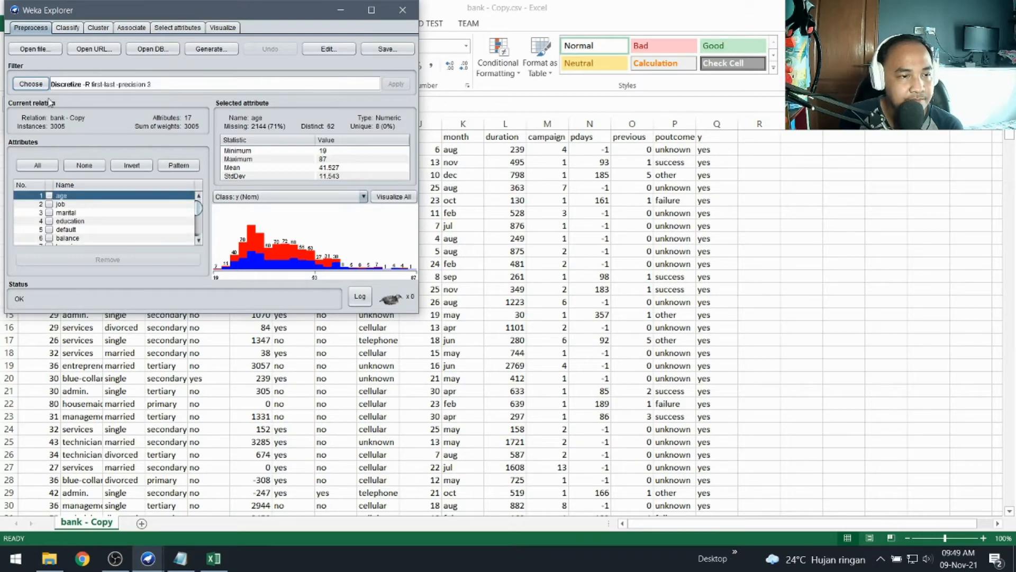
Step: Try to choose the supervised attribute filter Discretize again
{"action": "left_click", "coordinate": [31, 84]}
{"action": "left_click", "coordinate": [41, 87]}
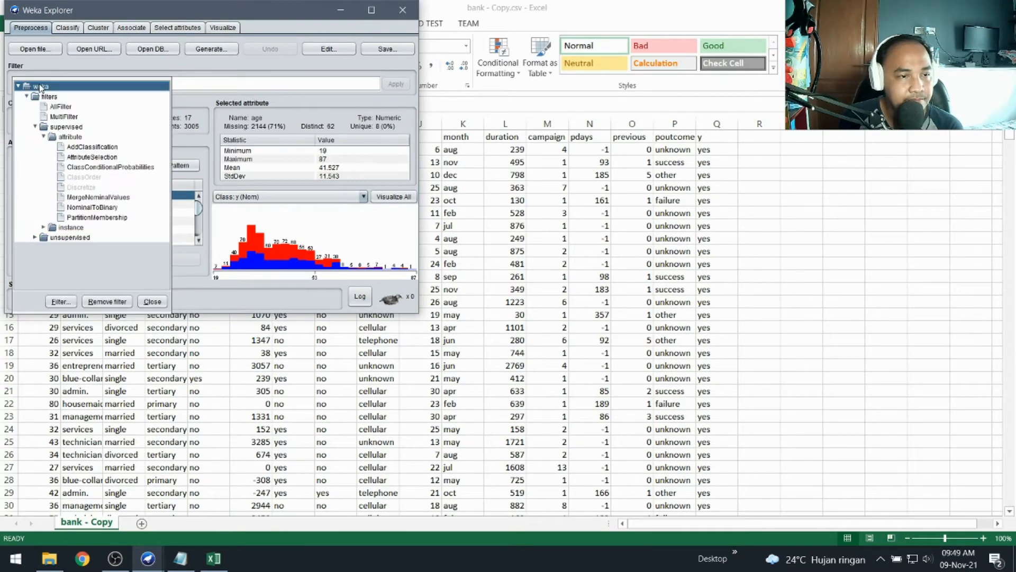
{"action": "left_click", "coordinate": [77, 188]}
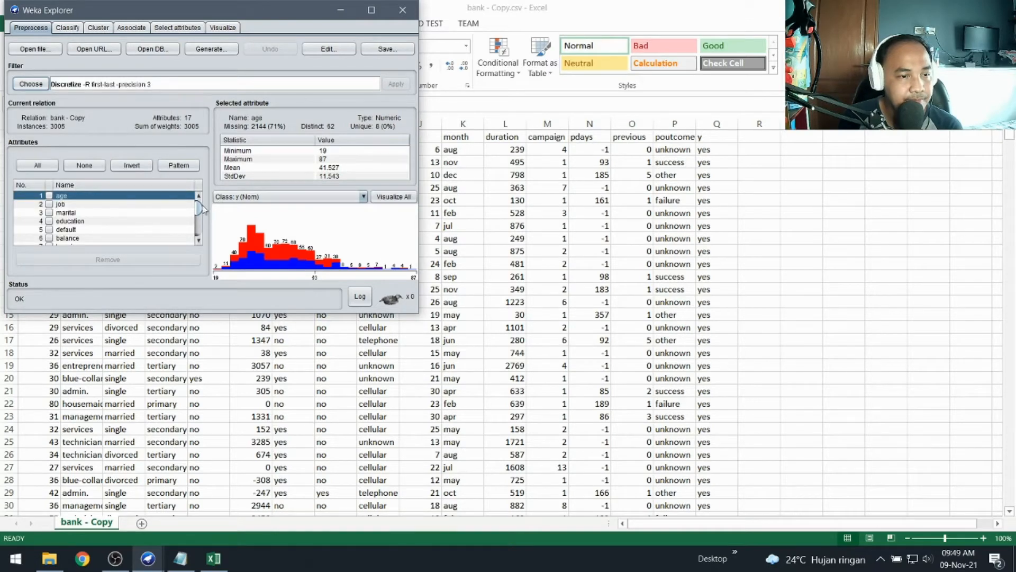
Step: Look through the attributes from y back up to age, viewing each one's type, statistics and class distribution
{"action": "left_click_drag", "start_coordinate": [203, 209], "coordinate": [202, 233]}
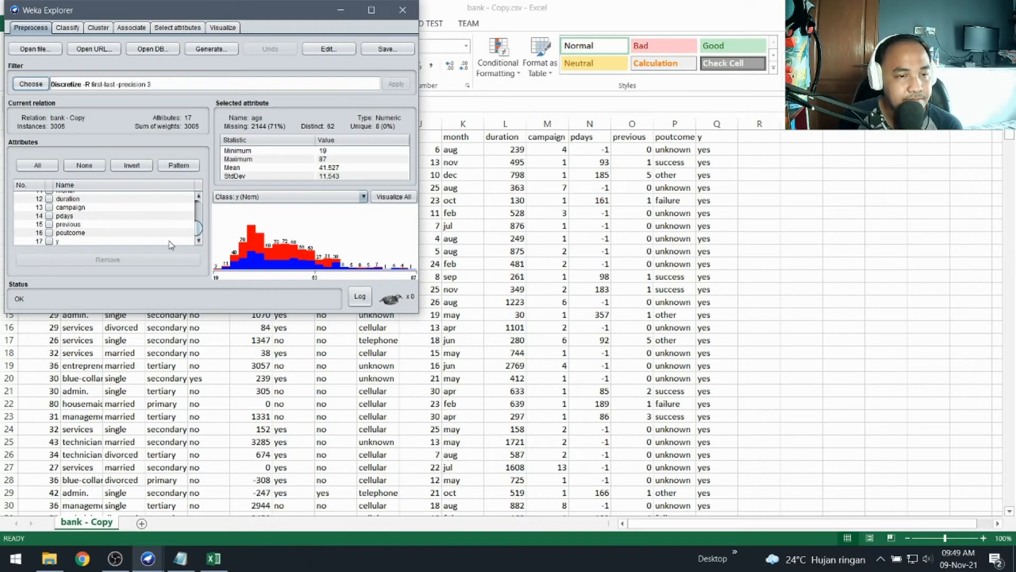
{"action": "left_click", "coordinate": [171, 241]}
{"action": "key", "text": "Up"}
{"action": "key", "text": "Up"}
{"action": "key", "text": "Up"}
{"action": "key", "text": "Up"}
{"action": "key", "text": "Up"}
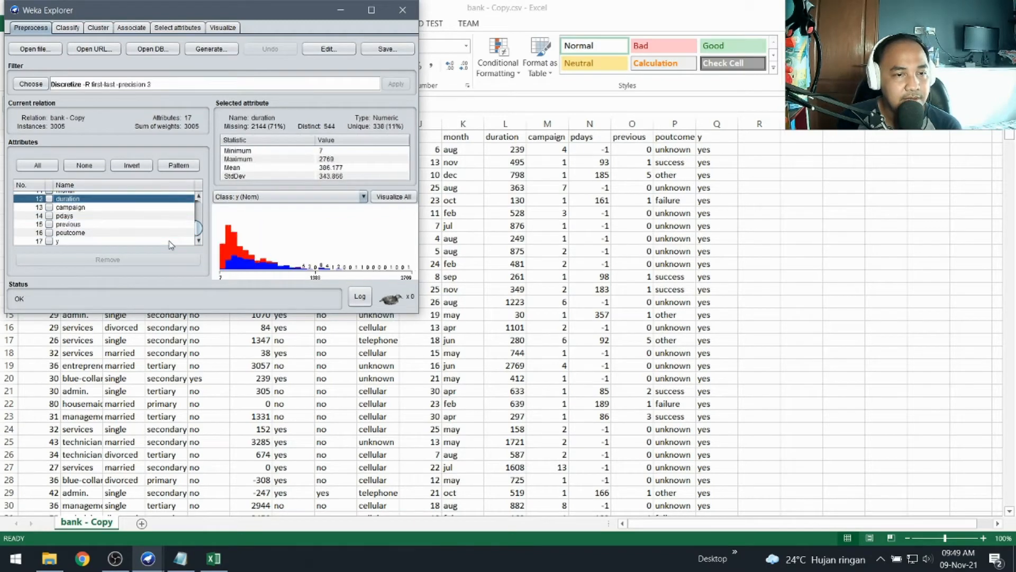
{"action": "key", "text": "Up"}
{"action": "key", "text": "Up"}
{"action": "key", "text": "Up"}
{"action": "key", "text": "Up"}
{"action": "key", "text": "Up"}
{"action": "key", "text": "Up"}
{"action": "key", "text": "Up"}
{"action": "key", "text": "Up"}
{"action": "key", "text": "Up"}
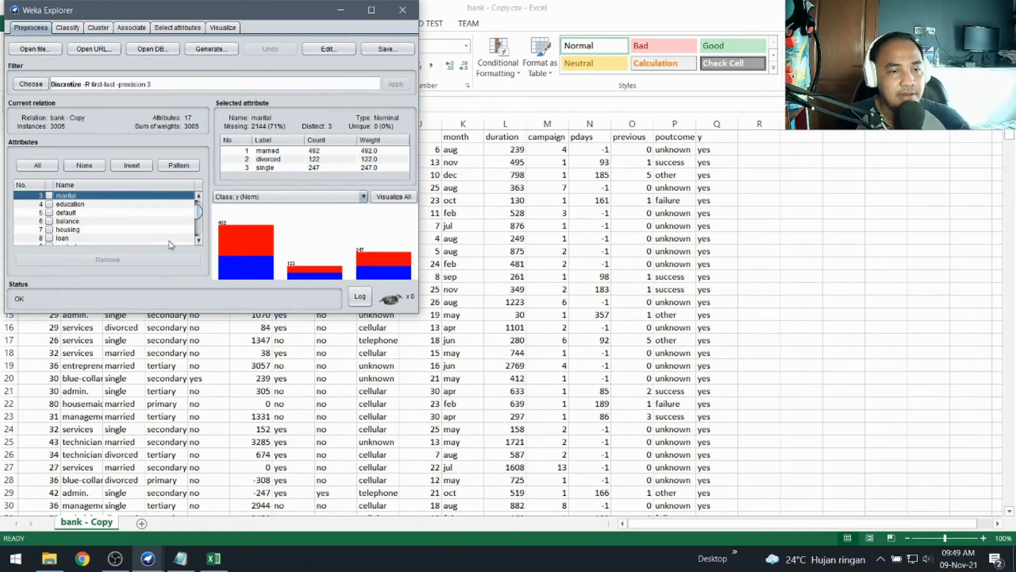
{"action": "key", "text": "Up"}
{"action": "key", "text": "Up"}
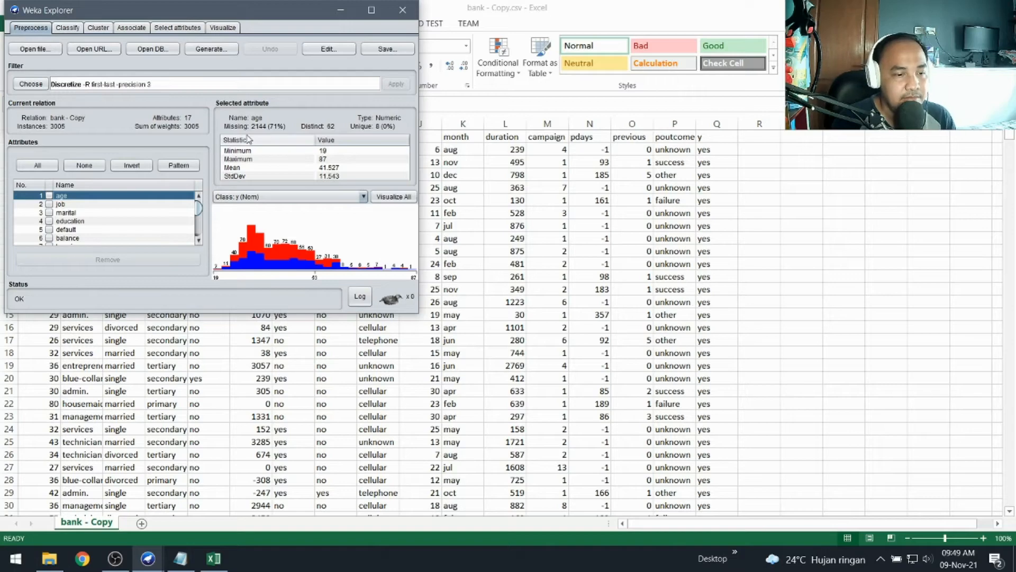
{"action": "left_click", "coordinate": [148, 565]}
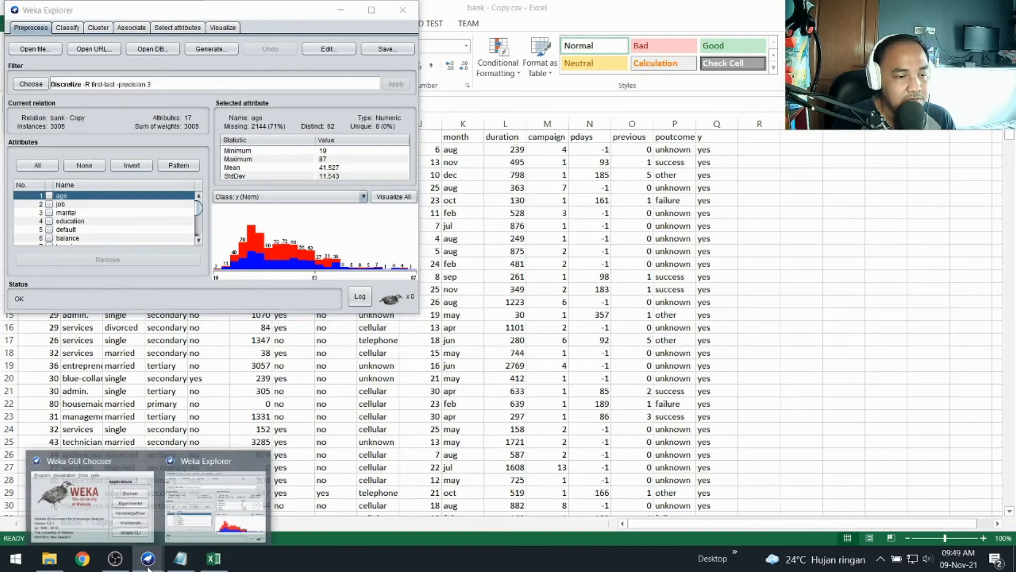
{"action": "left_click", "coordinate": [195, 508]}
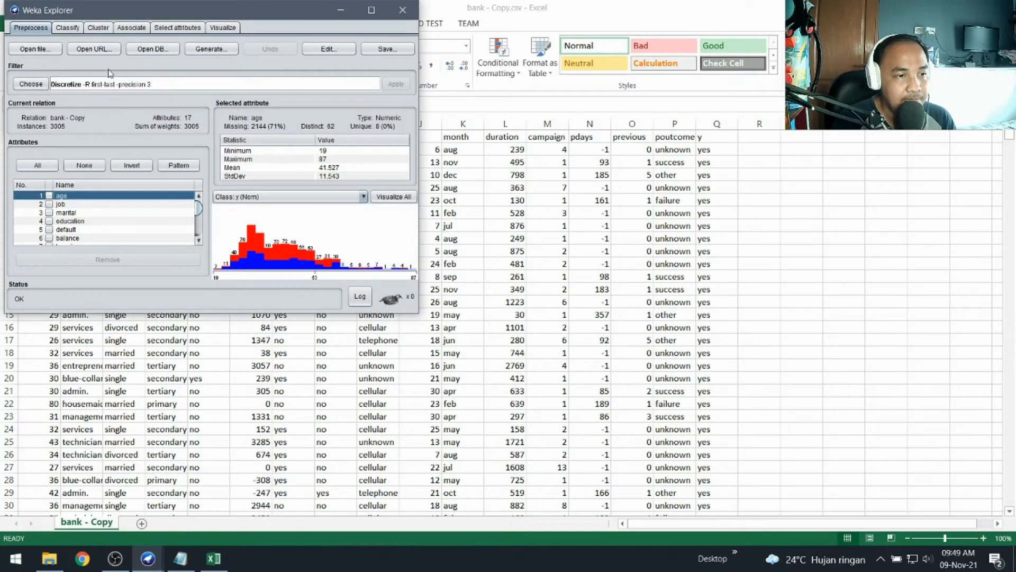
{"action": "left_click", "coordinate": [69, 28]}
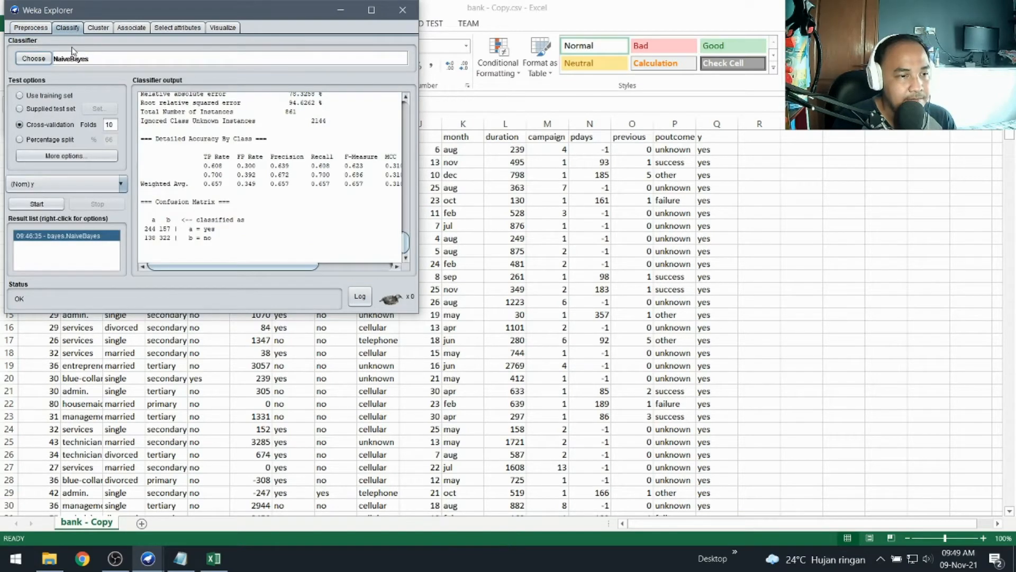
{"action": "left_click", "coordinate": [40, 30]}
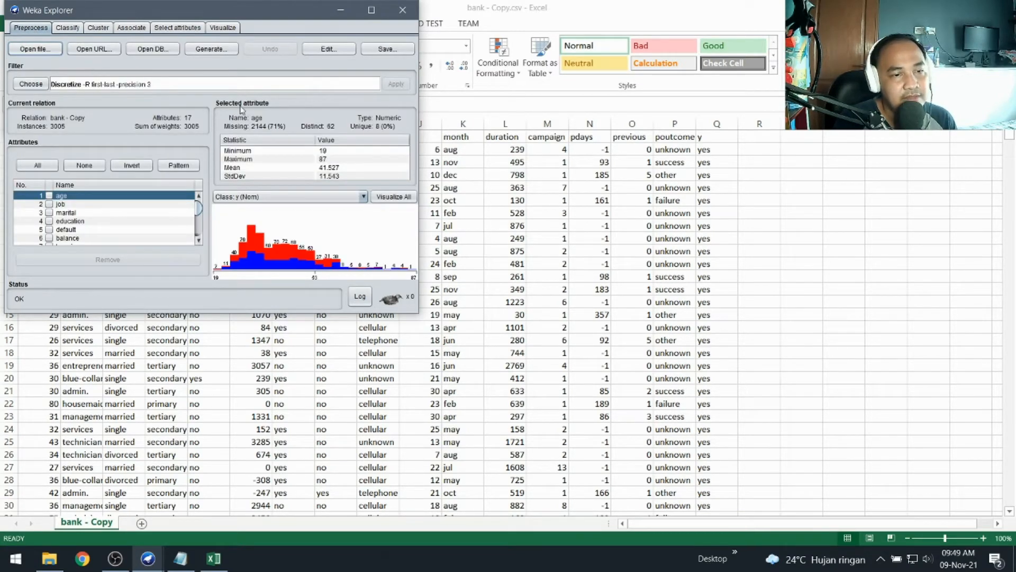
{"action": "left_click", "coordinate": [91, 86]}
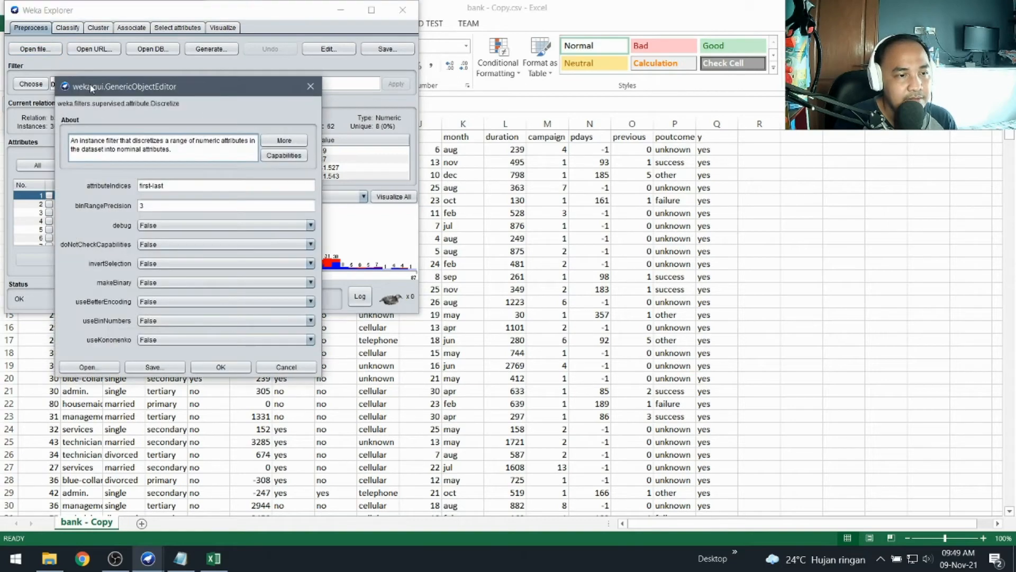
{"action": "left_click", "coordinate": [311, 86]}
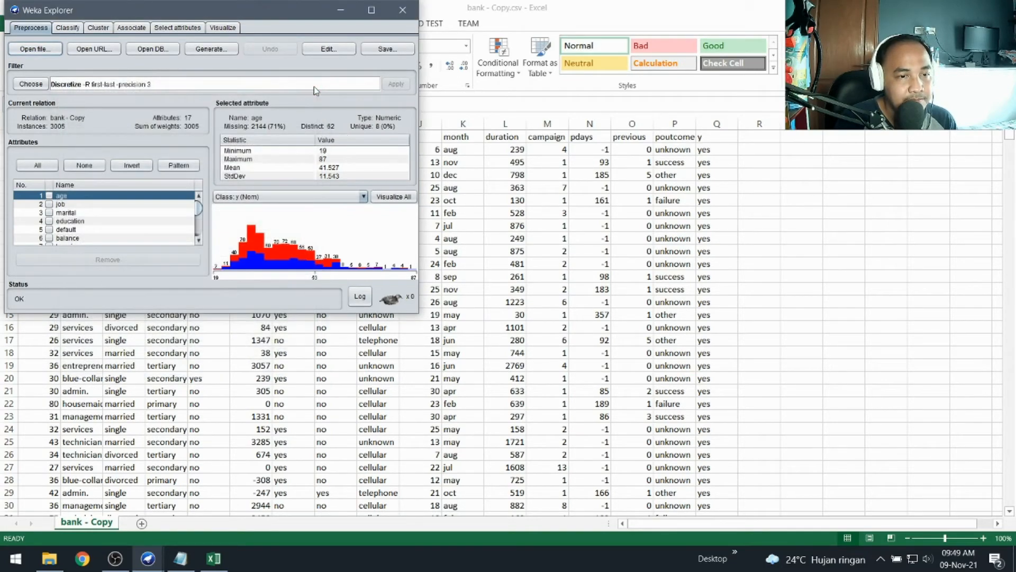
Step: Restrict the Discretize filter to the age attribute by setting its attributeIndices to 1
{"action": "left_click", "coordinate": [156, 85]}
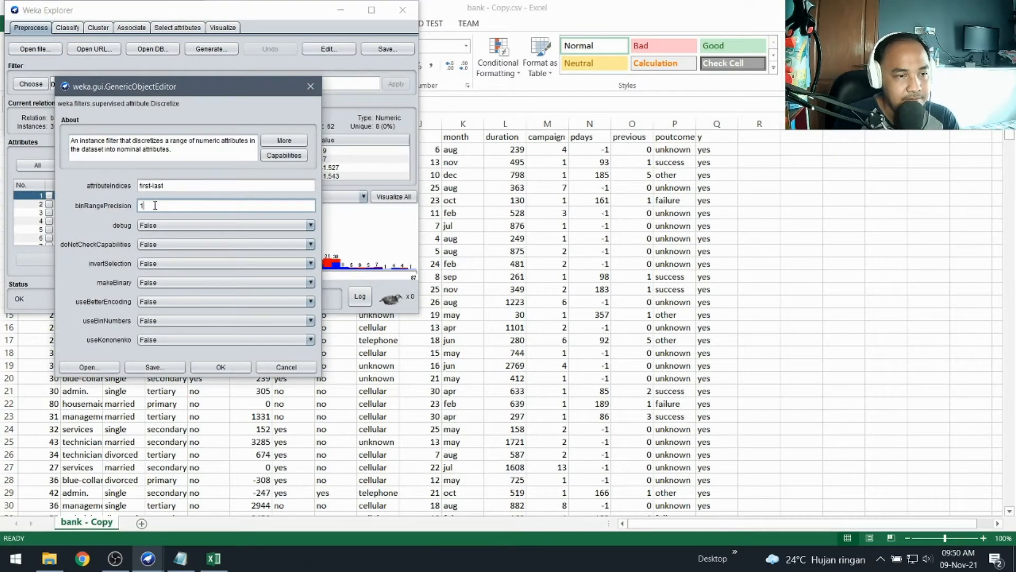
{"action": "left_click", "coordinate": [188, 184]}
{"action": "left_click_drag", "start_coordinate": [188, 184], "coordinate": [124, 187]}
{"action": "type", "text": "1"}
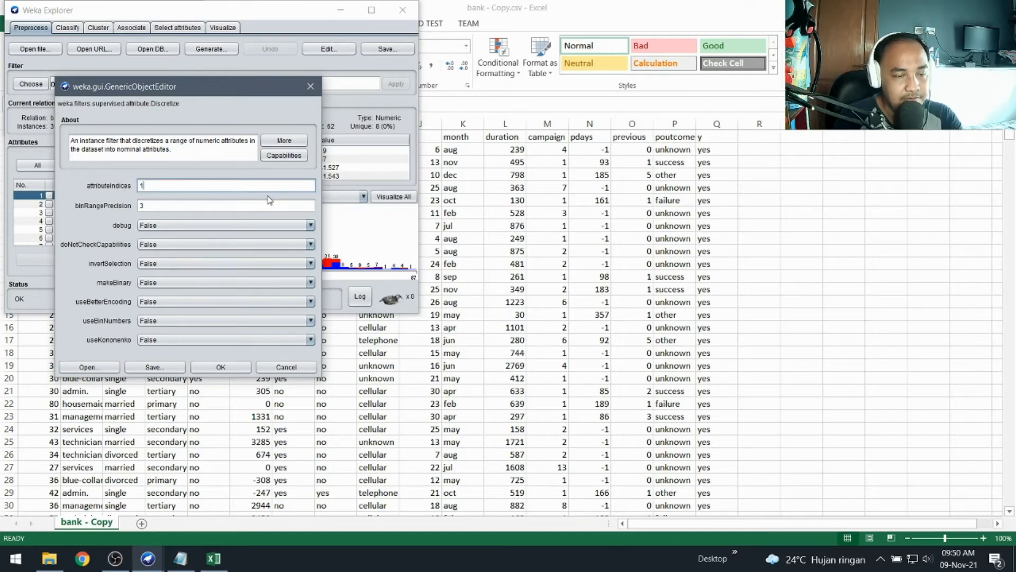
{"action": "left_click", "coordinate": [228, 370]}
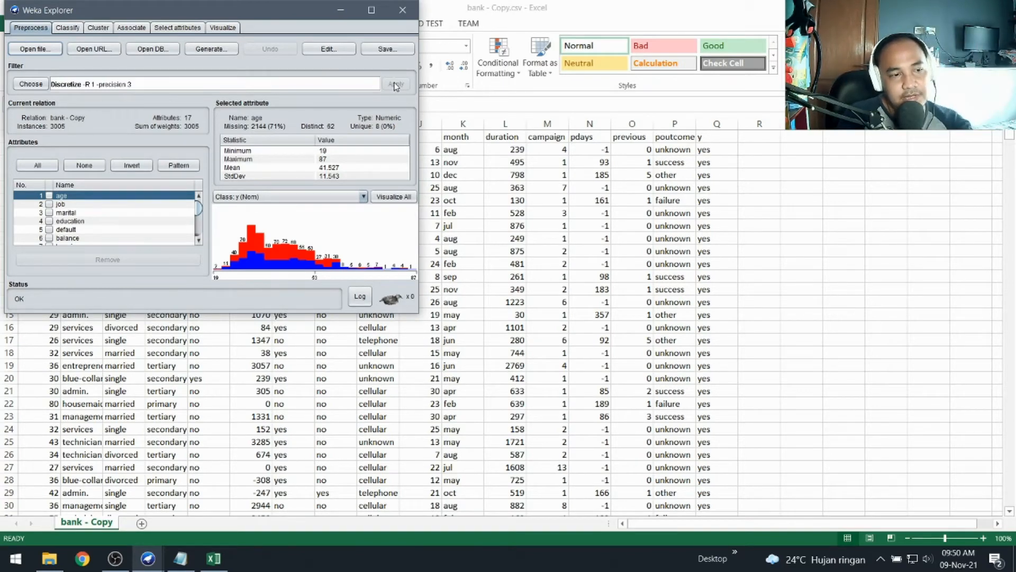
{"action": "mouse_move", "coordinate": [199, 211]}
{"action": "left_mouse_down"}
{"action": "mouse_move", "coordinate": [200, 238]}
{"action": "mouse_move", "coordinate": [201, 213]}
{"action": "left_mouse_up"}
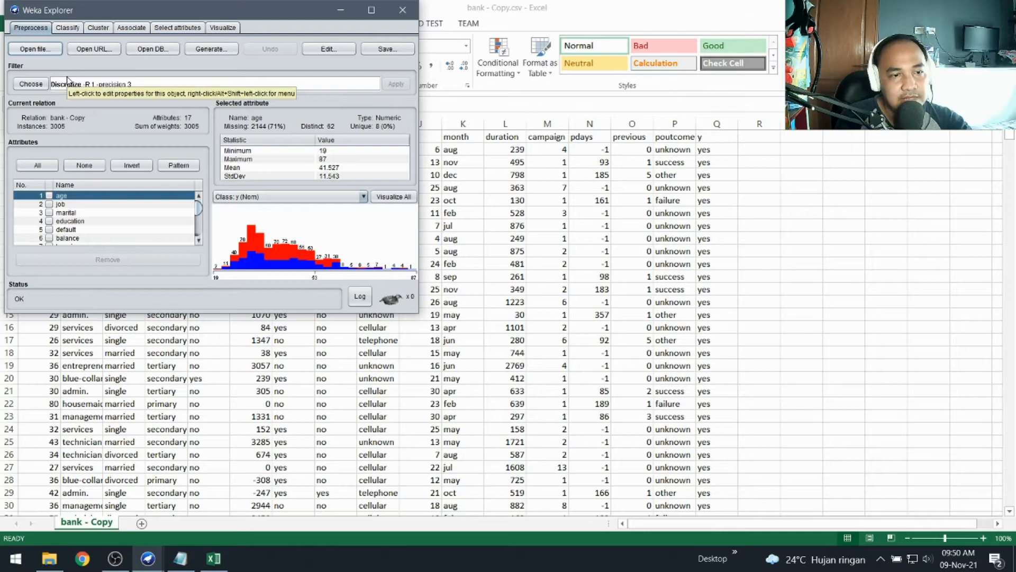
Step: Save the dataset as an Arff data file named bank - Copy in the DATA BANK folder
{"action": "left_click", "coordinate": [387, 50]}
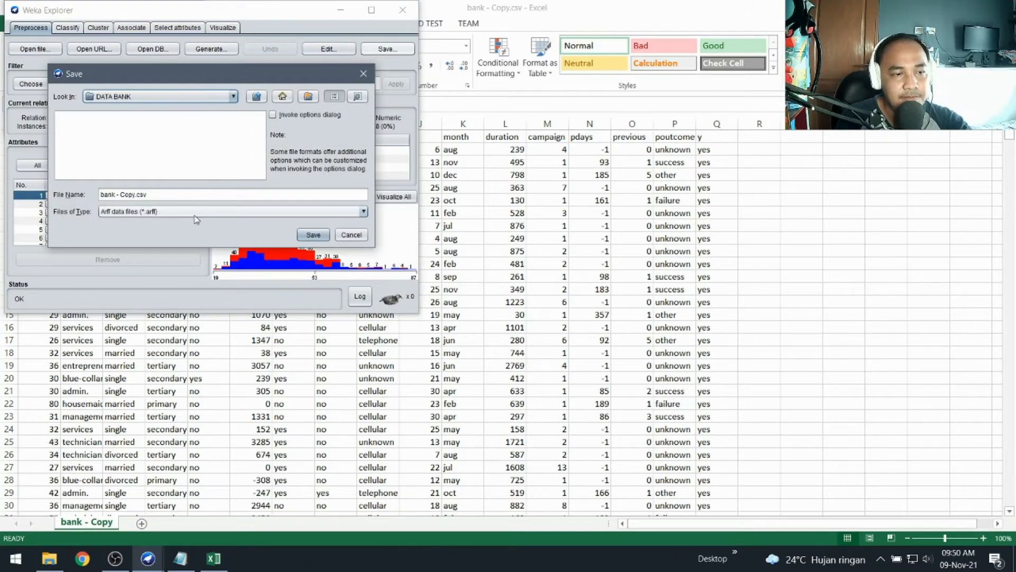
{"action": "left_click", "coordinate": [187, 194]}
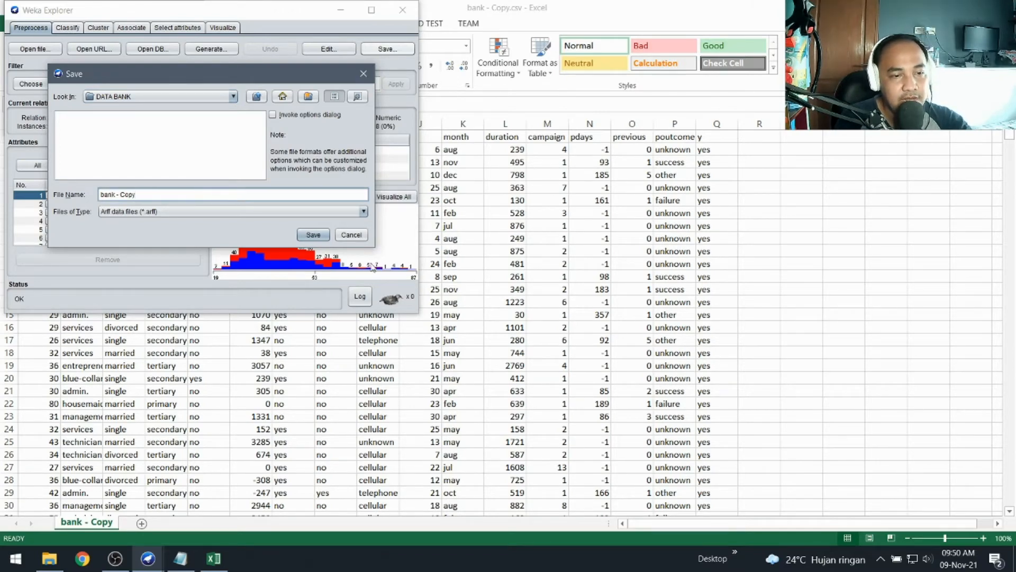
{"action": "left_click", "coordinate": [314, 235]}
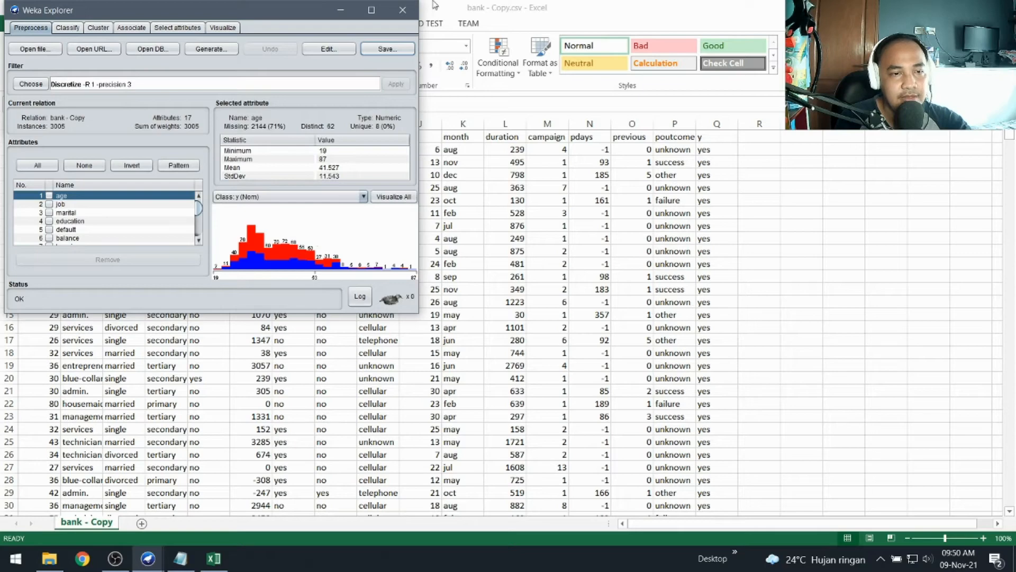
Step: Close the Explorer and open the ArffViewer tool from the Weka GUI Chooser
{"action": "left_click", "coordinate": [411, 13]}
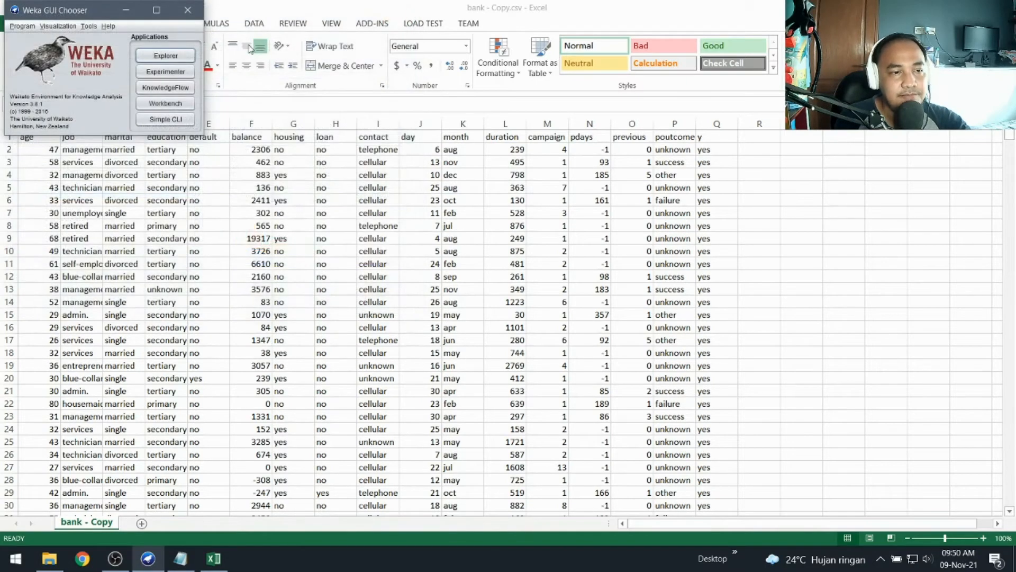
{"action": "left_click", "coordinate": [68, 28]}
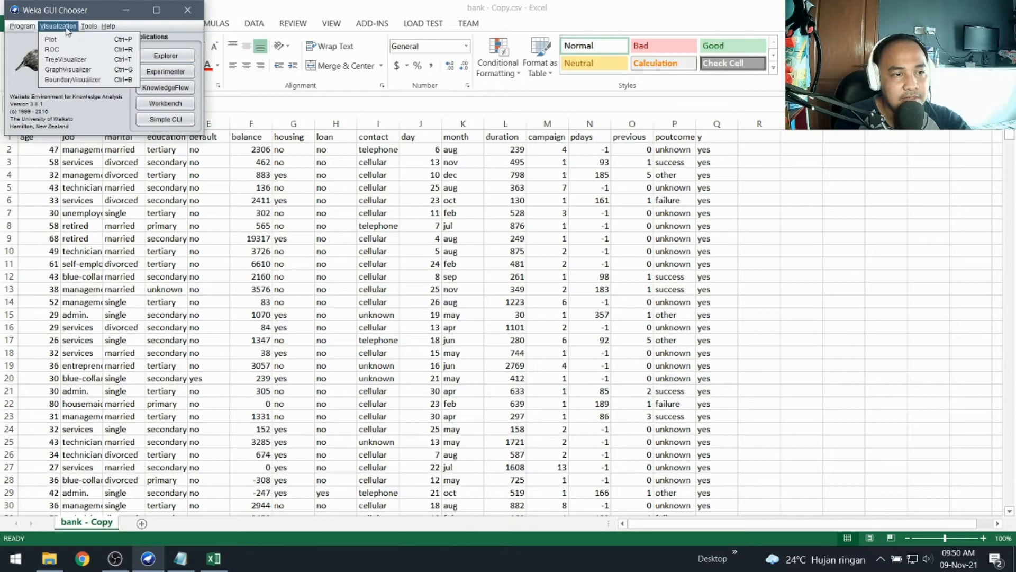
{"action": "mouse_move", "coordinate": [89, 27]}
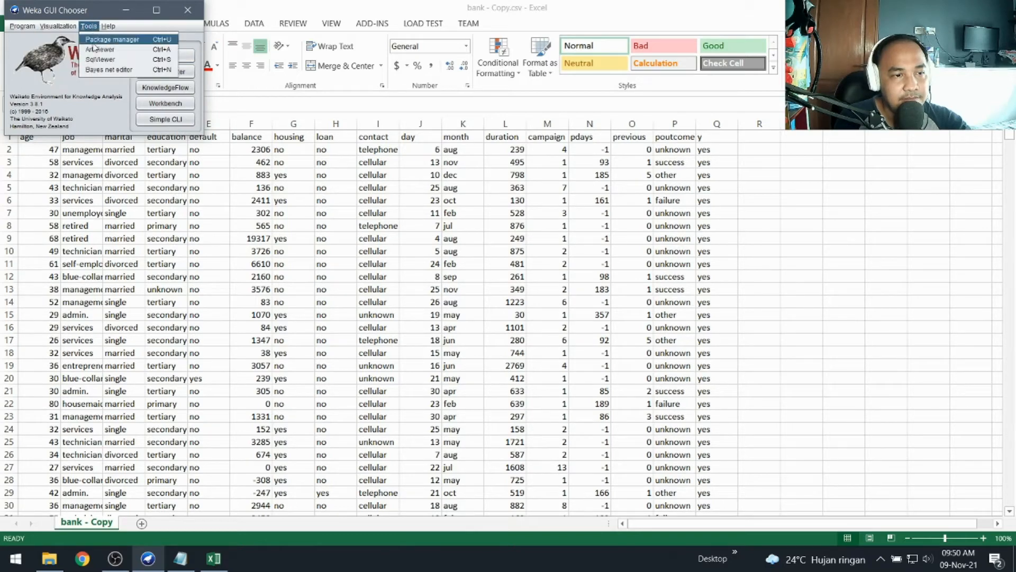
{"action": "left_click", "coordinate": [95, 49]}
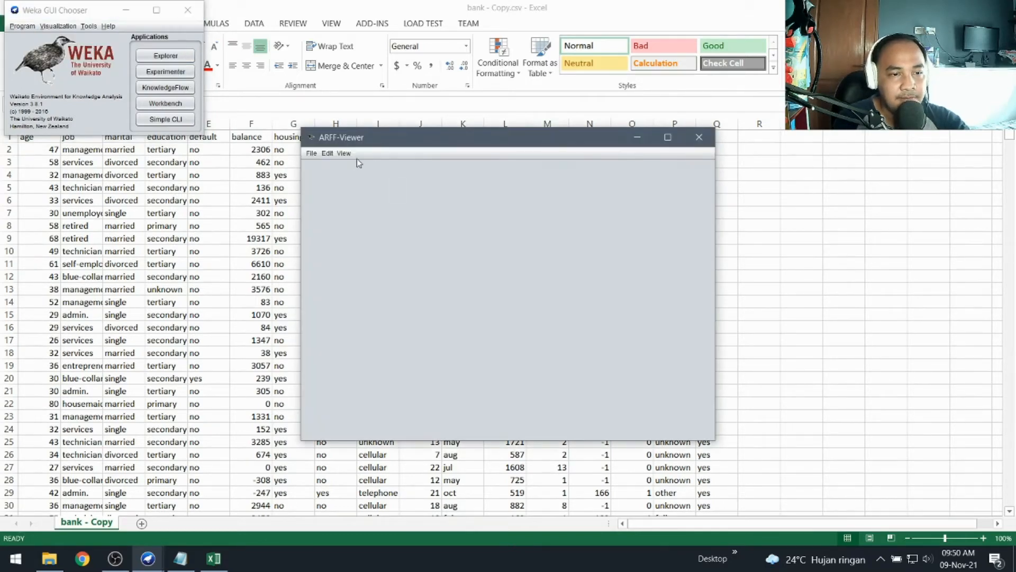
Step: Open bank - Copy.arff from the DATA BANK folder on the Kerjaan (D:) drive
{"action": "left_click", "coordinate": [310, 154]}
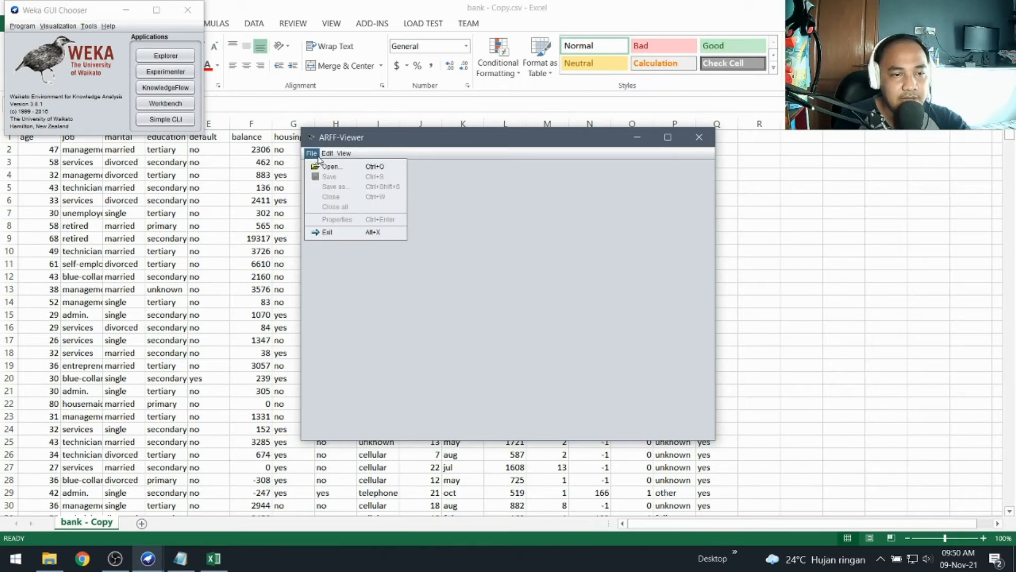
{"action": "left_click", "coordinate": [326, 166]}
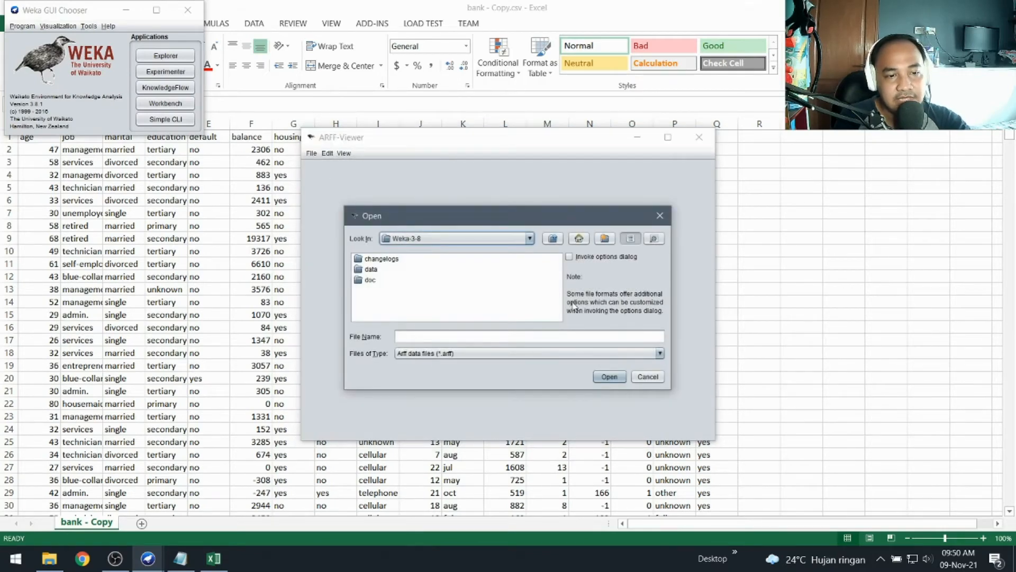
{"action": "left_click", "coordinate": [531, 241]}
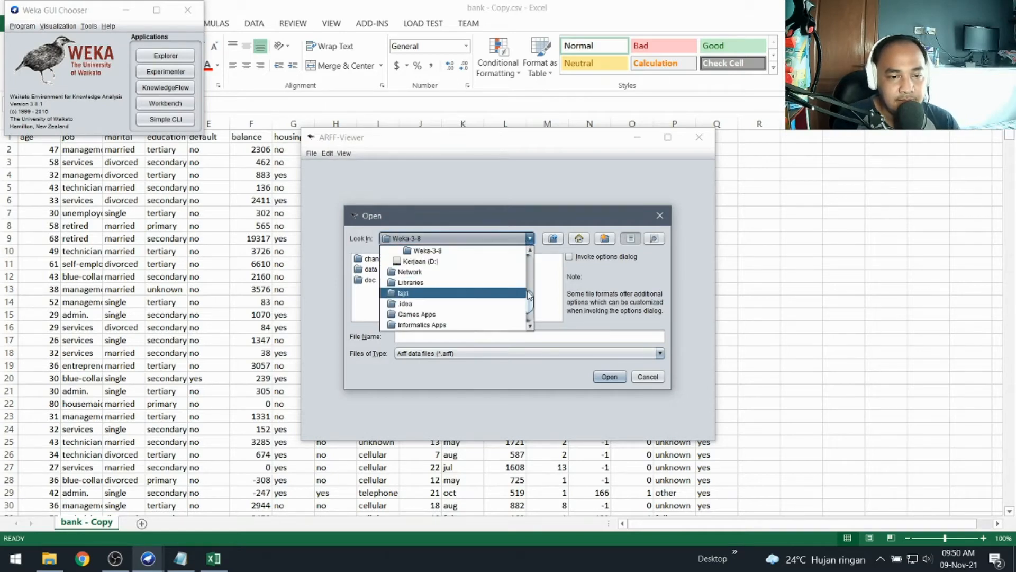
{"action": "left_click_drag", "start_coordinate": [531, 300], "coordinate": [528, 259]}
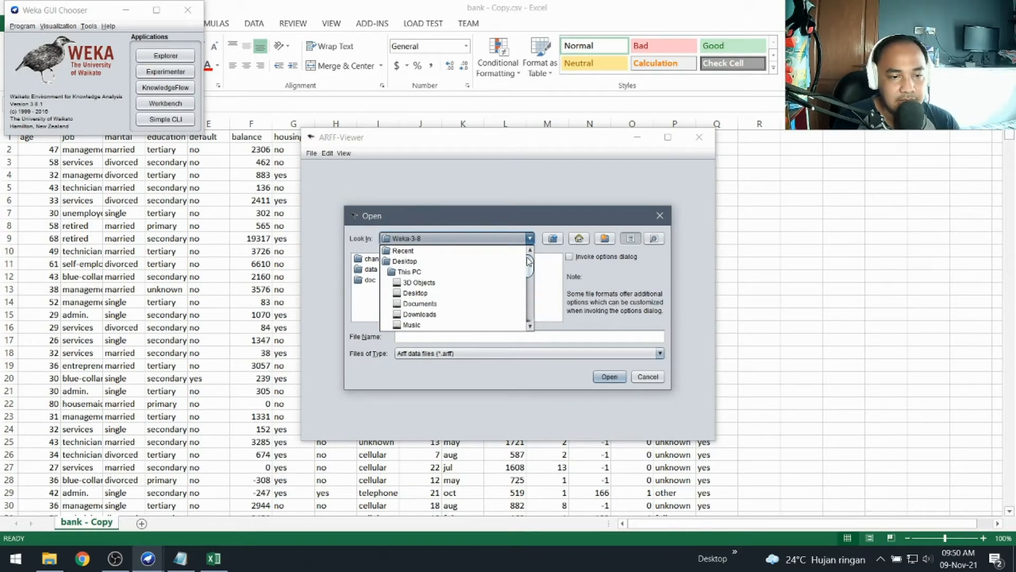
{"action": "left_click", "coordinate": [434, 273]}
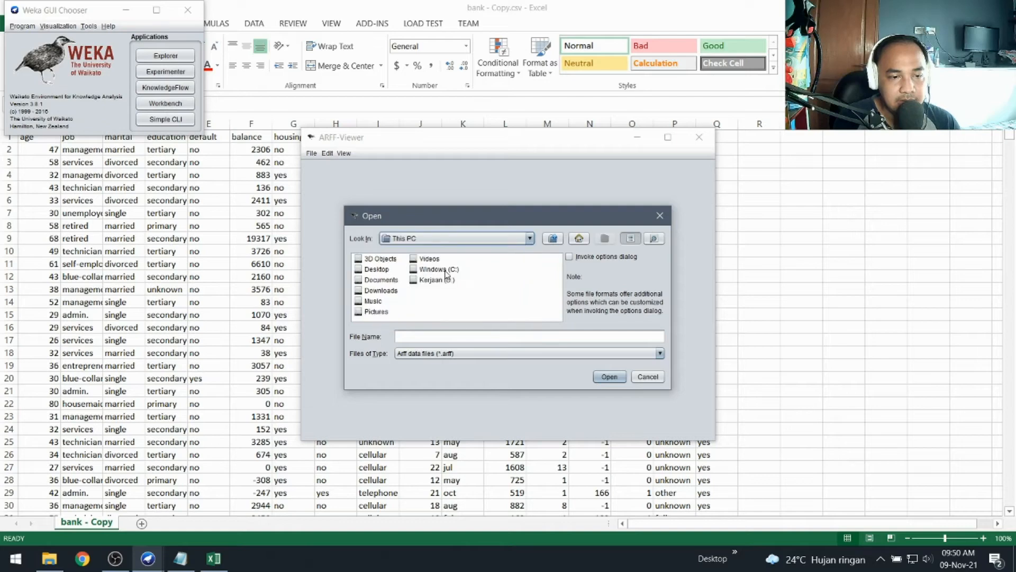
{"action": "double_click", "coordinate": [442, 281]}
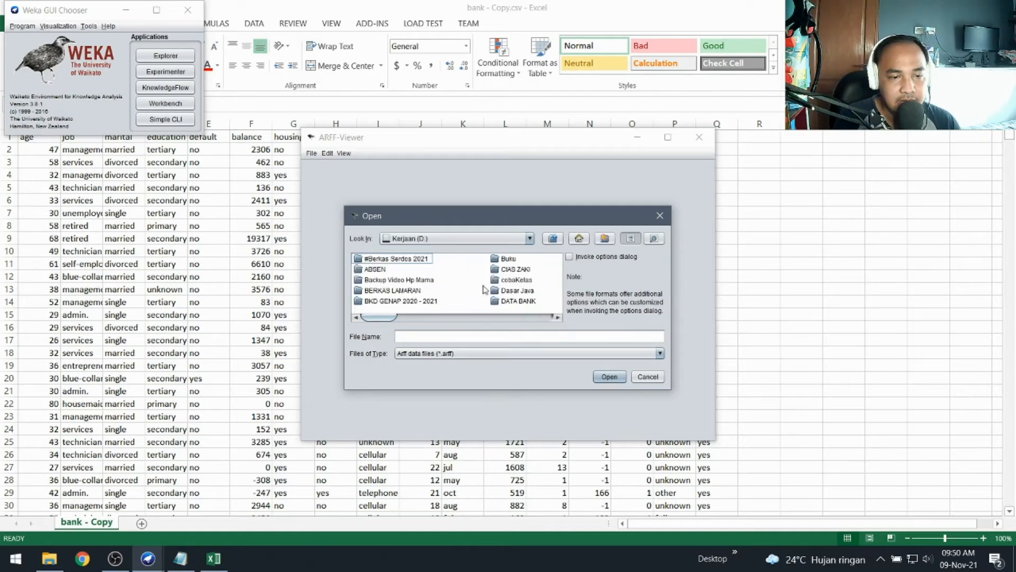
{"action": "left_click", "coordinate": [518, 302]}
{"action": "double_click", "coordinate": [518, 303]}
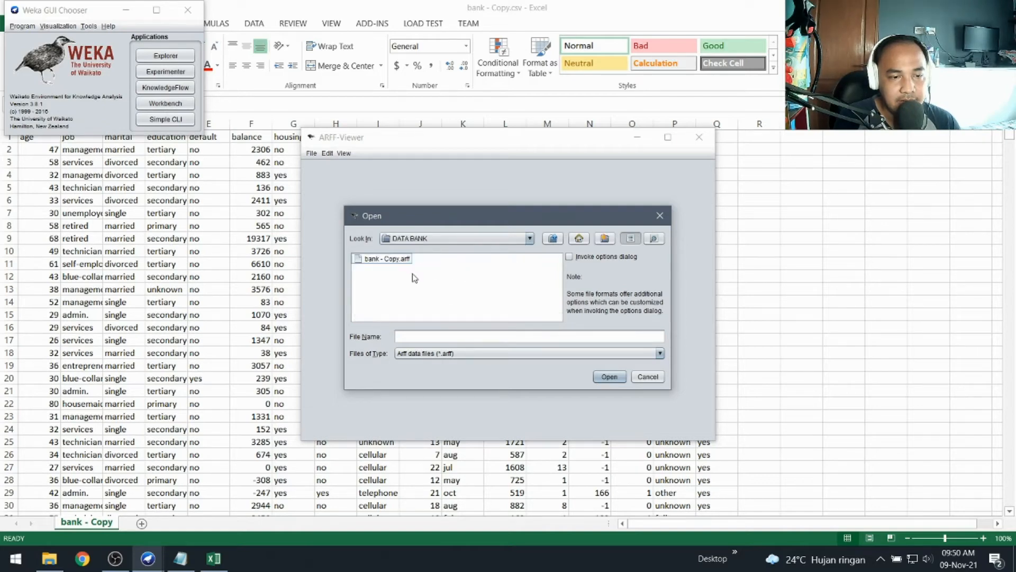
{"action": "double_click", "coordinate": [401, 260]}
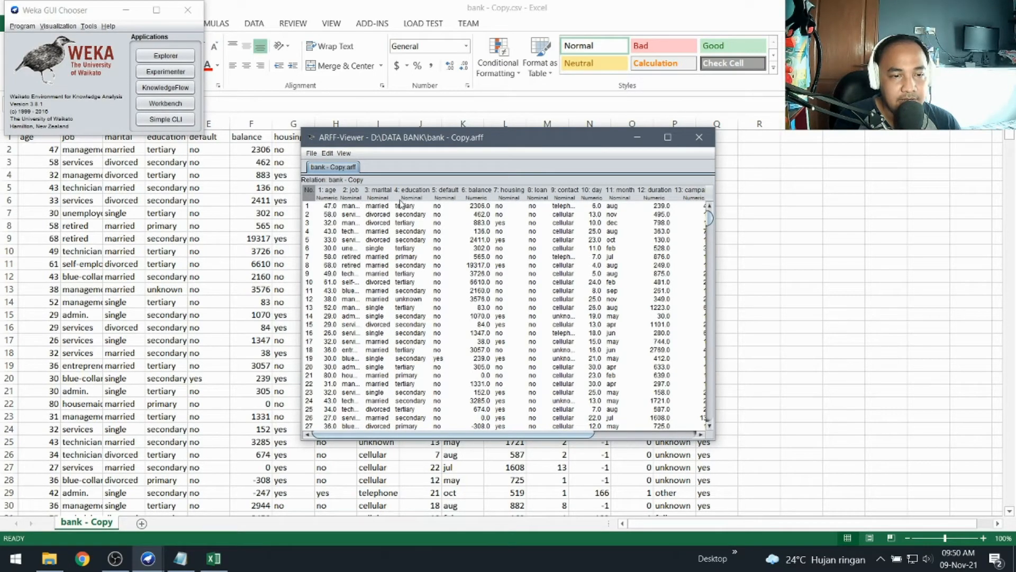
Step: Examine the rows at the end of the bank - Copy.arff table
{"action": "left_click_drag", "start_coordinate": [709, 220], "coordinate": [711, 421]}
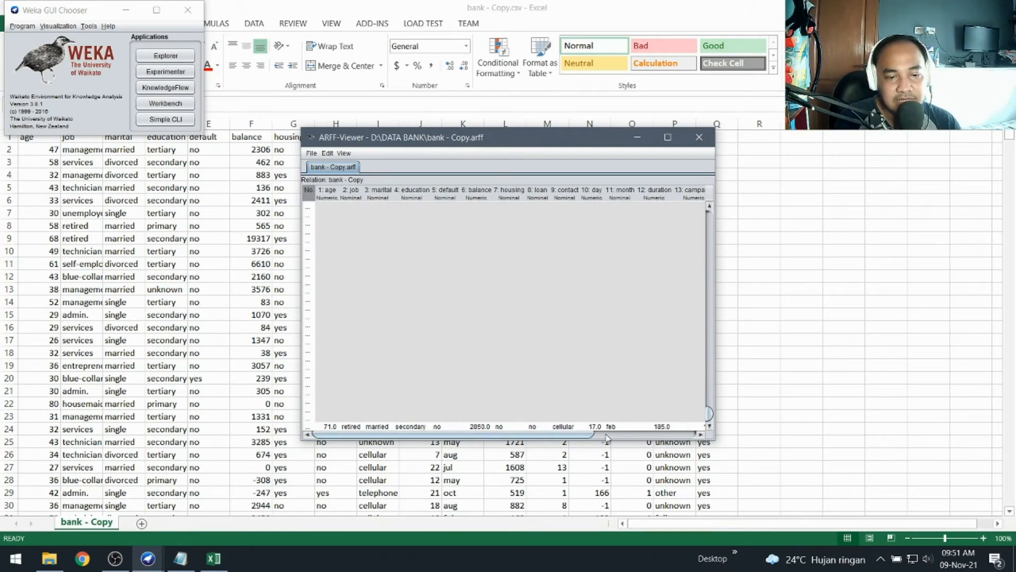
{"action": "left_click_drag", "start_coordinate": [587, 434], "coordinate": [462, 435]}
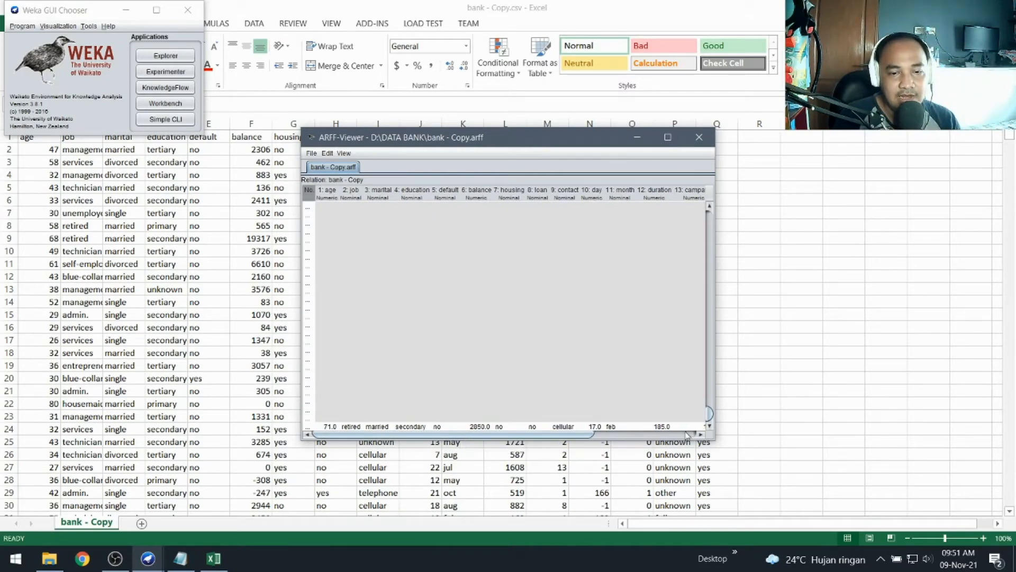
Step: Check the blank rows of bank - Copy.arff, and close both the ARFF viewer and the bank - Copy.csv workbook
{"action": "left_click_drag", "start_coordinate": [710, 414], "coordinate": [708, 267]}
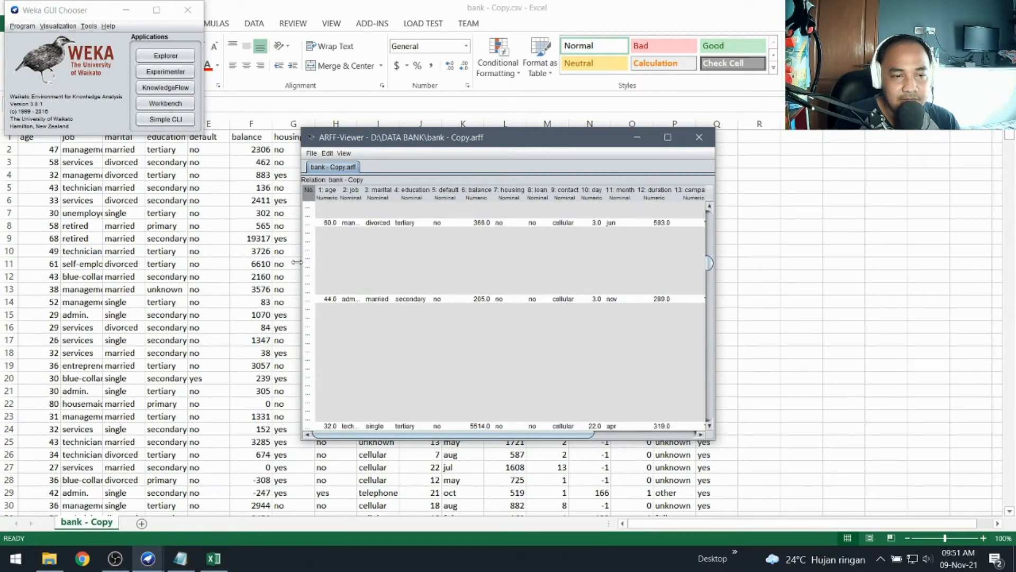
{"action": "left_click", "coordinate": [309, 241]}
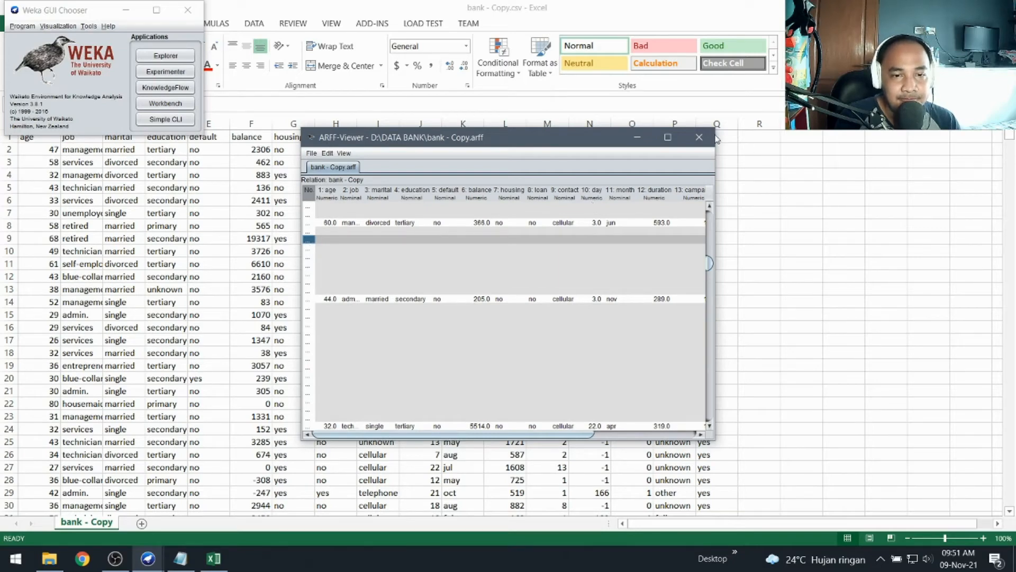
{"action": "left_click", "coordinate": [699, 137]}
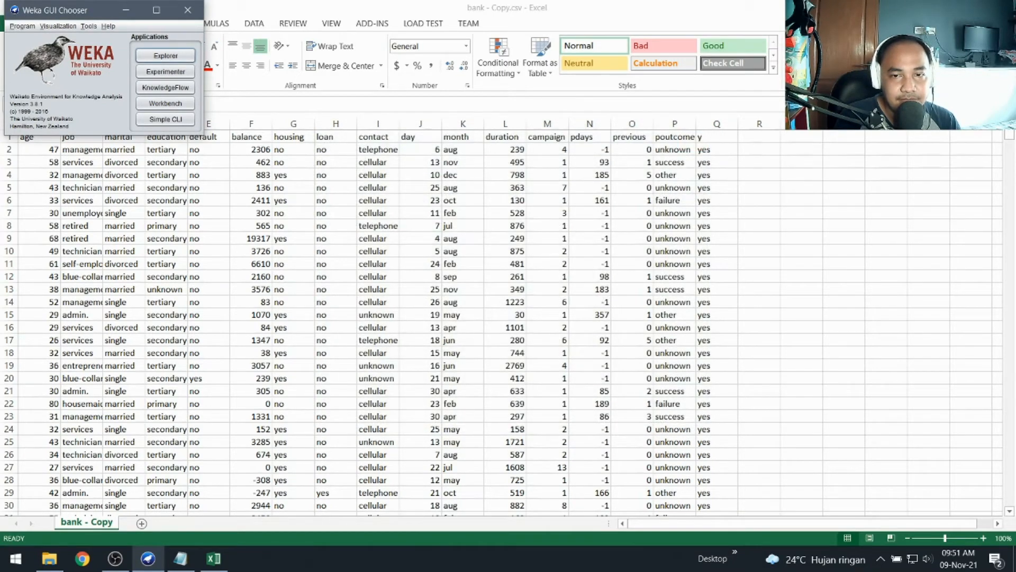
{"action": "left_click", "coordinate": [1004, 8]}
{"action": "left_click", "coordinate": [512, 304]}
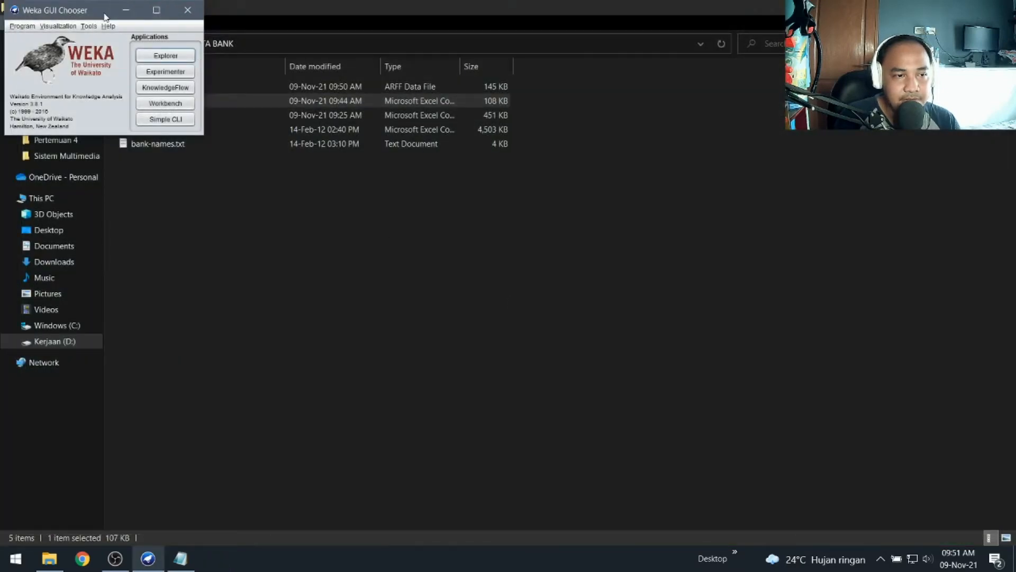
Step: Open bank - Copy.csv from the DATA BANK folder in Notepad++ for editing
{"action": "left_click_drag", "start_coordinate": [106, 13], "coordinate": [448, 365]}
{"action": "left_click", "coordinate": [193, 102]}
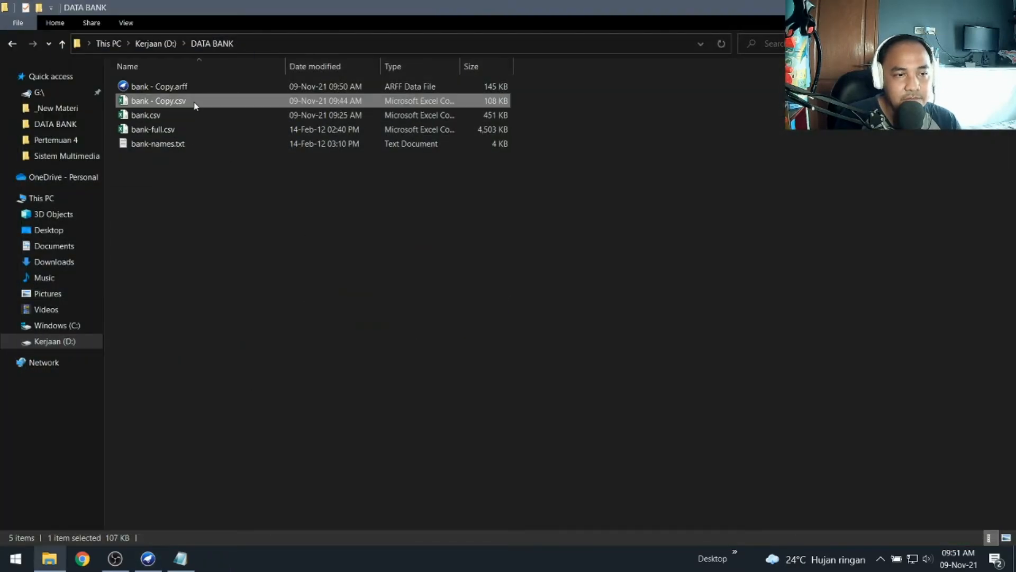
{"action": "right_click", "coordinate": [194, 102]}
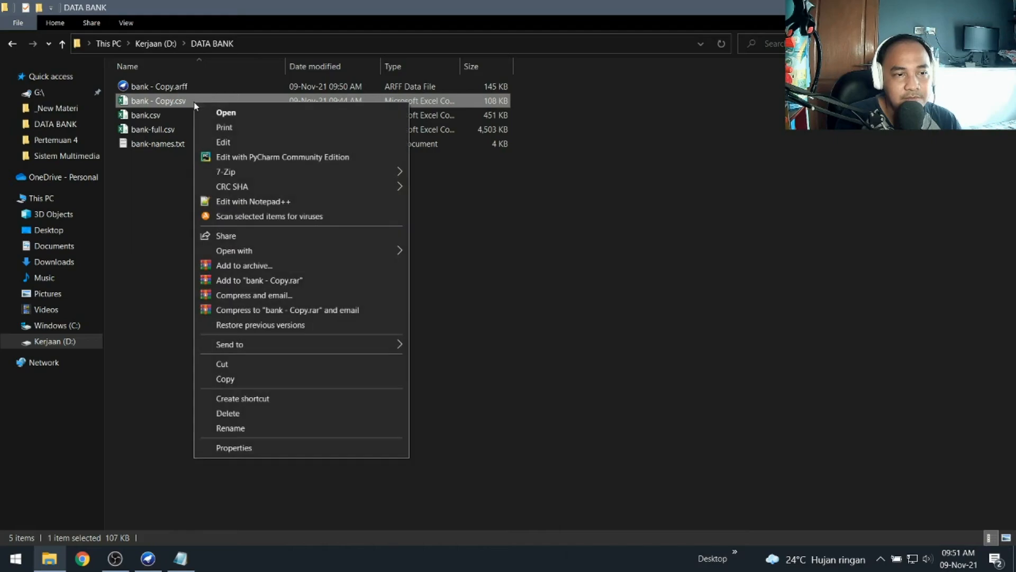
{"action": "left_click", "coordinate": [299, 203]}
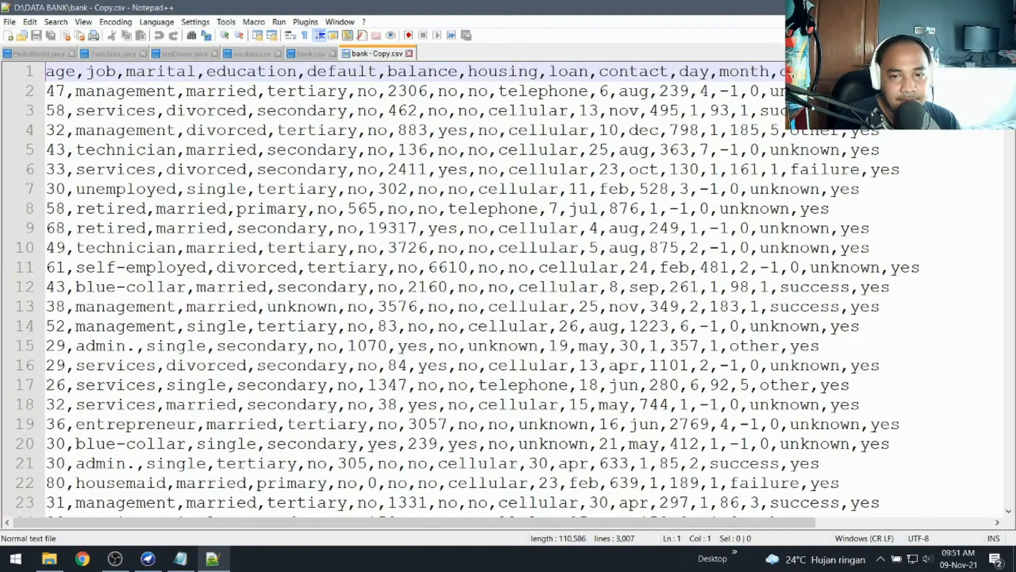
Step: Delete the comma-only lines 585 to 587, just above the "55,blue-collar,divorced" record
{"action": "left_click_drag", "start_coordinate": [1008, 69], "coordinate": [1009, 158]}
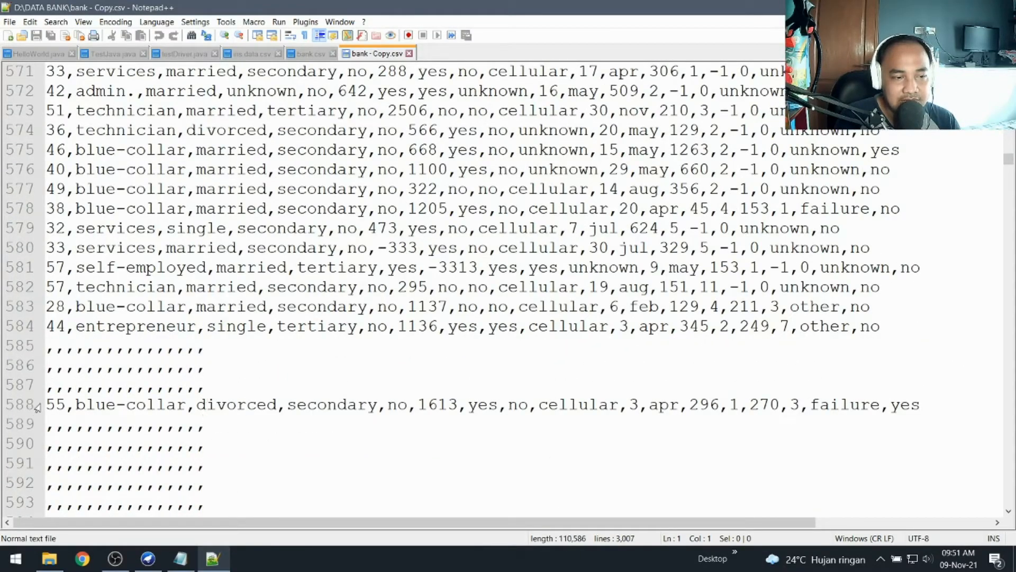
{"action": "left_click_drag", "start_coordinate": [37, 405], "coordinate": [31, 352]}
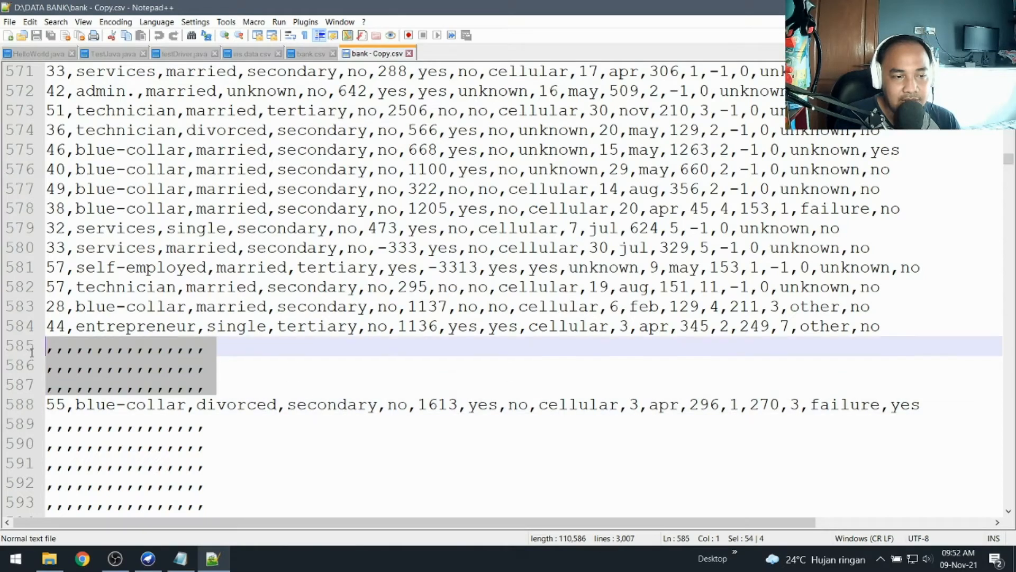
{"action": "key", "text": "Delete"}
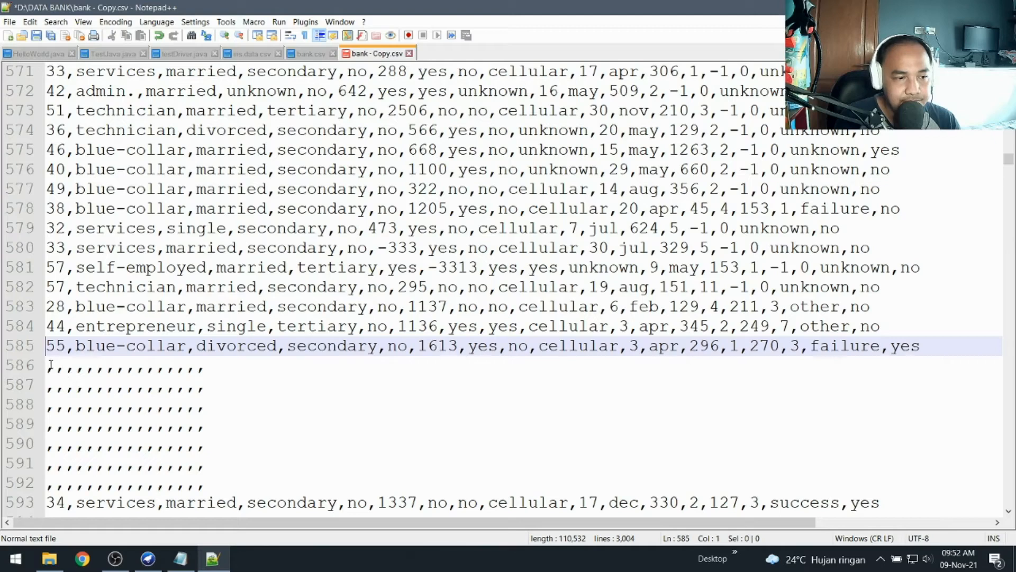
Step: Delete the comma-only lines 586 to 592 between the "55,blue-collar" and "34,services" records
{"action": "left_click", "coordinate": [50, 365]}
{"action": "key", "text": "shift+Down"}
{"action": "key", "text": "shift+Down"}
{"action": "key", "text": "shift+Down"}
{"action": "key", "text": "shift+Down"}
{"action": "key", "text": "shift+Down"}
{"action": "key", "text": "shift+Down"}
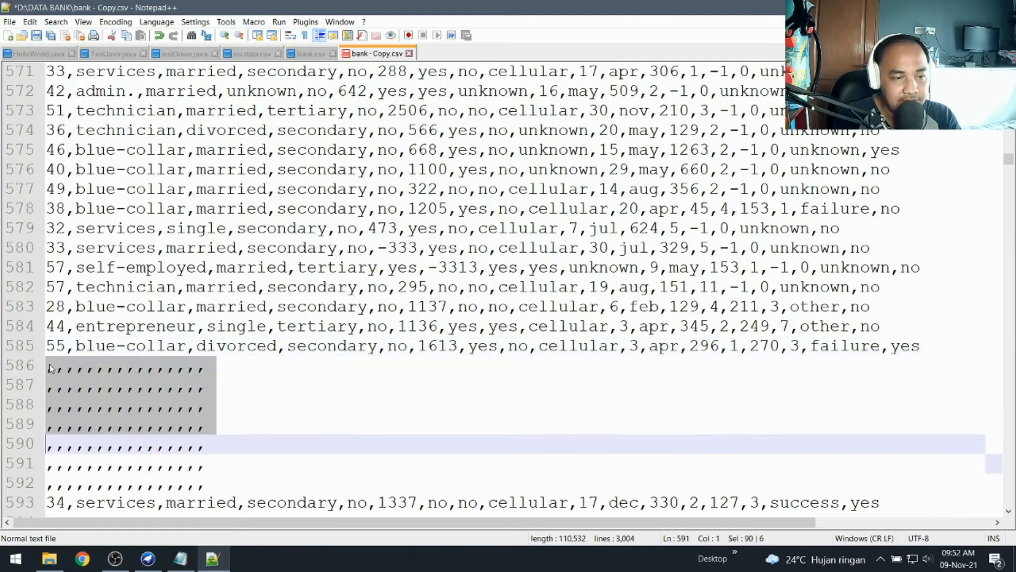
{"action": "key", "text": "shift+Right"}
{"action": "key", "text": "shift+Right"}
{"action": "key", "text": "shift+Right"}
{"action": "key", "text": "shift+Right"}
{"action": "key", "text": "shift+Right"}
{"action": "key", "text": "shift+Right"}
{"action": "key", "text": "shift+Right"}
{"action": "key", "text": "shift+Right"}
{"action": "key", "text": "shift+Right"}
{"action": "key", "text": "shift+Right"}
{"action": "key", "text": "shift+Right"}
{"action": "key", "text": "shift+Right"}
{"action": "key", "text": "shift+Right"}
{"action": "key", "text": "shift+Right"}
{"action": "key", "text": "shift+Right"}
{"action": "key", "text": "shift+Right"}
{"action": "key", "text": "shift+Right"}
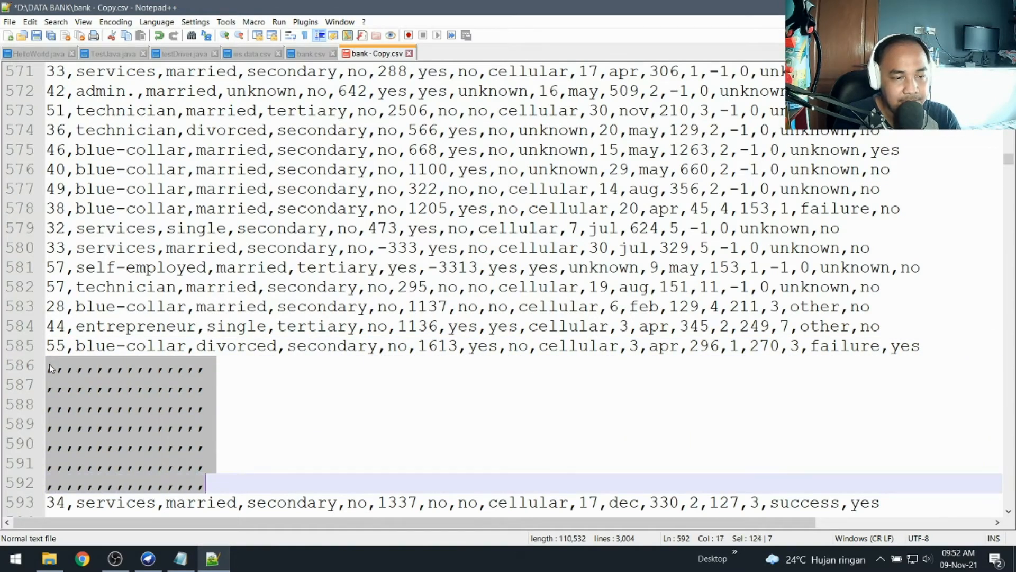
{"action": "key", "text": "Delete"}
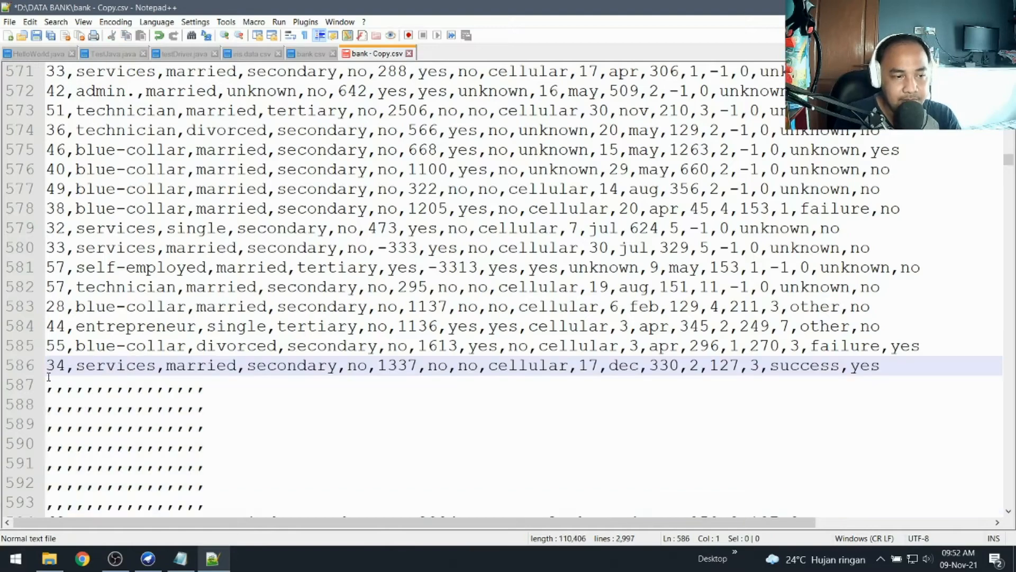
Step: Delete the comma-only lines 587 to 593 between the "34,services" and "63,entrepreneur" records
{"action": "key", "text": "Down"}
{"action": "key", "text": "shift+Down"}
{"action": "key", "text": "shift+Down"}
{"action": "key", "text": "shift+Down"}
{"action": "key", "text": "shift+Down"}
{"action": "key", "text": "shift+Down"}
{"action": "key", "text": "shift+Down"}
{"action": "key", "text": "shift+Down"}
{"action": "key", "text": "shift+Down"}
{"action": "key", "text": "shift+Down"}
{"action": "key", "text": "shift+Down"}
{"action": "key", "text": "shift+Down"}
{"action": "key", "text": "shift+Down"}
{"action": "key", "text": "shift+Down"}
{"action": "key", "text": "shift+Down"}
{"action": "key", "text": "shift+Down"}
{"action": "key", "text": "shift+Down"}
{"action": "key", "text": "shift+Down"}
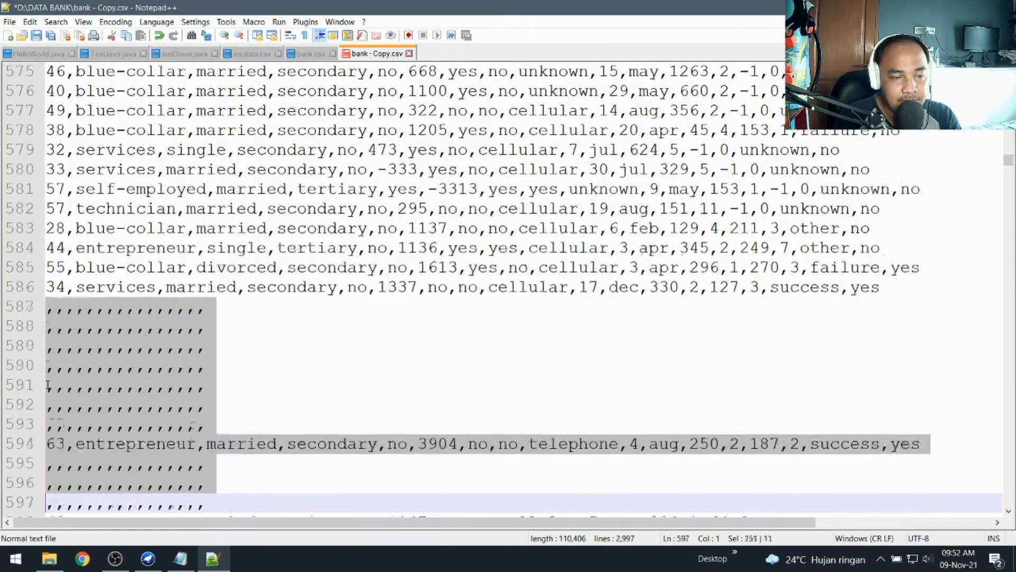
{"action": "key", "text": "shift+Up"}
{"action": "key", "text": "shift+Up"}
{"action": "key", "text": "shift+Up"}
{"action": "key", "text": "shift+Up"}
{"action": "key", "text": "shift+Up"}
{"action": "key", "text": "shift+Up"}
{"action": "key", "text": "shift+Up"}
{"action": "key", "text": "shift+Up"}
{"action": "key", "text": "shift+Up"}
{"action": "key", "text": "shift+Up"}
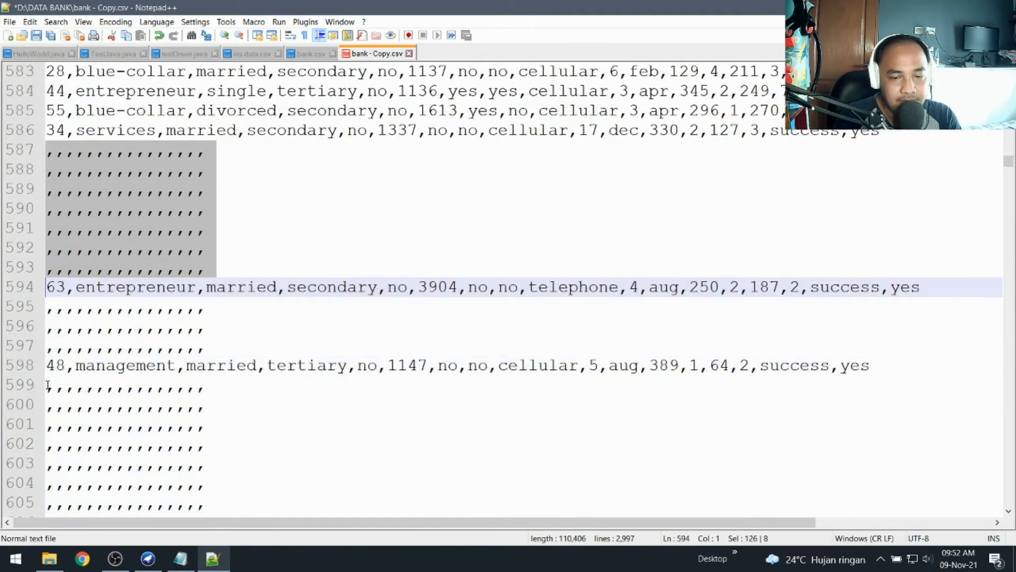
{"action": "key", "text": "Delete"}
Step: Delete the comma-only lines 588 to 590 between the "63,entrepreneur" and "48,management" records, leaving no empty line
{"action": "key", "text": "Down"}
{"action": "key", "text": "shift+Down"}
{"action": "key", "text": "shift+Down"}
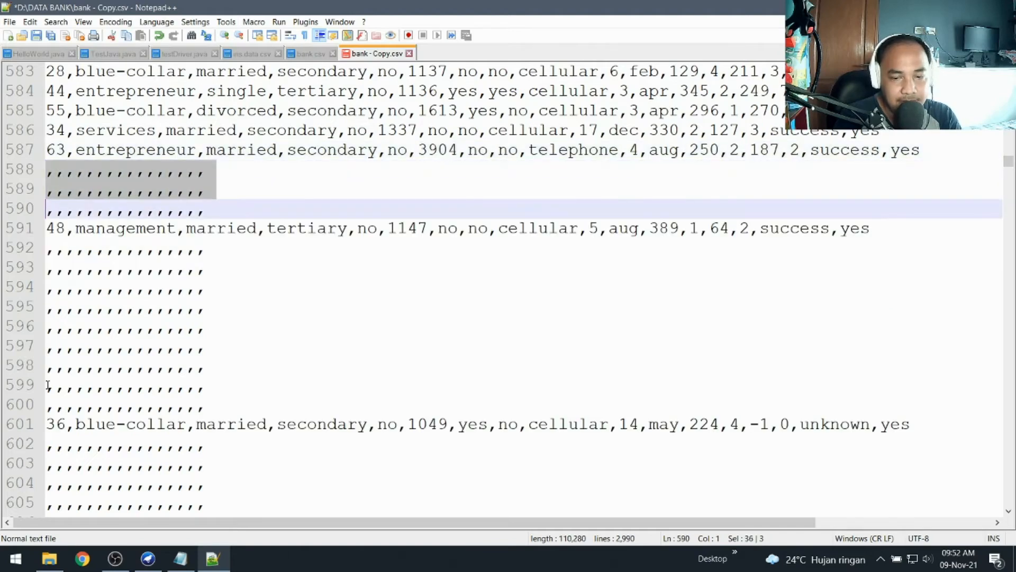
{"action": "key", "text": "Delete"}
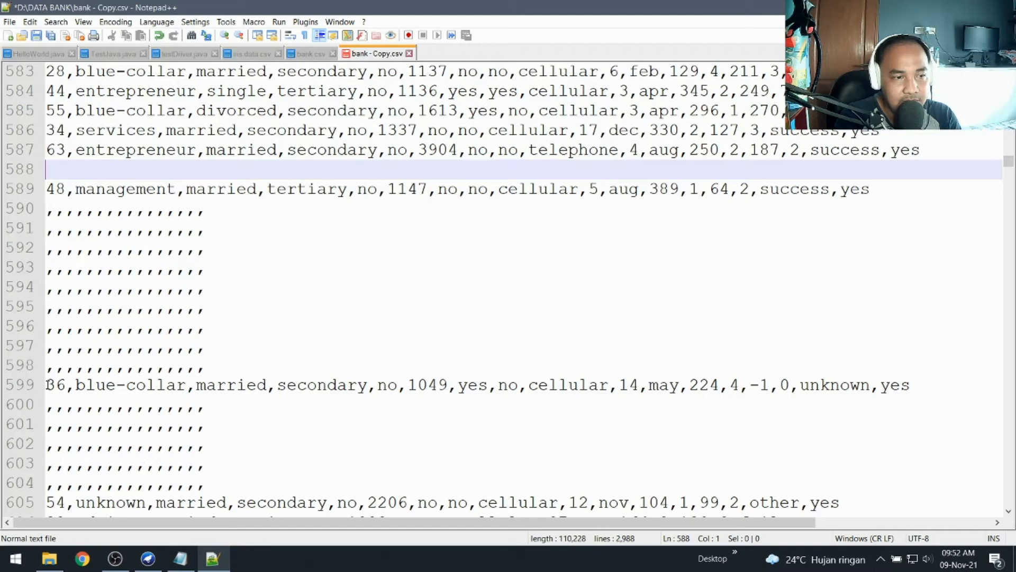
{"action": "key", "text": "Delete"}
Step: Delete the comma-only lines 589 to 597 between the "48,management" and "36,blue-collar" records
{"action": "key", "text": "Down"}
{"action": "key", "text": "shift+Right"}
{"action": "key", "text": "shift+Down"}
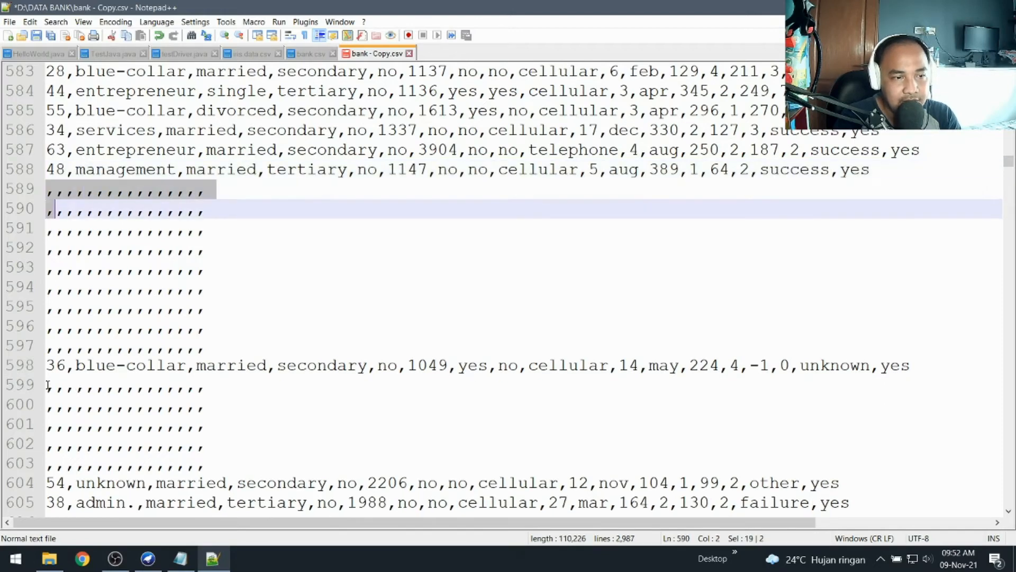
{"action": "key", "text": "shift+Down"}
{"action": "key", "text": "shift+Down"}
{"action": "key", "text": "shift+Down"}
{"action": "key", "text": "shift+Down"}
{"action": "key", "text": "shift+Down"}
{"action": "key", "text": "shift+Down"}
{"action": "key", "text": "shift+Down"}
{"action": "key", "text": "shift+Right"}
{"action": "key", "text": "shift+Right"}
{"action": "key", "text": "shift+Right"}
{"action": "key", "text": "shift+Right"}
{"action": "key", "text": "shift+Right"}
{"action": "key", "text": "shift+Right"}
{"action": "key", "text": "shift+Right"}
{"action": "key", "text": "shift+Right"}
{"action": "key", "text": "shift+Right"}
{"action": "key", "text": "shift+Right"}
{"action": "key", "text": "shift+Right"}
{"action": "key", "text": "shift+Right"}
{"action": "key", "text": "shift+Right"}
{"action": "key", "text": "shift+Right"}
{"action": "key", "text": "shift+Right"}
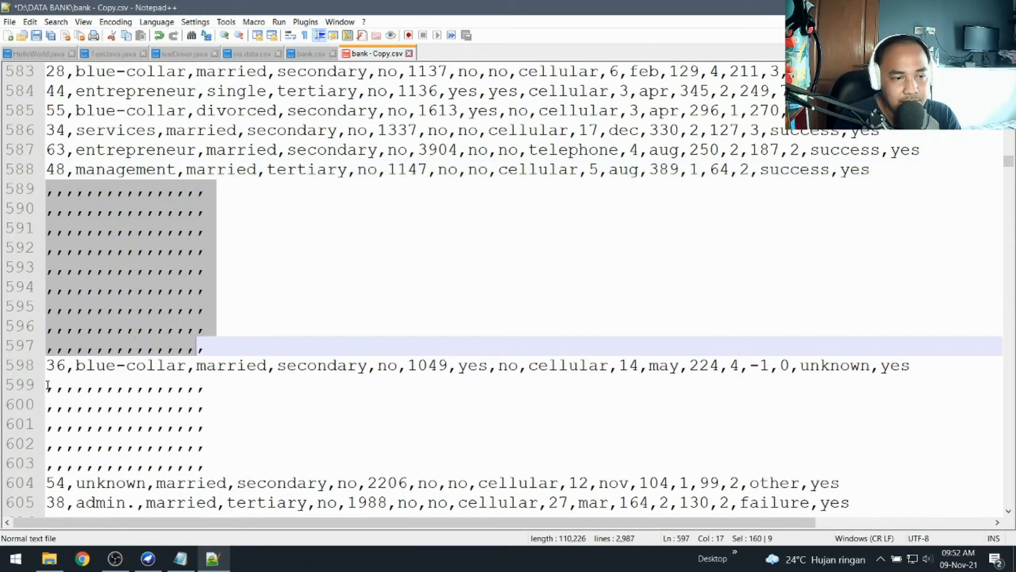
{"action": "key", "text": "Delete"}
{"action": "key", "text": "Delete"}
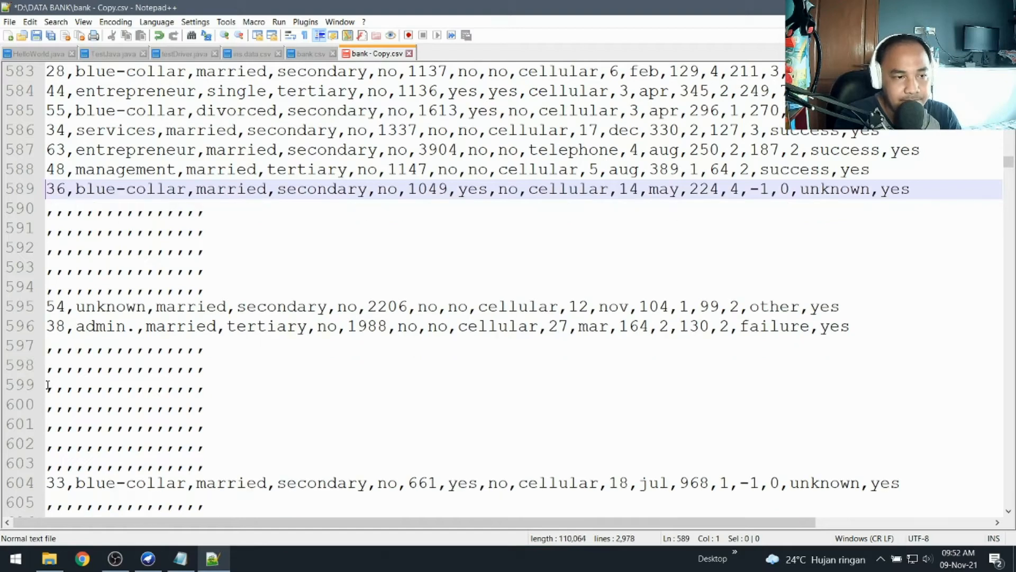
Step: Delete the comma-only lines 590 to 594 between the "36,blue-collar" and "54,unknown" records, leaving no empty line
{"action": "key", "text": "Down"}
{"action": "key", "text": "shift+Right"}
{"action": "key", "text": "shift+Right"}
{"action": "key", "text": "shift+Down"}
{"action": "key", "text": "shift+Down"}
{"action": "key", "text": "shift+Down"}
{"action": "key", "text": "shift+Down"}
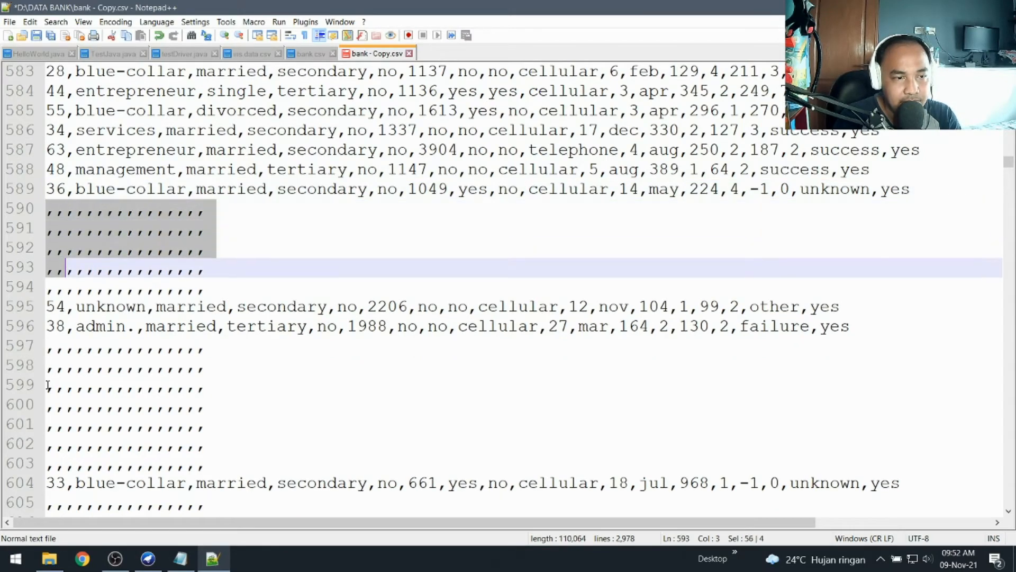
{"action": "key", "text": "shift+Right"}
{"action": "key", "text": "shift+Right"}
{"action": "key", "text": "shift+Right"}
{"action": "key", "text": "shift+Right"}
{"action": "key", "text": "shift+Right"}
{"action": "key", "text": "shift+Right"}
{"action": "key", "text": "shift+Right"}
{"action": "key", "text": "shift+Right"}
{"action": "key", "text": "shift+Right"}
{"action": "key", "text": "shift+Right"}
{"action": "key", "text": "shift+Right"}
{"action": "key", "text": "shift+Right"}
{"action": "key", "text": "shift+Right"}
{"action": "key", "text": "shift+Right"}
{"action": "key", "text": "shift+Right"}
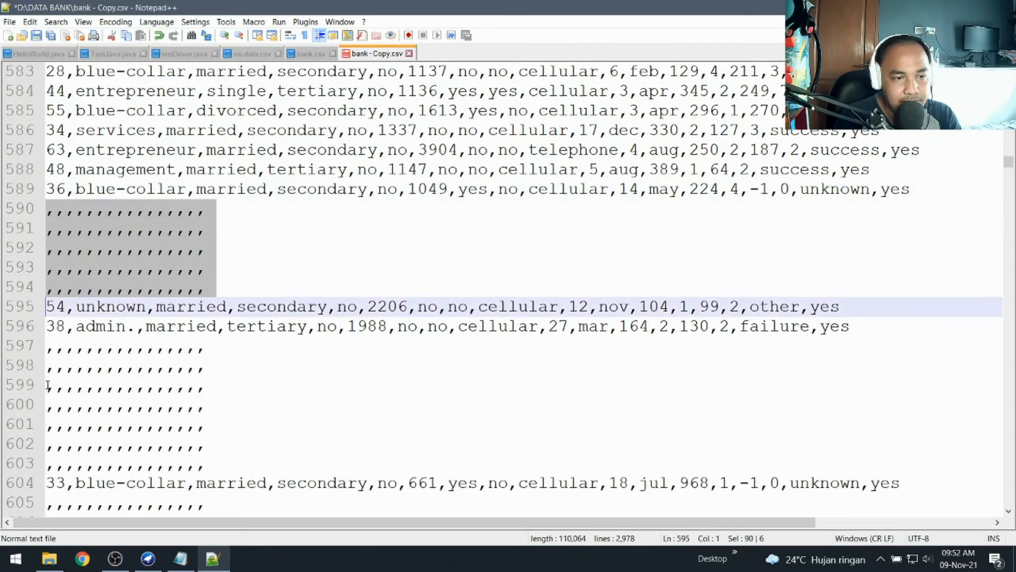
{"action": "key", "text": "shift+Left"}
{"action": "key", "text": "Delete"}
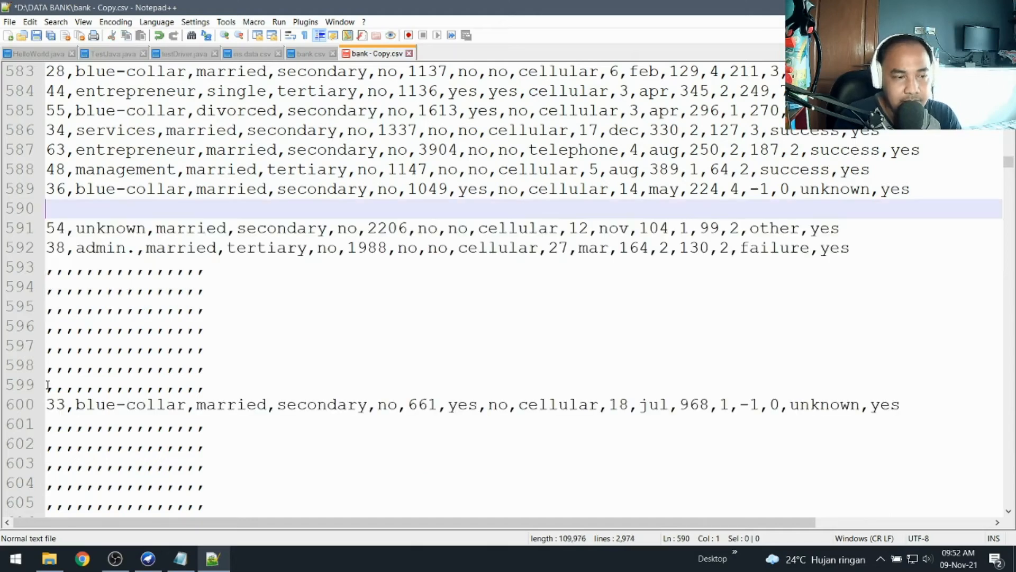
{"action": "key", "text": "Delete"}
Step: Delete the comma-only lines 592 to 598 between the "38,admin." and "33,blue-collar" records
{"action": "key", "text": "Down"}
{"action": "key", "text": "Down"}
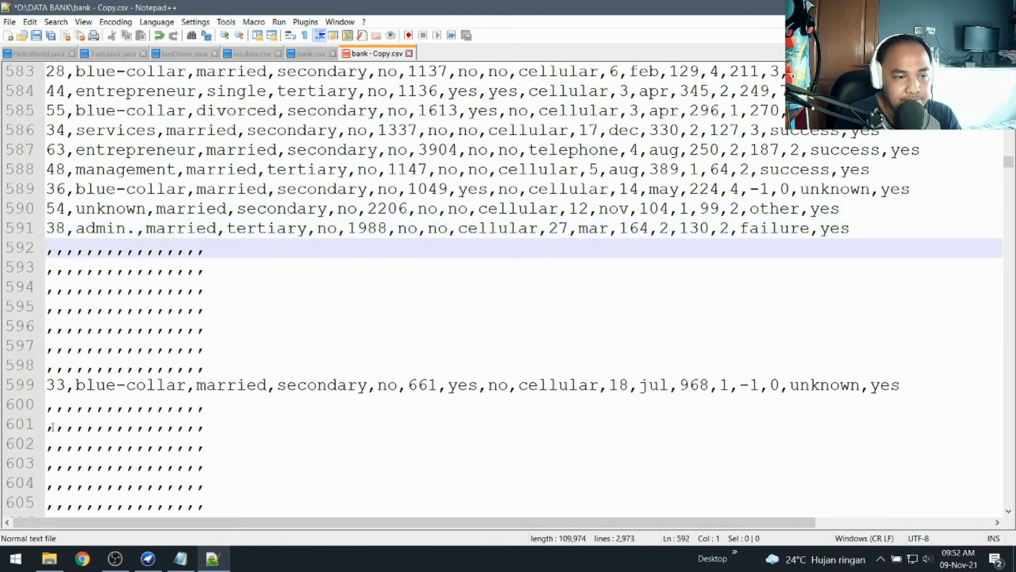
{"action": "left_click_drag", "start_coordinate": [221, 365], "coordinate": [41, 259]}
{"action": "key", "text": "Delete"}
{"action": "key", "text": "BackSpace"}
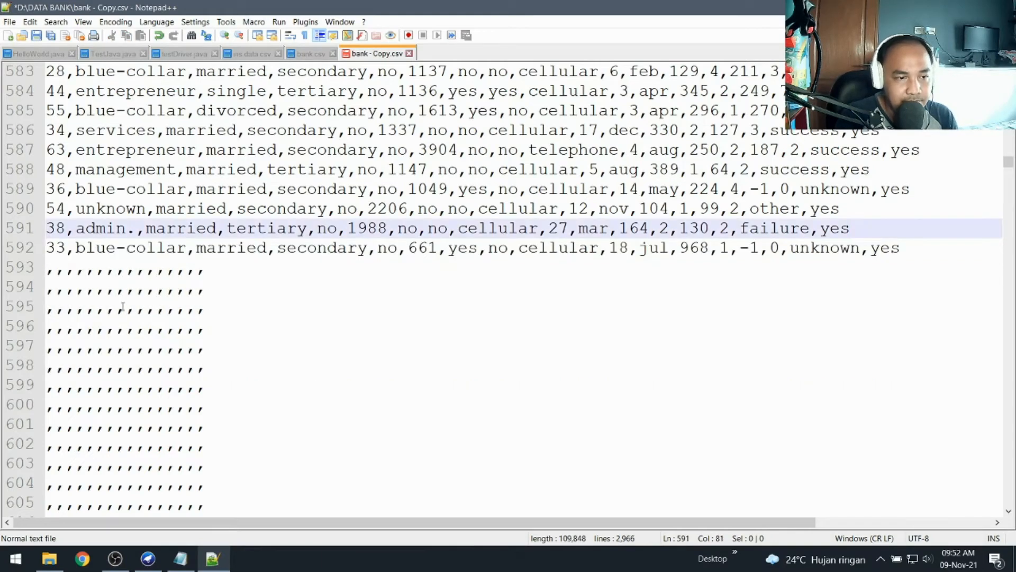
Step: Delete all comma-only and empty lines from the "33,blue-collar" record down to the "37,technician,married,unknown" record
{"action": "left_click_drag", "start_coordinate": [49, 270], "coordinate": [220, 201]}
{"action": "key", "text": "Delete"}
{"action": "key", "text": "Delete"}
{"action": "key", "text": "BackSpace"}
{"action": "key", "text": "Delete"}
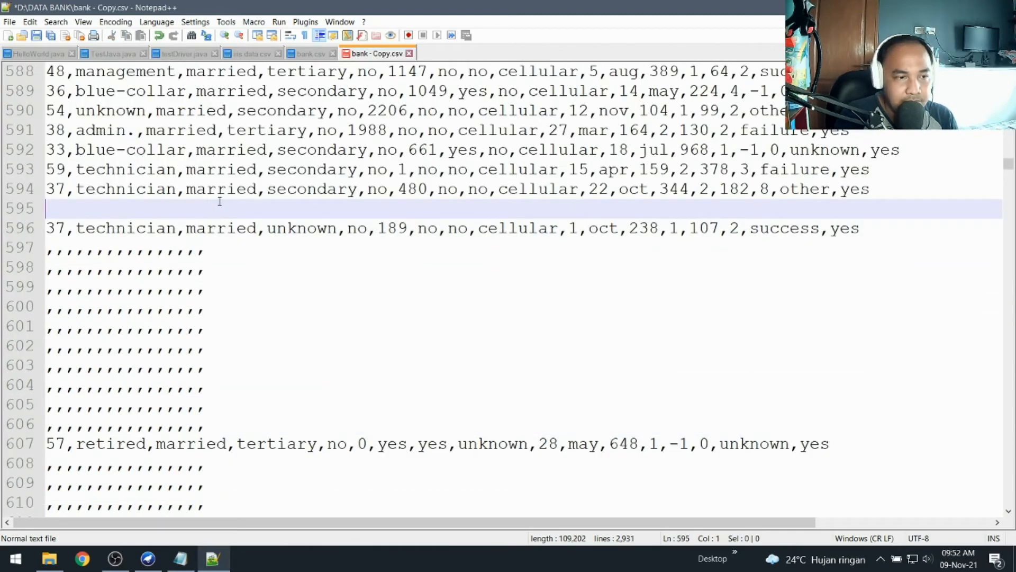
{"action": "key", "text": "BackSpace"}
Step: Delete the comma-only lines between the "37,technician,married,unknown" and "57,retired" records, leaving no empty line
{"action": "left_click_drag", "start_coordinate": [46, 232], "coordinate": [232, 409]}
{"action": "key", "text": "Delete"}
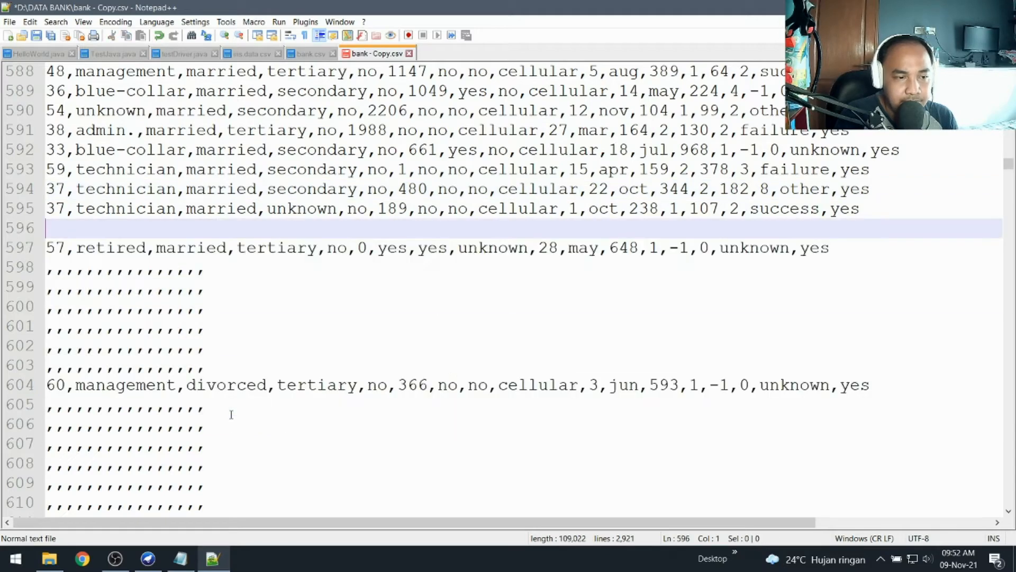
{"action": "key", "text": "BackSpace"}
Step: Delete the comma-only lines between the "57,retired" and "60,management,divorced" records, leaving no empty line
{"action": "left_click_drag", "start_coordinate": [47, 248], "coordinate": [236, 344]}
{"action": "key", "text": "Delete"}
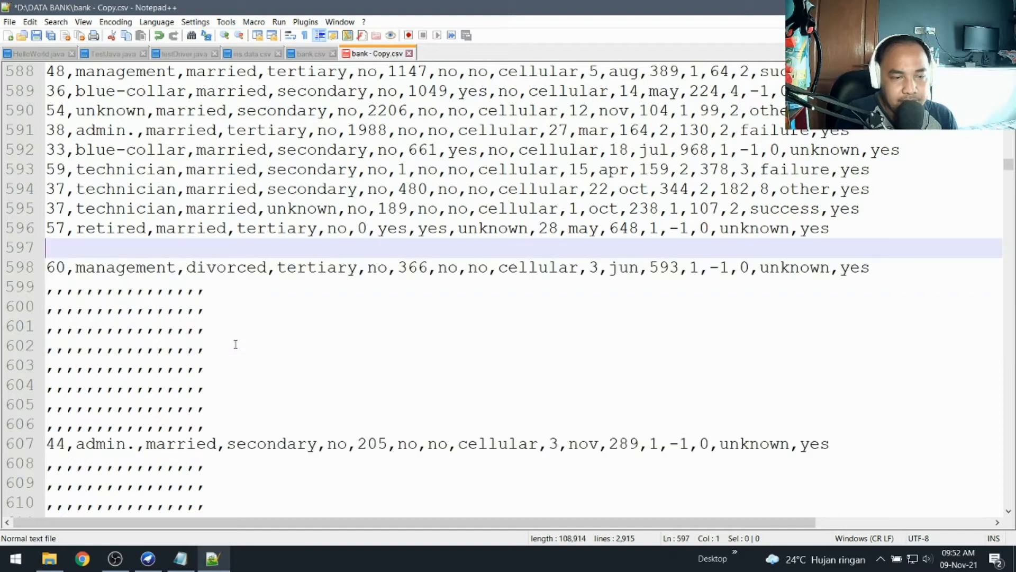
{"action": "key", "text": "BackSpace"}
Step: Delete the comma-only lines between the "60,management,divorced" and "44,admin." records, leaving no empty line
{"action": "left_click_drag", "start_coordinate": [47, 268], "coordinate": [223, 411]}
{"action": "key", "text": "Delete"}
{"action": "key", "text": "BackSpace"}
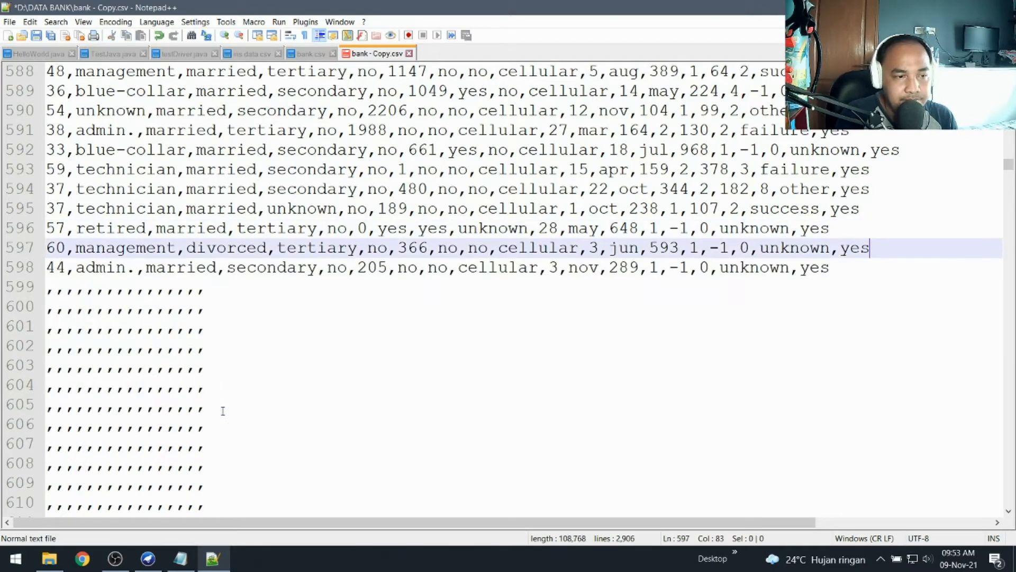
Step: Delete the comma-only lines between the "44,admin.", "32,technician" and "33,management" records so these follow one another directly
{"action": "left_click_drag", "start_coordinate": [48, 288], "coordinate": [211, 462]}
{"action": "key", "text": "Delete"}
{"action": "key", "text": "BackSpace"}
{"action": "key", "text": "Delete"}
{"action": "key", "text": "BackSpace"}
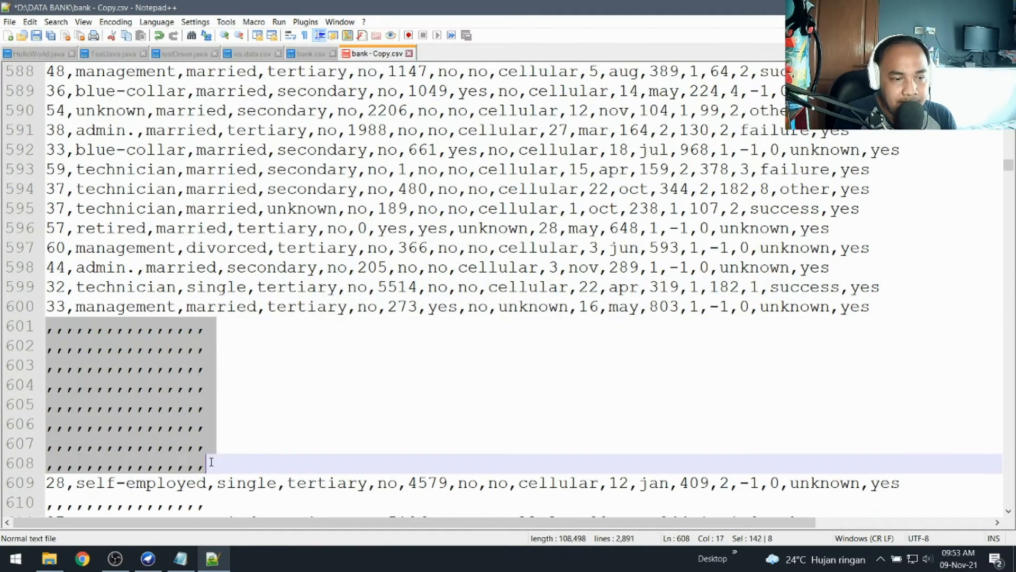
Step: Delete the comma-only lines directly before and after the "28,self-employed" record, leaving no empty lines
{"action": "key", "text": "Delete"}
{"action": "key", "text": "BackSpace"}
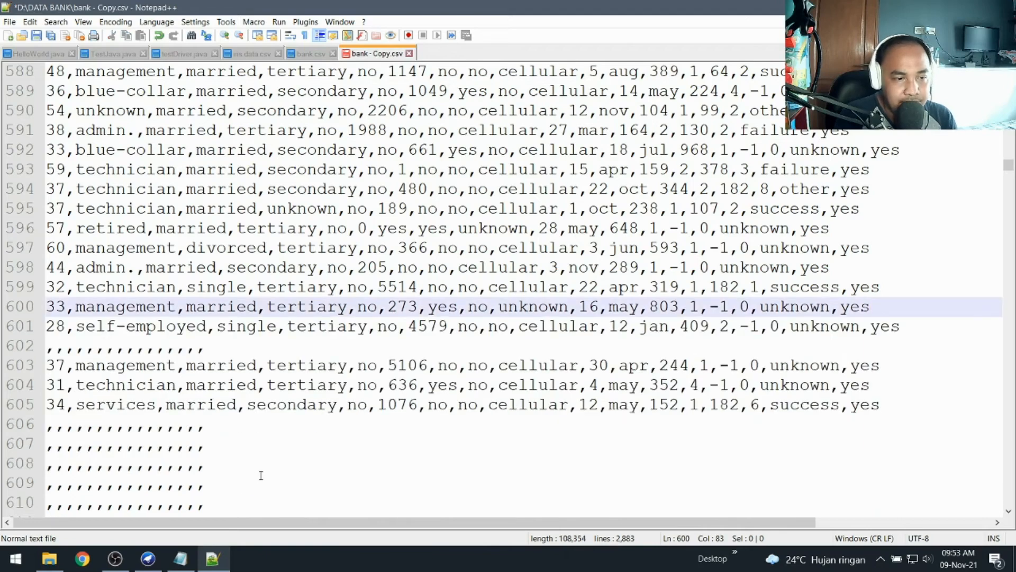
{"action": "left_click_drag", "start_coordinate": [220, 348], "coordinate": [39, 350]}
{"action": "key", "text": "Delete"}
{"action": "key", "text": "BackSpace"}
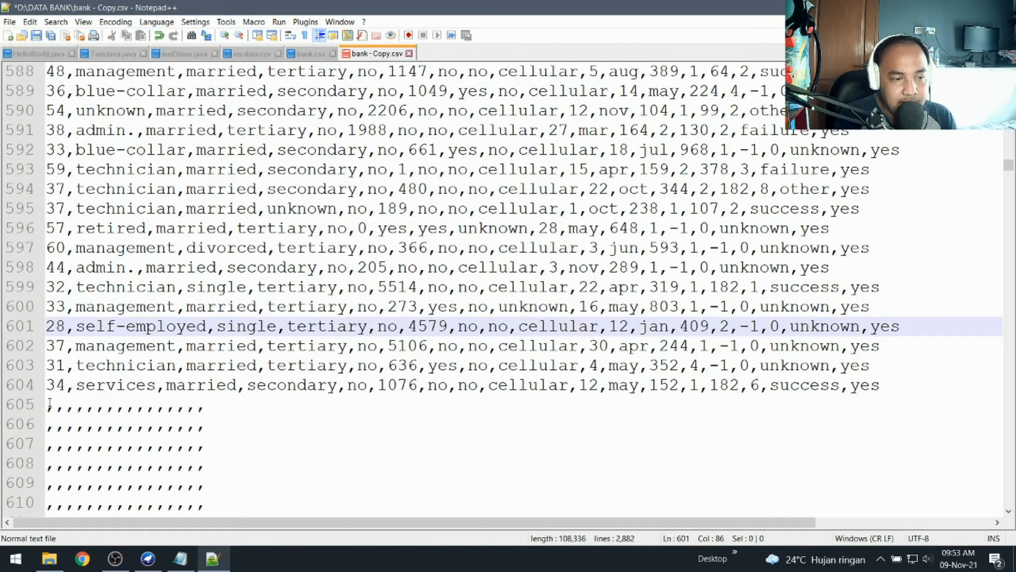
Step: Delete the comma-only lines between the "34,services" and "54,retired,divorced" records, leaving no empty line
{"action": "left_click_drag", "start_coordinate": [49, 403], "coordinate": [206, 78]}
{"action": "key", "text": "BackSpace"}
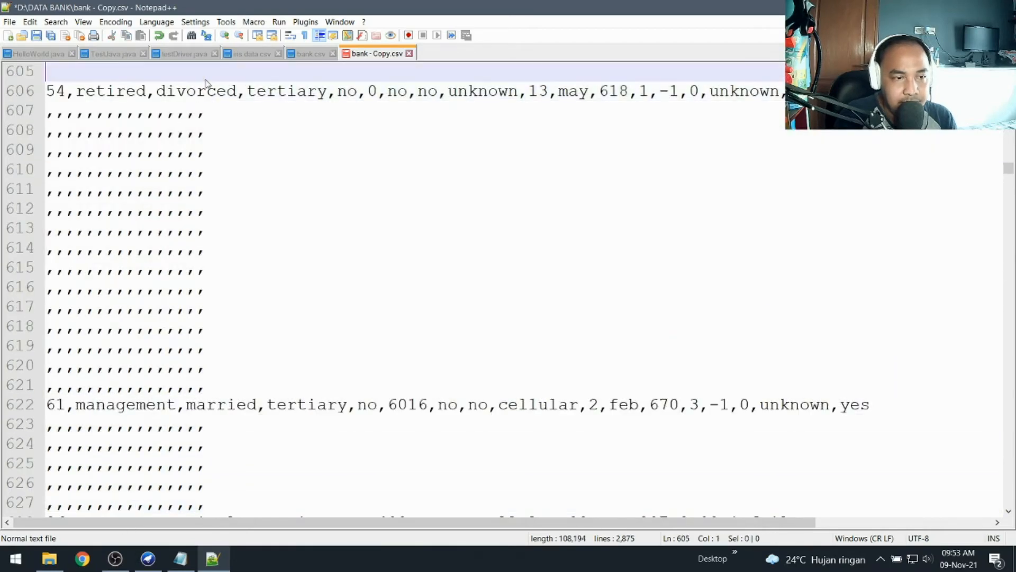
{"action": "key", "text": "BackSpace"}
Step: Delete the comma-only lines between the "54,retired,divorced" and "61,management" records
{"action": "key", "text": "Down"}
{"action": "key", "text": "Down"}
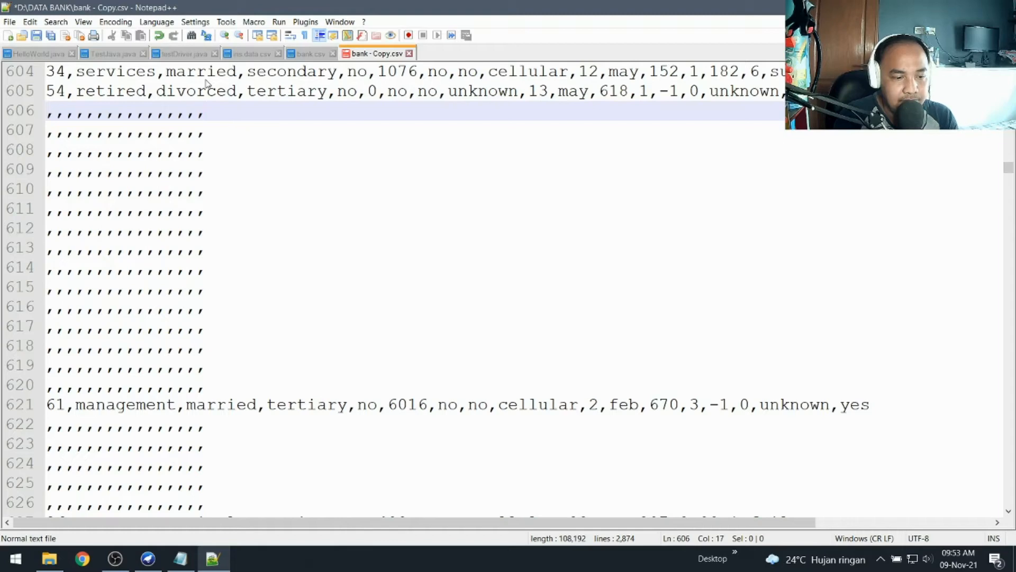
{"action": "key", "text": "shift+Down"}
{"action": "key", "text": "shift+Down"}
{"action": "key", "text": "shift+Down"}
{"action": "key", "text": "shift+Down"}
{"action": "key", "text": "shift+Down"}
{"action": "key", "text": "shift+Down"}
{"action": "key", "text": "shift+Down"}
{"action": "key", "text": "shift+Down"}
{"action": "key", "text": "shift+Down"}
{"action": "key", "text": "shift+Down"}
{"action": "key", "text": "shift+Down"}
{"action": "key", "text": "shift+Down"}
{"action": "key", "text": "shift+Down"}
{"action": "key", "text": "shift+Down"}
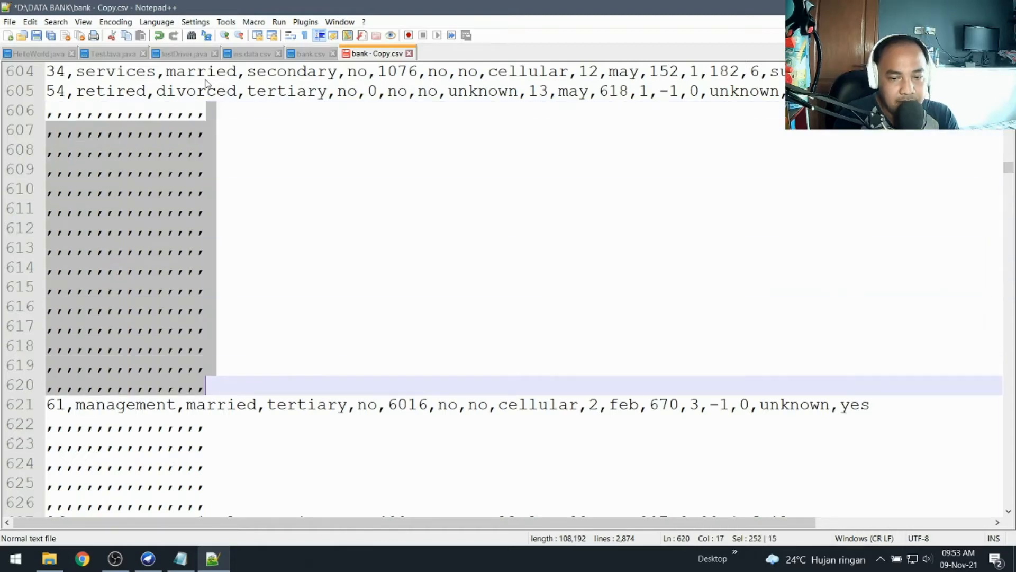
{"action": "key", "text": "BackSpace"}
{"action": "key", "text": "BackSpace"}
{"action": "key", "text": "BackSpace"}
{"action": "key", "text": "BackSpace"}
{"action": "key", "text": "BackSpace"}
{"action": "key", "text": "BackSpace"}
{"action": "key", "text": "BackSpace"}
{"action": "key", "text": "BackSpace"}
{"action": "key", "text": "BackSpace"}
{"action": "key", "text": "BackSpace"}
{"action": "key", "text": "BackSpace"}
{"action": "key", "text": "BackSpace"}
{"action": "key", "text": "BackSpace"}
{"action": "key", "text": "BackSpace"}
{"action": "key", "text": "BackSpace"}
{"action": "key", "text": "BackSpace"}
{"action": "key", "text": "BackSpace"}
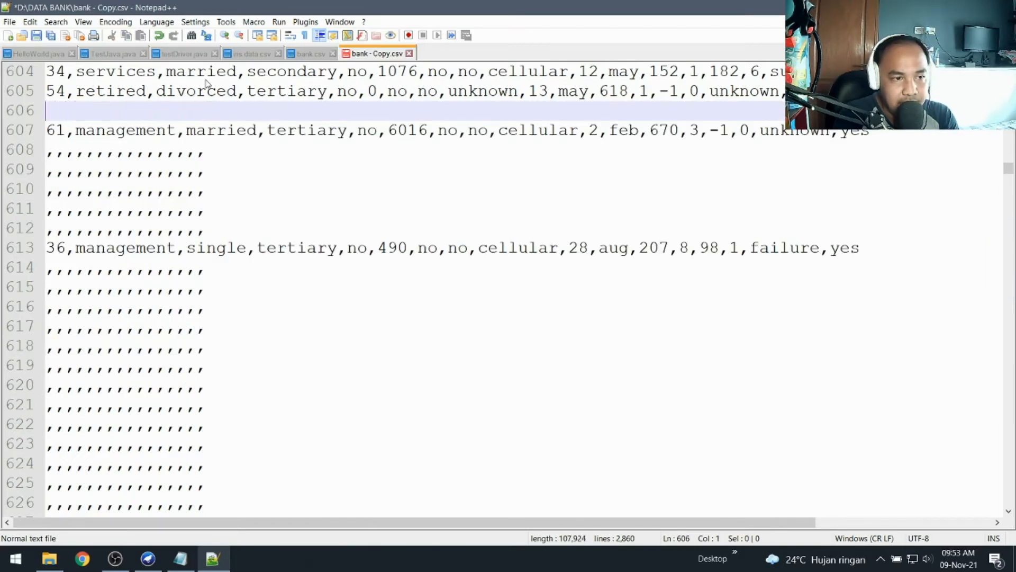
Step: Delete the comma-only lines directly before and after the "36,management,single" record, leaving no empty lines between the records from "54,retired" on
{"action": "key", "text": "Down"}
{"action": "key", "text": "Down"}
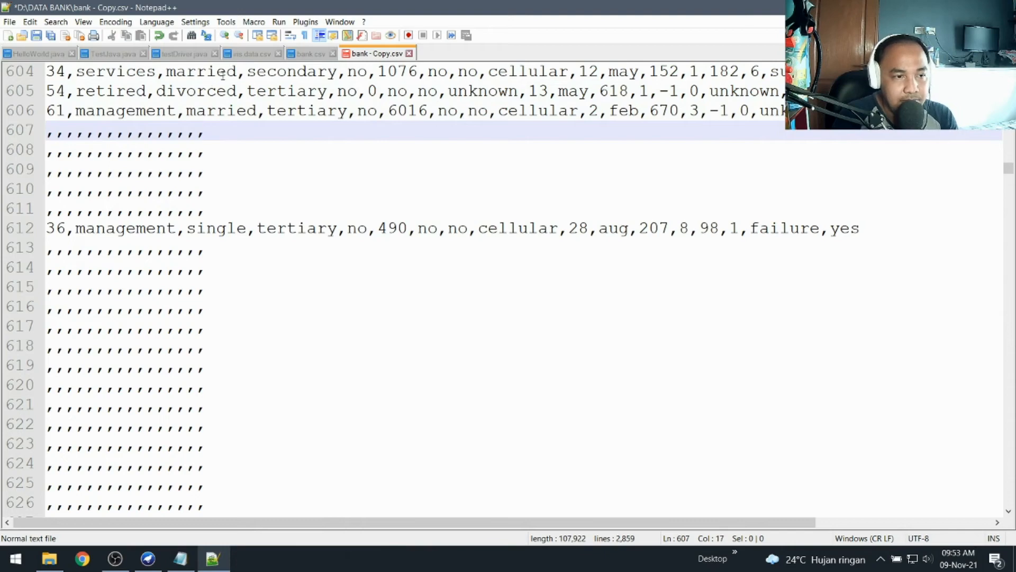
{"action": "left_click_drag", "start_coordinate": [54, 130], "coordinate": [222, 211]}
{"action": "key", "text": "BackSpace"}
{"action": "key", "text": "BackSpace"}
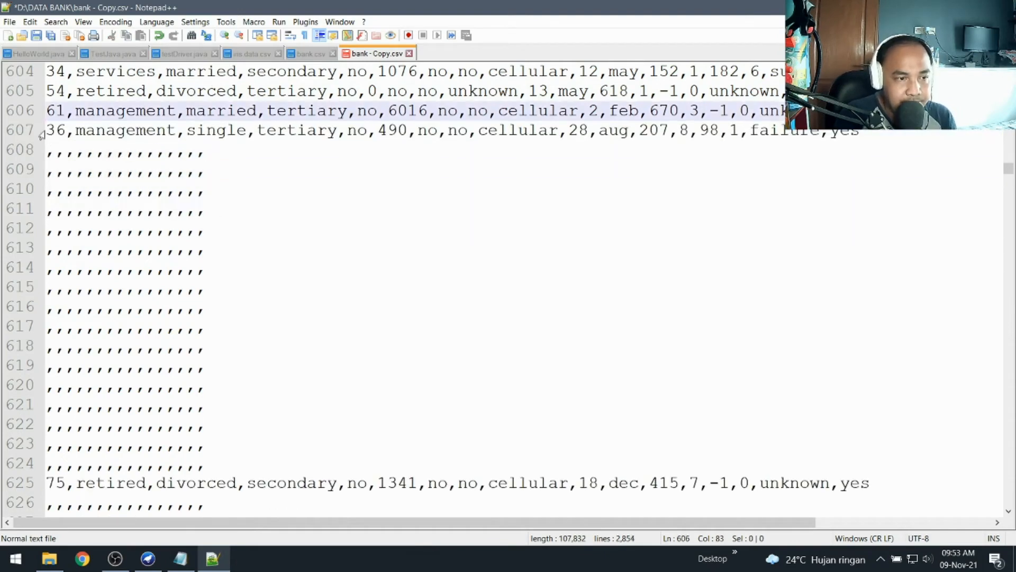
{"action": "left_click_drag", "start_coordinate": [50, 152], "coordinate": [229, 460]}
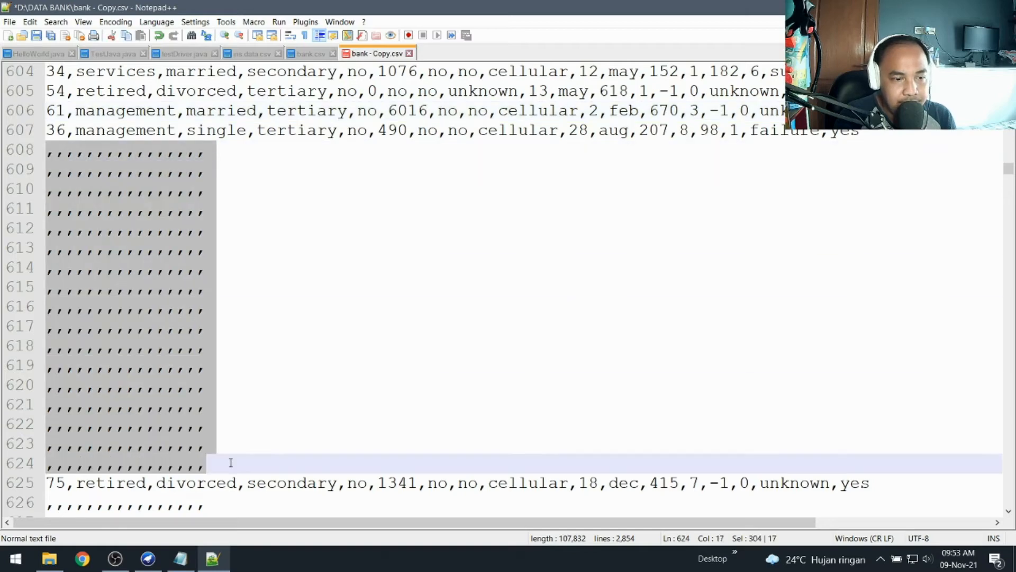
{"action": "key", "text": "BackSpace"}
{"action": "key", "text": "BackSpace"}
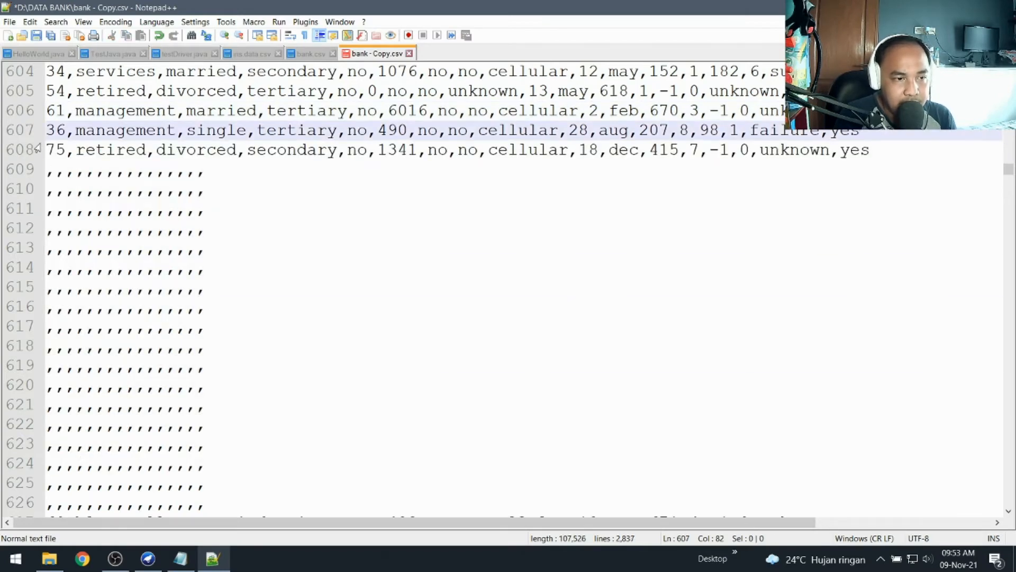
Step: Delete the comma-only lines directly before and after the "60,blue-collar" record, leaving no empty lines
{"action": "left_click_drag", "start_coordinate": [48, 168], "coordinate": [213, 352]}
{"action": "key", "text": "BackSpace"}
{"action": "key", "text": "BackSpace"}
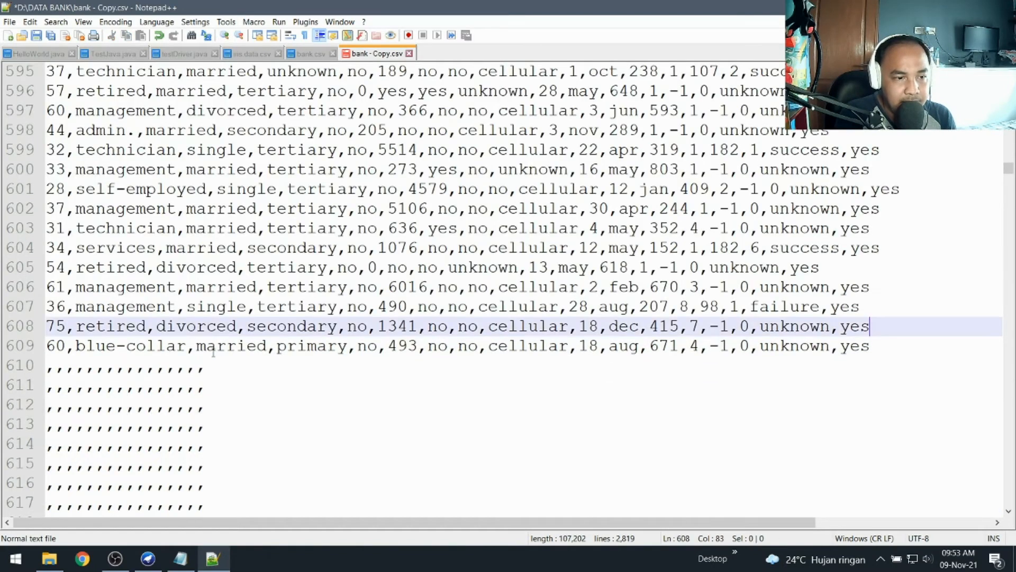
{"action": "left_click_drag", "start_coordinate": [48, 369], "coordinate": [226, 132]}
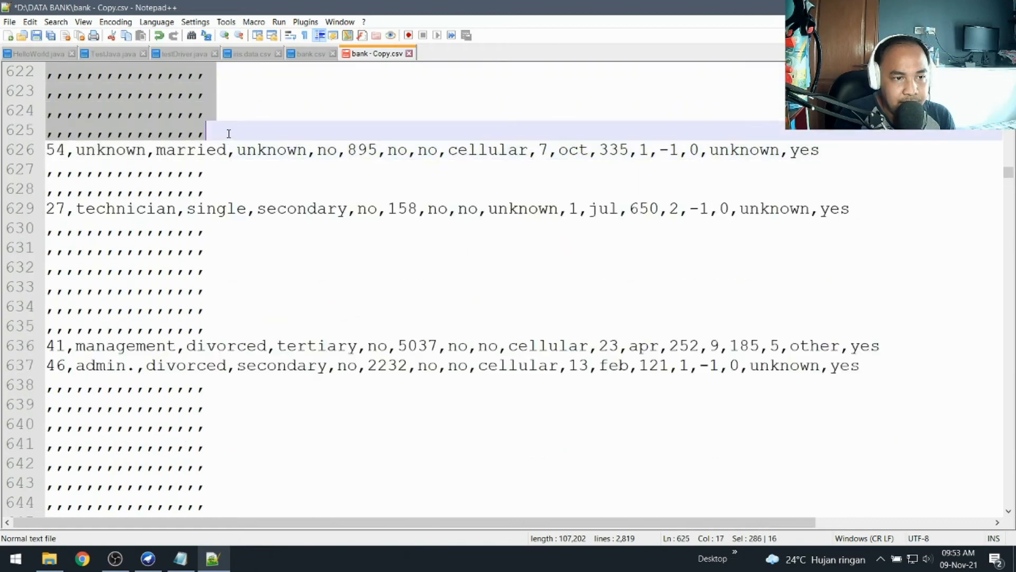
{"action": "key", "text": "BackSpace"}
{"action": "key", "text": "BackSpace"}
Step: Delete the comma-only lines directly before and after the "27,technician" record, leaving no empty lines
{"action": "left_click_drag", "start_coordinate": [227, 168], "coordinate": [38, 150]}
{"action": "key", "text": "BackSpace"}
{"action": "key", "text": "BackSpace"}
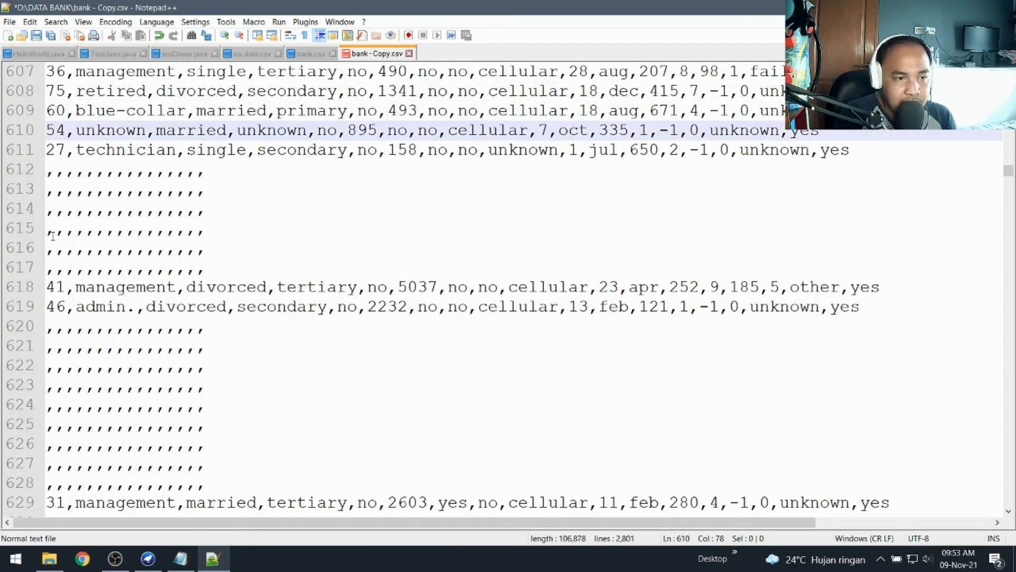
{"action": "left_click_drag", "start_coordinate": [254, 265], "coordinate": [2, 168]}
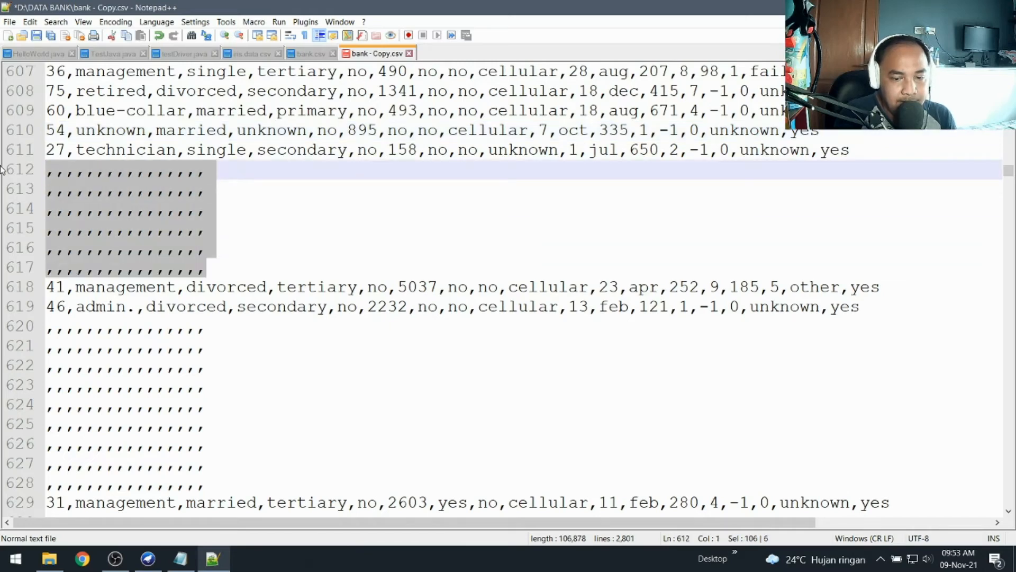
{"action": "key", "text": "BackSpace"}
{"action": "key", "text": "BackSpace"}
Step: Delete the comma-only lines directly before and after the "31,management,married" record, leaving no empty lines
{"action": "left_click_drag", "start_coordinate": [264, 369], "coordinate": [1, 210]}
{"action": "key", "text": "BackSpace"}
{"action": "key", "text": "BackSpace"}
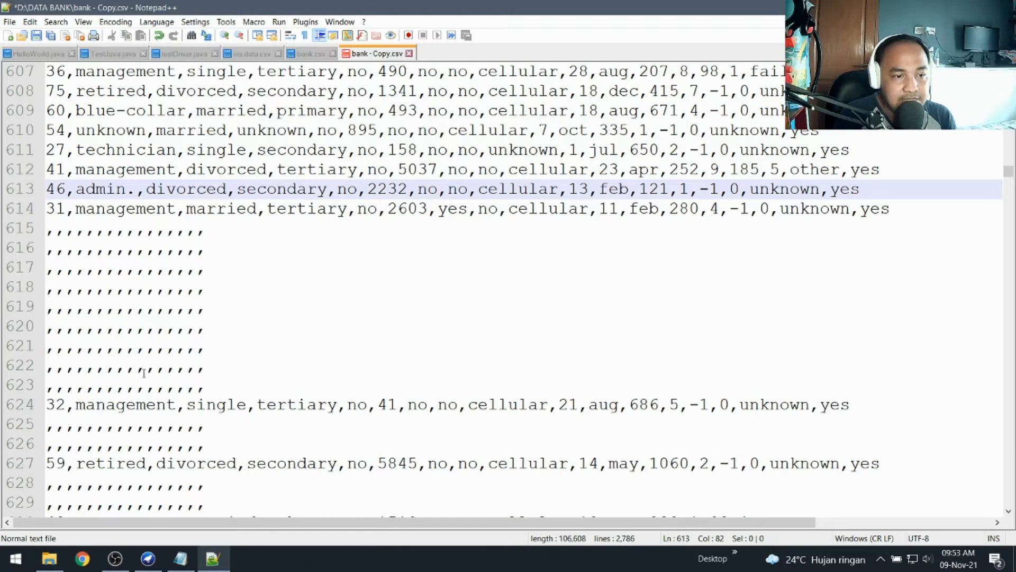
{"action": "left_click_drag", "start_coordinate": [233, 388], "coordinate": [6, 228]}
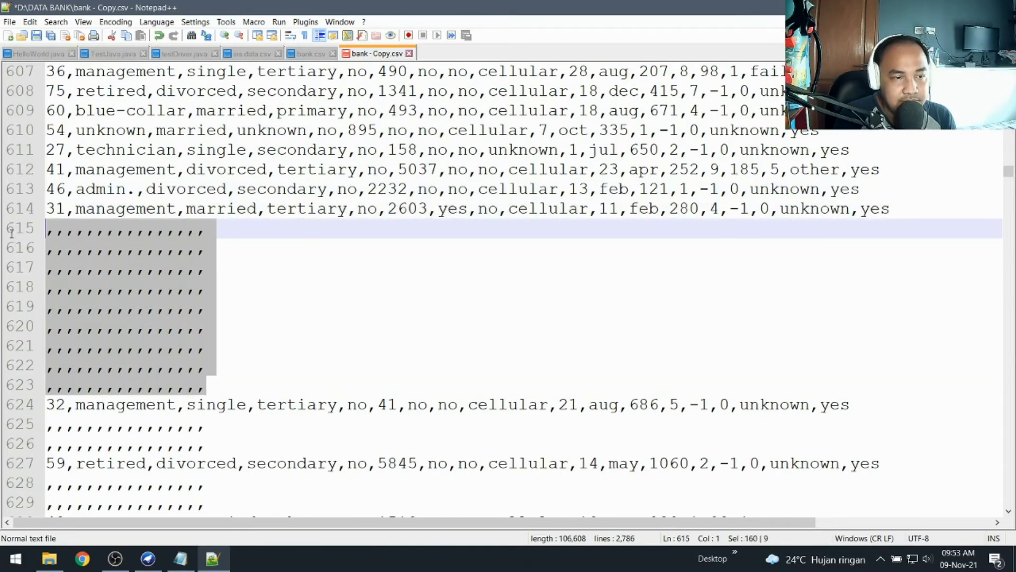
{"action": "key", "text": "BackSpace"}
{"action": "key", "text": "BackSpace"}
Step: Delete the comma-only lines between the "32,management" and "59,retired" records and save the file
{"action": "left_click_drag", "start_coordinate": [241, 274], "coordinate": [50, 252]}
{"action": "key", "text": "BackSpace"}
{"action": "key", "text": "BackSpace"}
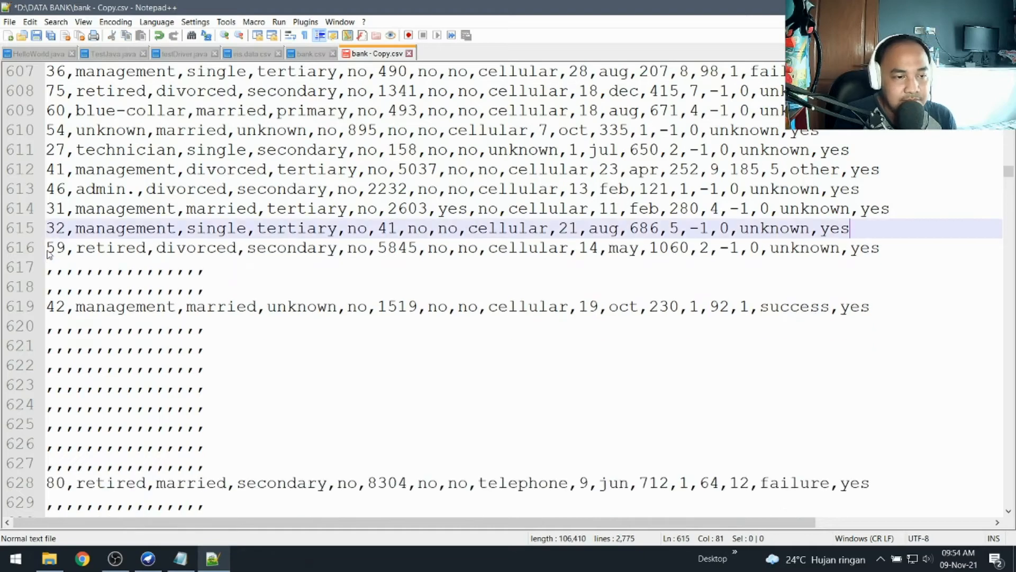
{"action": "key", "text": "ctrl+s"}
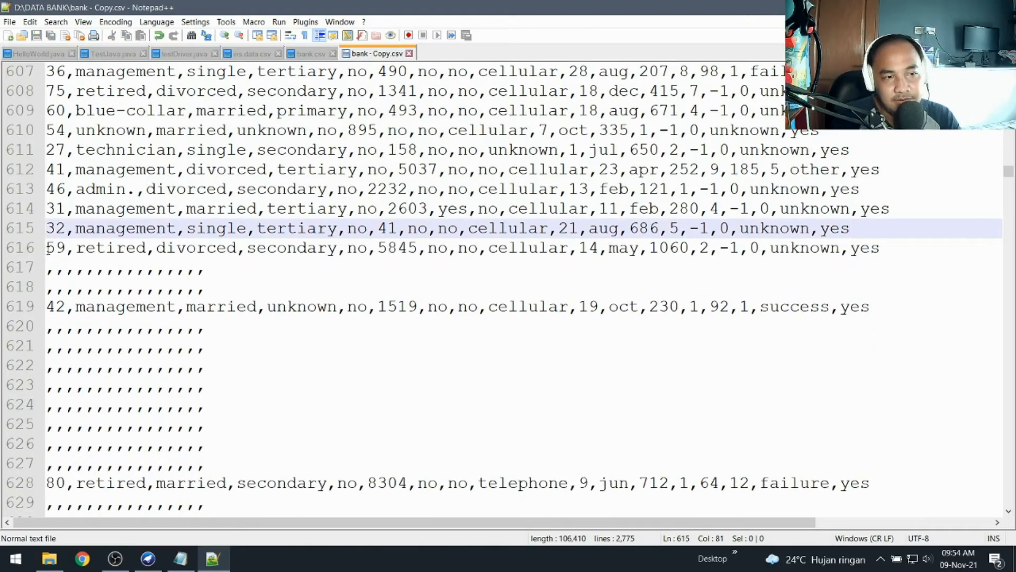
Step: Close the text editor and open bank - Copy.csv in Excel to check its rows for remaining blank ones
{"action": "key", "text": "alt+F4"}
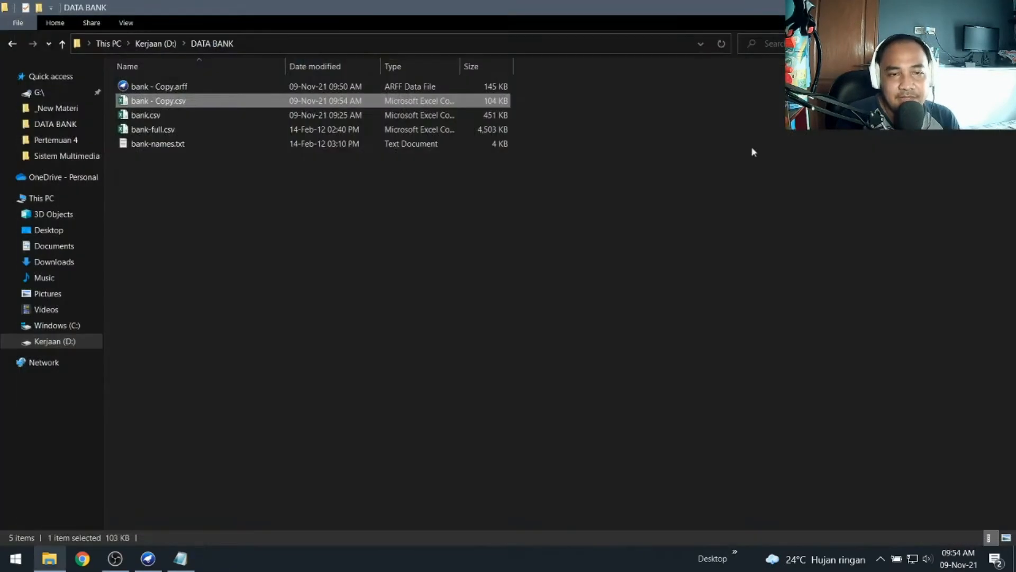
{"action": "right_click", "coordinate": [295, 101]}
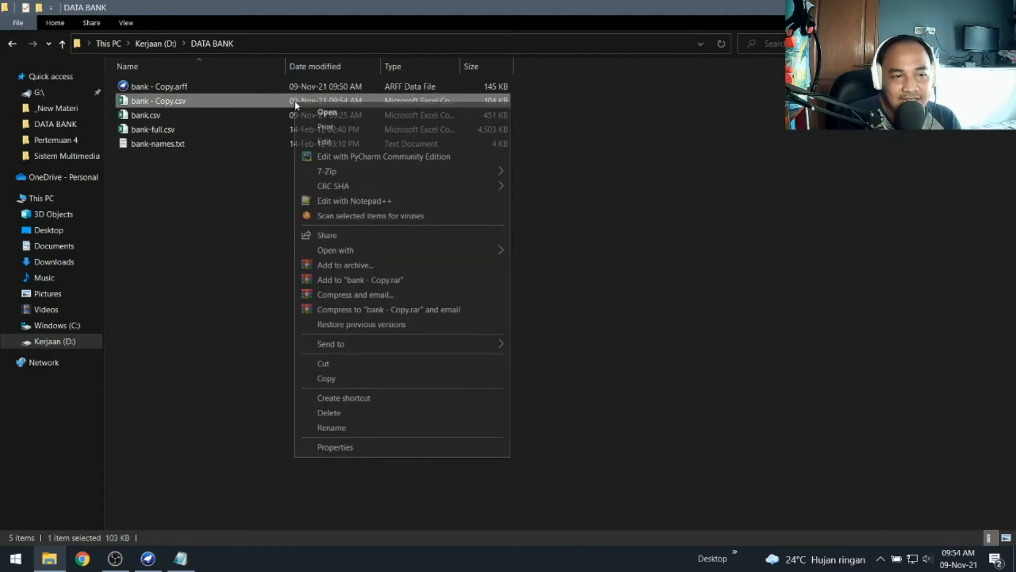
{"action": "mouse_move", "coordinate": [402, 249]}
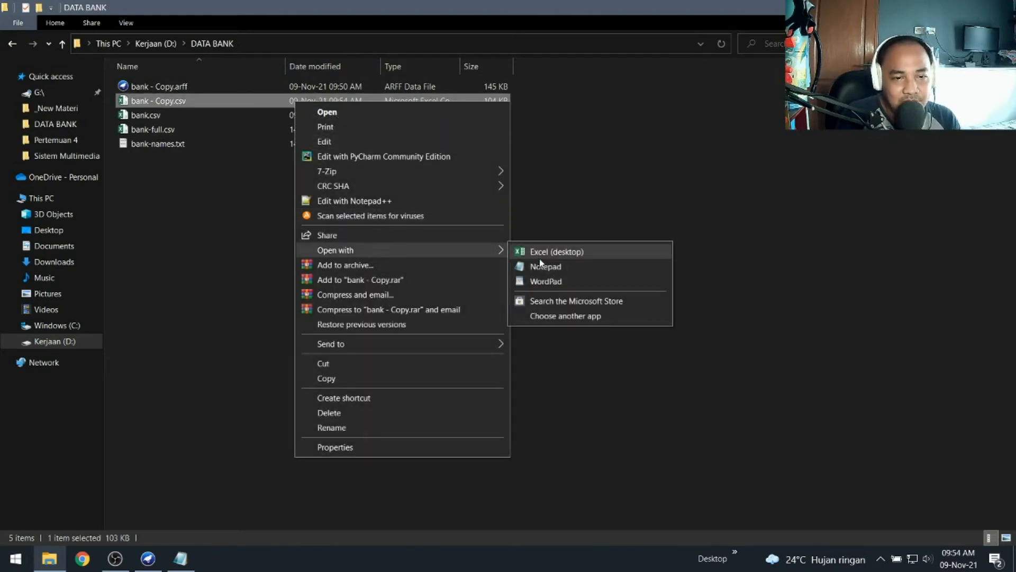
{"action": "left_click", "coordinate": [540, 253]}
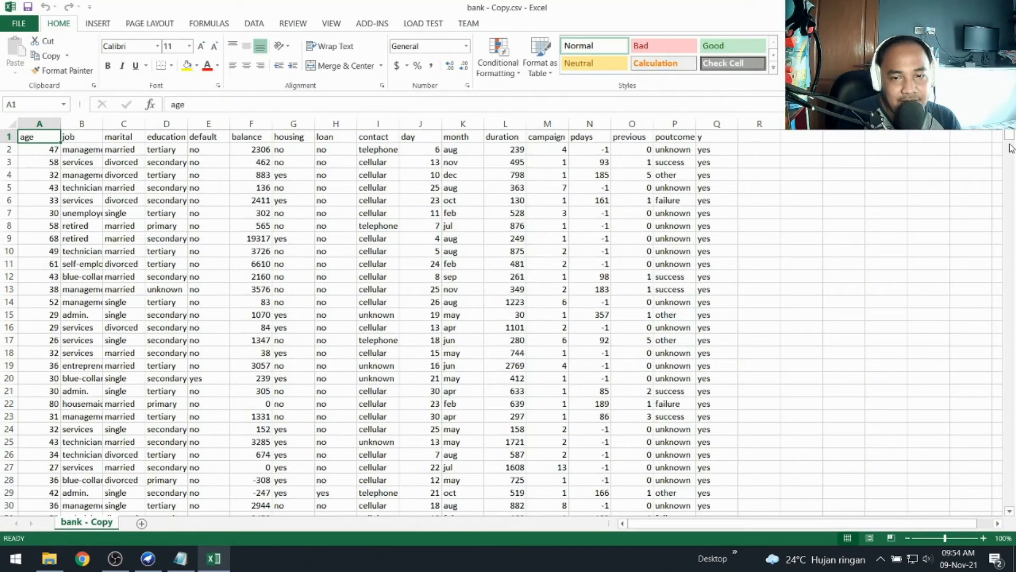
{"action": "mouse_move", "coordinate": [1010, 136]}
{"action": "left_mouse_down"}
{"action": "mouse_move", "coordinate": [1012, 295]}
{"action": "mouse_move", "coordinate": [1010, 135]}
{"action": "left_mouse_up"}
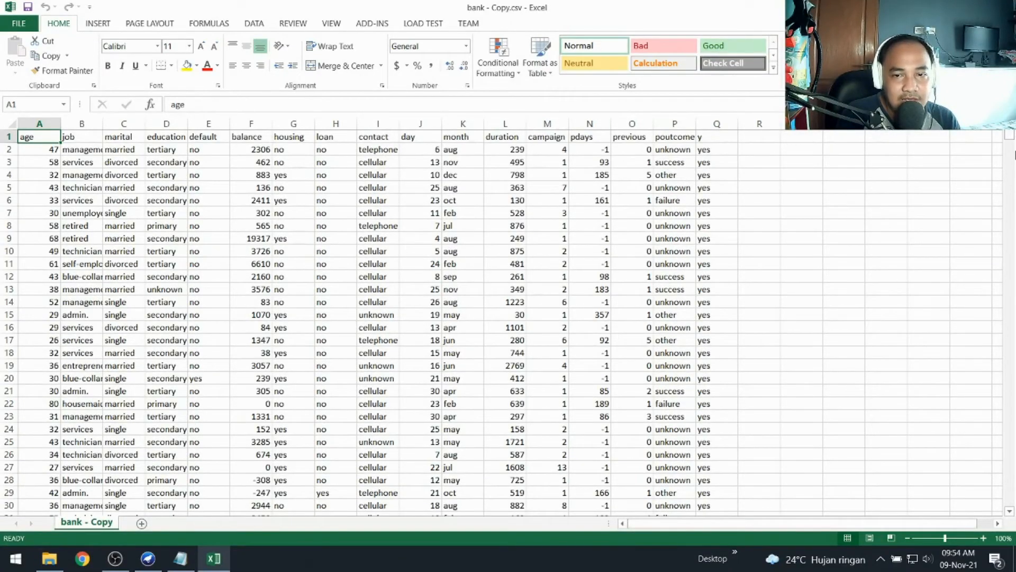
{"action": "left_click_drag", "start_coordinate": [1011, 142], "coordinate": [1008, 195]}
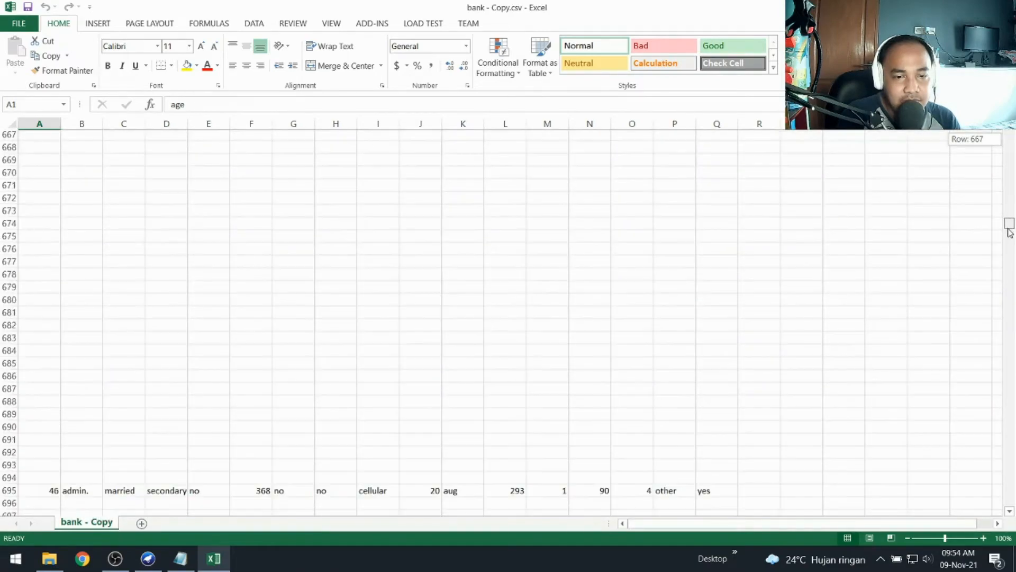
{"action": "left_click_drag", "start_coordinate": [1009, 231], "coordinate": [1006, 502]}
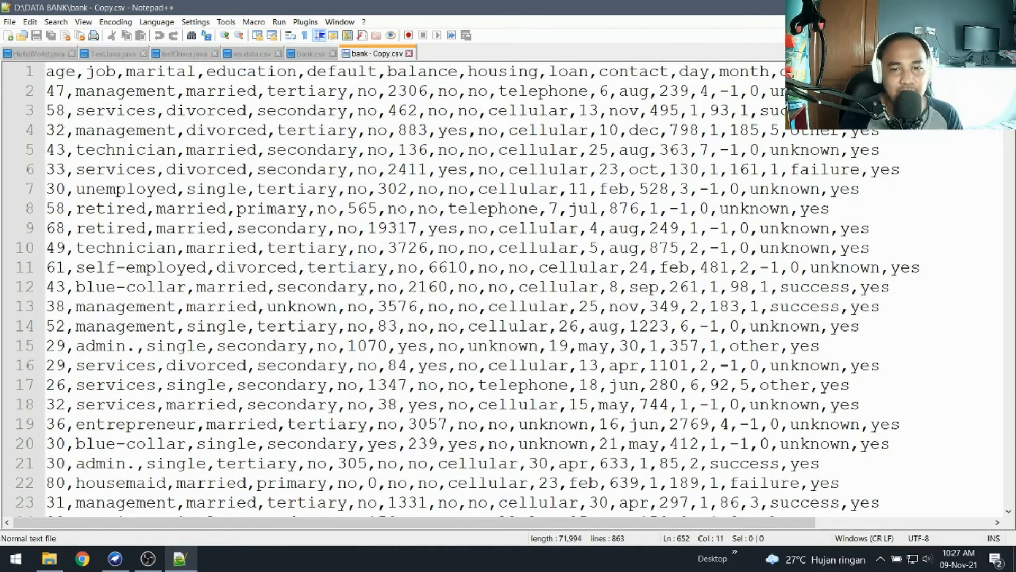
Step: Look through the cleaned bank - Copy.csv in Notepad++ for blank lines, then close it and check the file again in Excel
{"action": "mouse_move", "coordinate": [1009, 78]}
{"action": "left_mouse_down"}
{"action": "mouse_move", "coordinate": [1009, 500]}
{"action": "mouse_move", "coordinate": [1009, 75]}
{"action": "left_mouse_up"}
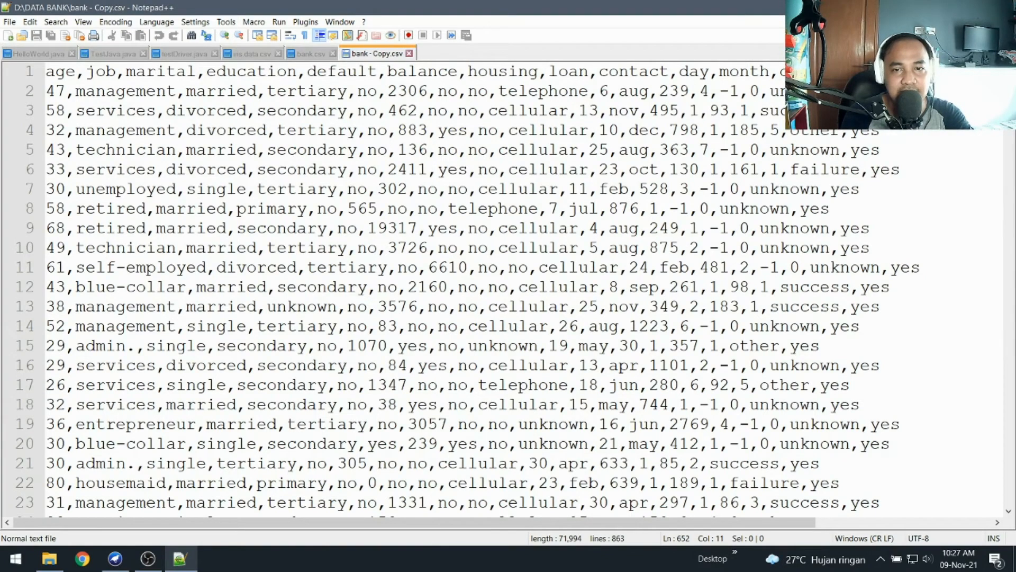
{"action": "left_click", "coordinate": [1002, 7]}
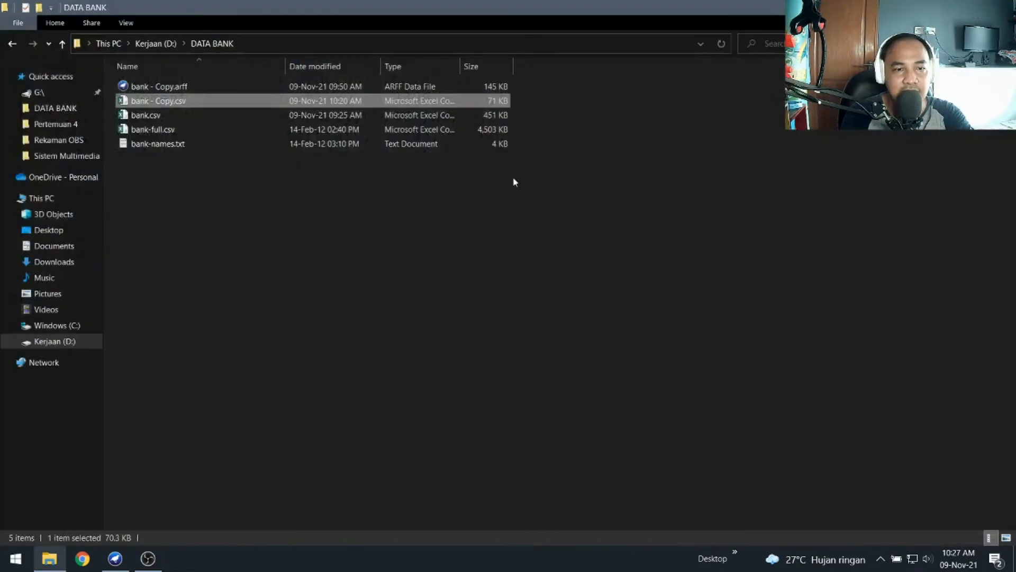
{"action": "right_click", "coordinate": [259, 105]}
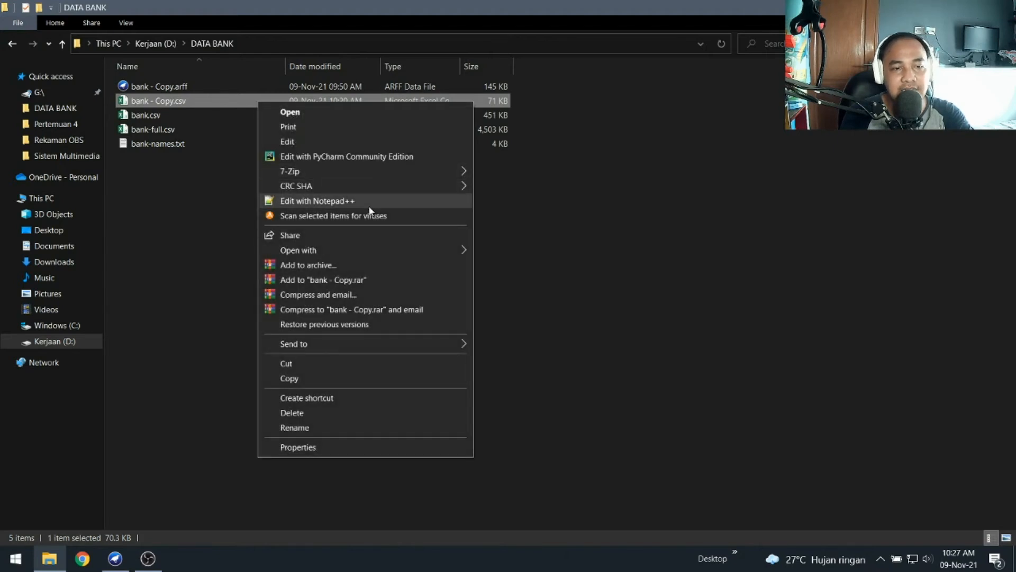
{"action": "mouse_move", "coordinate": [380, 243]}
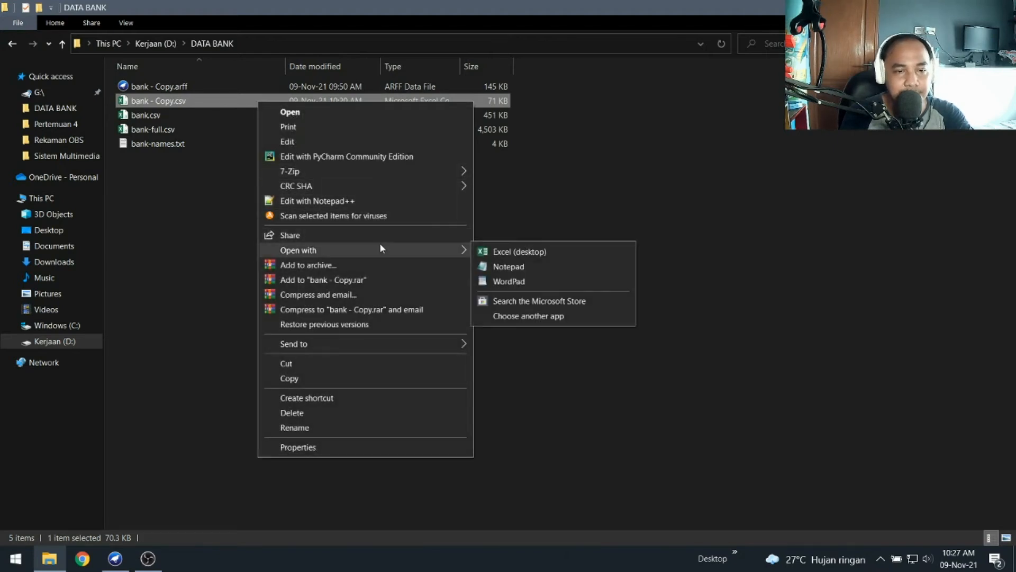
{"action": "left_click", "coordinate": [493, 254]}
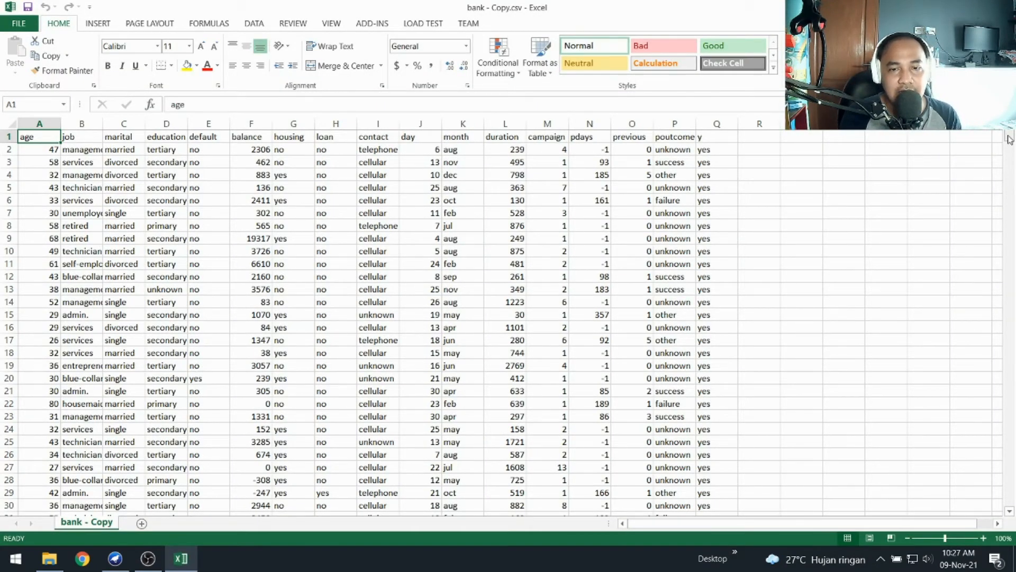
{"action": "mouse_move", "coordinate": [1010, 139]}
{"action": "left_mouse_down"}
{"action": "mouse_move", "coordinate": [1011, 217]}
{"action": "mouse_move", "coordinate": [1012, 132]}
{"action": "left_mouse_up"}
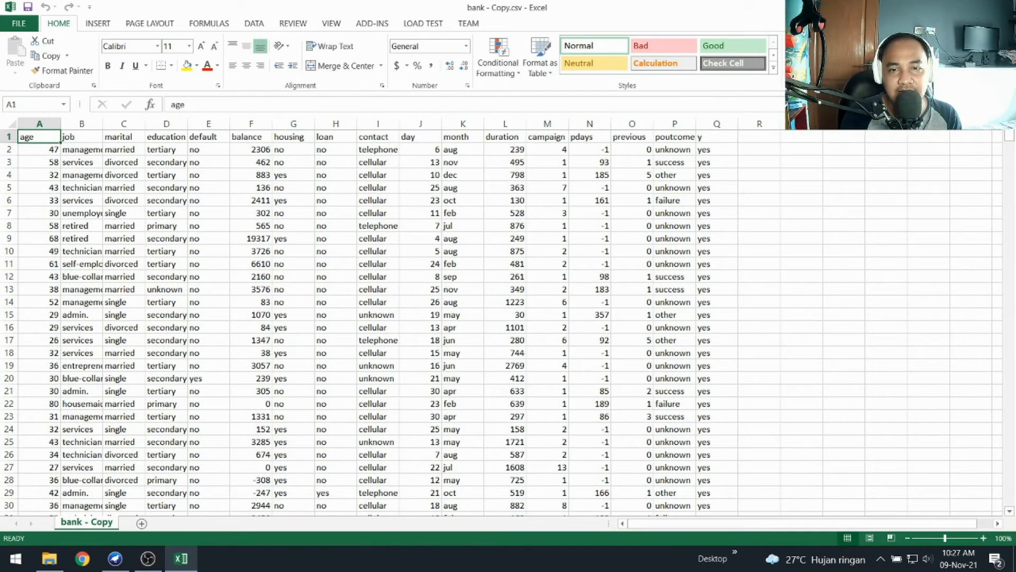
{"action": "left_click", "coordinate": [979, 58]}
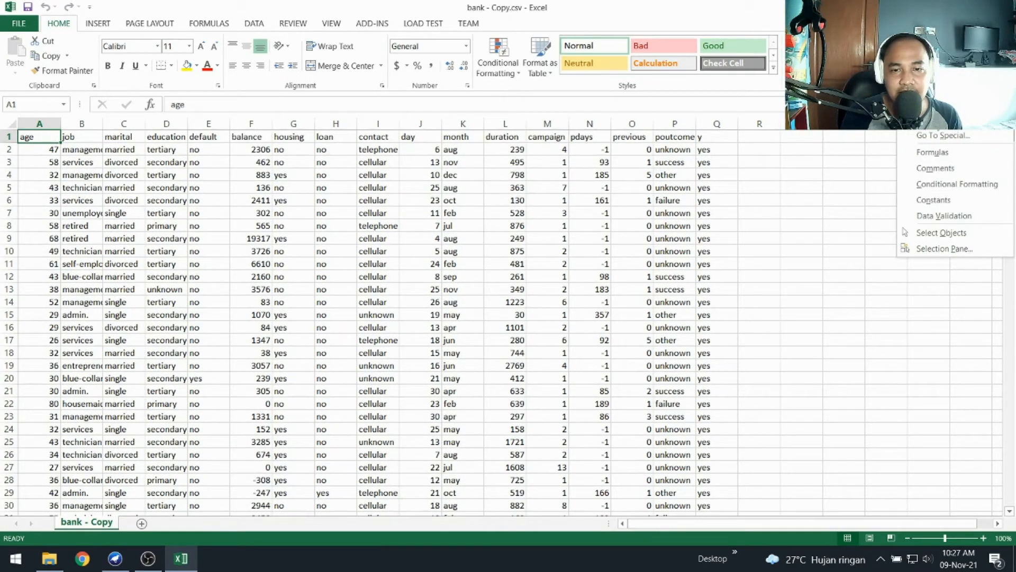
{"action": "left_click", "coordinate": [936, 127]}
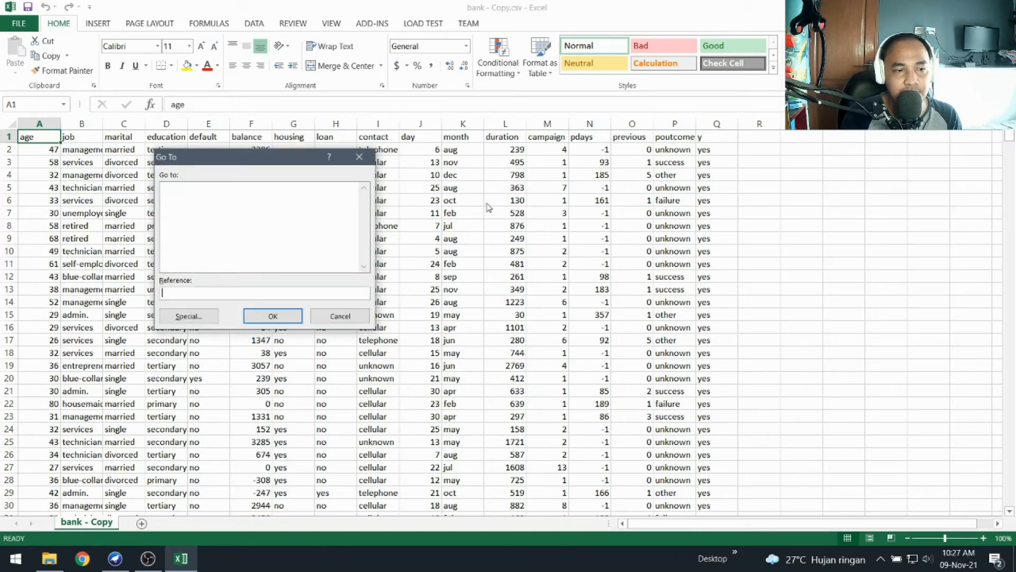
{"action": "left_click", "coordinate": [359, 157]}
Step: Search the bank - Copy sheet for blank cells using Go To Special with the Blanks option
{"action": "left_click", "coordinate": [979, 58]}
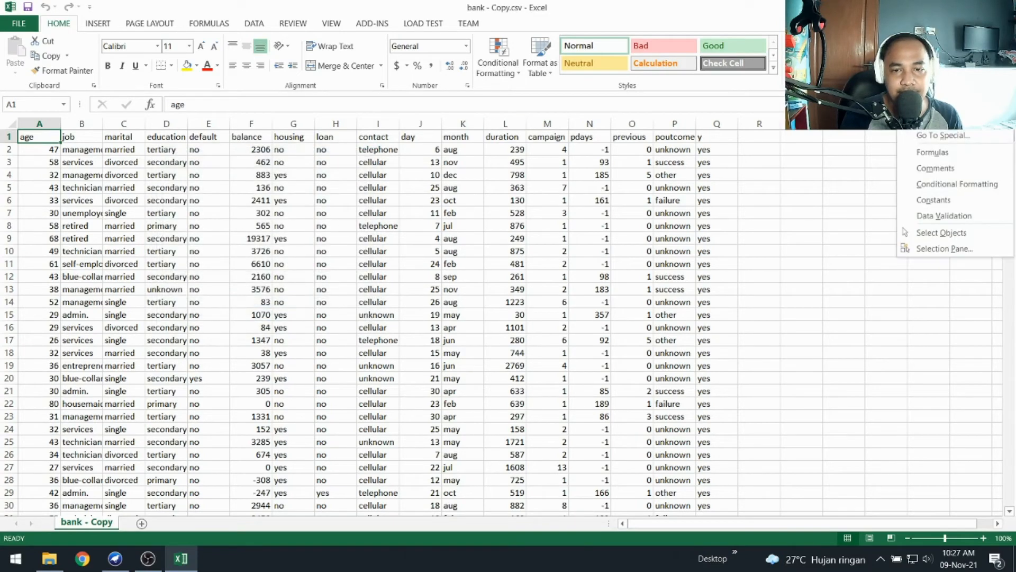
{"action": "left_click", "coordinate": [955, 137]}
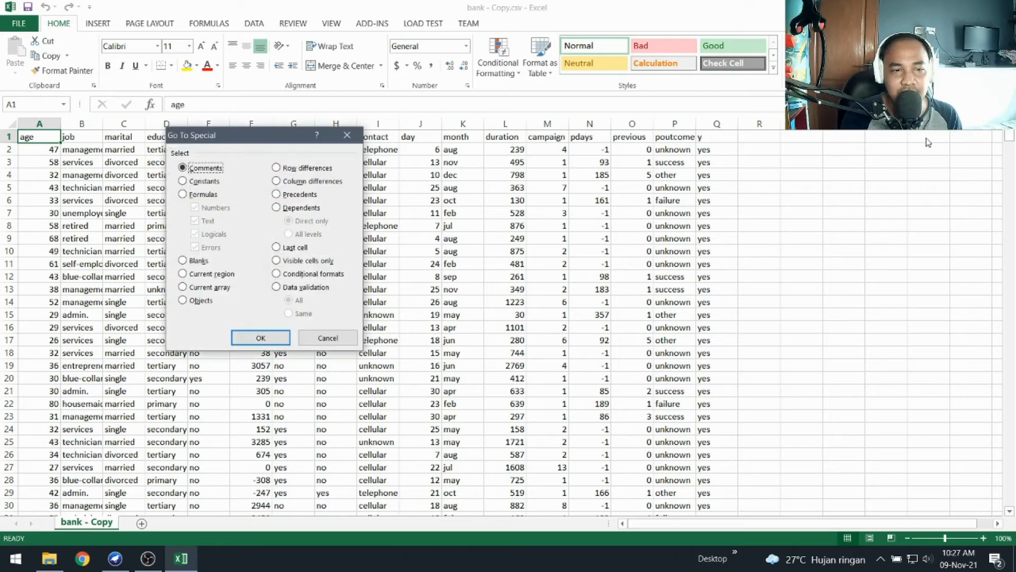
{"action": "left_click", "coordinate": [183, 260]}
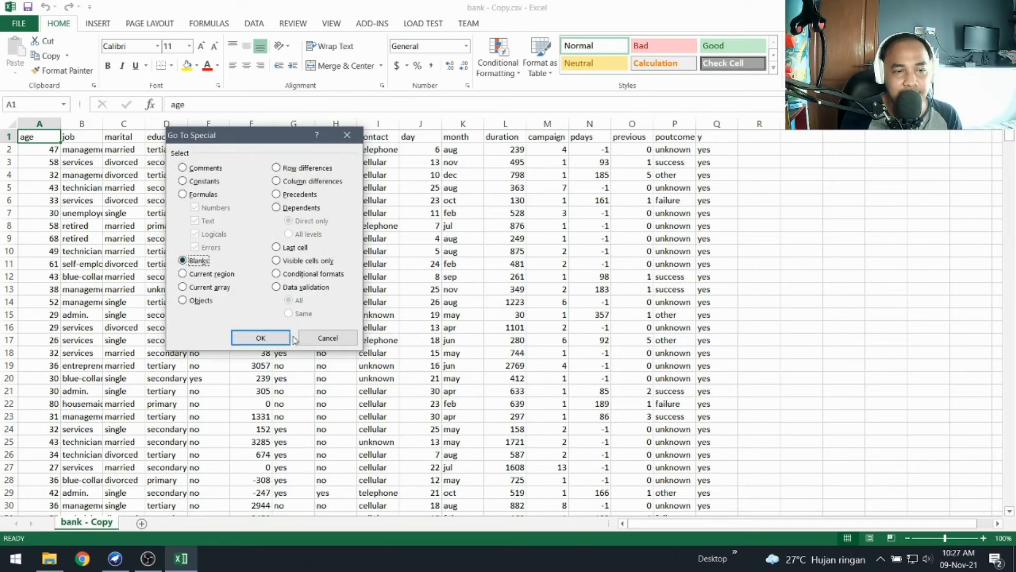
{"action": "left_click", "coordinate": [282, 340]}
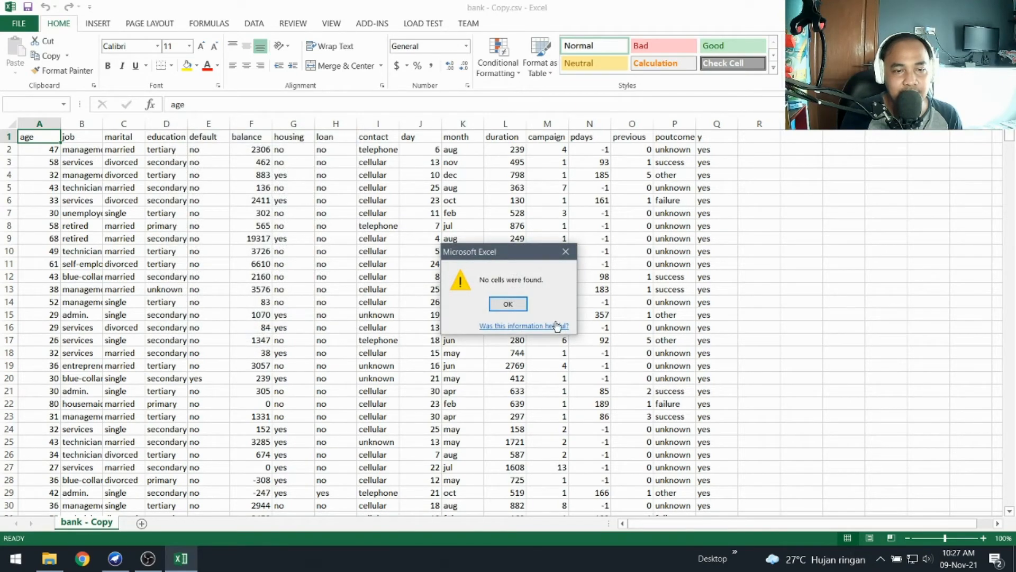
{"action": "left_click", "coordinate": [513, 305]}
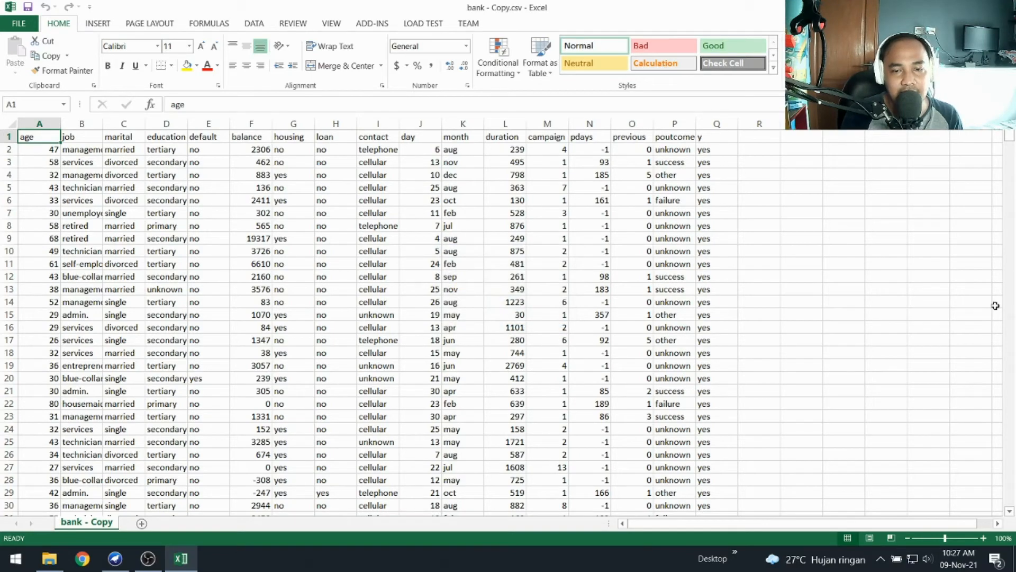
Step: Move the last record from row 862 down to row 863, leaving a blank row between records, and save in CSV format
{"action": "left_click_drag", "start_coordinate": [1010, 137], "coordinate": [1013, 500]}
{"action": "left_click", "coordinate": [43, 504]}
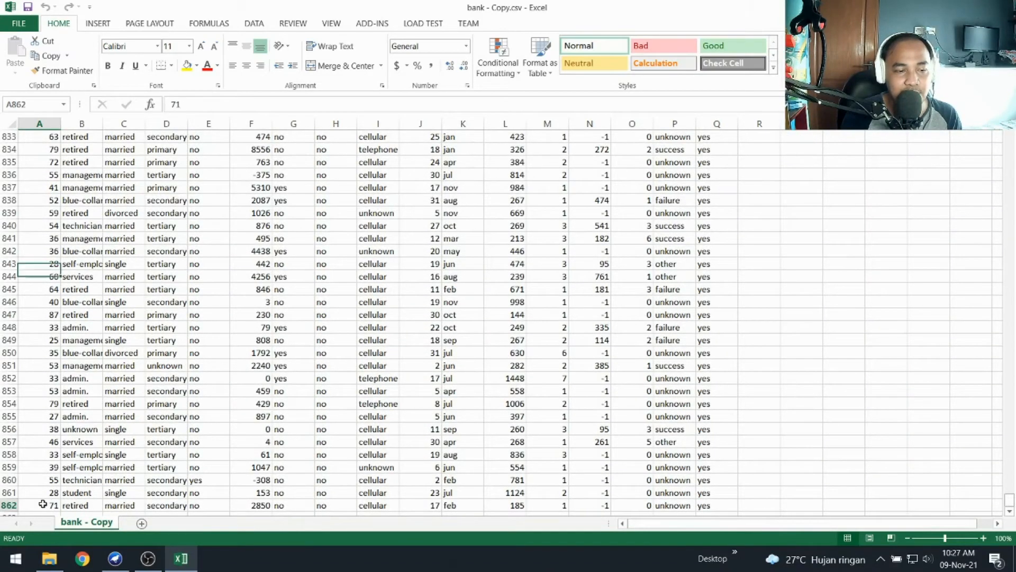
{"action": "key", "text": "shift+Right"}
{"action": "key", "text": "shift+Right"}
{"action": "key", "text": "shift+Right"}
{"action": "key", "text": "shift+Right"}
{"action": "key", "text": "shift+Right"}
{"action": "key", "text": "shift+Right"}
{"action": "key", "text": "shift+Right"}
{"action": "key", "text": "shift+Right"}
{"action": "key", "text": "shift+Right"}
{"action": "key", "text": "shift+Right"}
{"action": "key", "text": "shift+Right"}
{"action": "key", "text": "shift+Right"}
{"action": "key", "text": "shift+Right"}
{"action": "key", "text": "shift+Right"}
{"action": "key", "text": "shift+Right"}
{"action": "key", "text": "shift+Right"}
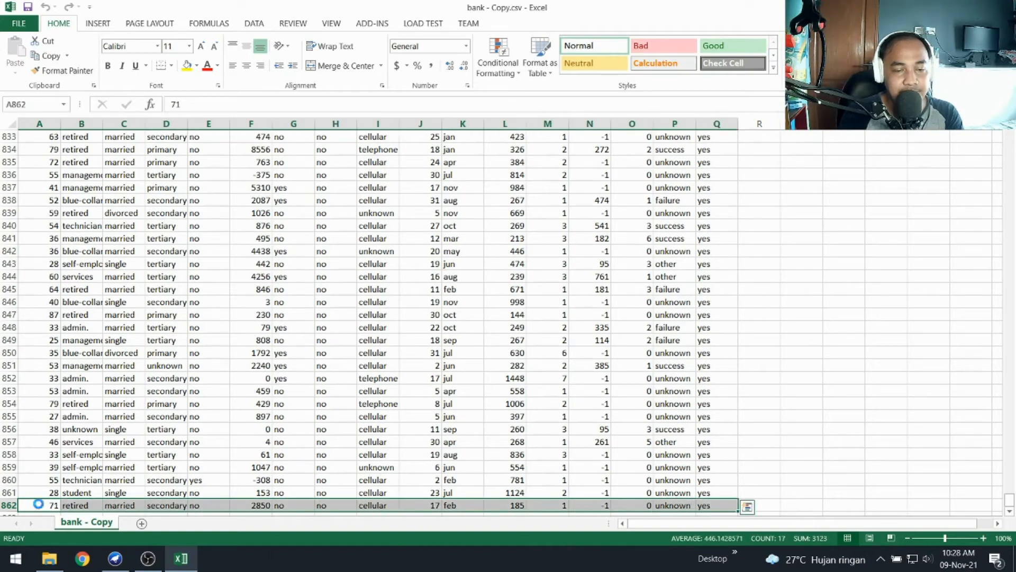
{"action": "key", "text": "ctrl+c"}
{"action": "key", "text": "Down"}
{"action": "key", "text": "ctrl+v"}
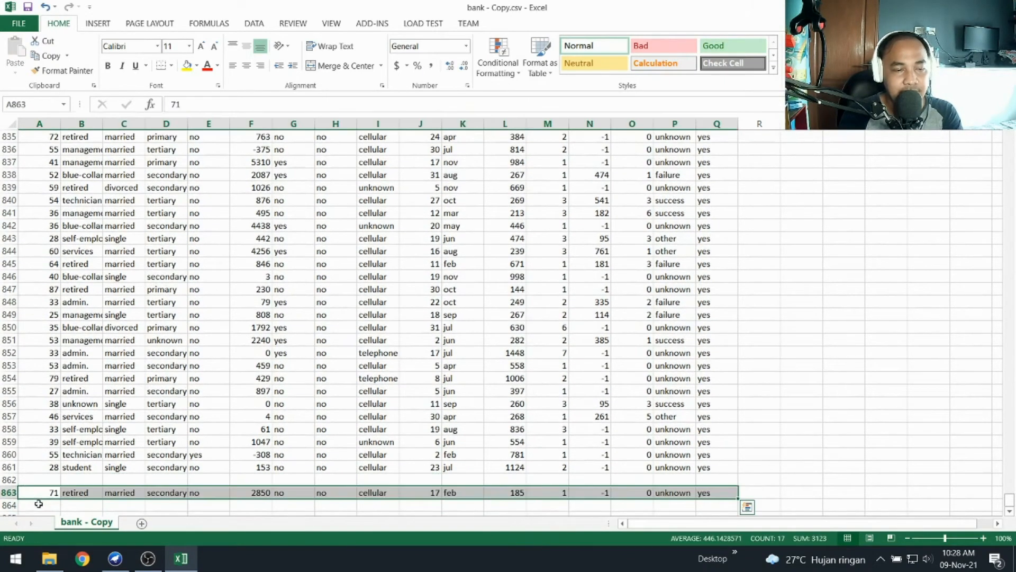
{"action": "key", "text": "ctrl+s"}
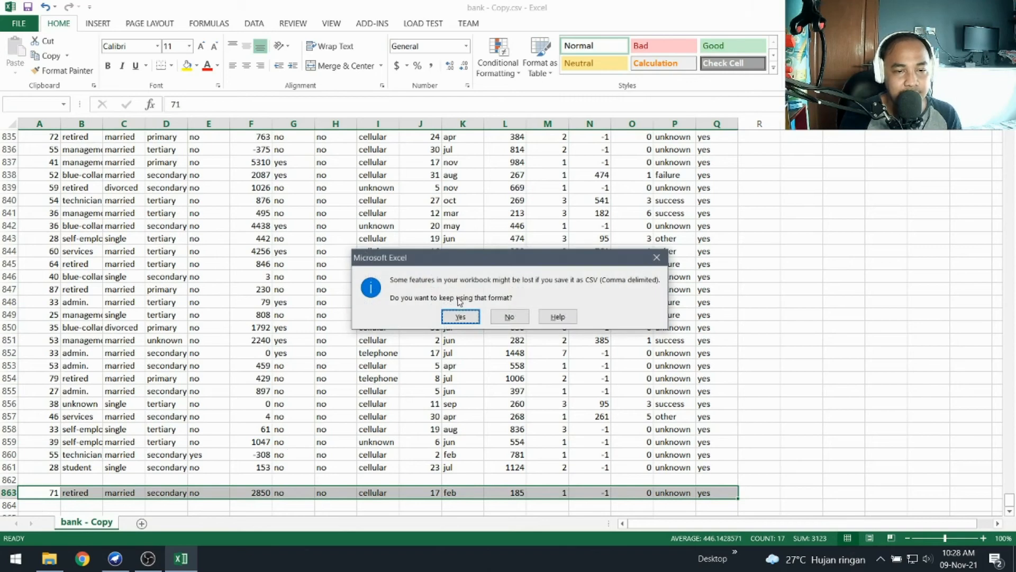
{"action": "left_click", "coordinate": [458, 314]}
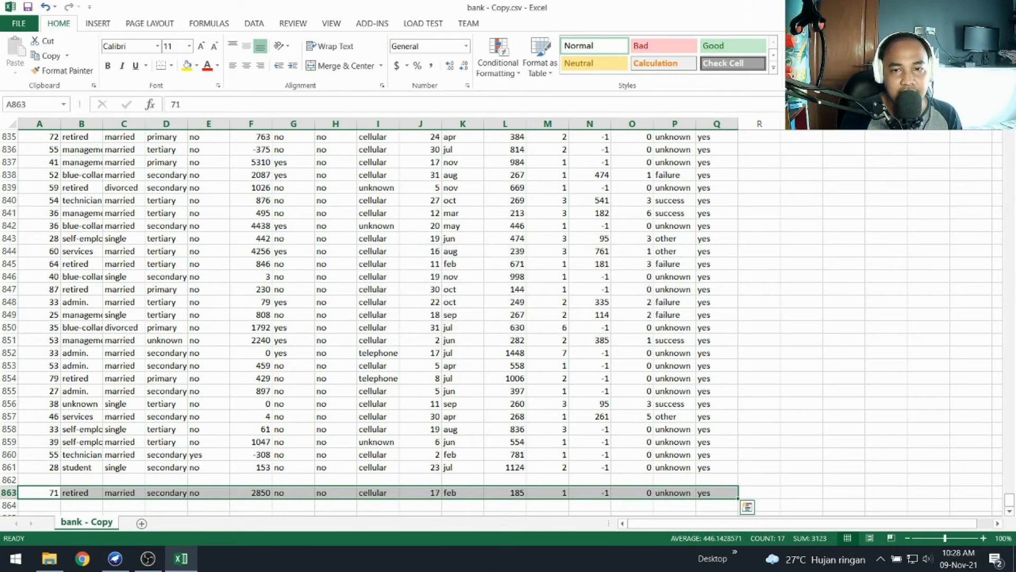
Step: Select the blank cells with Go To Special's Blanks option and delete the sheet row they occupy
{"action": "left_click", "coordinate": [983, 58]}
{"action": "left_click", "coordinate": [753, 286]}
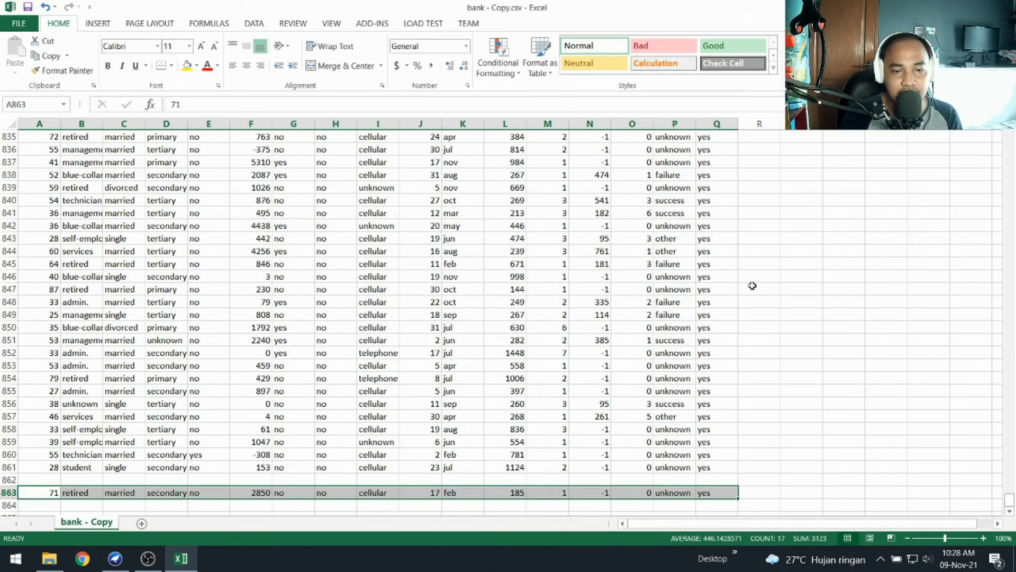
{"action": "left_click", "coordinate": [712, 279]}
{"action": "left_click", "coordinate": [983, 58]}
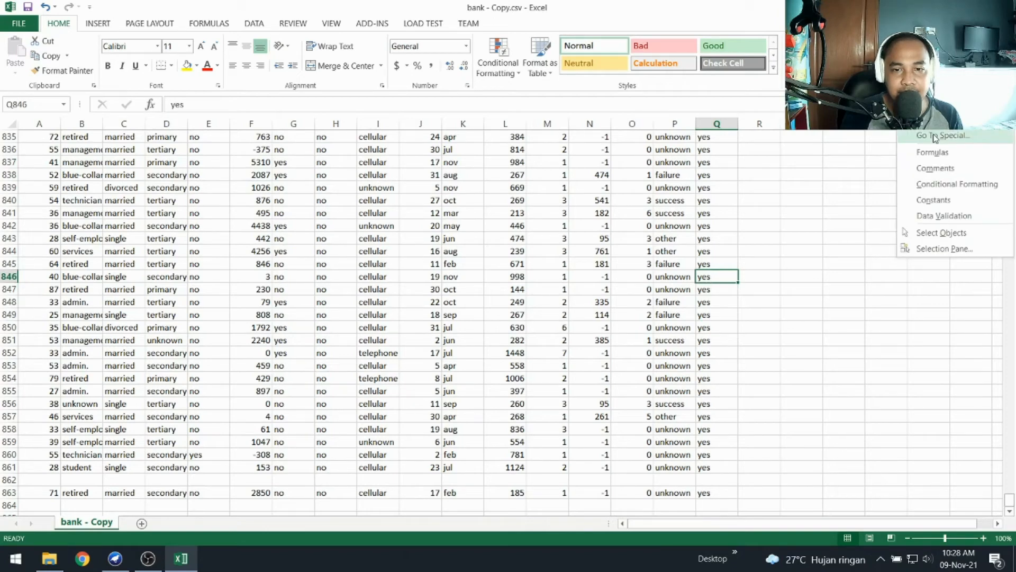
{"action": "left_click", "coordinate": [932, 135]}
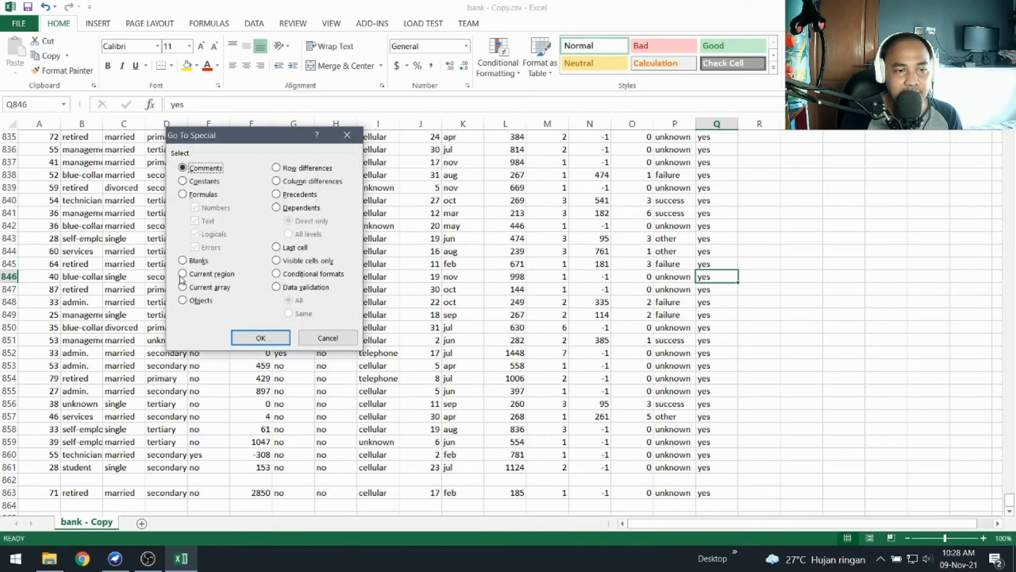
{"action": "left_click", "coordinate": [183, 260]}
{"action": "left_click", "coordinate": [260, 338]}
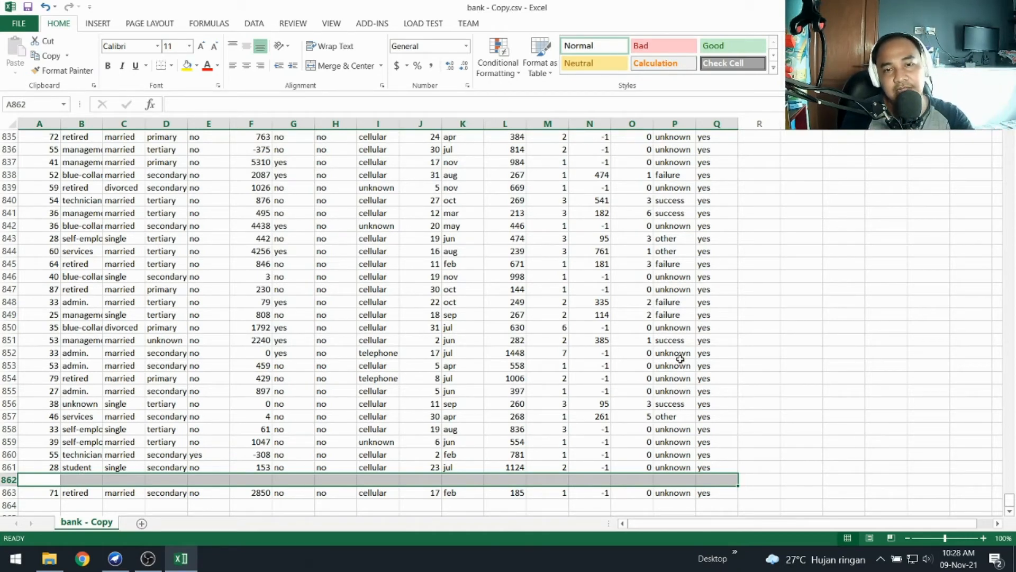
{"action": "right_click", "coordinate": [812, 130]}
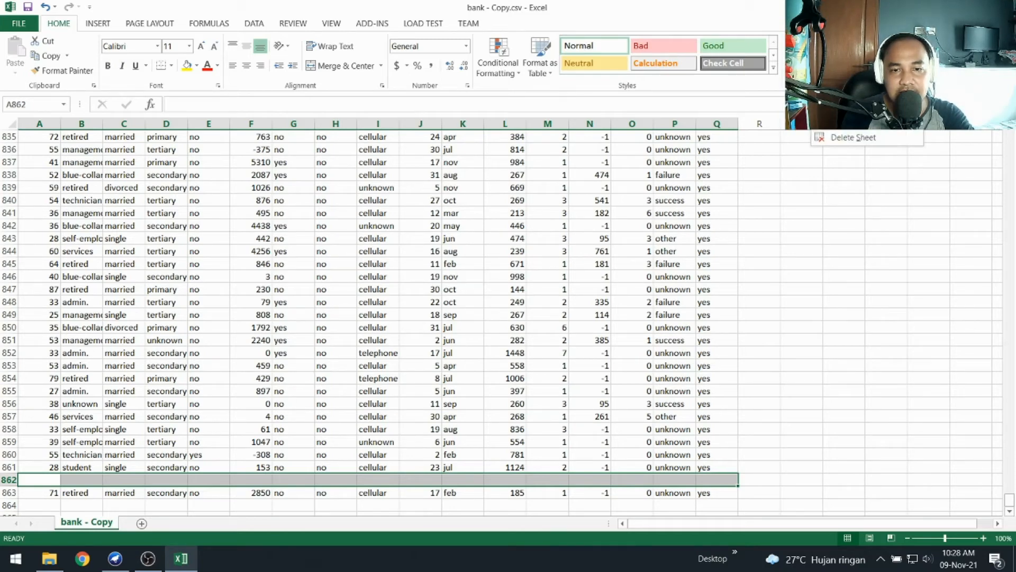
{"action": "left_click", "coordinate": [858, 104]}
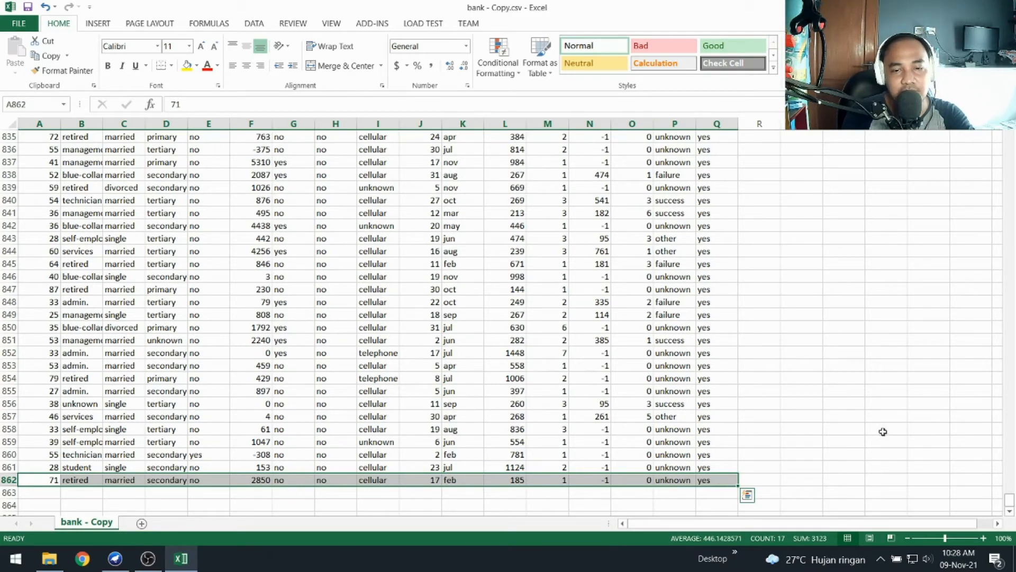
Step: Return to the start of the bank - Copy sheet and save it, keeping the CSV (Comma delimited) format
{"action": "left_click_drag", "start_coordinate": [1011, 510], "coordinate": [1010, 136]}
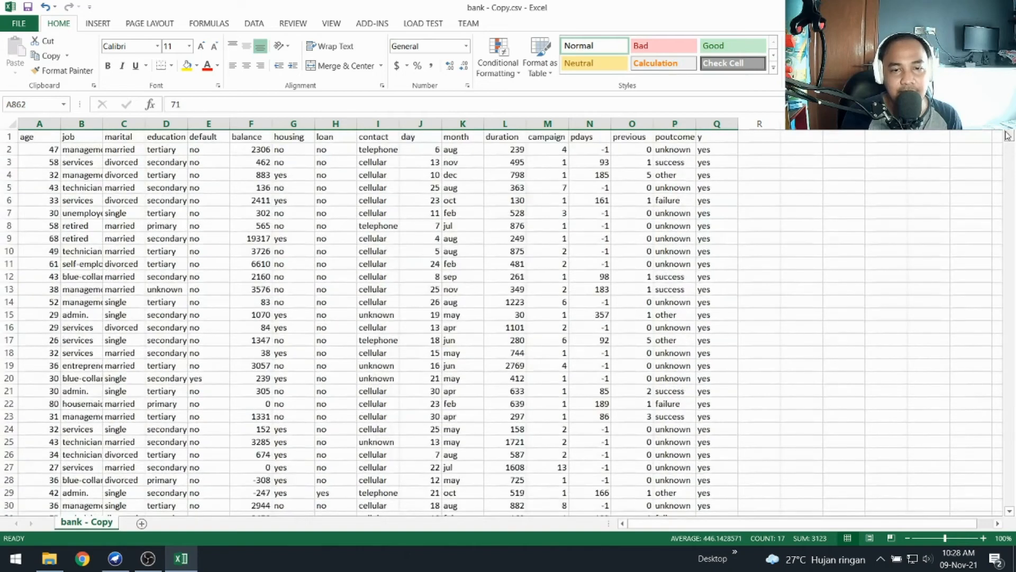
{"action": "left_click", "coordinate": [632, 200]}
{"action": "key", "text": "ctrl+s"}
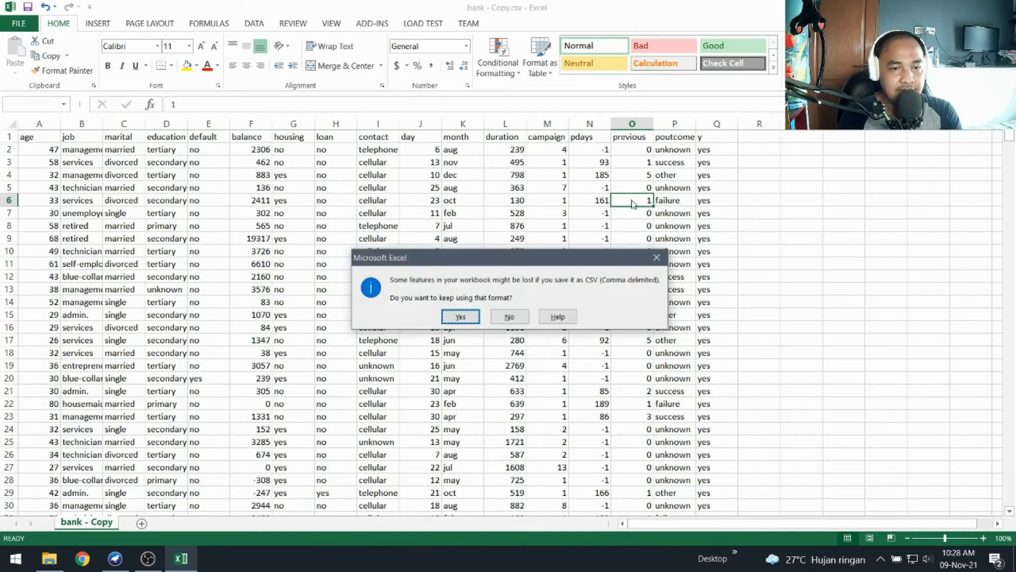
{"action": "left_click", "coordinate": [465, 319]}
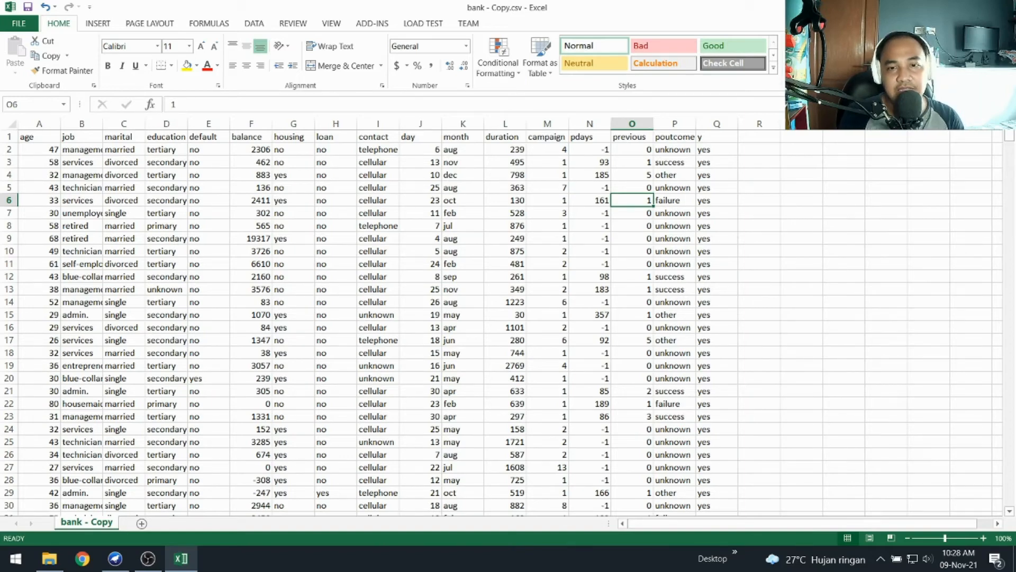
Step: Close Excel, saving the changes over the existing bank - Copy.csv and keeping the CSV format
{"action": "key", "text": "alt+F4"}
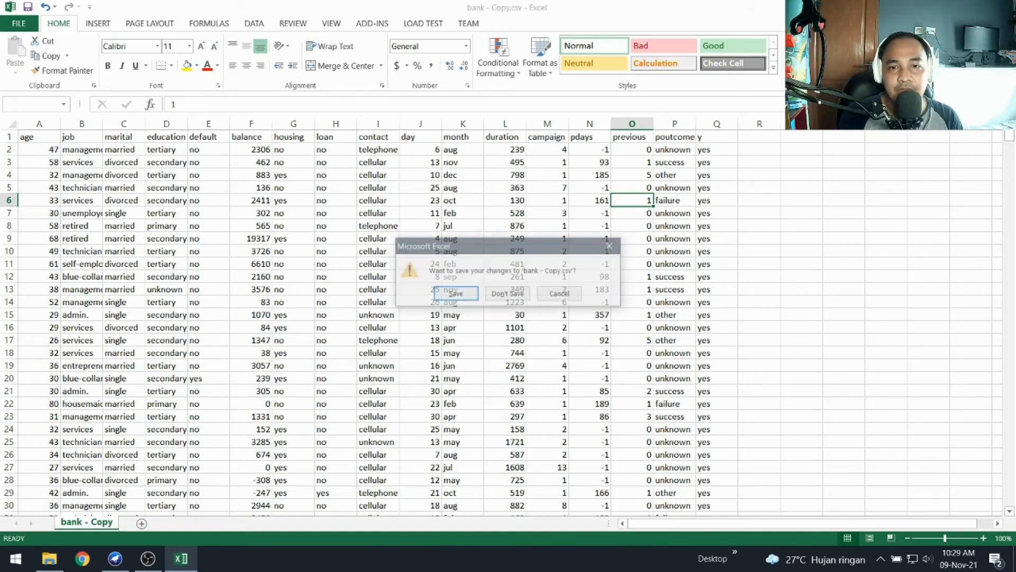
{"action": "left_click", "coordinate": [468, 294]}
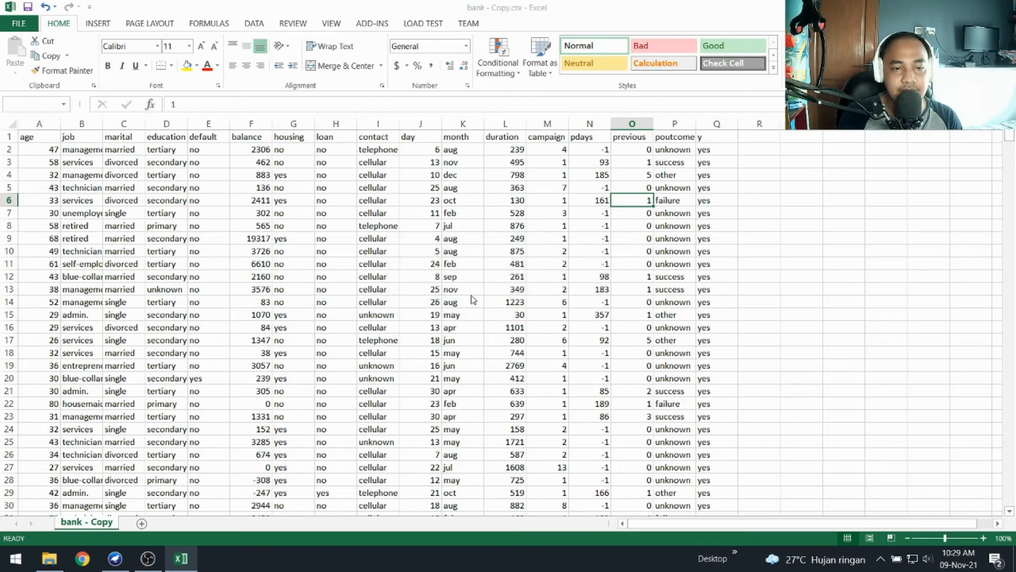
{"action": "left_click", "coordinate": [412, 298]}
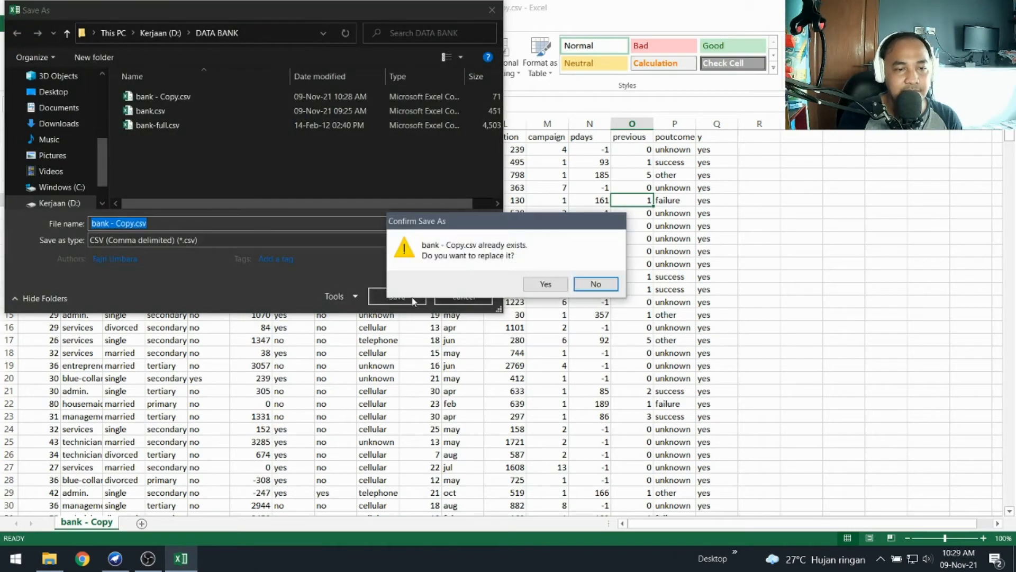
{"action": "left_click", "coordinate": [541, 283]}
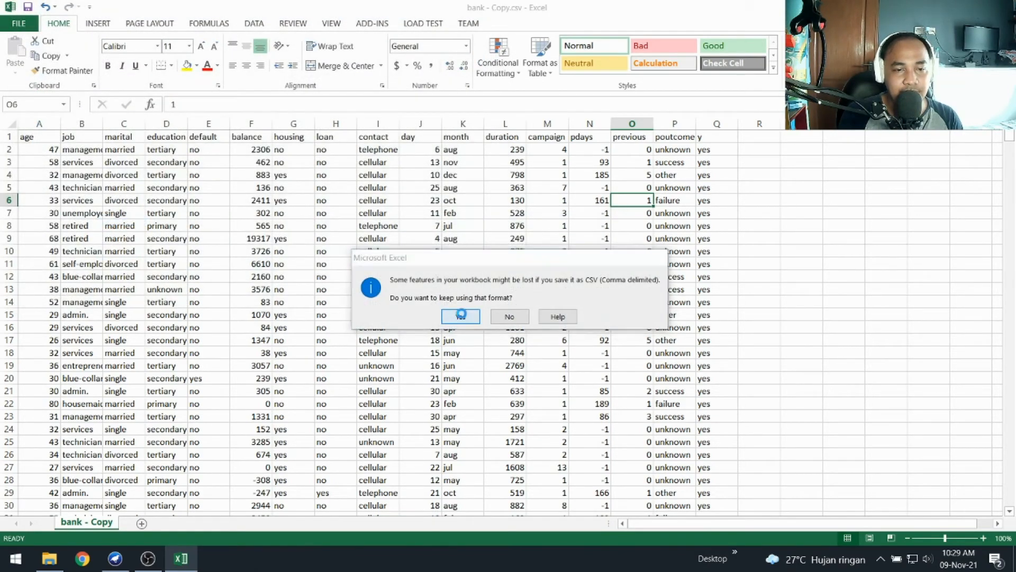
{"action": "left_click", "coordinate": [459, 317]}
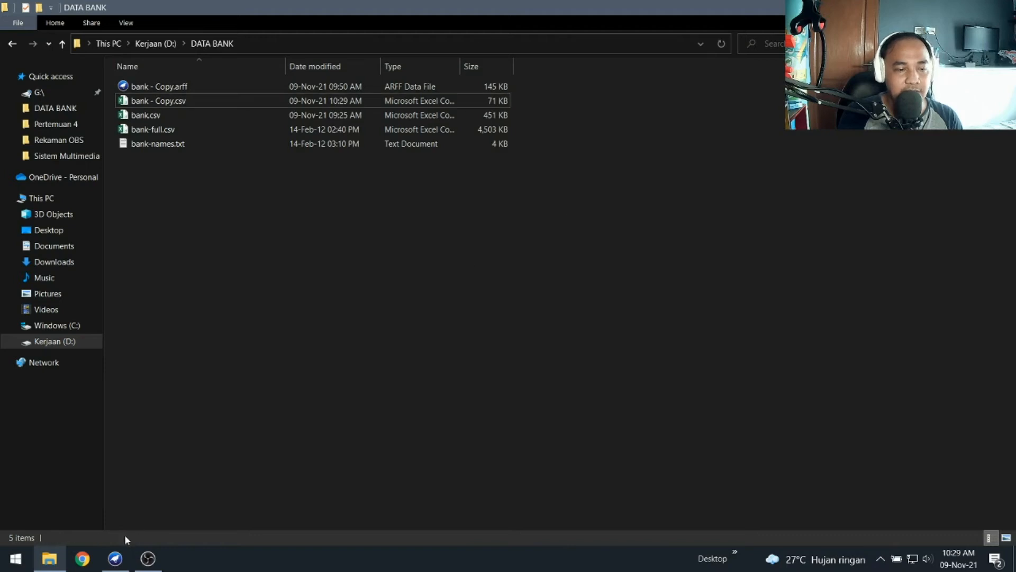
Step: Switch to the Weka GUI Chooser and launch the Explorer
{"action": "left_click", "coordinate": [115, 559]}
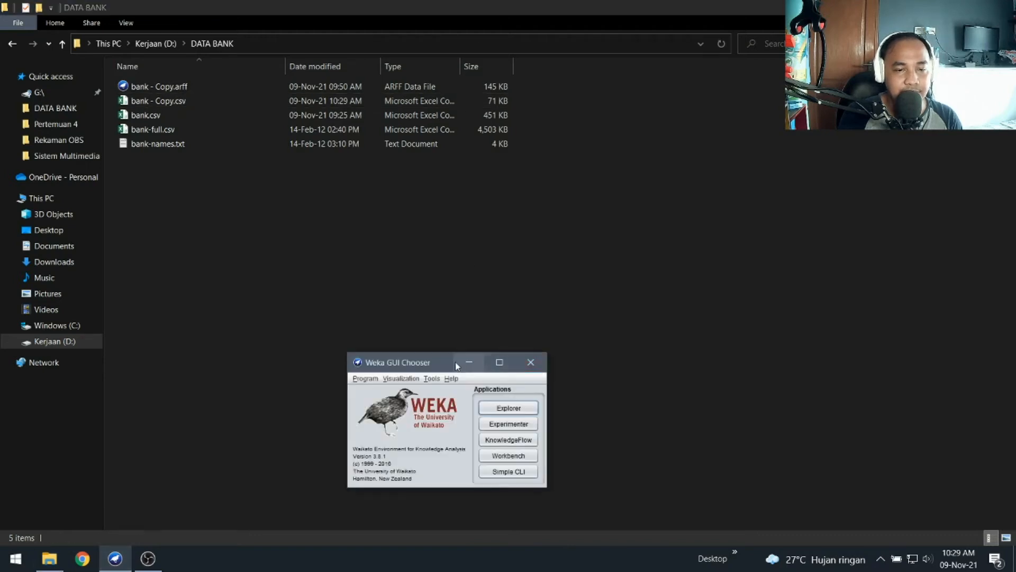
{"action": "left_click_drag", "start_coordinate": [455, 361], "coordinate": [504, 208]}
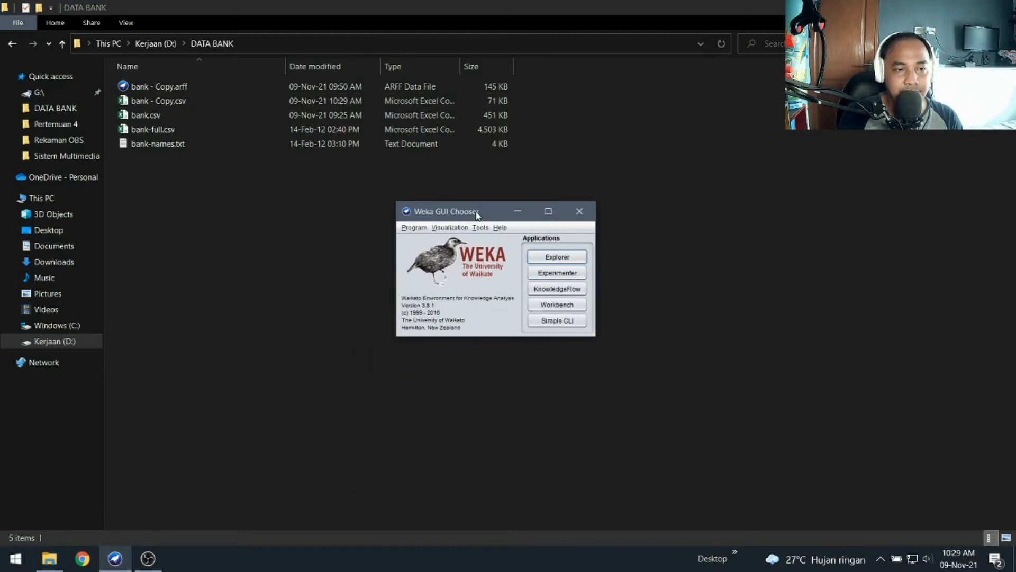
{"action": "left_click", "coordinate": [539, 255]}
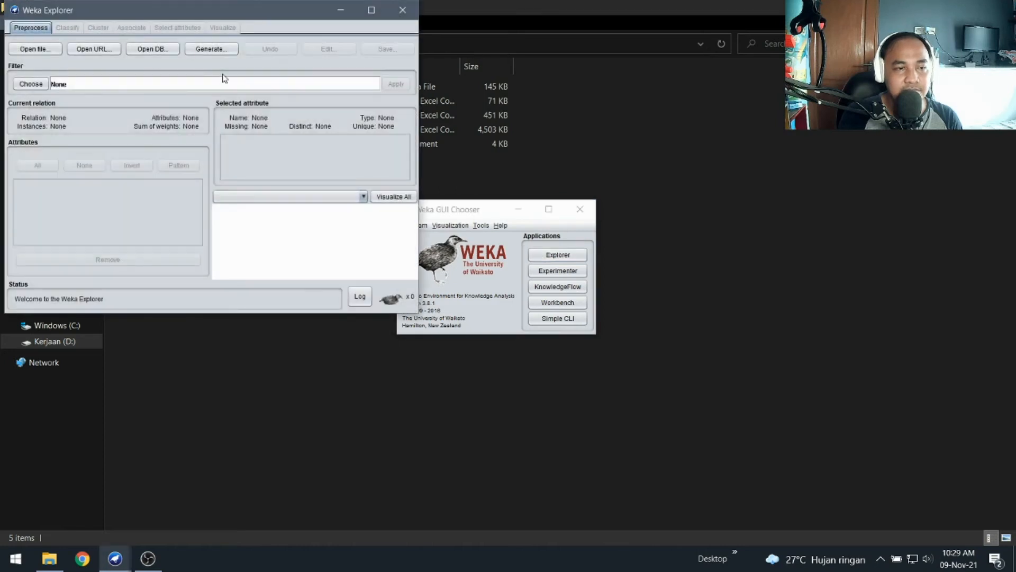
Step: Load bank - Copy.csv from the DATA BANK folder on drive D: using the CSV data files type
{"action": "left_click", "coordinate": [32, 50]}
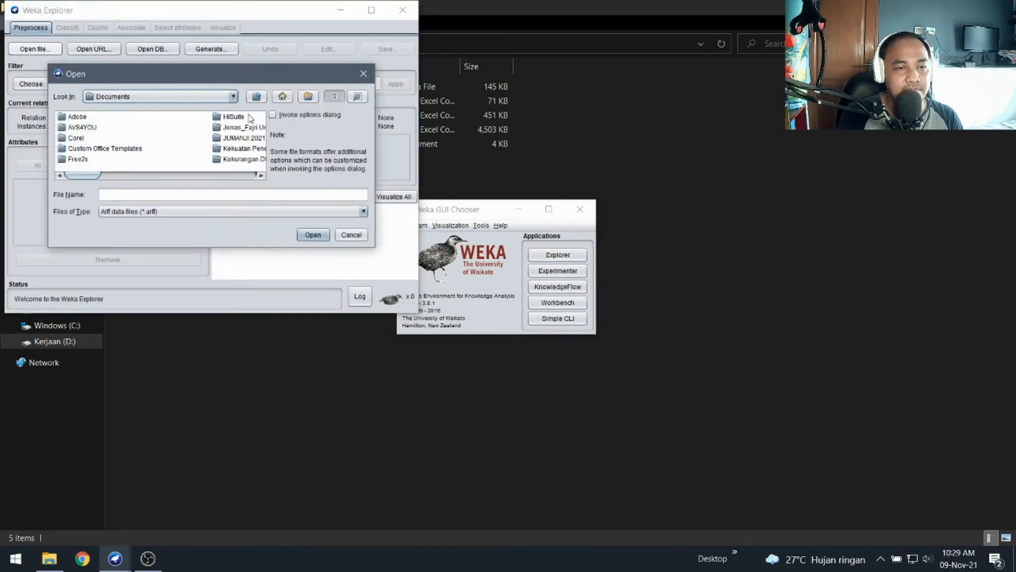
{"action": "left_click", "coordinate": [233, 96]}
{"action": "mouse_move", "coordinate": [233, 157]}
{"action": "left_mouse_down"}
{"action": "mouse_move", "coordinate": [233, 168]}
{"action": "mouse_move", "coordinate": [234, 148]}
{"action": "left_mouse_up"}
{"action": "left_click", "coordinate": [139, 153]}
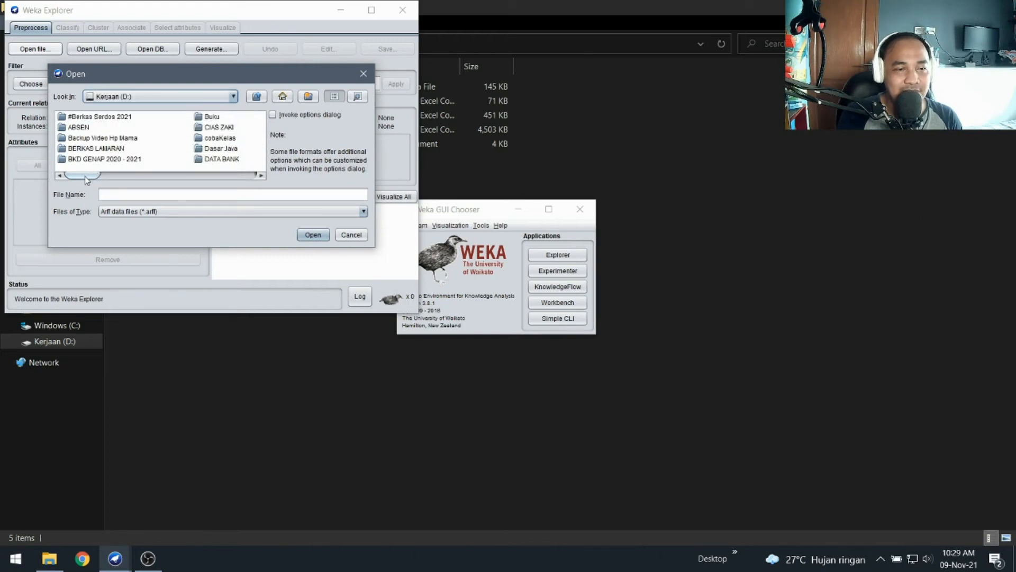
{"action": "left_click", "coordinate": [214, 160]}
{"action": "double_click", "coordinate": [165, 159]}
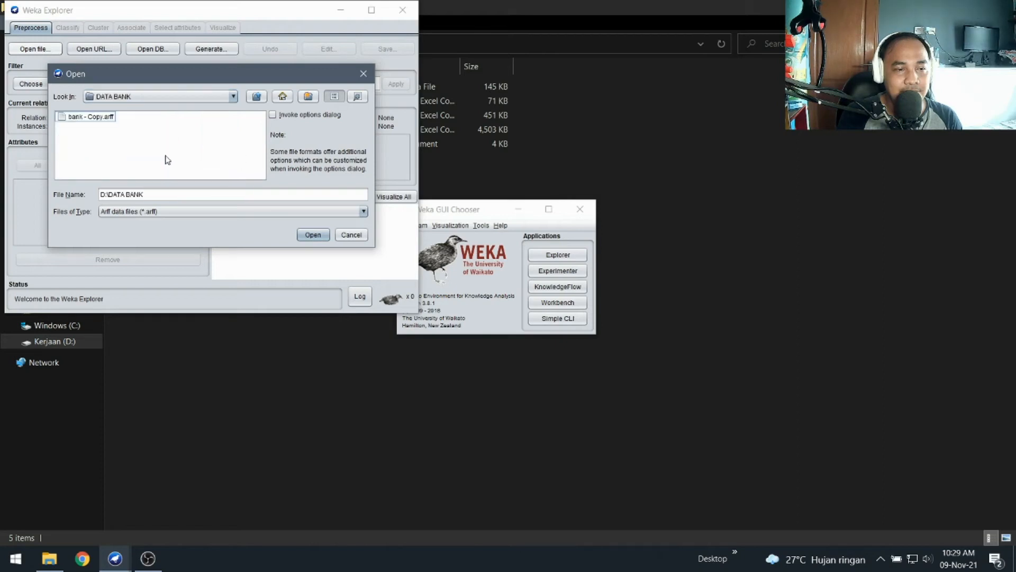
{"action": "left_click", "coordinate": [161, 212]}
{"action": "left_click", "coordinate": [153, 262]}
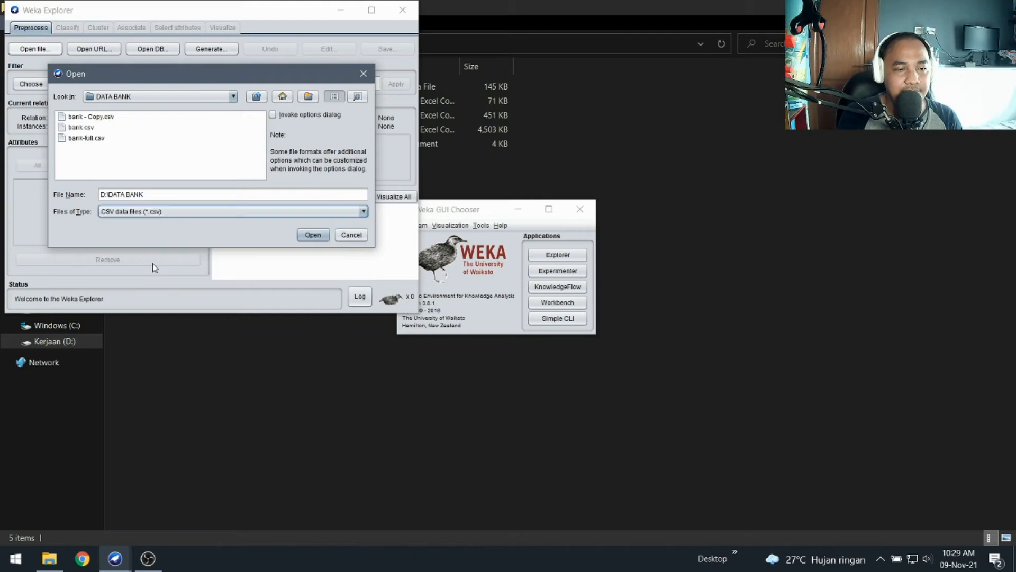
{"action": "double_click", "coordinate": [97, 118]}
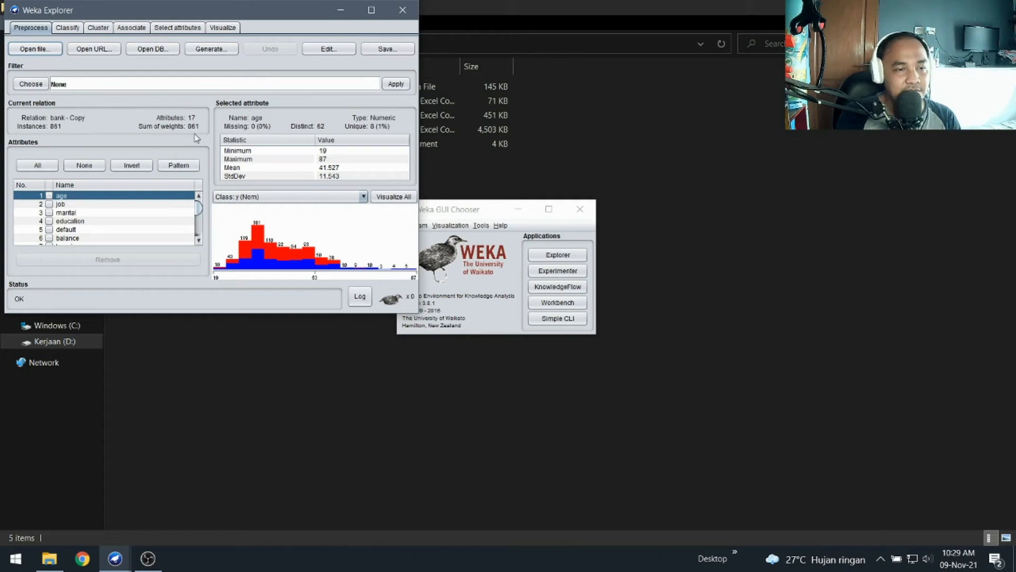
Step: Select attribute 17, y, and choose the supervised attribute filter Discretize
{"action": "left_click_drag", "start_coordinate": [202, 209], "coordinate": [200, 233]}
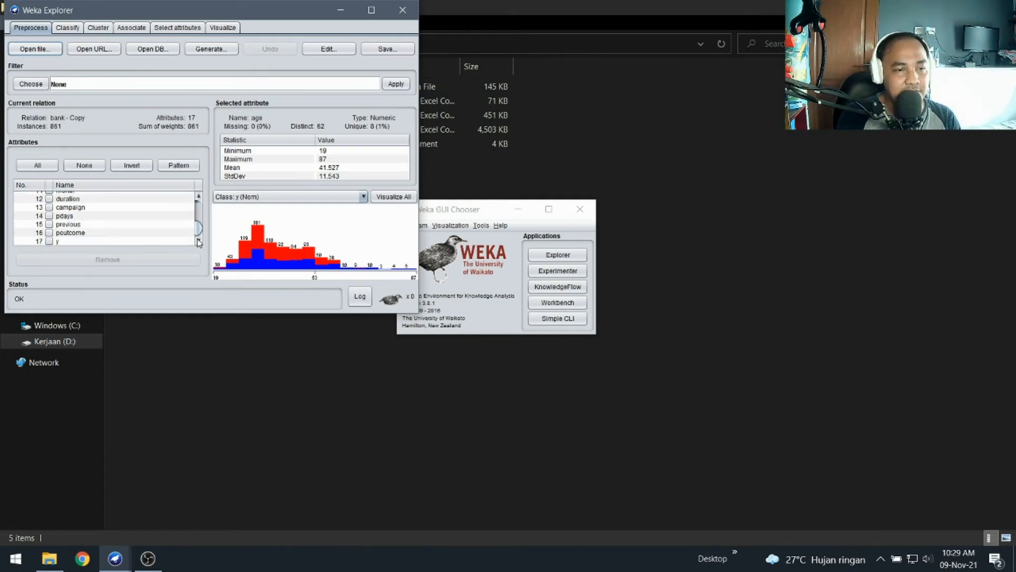
{"action": "left_click", "coordinate": [182, 241]}
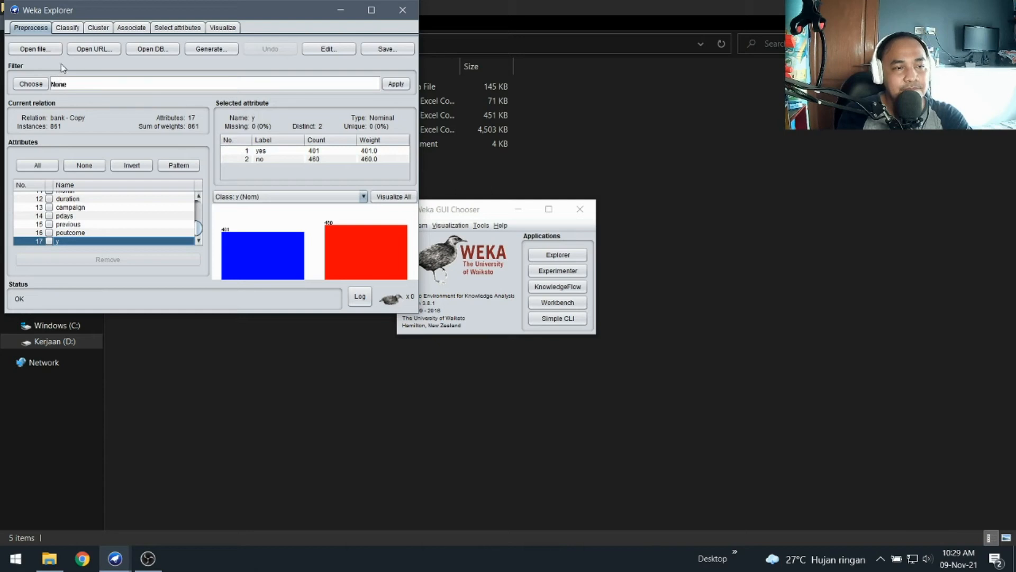
{"action": "left_click", "coordinate": [42, 85]}
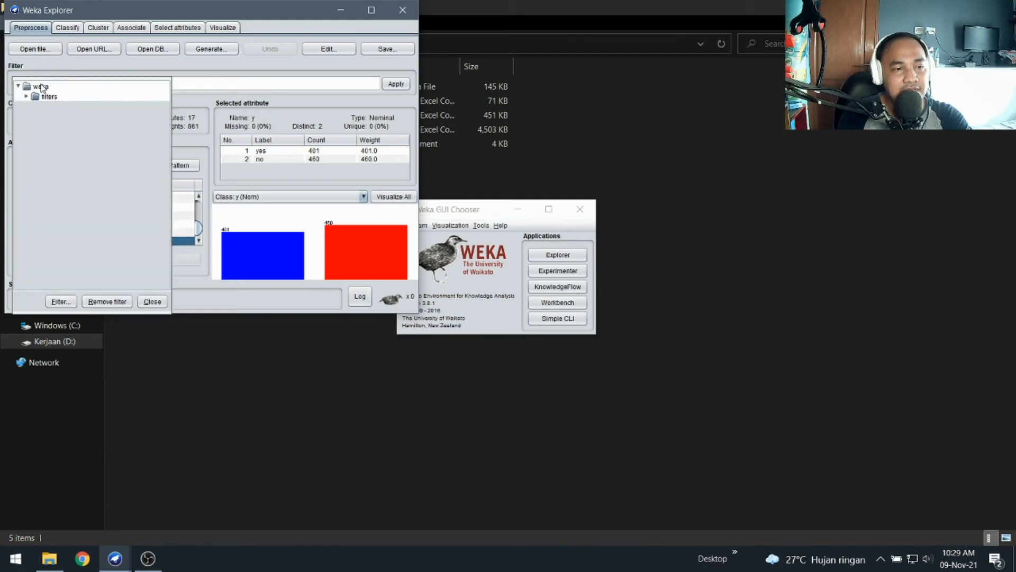
{"action": "left_click", "coordinate": [27, 97]}
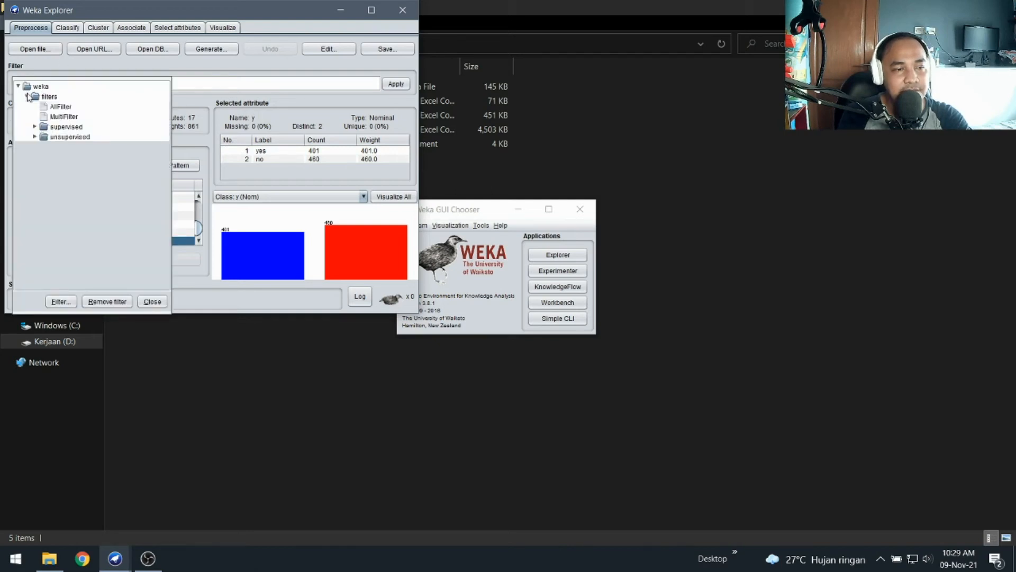
{"action": "left_click", "coordinate": [36, 127]}
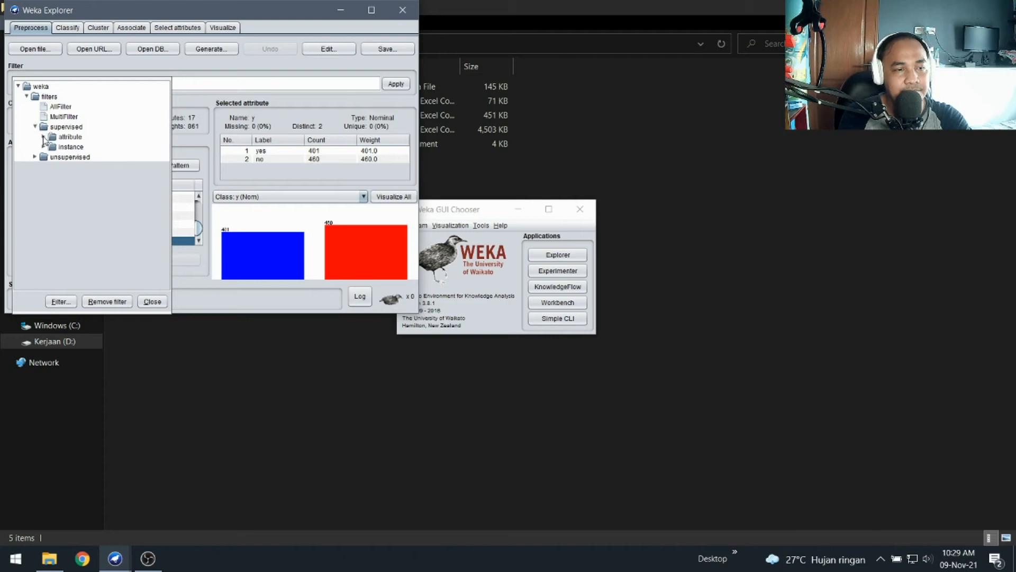
{"action": "left_click", "coordinate": [44, 137]}
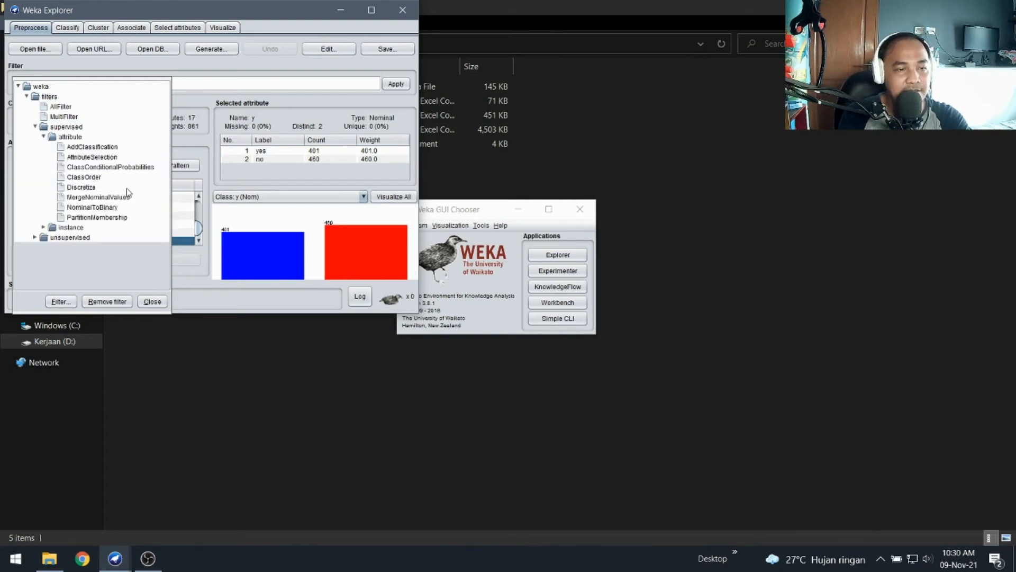
{"action": "mouse_move", "coordinate": [78, 190]}
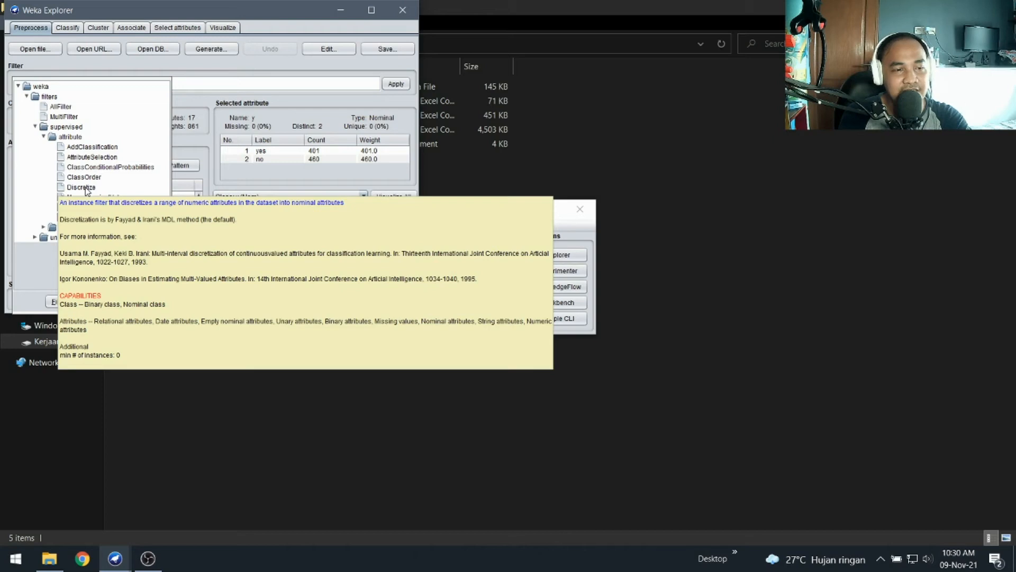
{"action": "left_click", "coordinate": [86, 189]}
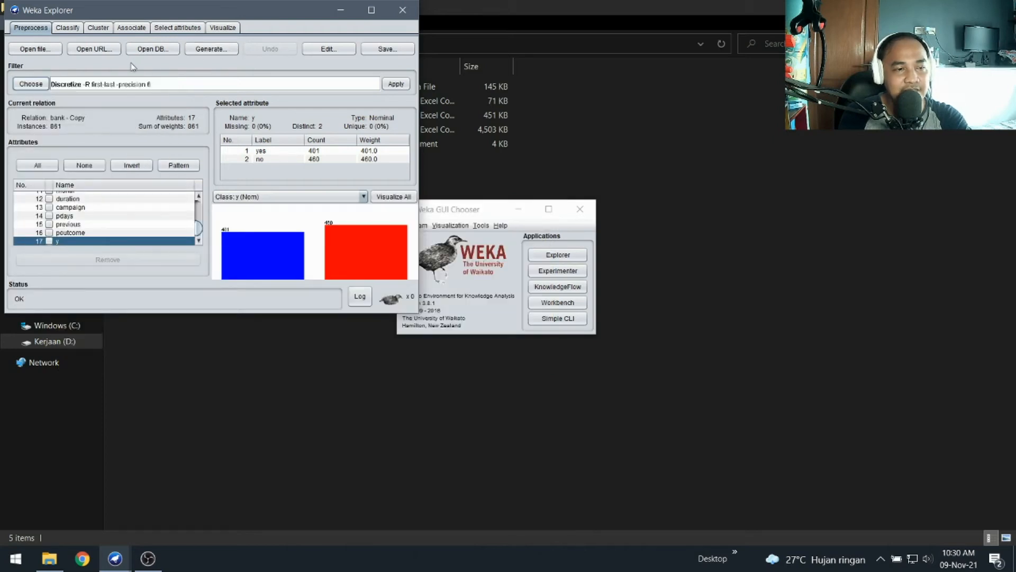
Step: Set the Discretize filter's binRangePrecision to 3 and apply the filter to the bank data
{"action": "left_click", "coordinate": [353, 85]}
{"action": "left_click", "coordinate": [190, 208]}
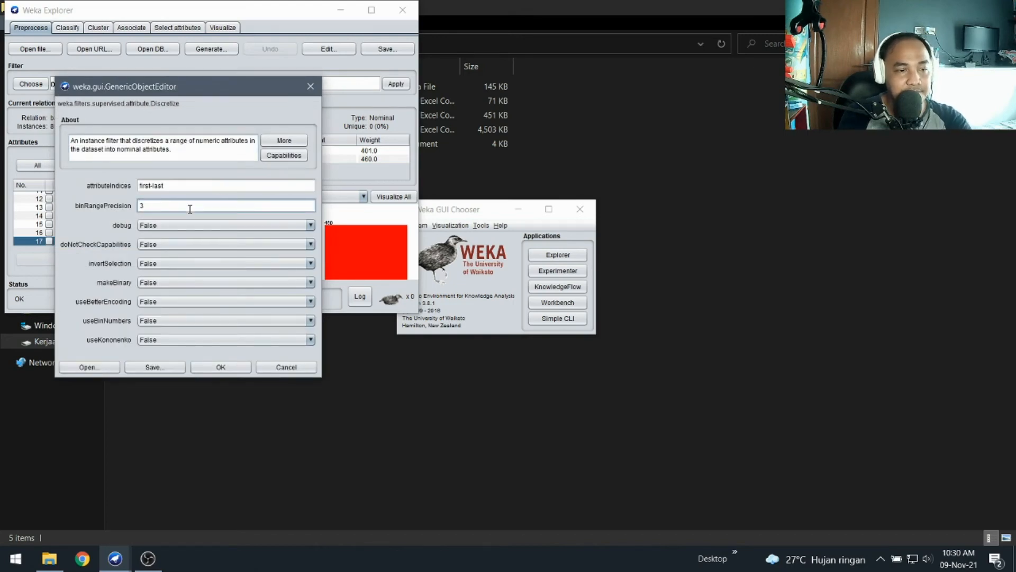
{"action": "left_click", "coordinate": [212, 366]}
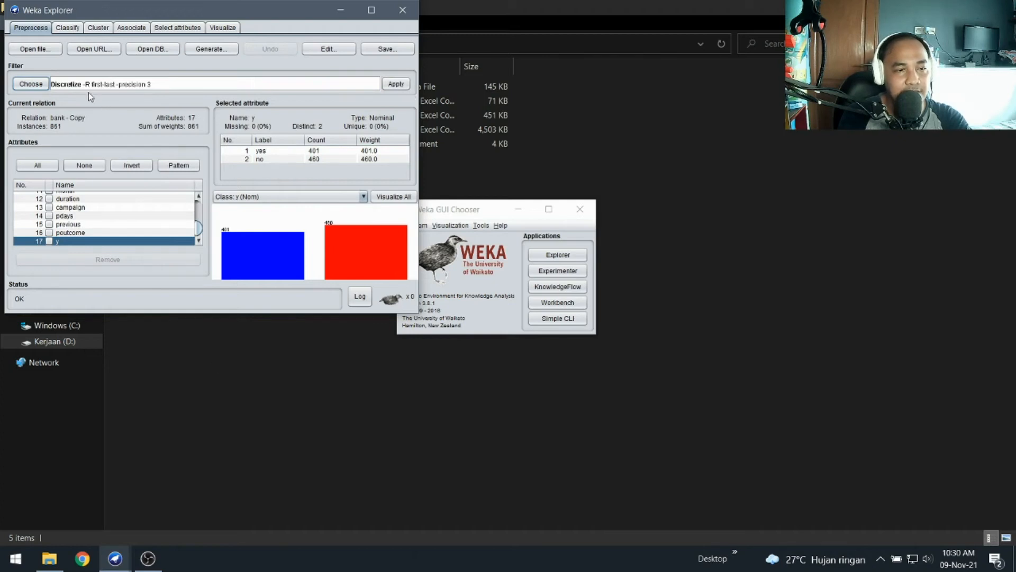
{"action": "left_click", "coordinate": [395, 84]}
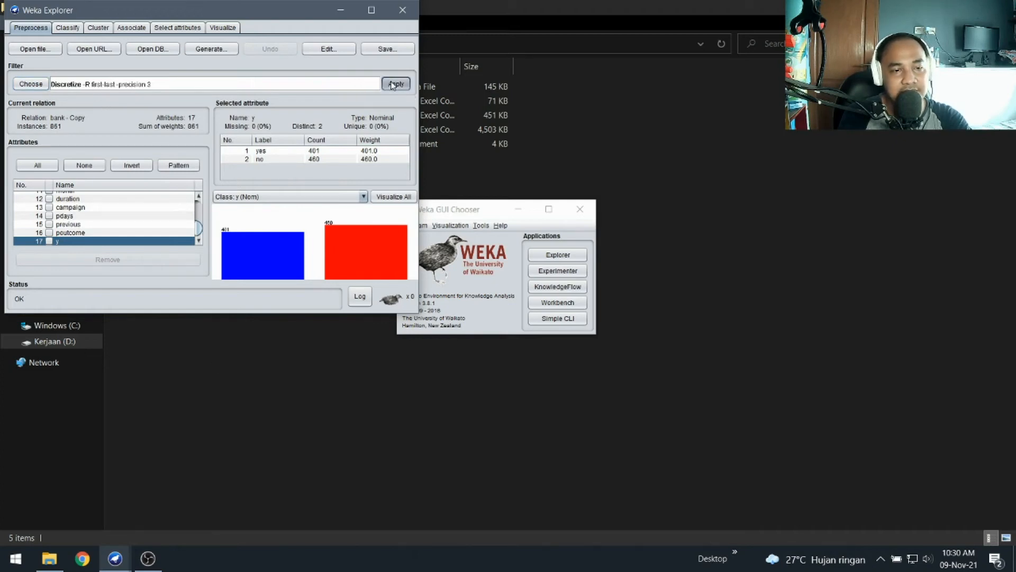
Step: Examine the discretized attributes one by one from campaign back to age, checking their labels and class distribution
{"action": "left_click", "coordinate": [103, 207]}
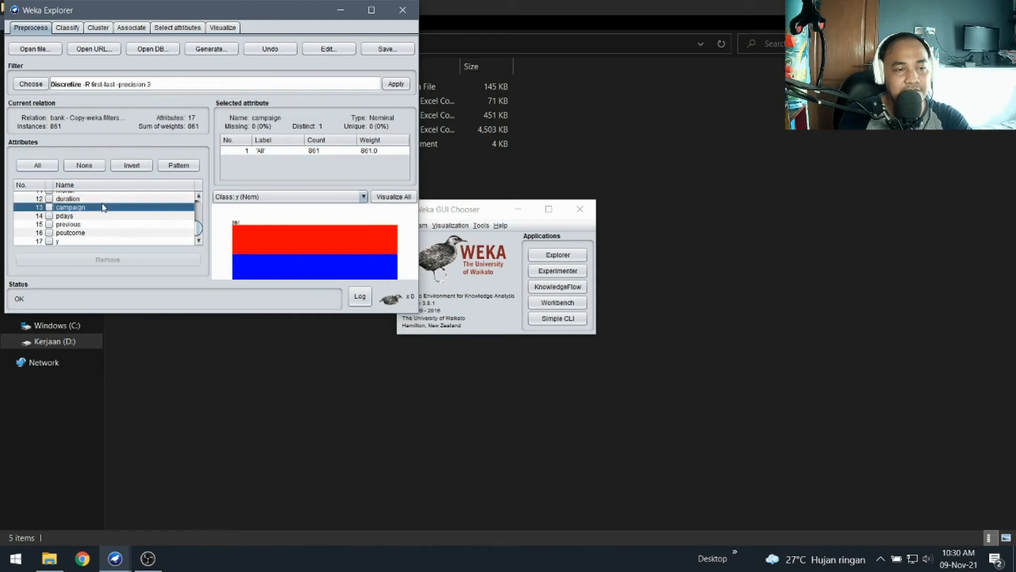
{"action": "key", "text": "Up"}
{"action": "key", "text": "Up"}
{"action": "key", "text": "Up"}
{"action": "key", "text": "Up"}
{"action": "key", "text": "Up"}
{"action": "key", "text": "Up"}
{"action": "key", "text": "Up"}
{"action": "key", "text": "Up"}
{"action": "key", "text": "Up"}
{"action": "key", "text": "Up"}
{"action": "key", "text": "Up"}
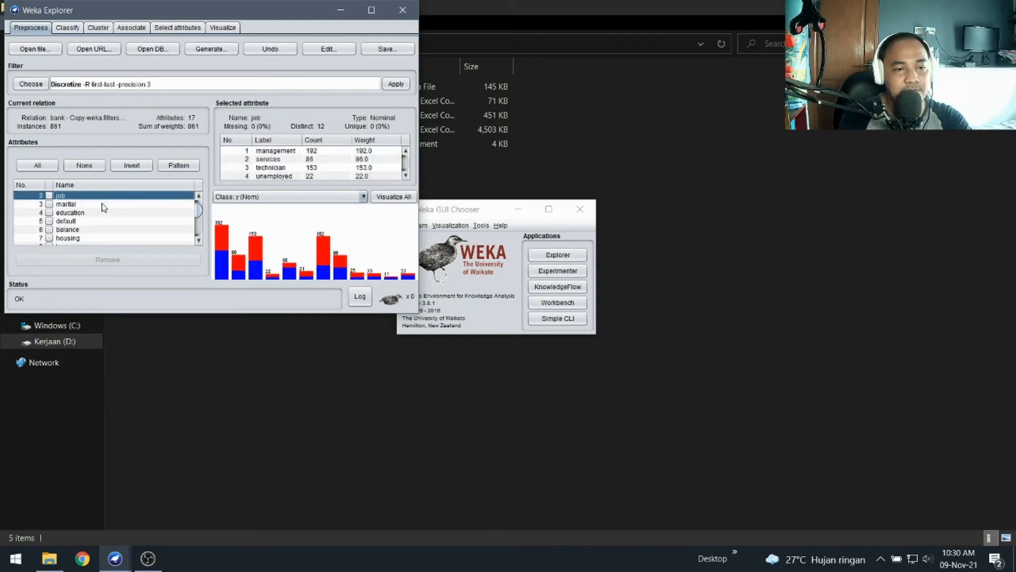
{"action": "key", "text": "Up"}
{"action": "key", "text": "Down"}
{"action": "key", "text": "Up"}
{"action": "key", "text": "Down"}
{"action": "key", "text": "Down"}
{"action": "key", "text": "Down"}
{"action": "key", "text": "Down"}
{"action": "key", "text": "Down"}
{"action": "key", "text": "Down"}
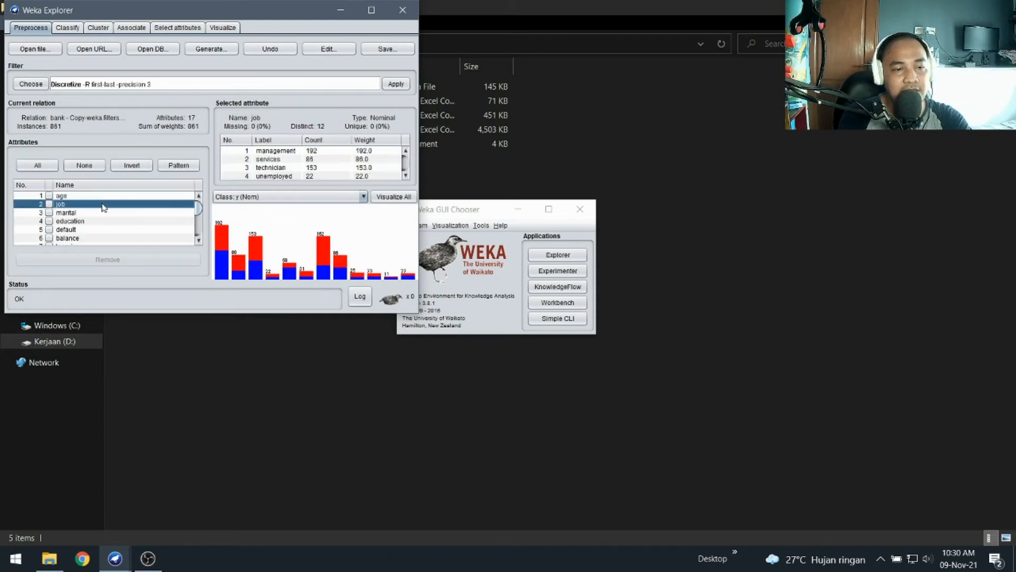
{"action": "key", "text": "Up"}
{"action": "key", "text": "Up"}
{"action": "key", "text": "Up"}
{"action": "key", "text": "Up"}
{"action": "key", "text": "Up"}
{"action": "key", "text": "Up"}
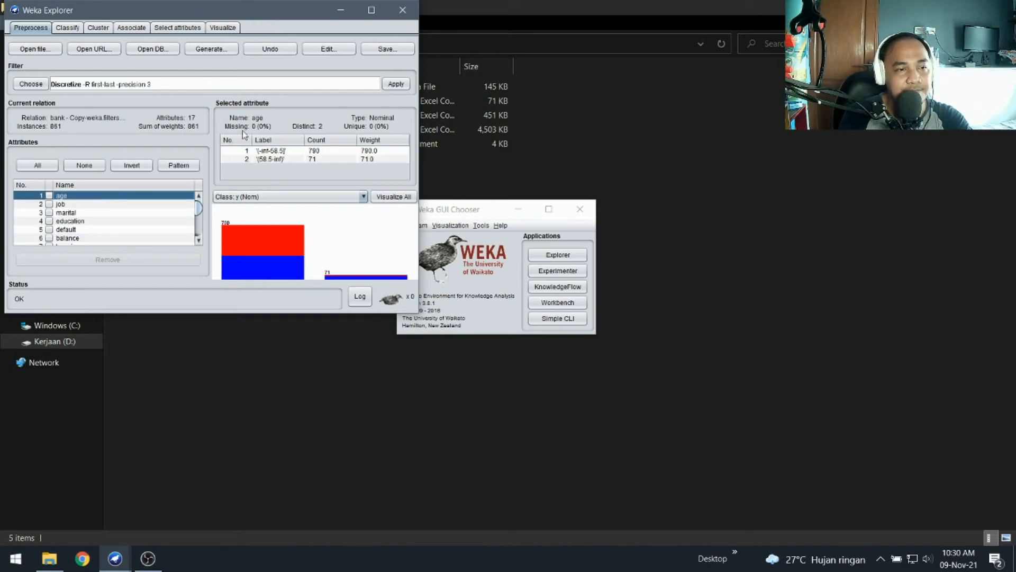
Step: Choose the NaiveBayes classifier with its default options and run it on class y using 10-fold cross-validation
{"action": "left_click", "coordinate": [74, 30]}
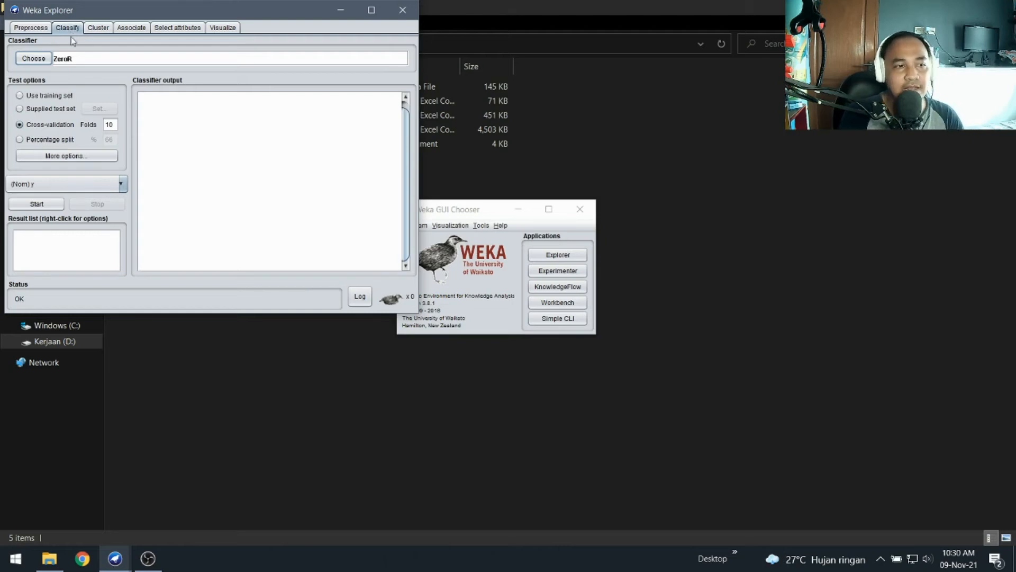
{"action": "left_click", "coordinate": [34, 58]}
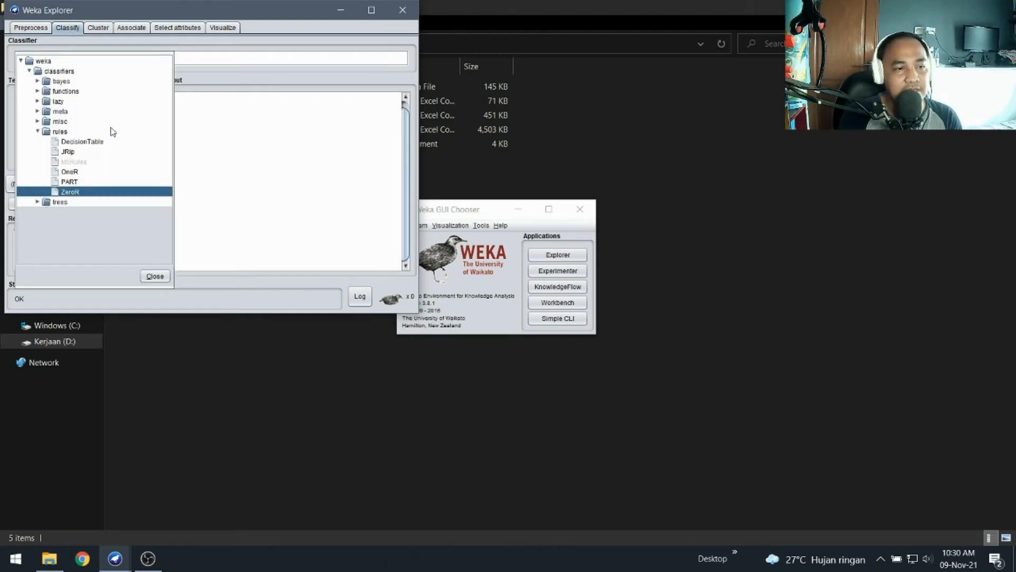
{"action": "left_click", "coordinate": [38, 81]}
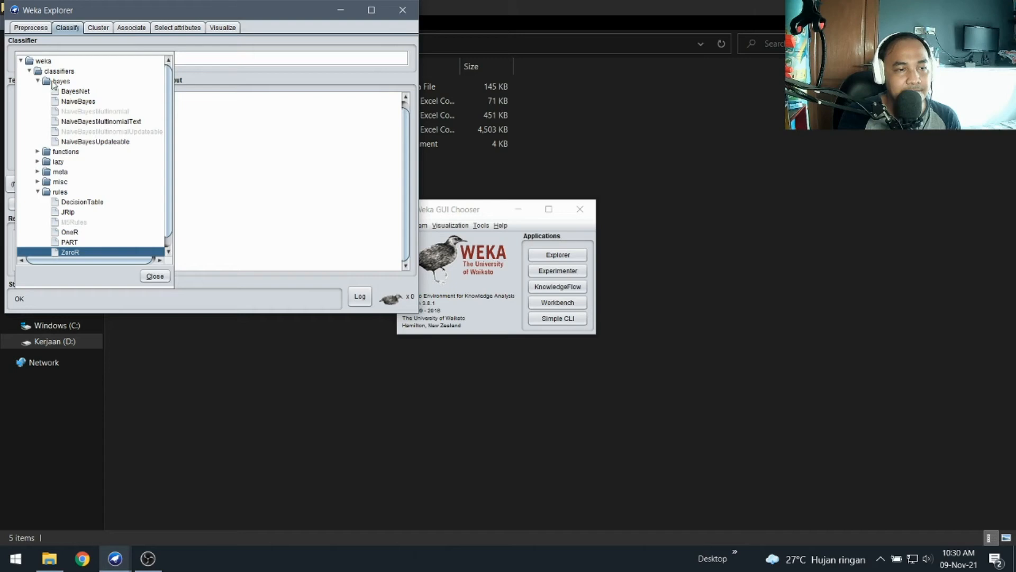
{"action": "left_click", "coordinate": [73, 102]}
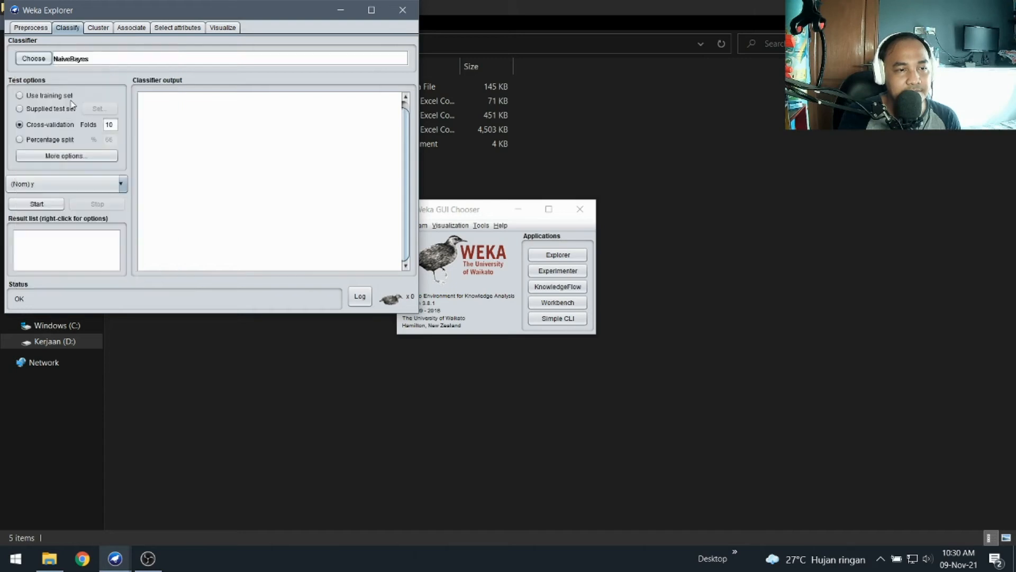
{"action": "left_click", "coordinate": [120, 61]}
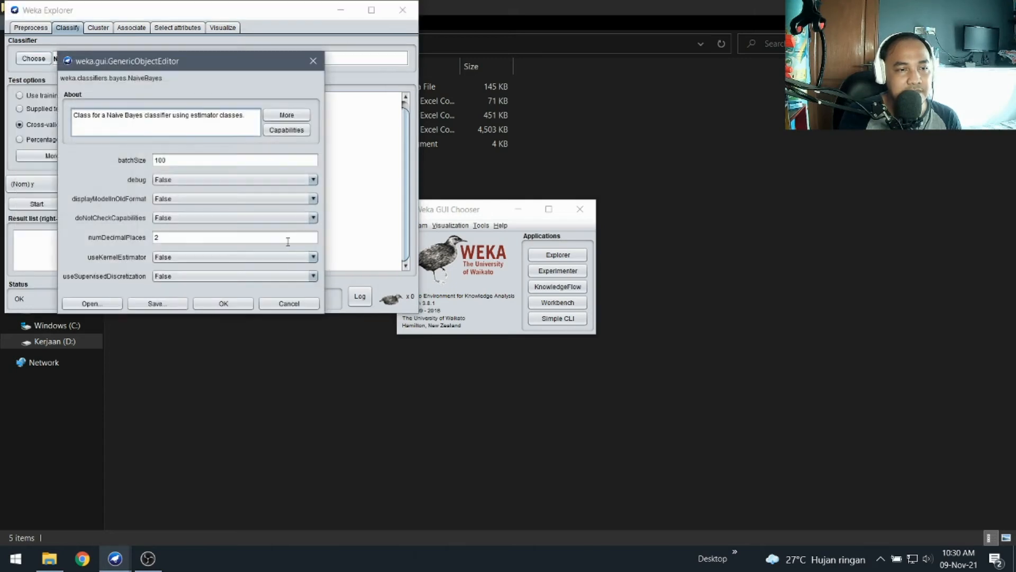
{"action": "left_click", "coordinate": [244, 304]}
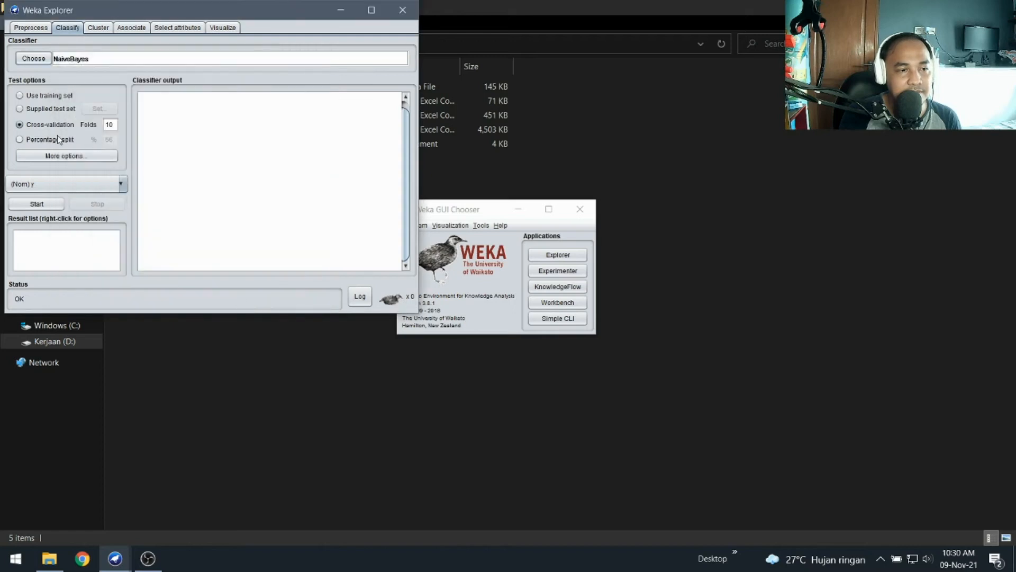
{"action": "left_click", "coordinate": [42, 204]}
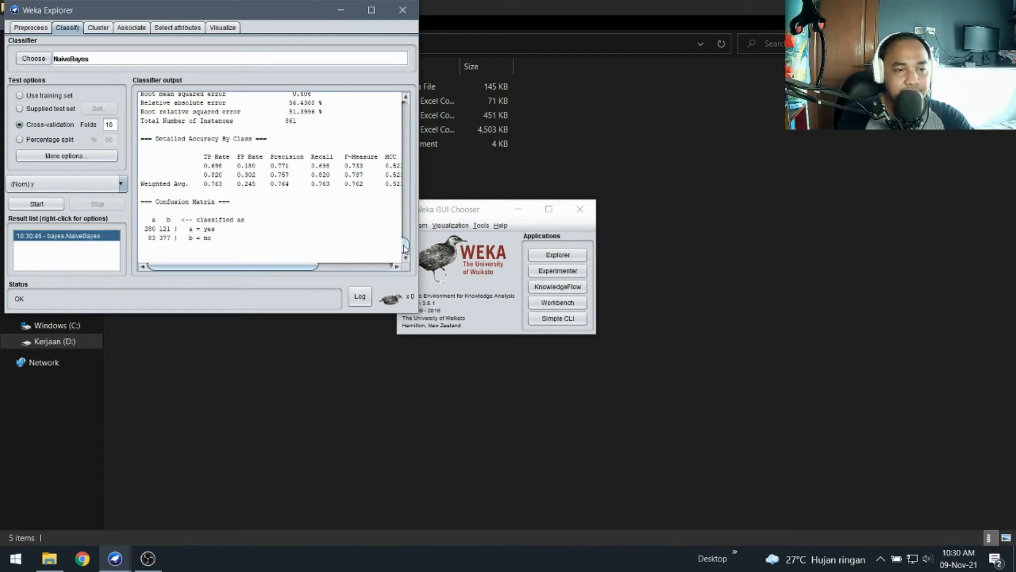
Step: Examine the NaiveBayes output's summary, all columns of the detailed accuracy by class, and the confusion matrix
{"action": "scroll", "coordinate": [405, 249], "scroll_direction": "up", "scroll_amount": 2}
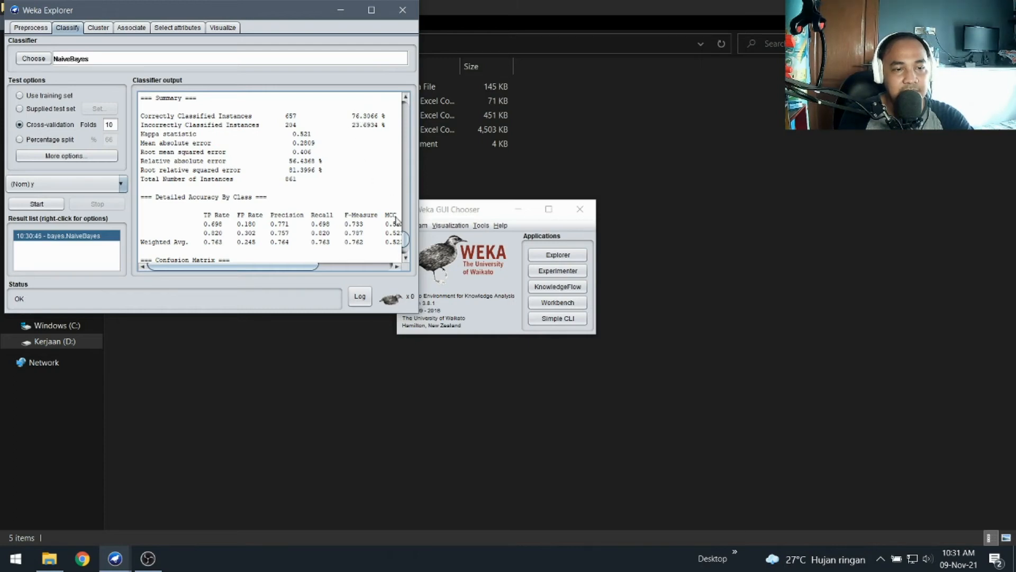
{"action": "scroll", "coordinate": [407, 242], "scroll_direction": "down", "scroll_amount": 2}
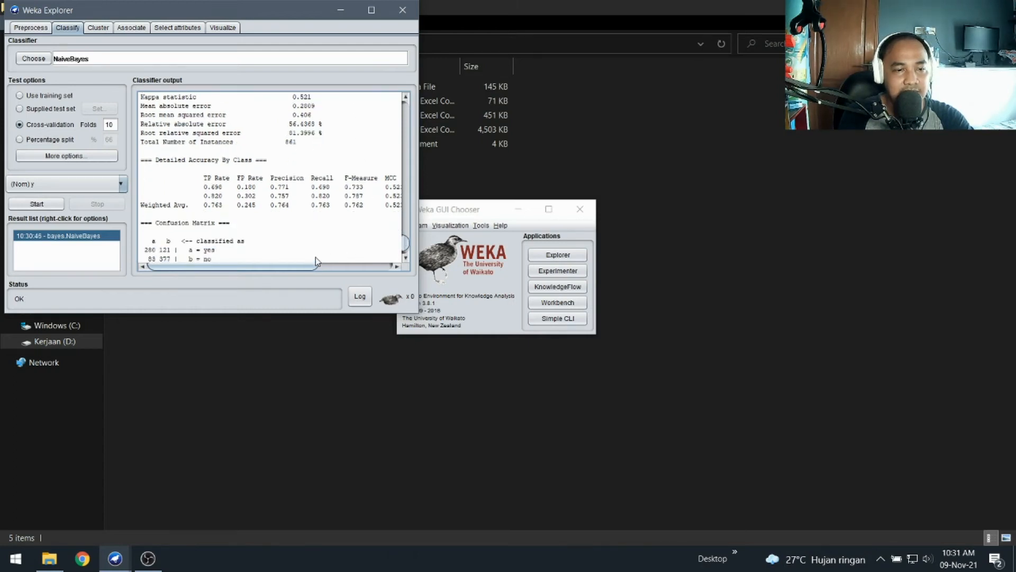
{"action": "left_click_drag", "start_coordinate": [315, 266], "coordinate": [376, 266]}
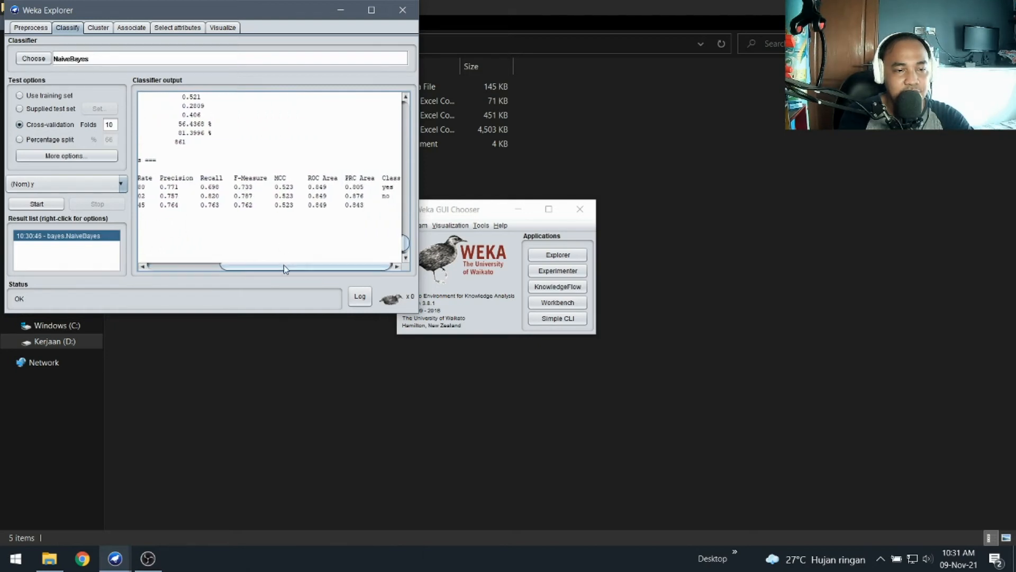
{"action": "left_click_drag", "start_coordinate": [283, 264], "coordinate": [183, 265]}
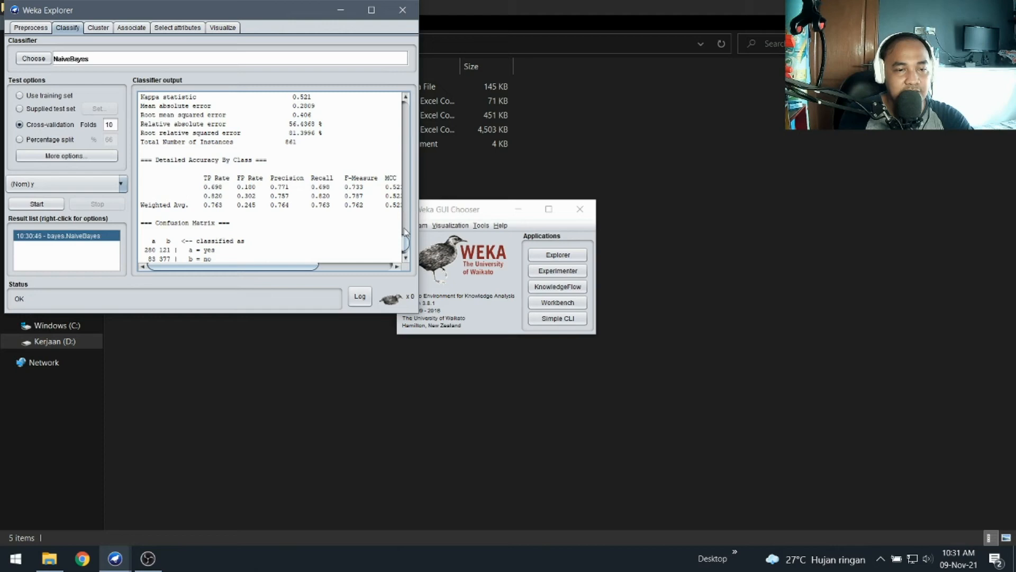
{"action": "scroll", "coordinate": [405, 248], "scroll_direction": "down", "scroll_amount": 1}
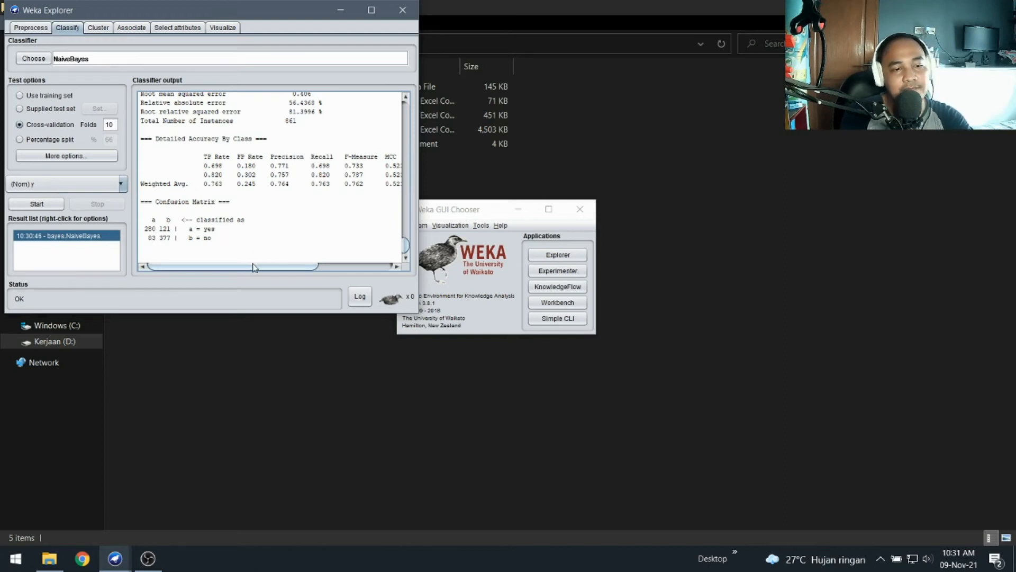
{"action": "mouse_move", "coordinate": [255, 268]}
{"action": "left_mouse_down"}
{"action": "mouse_move", "coordinate": [371, 273]}
{"action": "mouse_move", "coordinate": [251, 273]}
{"action": "left_mouse_up"}
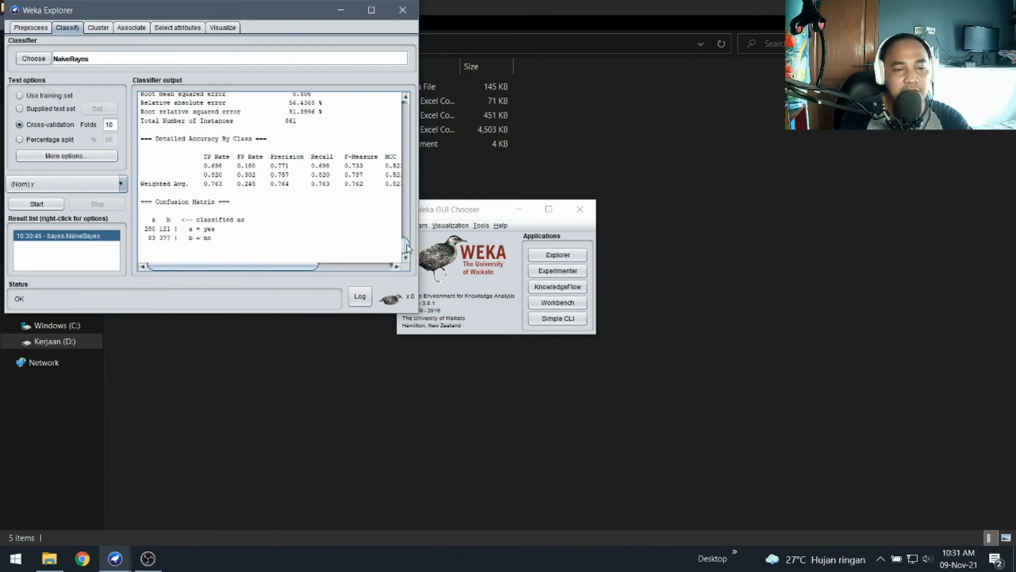
{"action": "mouse_move", "coordinate": [409, 245]}
{"action": "left_mouse_down"}
{"action": "mouse_move", "coordinate": [406, 190]}
{"action": "mouse_move", "coordinate": [407, 248]}
{"action": "left_mouse_up"}
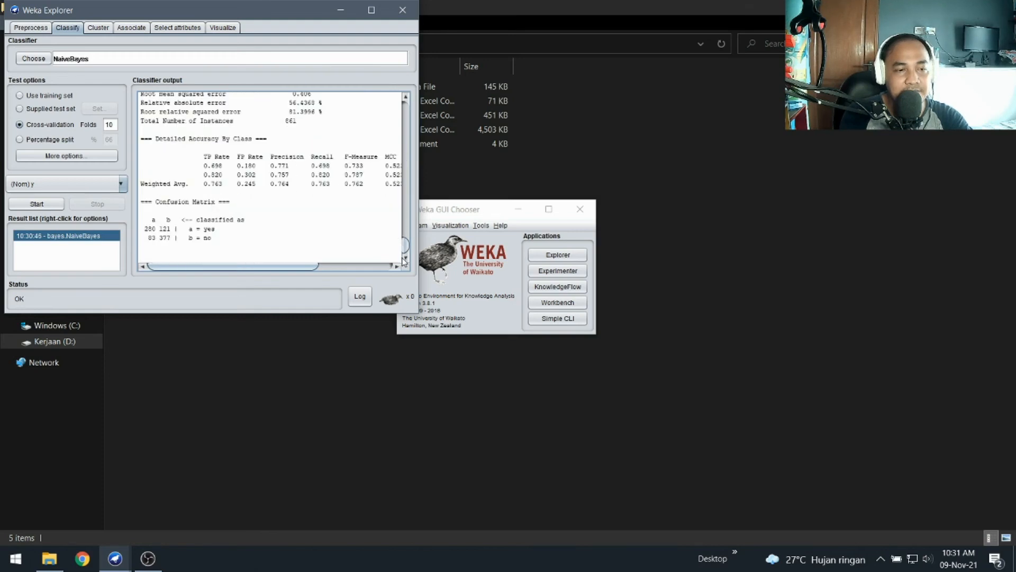
Step: View the NaiveBayes result in the main window, then visualize its classifier errors and close the plot
{"action": "right_click", "coordinate": [88, 240]}
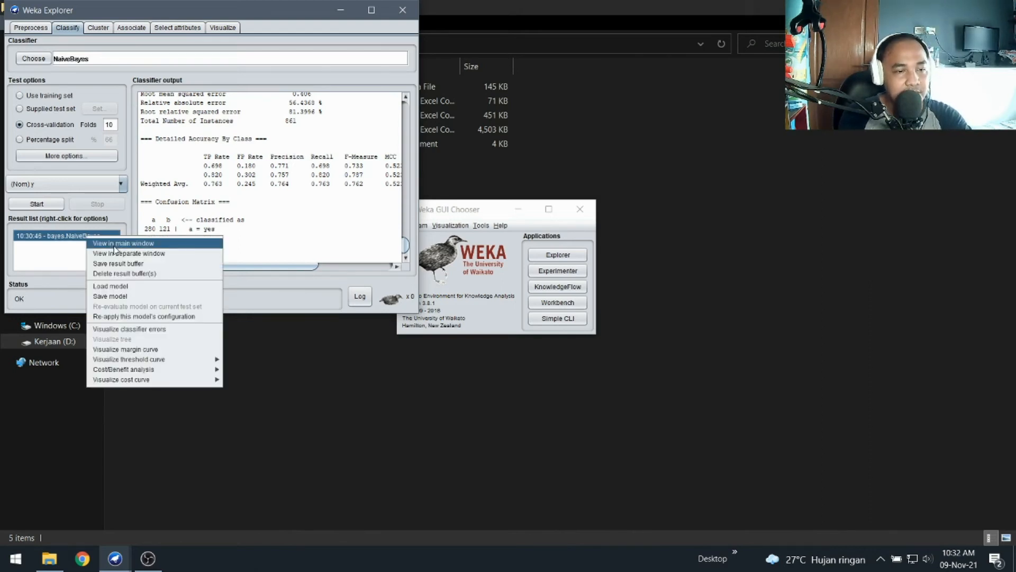
{"action": "left_click", "coordinate": [144, 243]}
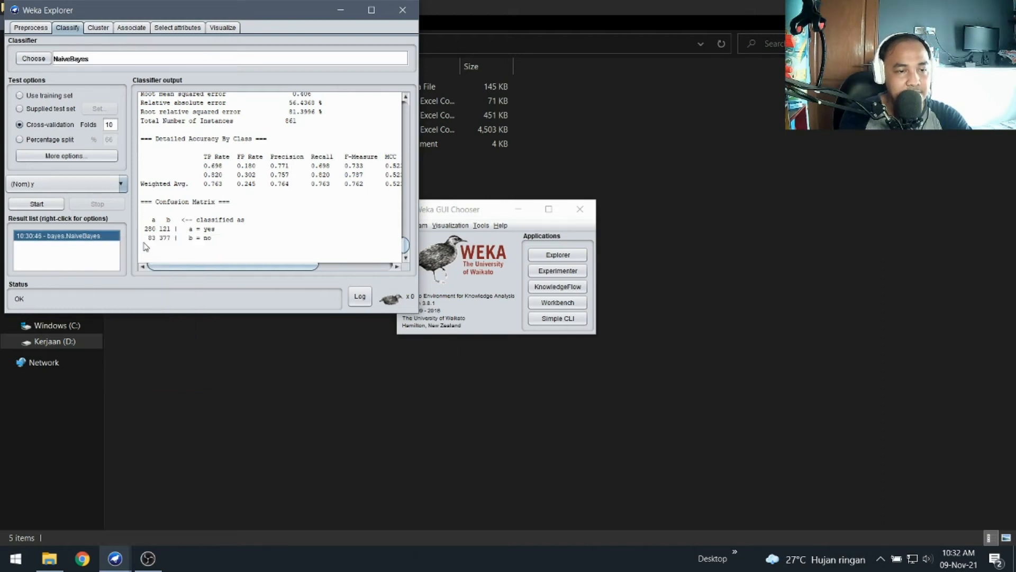
{"action": "right_click", "coordinate": [88, 243]}
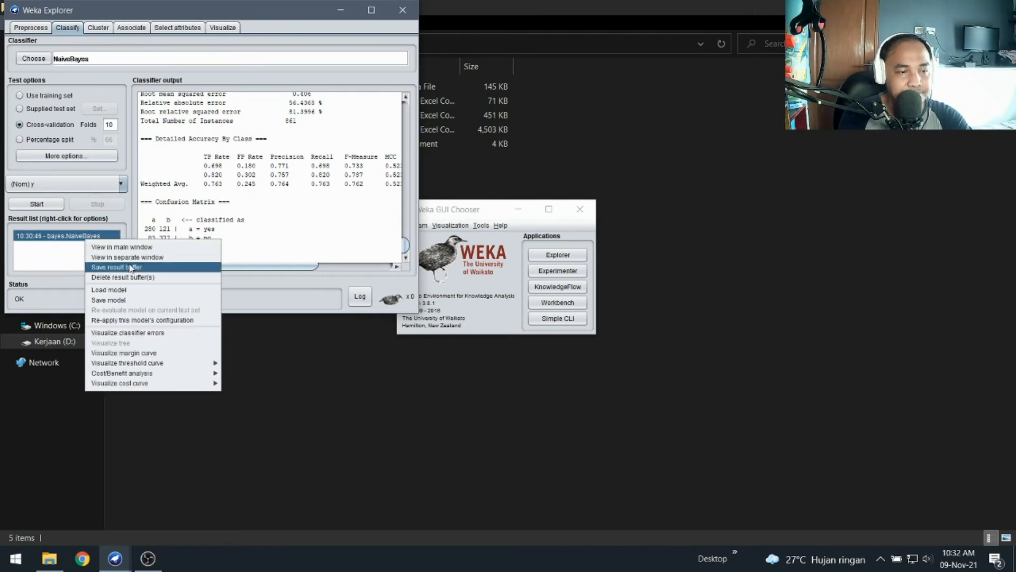
{"action": "left_click", "coordinate": [130, 333]}
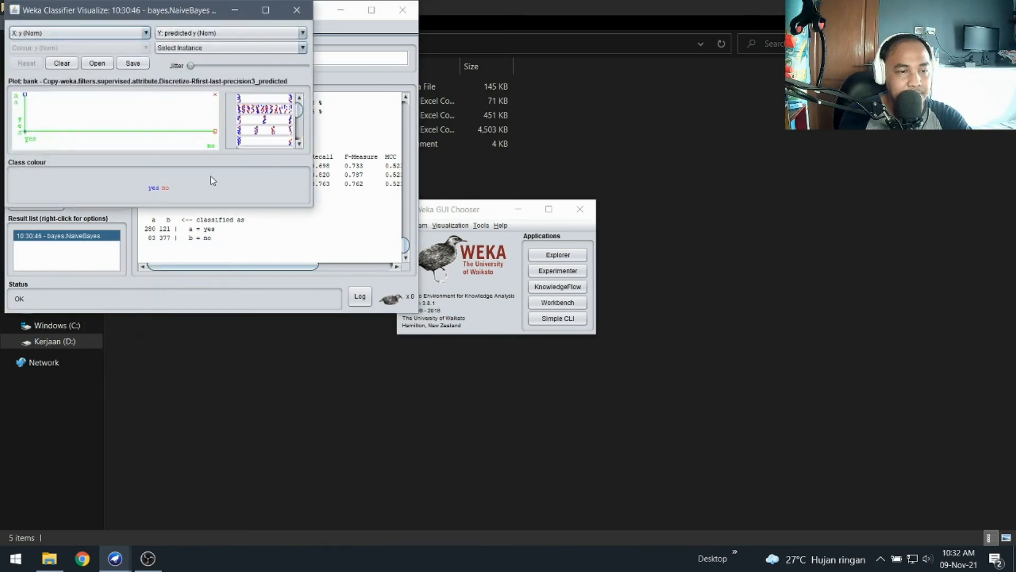
{"action": "left_click", "coordinate": [297, 10]}
Step: Save the NaiveBayes model as "model Data bank naive bayes" in the DATA BANK folder on drive D:
{"action": "right_click", "coordinate": [87, 238]}
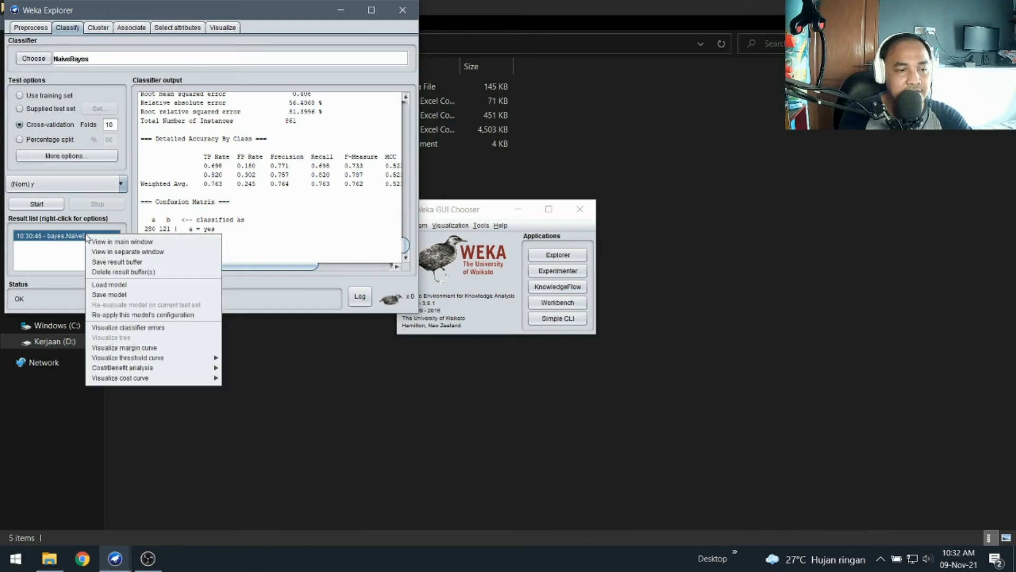
{"action": "left_click", "coordinate": [114, 295]}
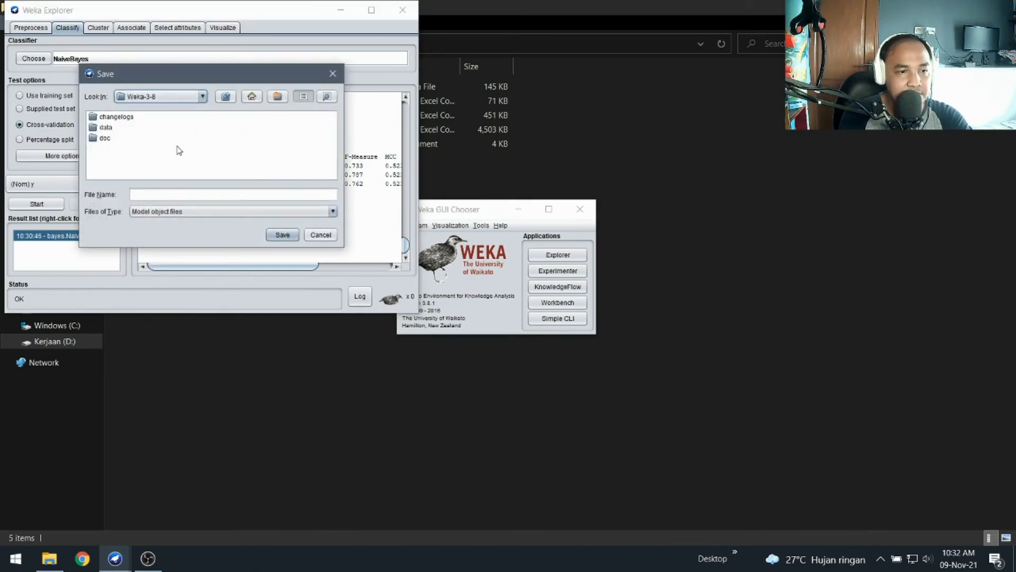
{"action": "left_click", "coordinate": [202, 98]}
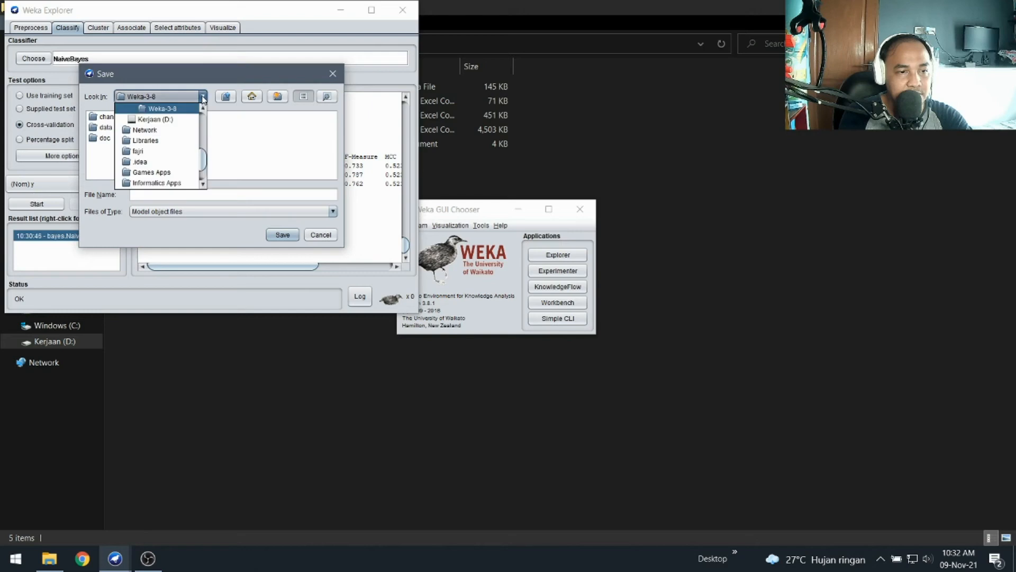
{"action": "left_click", "coordinate": [174, 120]}
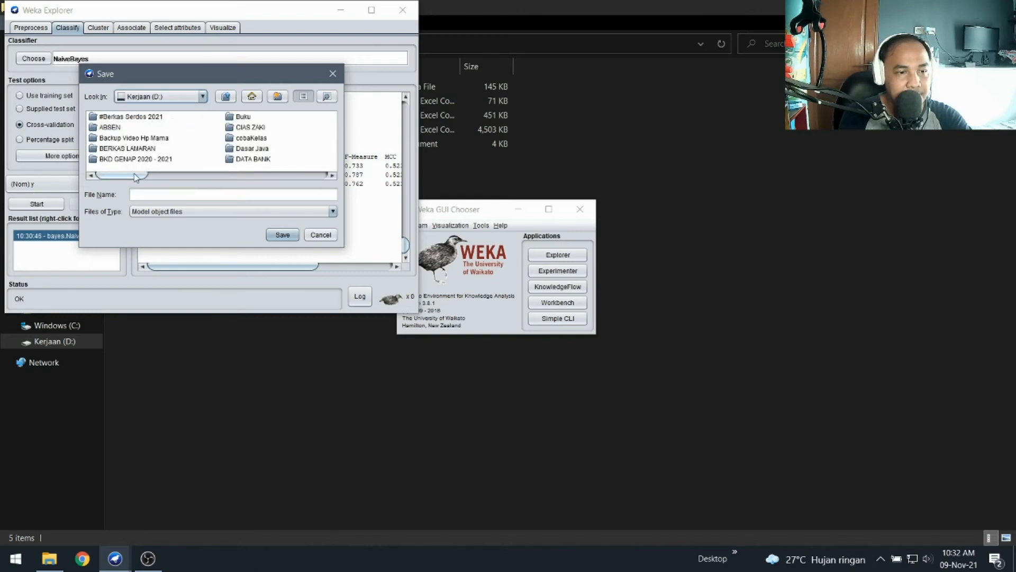
{"action": "double_click", "coordinate": [253, 158]}
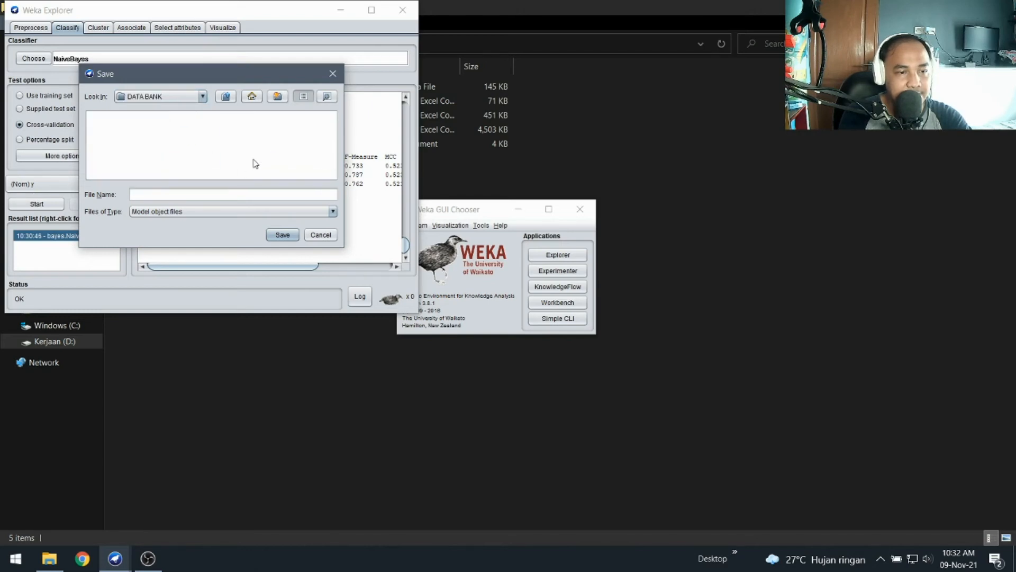
{"action": "left_click", "coordinate": [203, 195]}
{"action": "type", "text": "model"}
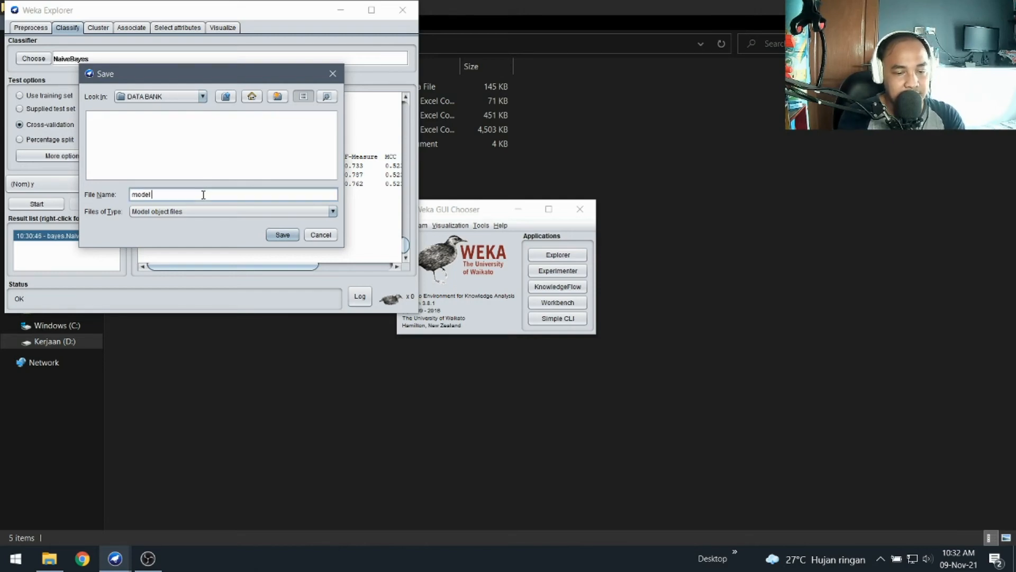
{"action": "type", "text": " Data ba"}
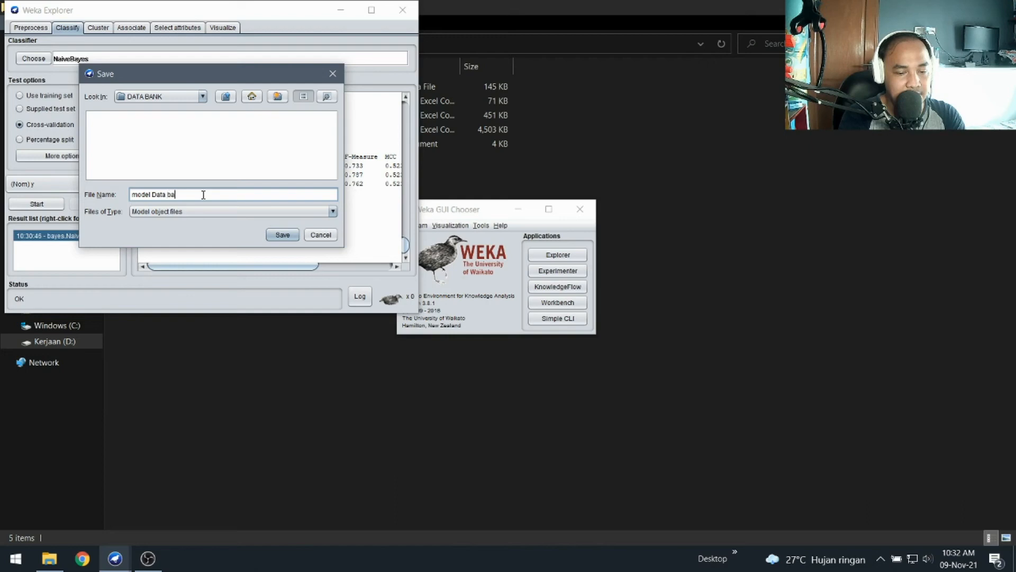
{"action": "type", "text": "nk naive"}
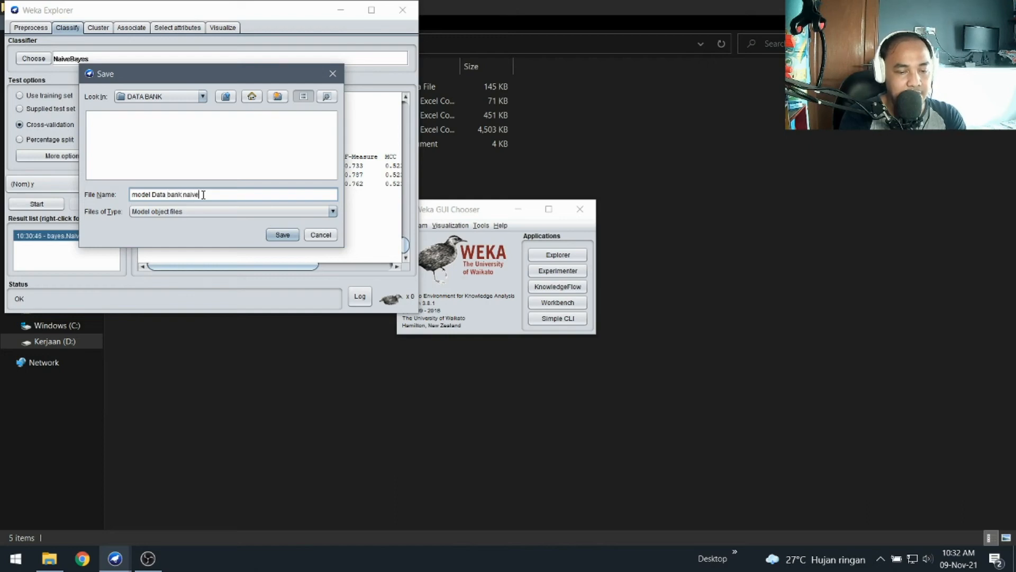
{"action": "type", "text": " bayes"}
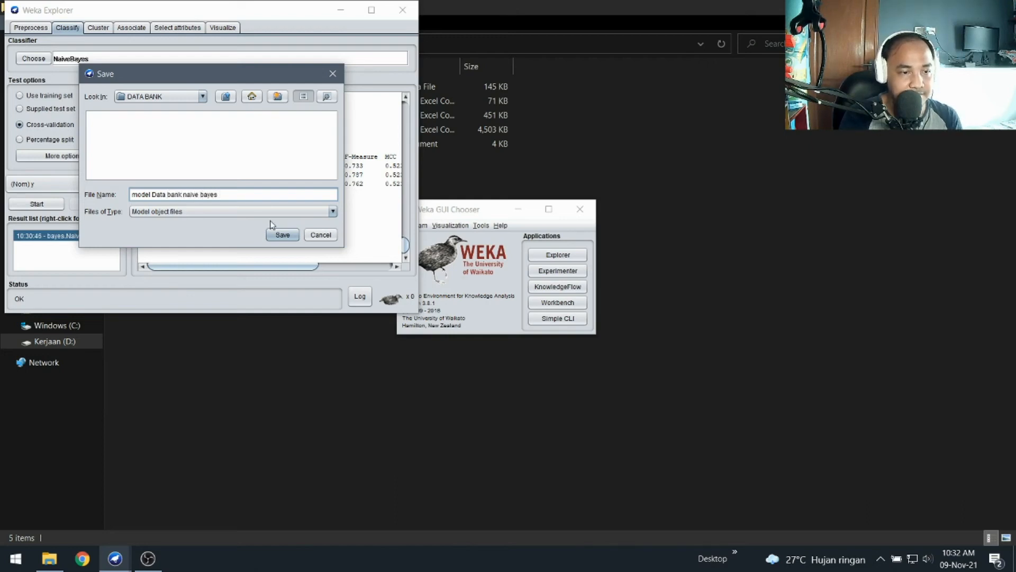
{"action": "left_click", "coordinate": [290, 237]}
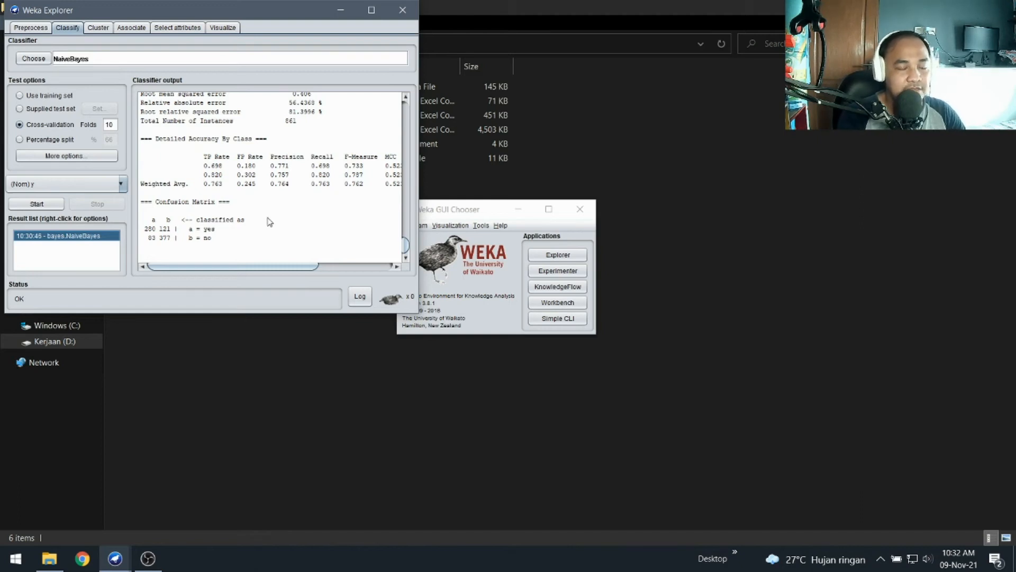
{"action": "right_click", "coordinate": [59, 241]}
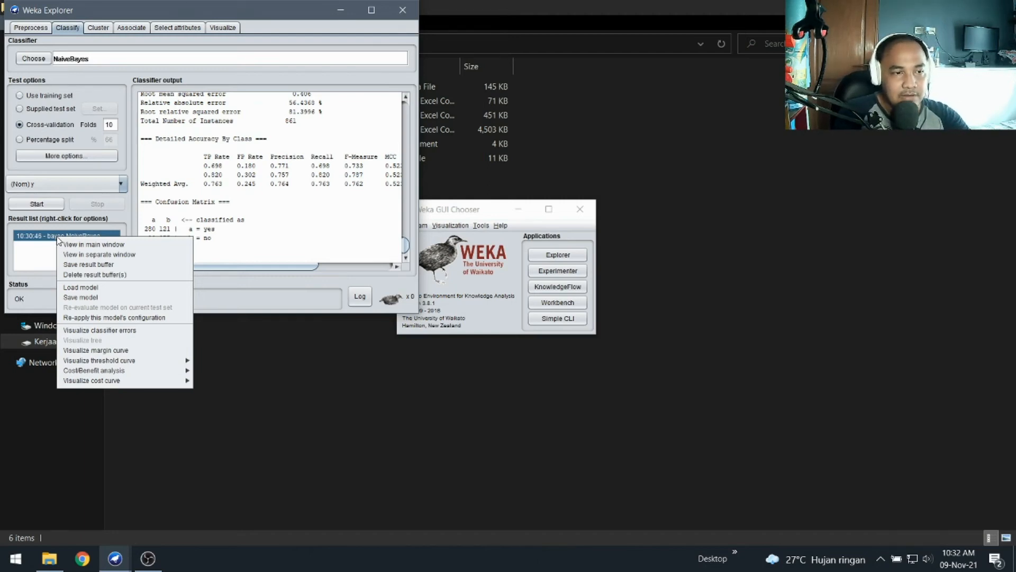
{"action": "left_click", "coordinate": [216, 310]}
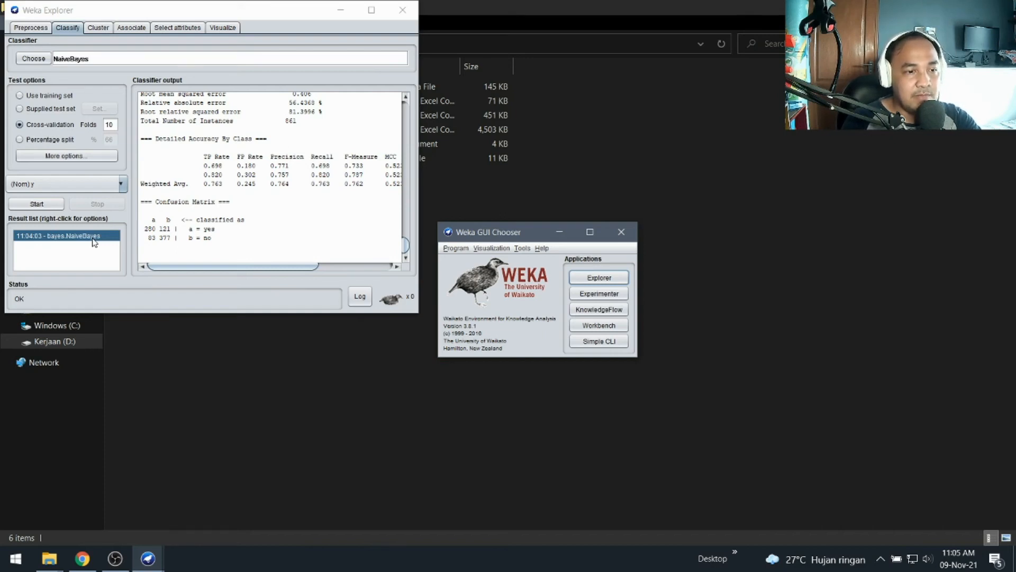
Step: Save the discretized dataset as an ARFF file named "bank prediksi" in the DATA BANK folder
{"action": "left_click", "coordinate": [33, 31]}
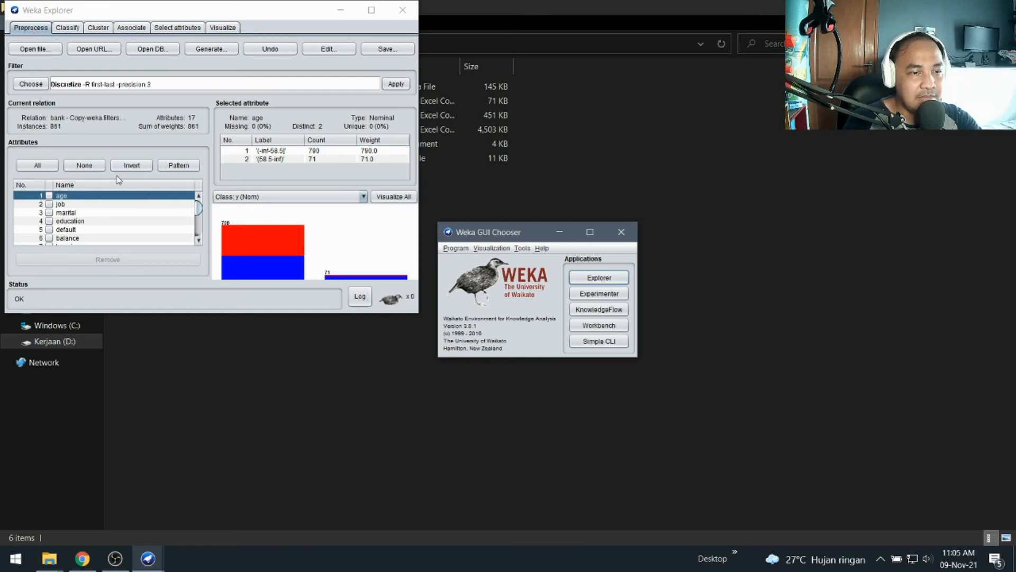
{"action": "left_click", "coordinate": [385, 50]}
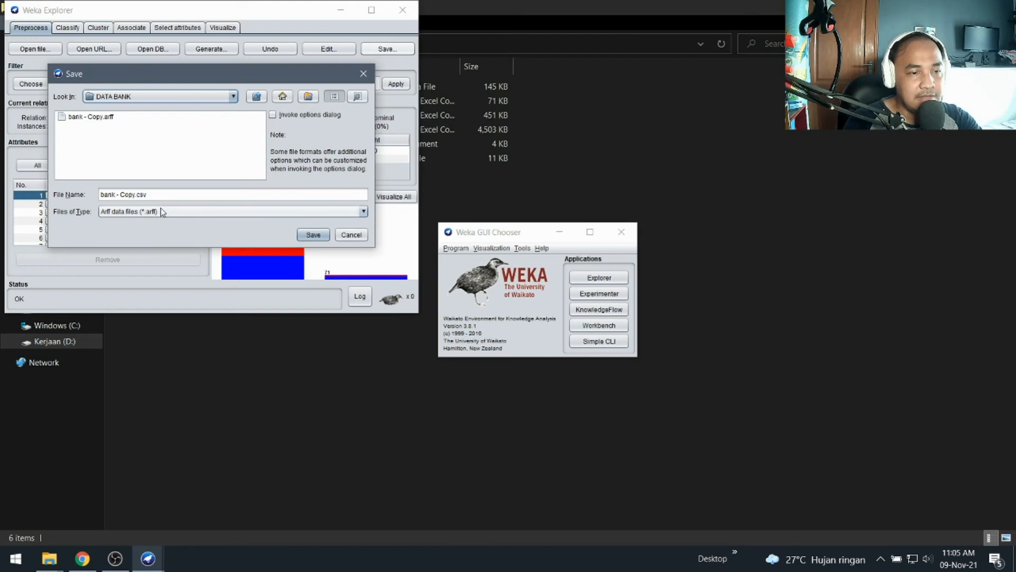
{"action": "left_click", "coordinate": [172, 198]}
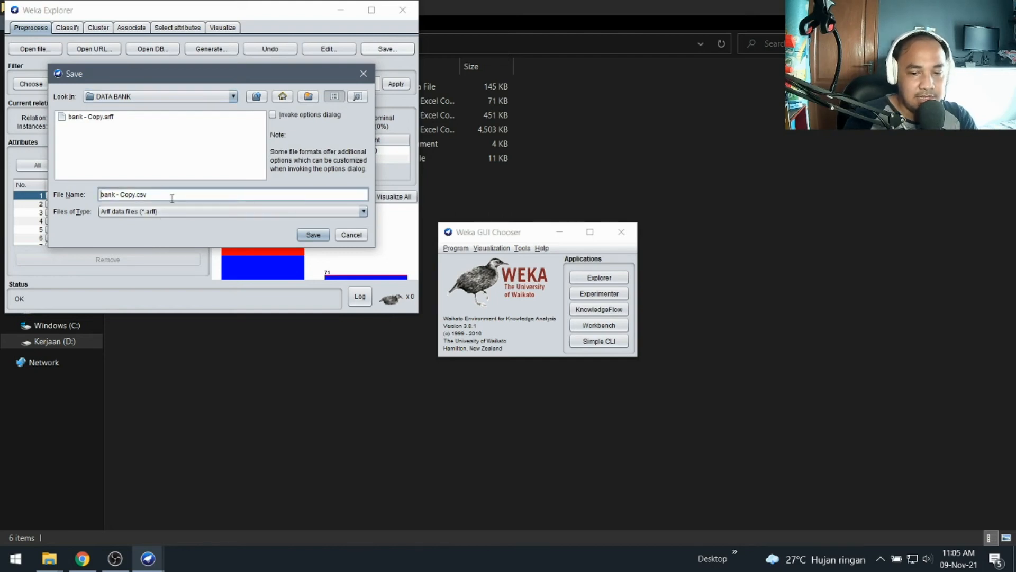
{"action": "double_click", "coordinate": [172, 198]}
{"action": "key", "text": "BackSpace"}
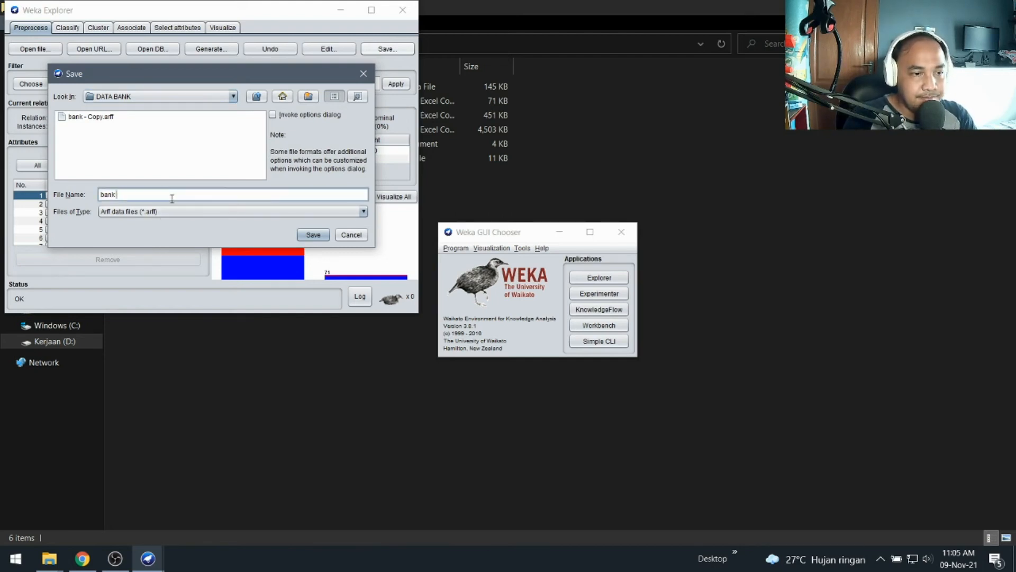
{"action": "type", "text": "prediksi"}
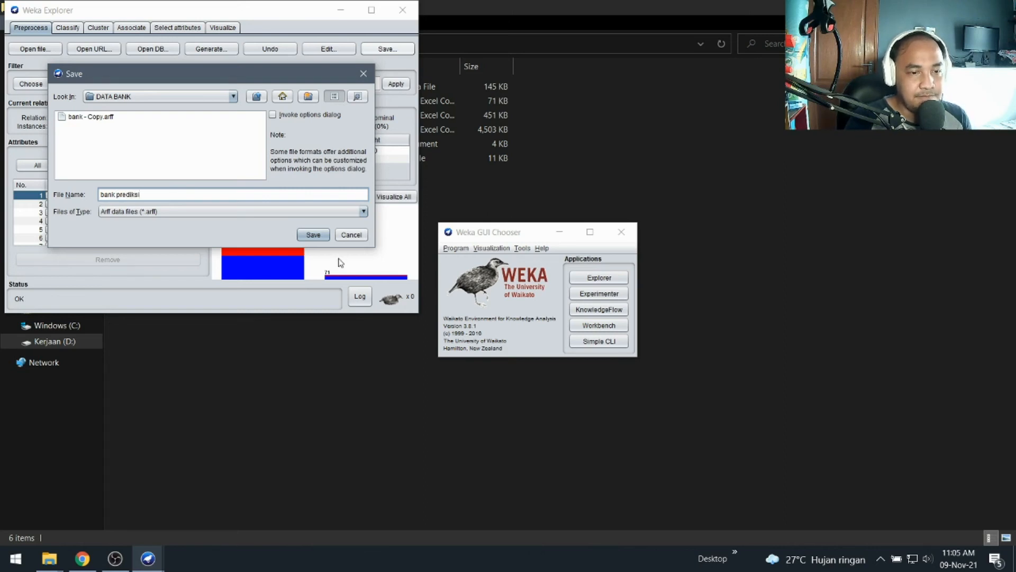
{"action": "left_click", "coordinate": [317, 236]}
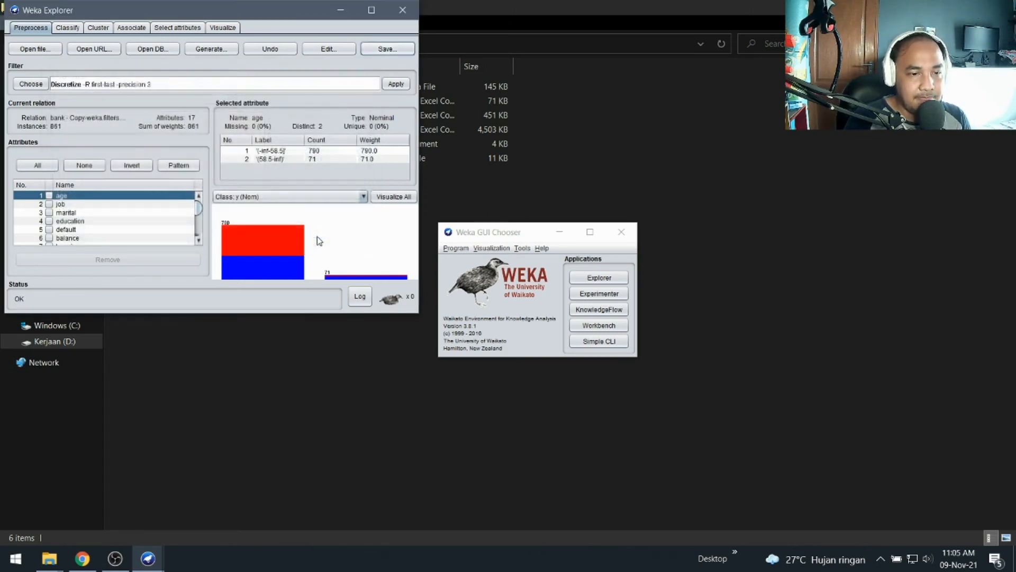
Step: Check the bank prediksi.arff file in the DATA BANK folder, then bring Weka Explorer back and move its window off the file names
{"action": "left_click", "coordinate": [756, 185]}
{"action": "left_click", "coordinate": [261, 122]}
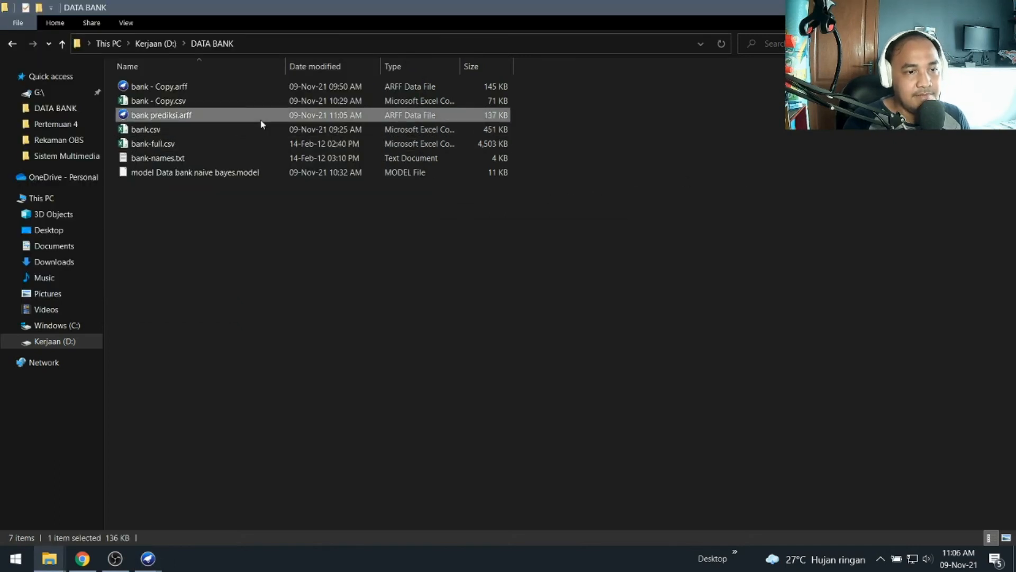
{"action": "left_click", "coordinate": [151, 558]}
{"action": "left_click", "coordinate": [201, 513]}
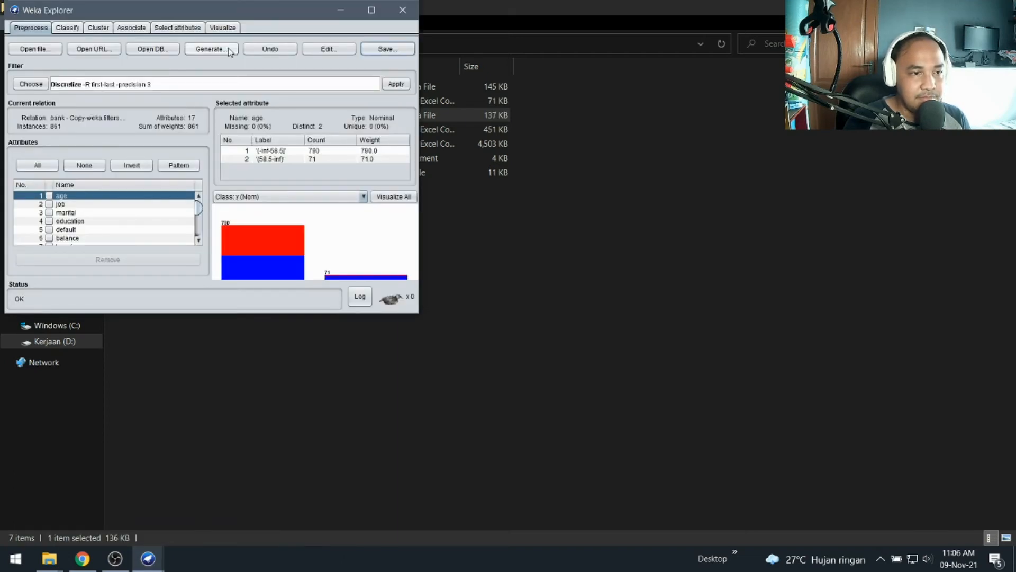
{"action": "left_click_drag", "start_coordinate": [232, 9], "coordinate": [593, 118]}
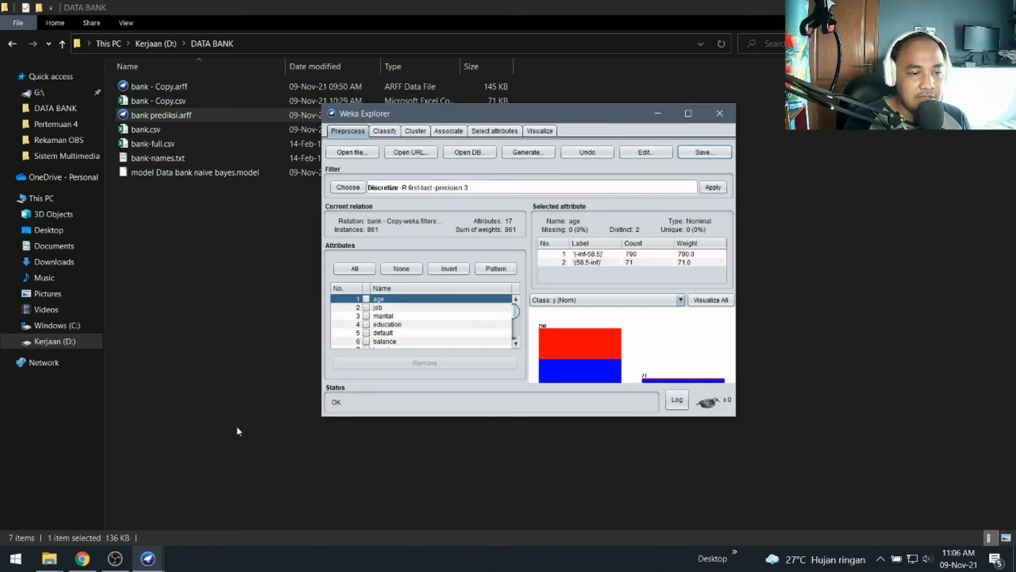
{"action": "left_click", "coordinate": [170, 118]}
{"action": "right_click", "coordinate": [169, 118]}
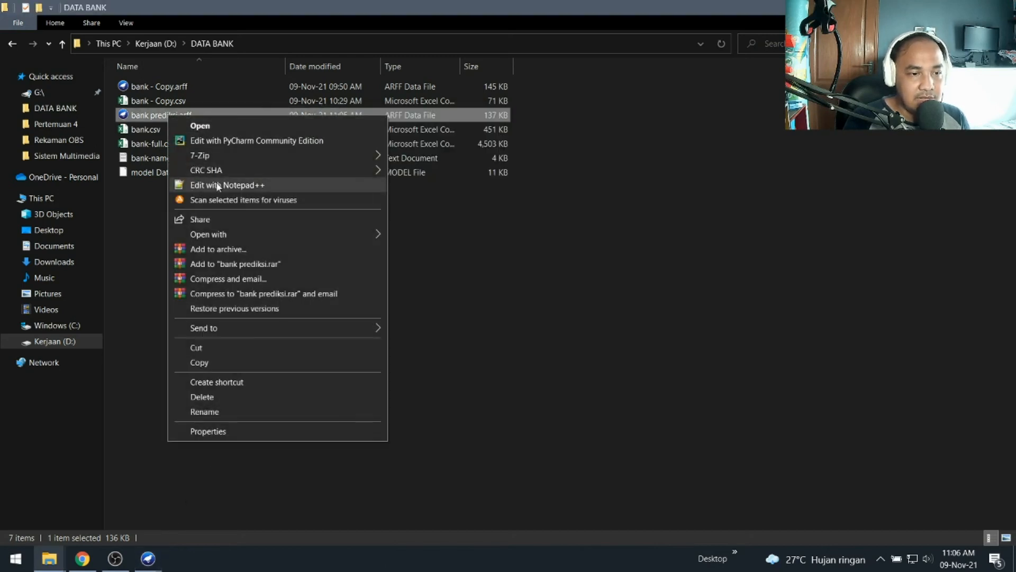
{"action": "key", "text": "Escape"}
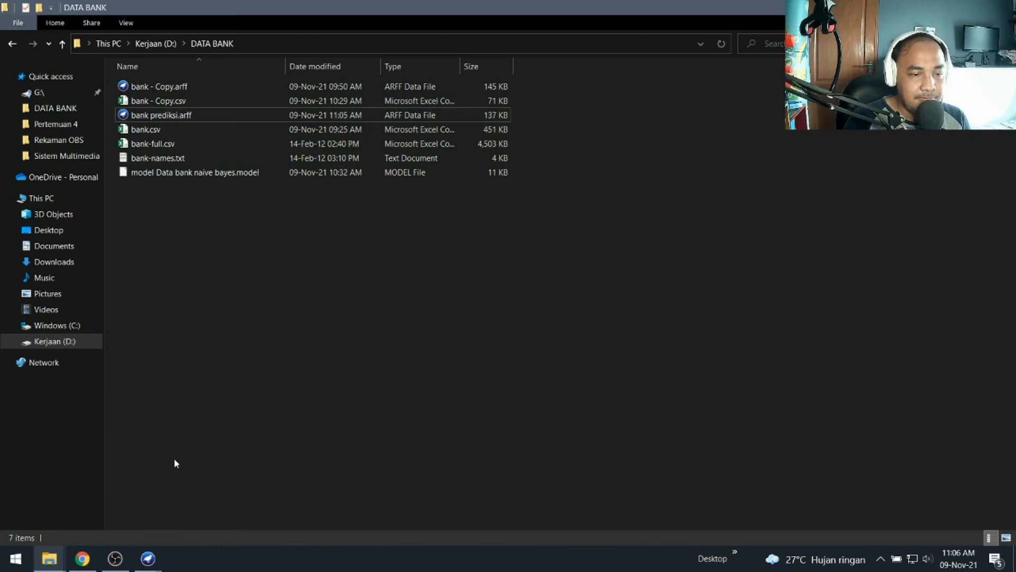
Step: Launch Notepad, open bank prediksi.arff from the DATA BANK folder in it, and maximize the Notepad window
{"action": "left_click", "coordinate": [5, 567]}
{"action": "type", "text": "no"}
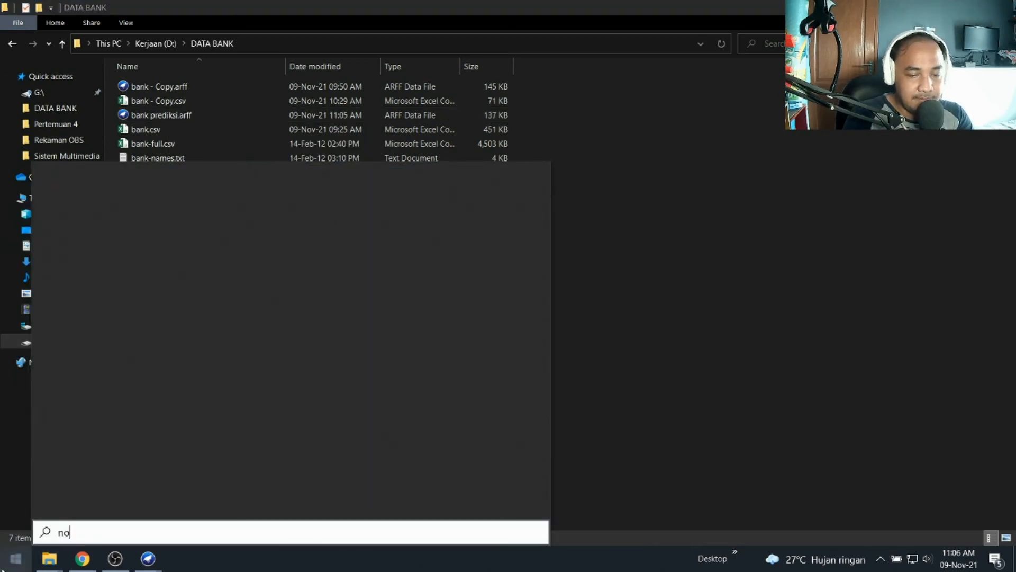
{"action": "key", "text": "Return"}
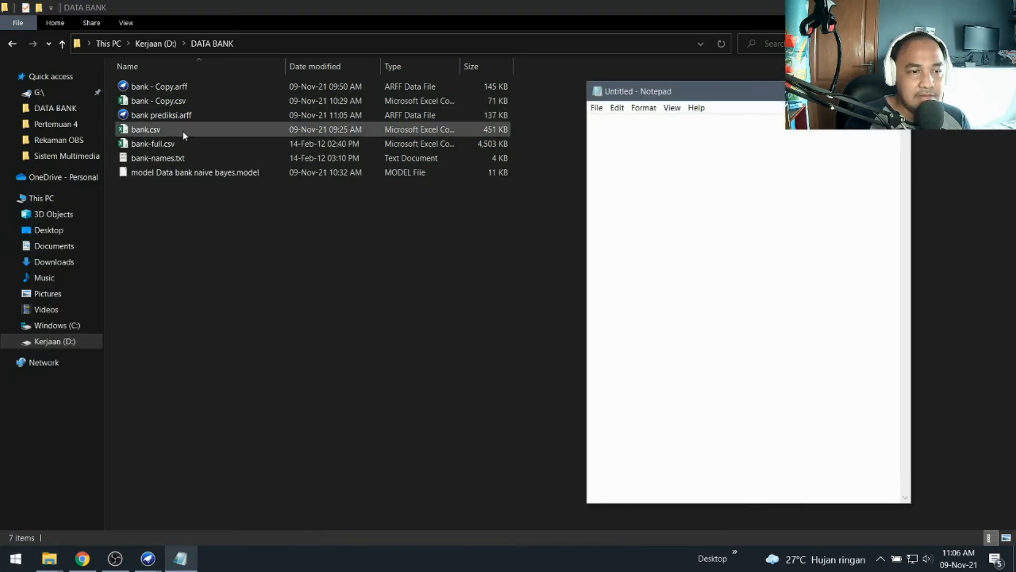
{"action": "left_click", "coordinate": [168, 118]}
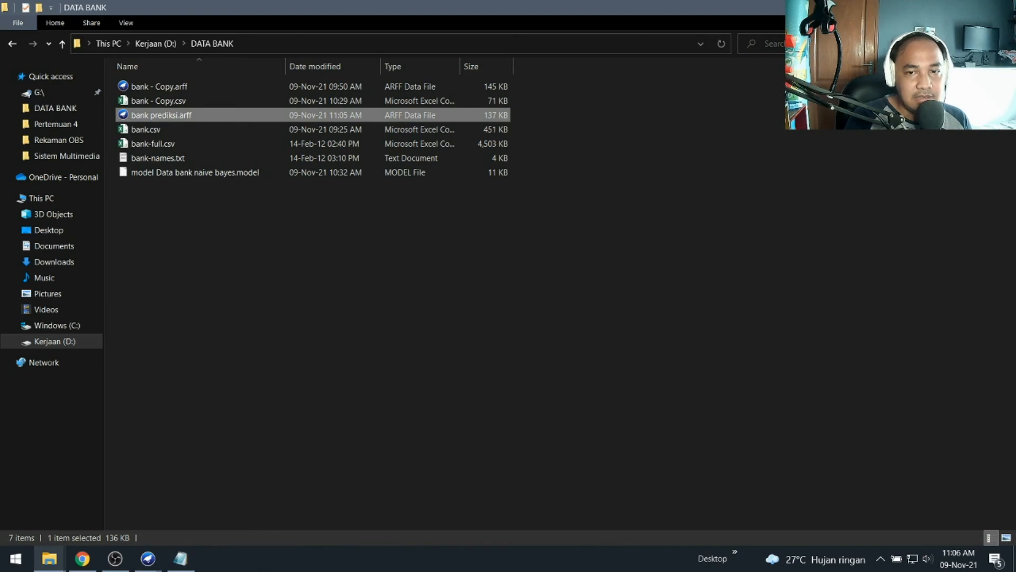
{"action": "left_click", "coordinate": [970, 7]}
{"action": "left_click_drag", "start_coordinate": [470, 252], "coordinate": [772, 466]}
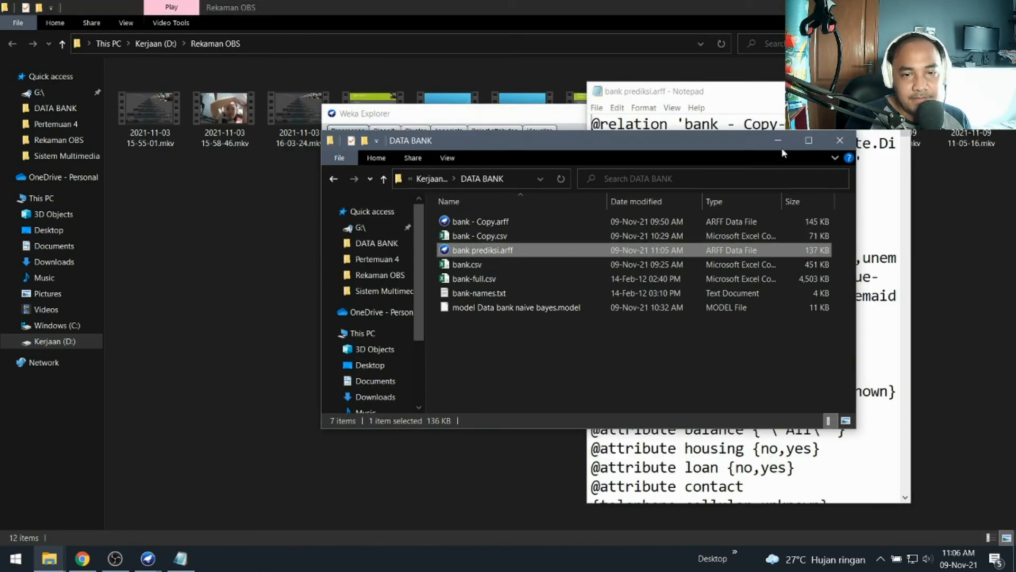
{"action": "left_click", "coordinate": [778, 141]}
{"action": "left_click", "coordinate": [865, 91]}
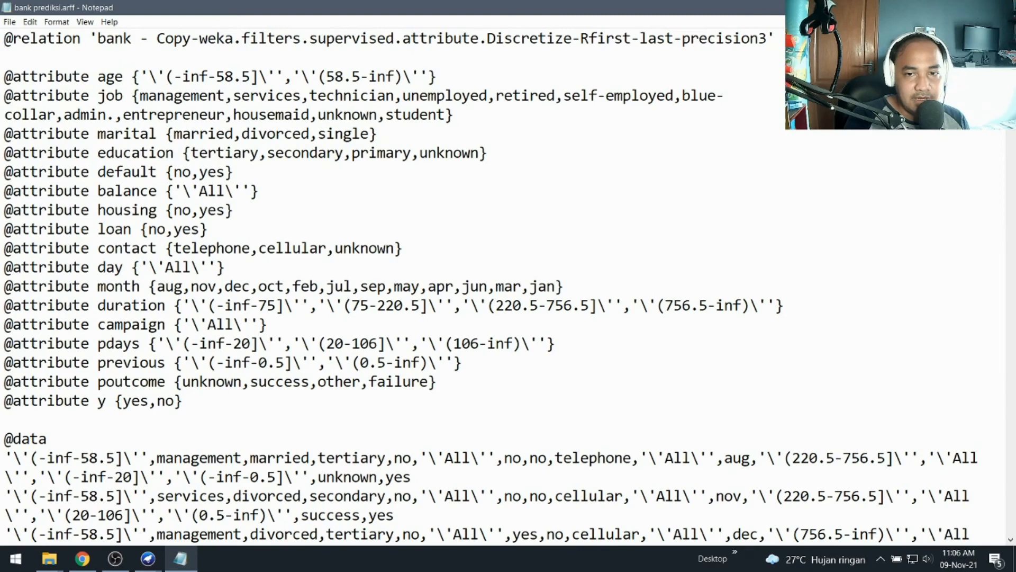
{"action": "scroll", "coordinate": [508, 286], "scroll_direction": "down", "scroll_amount": 4}
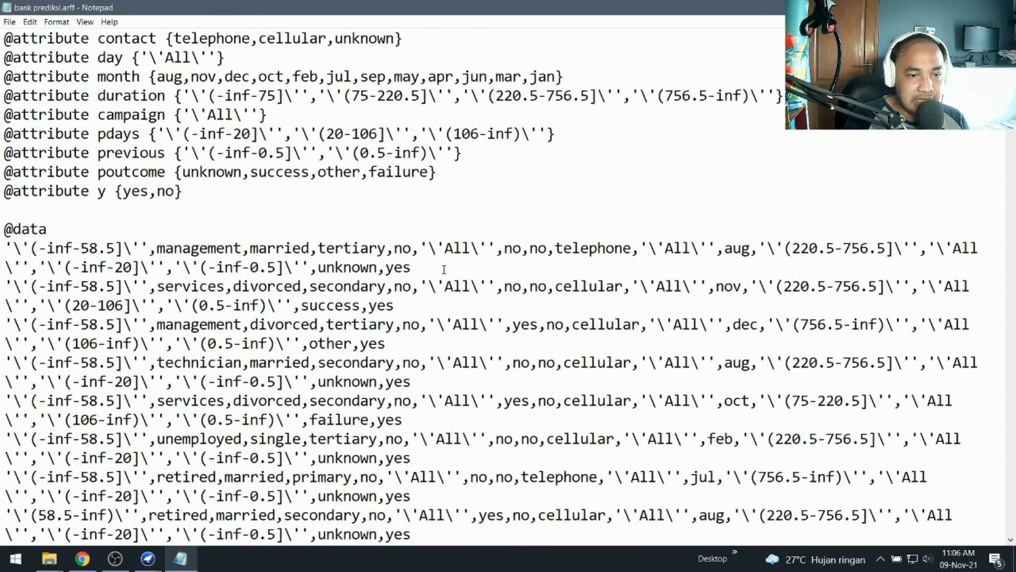
{"action": "key", "text": "shift+Home"}
{"action": "key", "text": "shift+Up"}
{"action": "key", "text": "shift+Up"}
{"action": "key", "text": "shift+Up"}
{"action": "key", "text": "shift+Up"}
{"action": "key", "text": "shift+Up"}
{"action": "key", "text": "shift+Up"}
{"action": "key", "text": "shift+Up"}
{"action": "key", "text": "shift+Up"}
{"action": "key", "text": "shift+Up"}
{"action": "key", "text": "shift+Up"}
{"action": "key", "text": "shift+Up"}
{"action": "key", "text": "shift+Up"}
{"action": "key", "text": "shift+Up"}
{"action": "key", "text": "shift+Up"}
{"action": "key", "text": "shift+Up"}
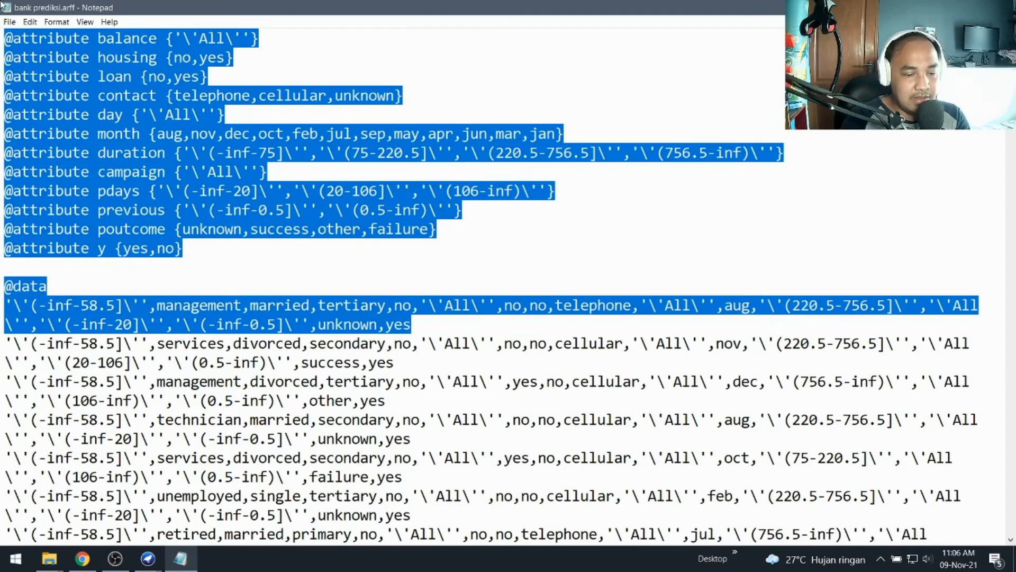
{"action": "key", "text": "Right"}
{"action": "key", "text": "ctrl+shift+End"}
{"action": "key", "text": "Delete"}
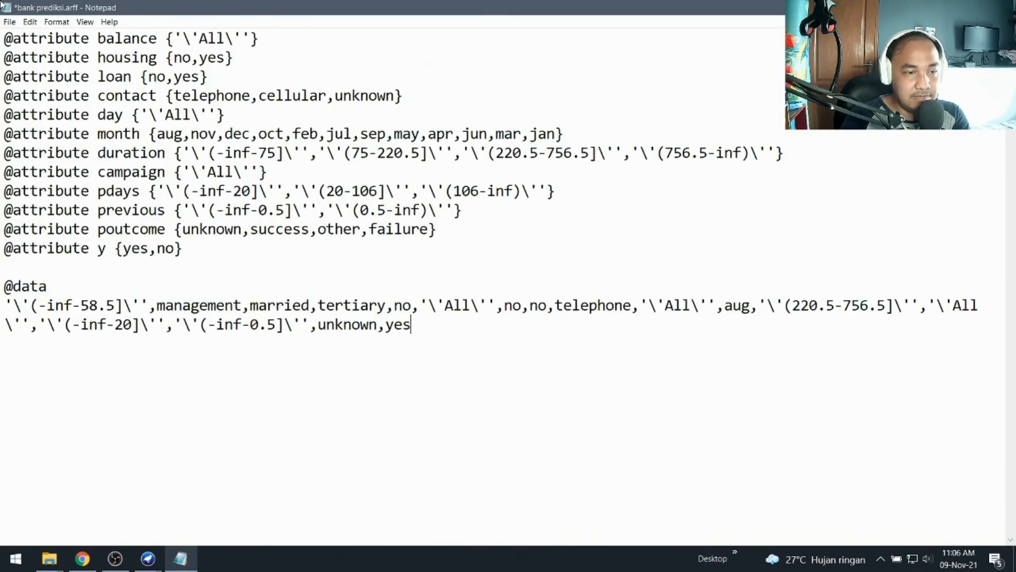
{"action": "key", "text": "ctrl+s"}
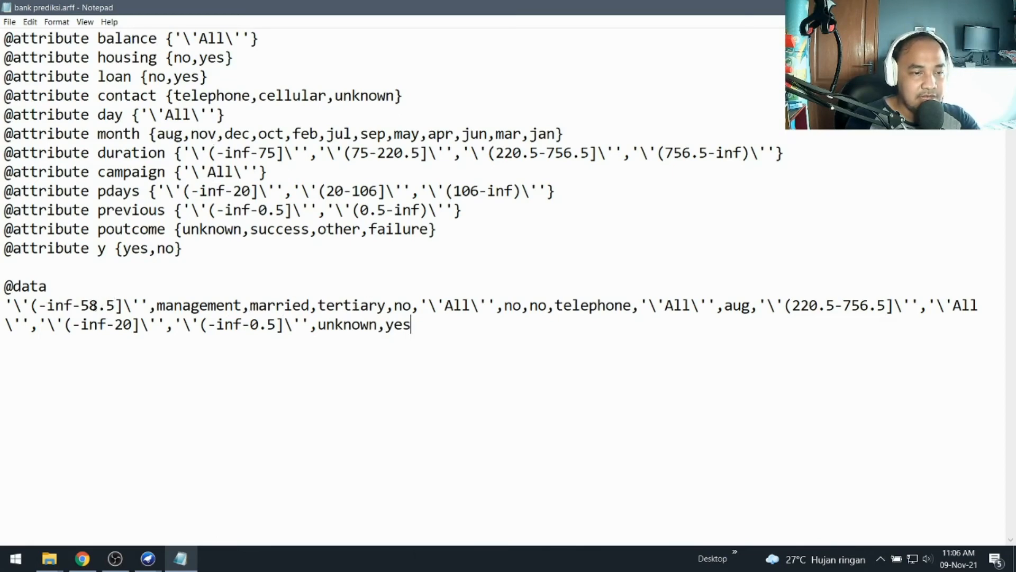
Step: Examine the attribute declarations down to class y in the file and compare them with the attribute list in Weka Explorer
{"action": "left_click", "coordinate": [193, 253]}
{"action": "key", "text": "Up"}
{"action": "key", "text": "Up"}
{"action": "key", "text": "Up"}
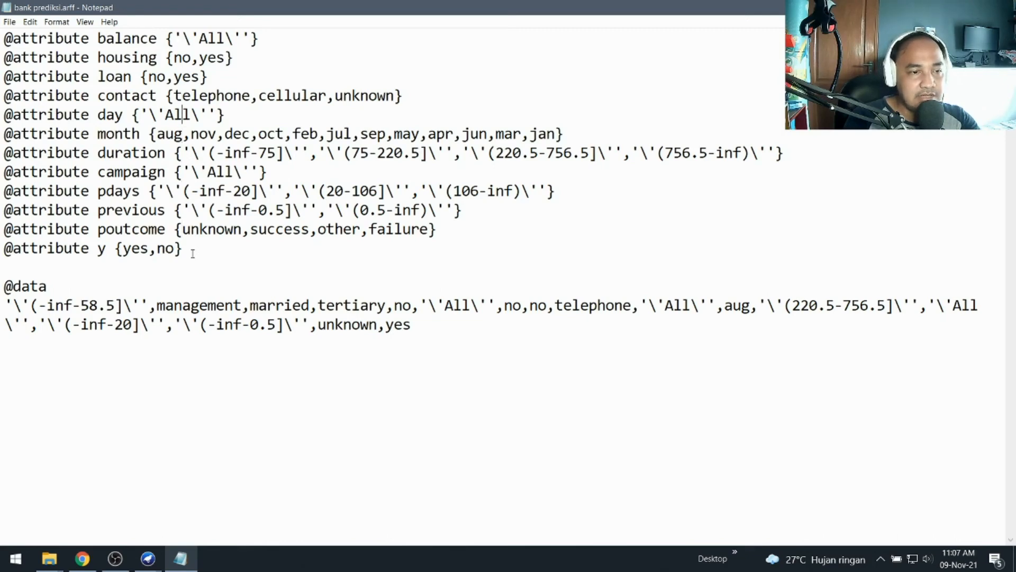
{"action": "key", "text": "Down"}
{"action": "key", "text": "Down"}
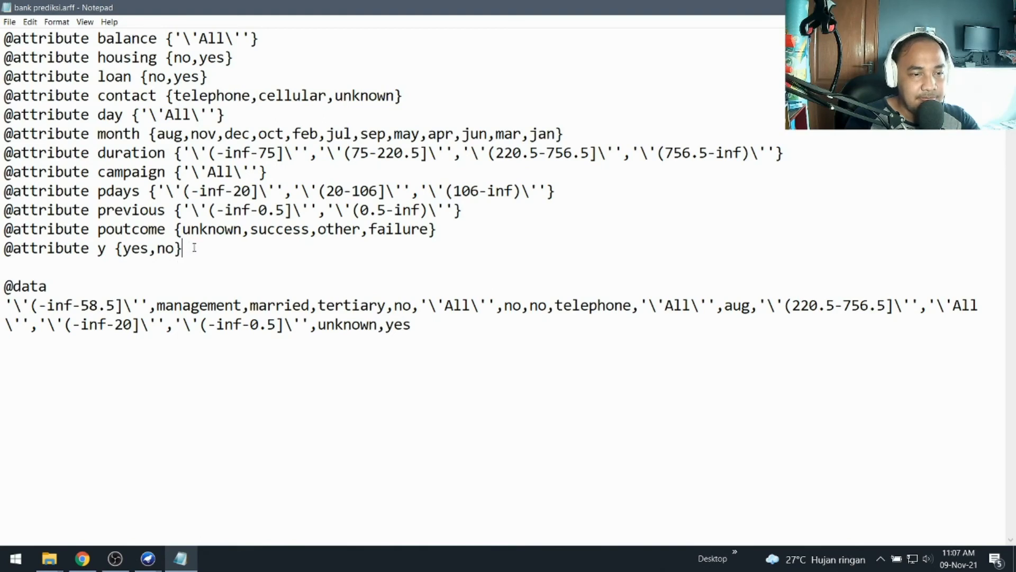
{"action": "left_click_drag", "start_coordinate": [188, 246], "coordinate": [13, 248]}
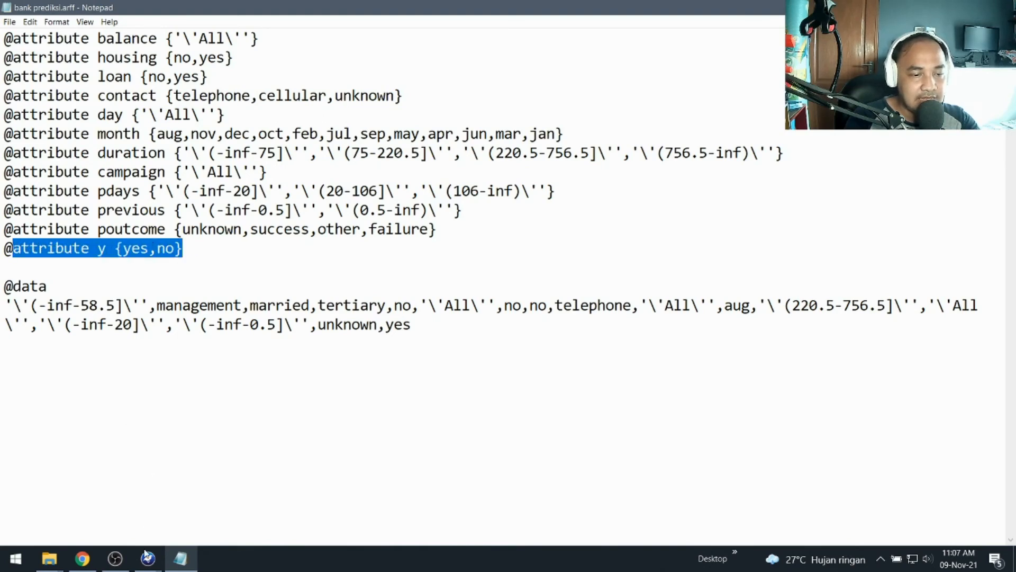
{"action": "mouse_move", "coordinate": [148, 558]}
{"action": "left_click", "coordinate": [201, 509]}
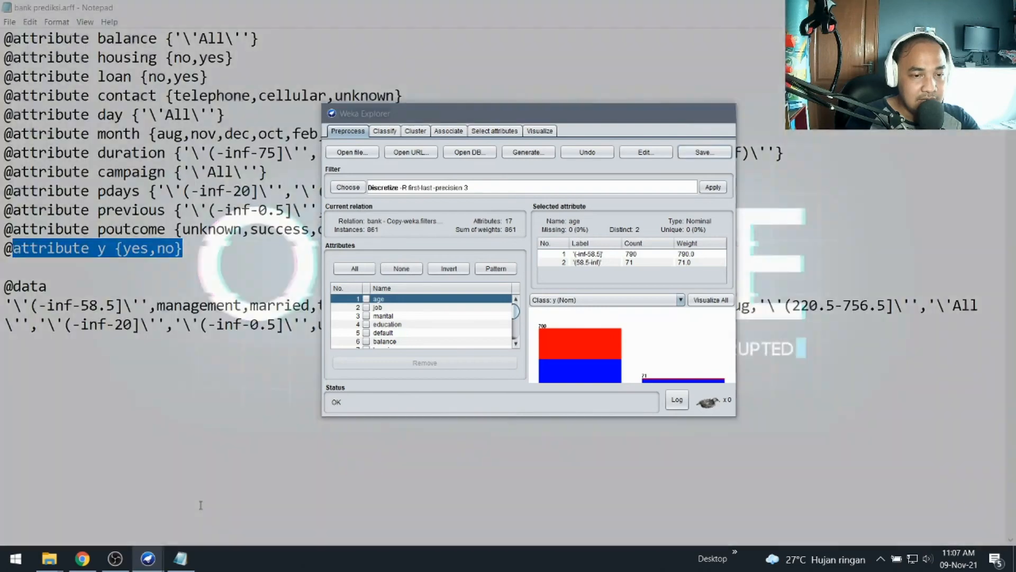
{"action": "mouse_move", "coordinate": [516, 318]}
{"action": "left_mouse_down"}
{"action": "mouse_move", "coordinate": [516, 333]}
{"action": "mouse_move", "coordinate": [515, 306]}
{"action": "left_mouse_up"}
Step: In Notepad, replace the class value yes at the end of the remaining data row with ? and save the file
{"action": "left_click", "coordinate": [140, 50]}
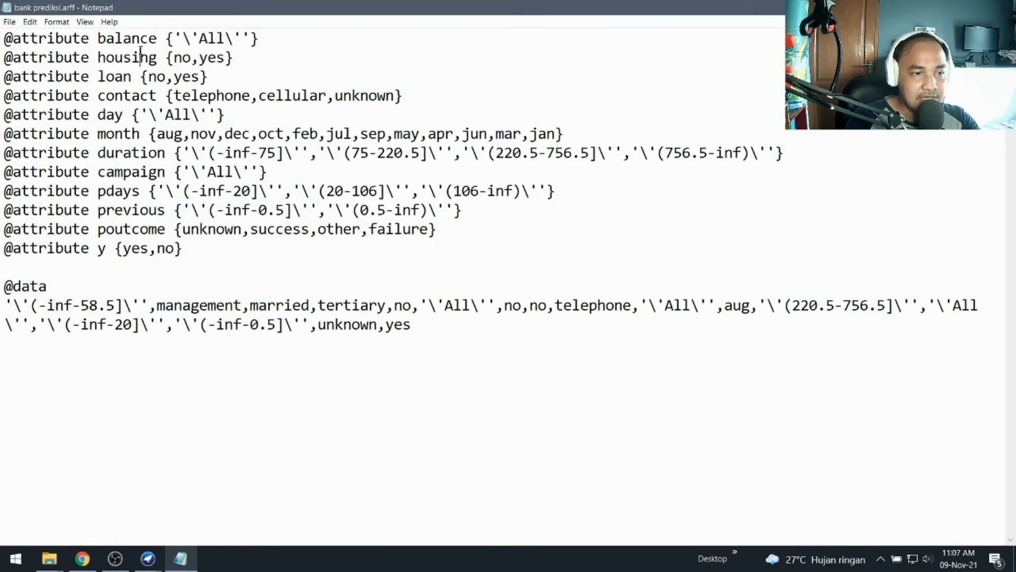
{"action": "key", "text": "Down"}
{"action": "key", "text": "Down"}
{"action": "key", "text": "Down"}
{"action": "key", "text": "Down"}
{"action": "key", "text": "Down"}
{"action": "key", "text": "Down"}
{"action": "key", "text": "Down"}
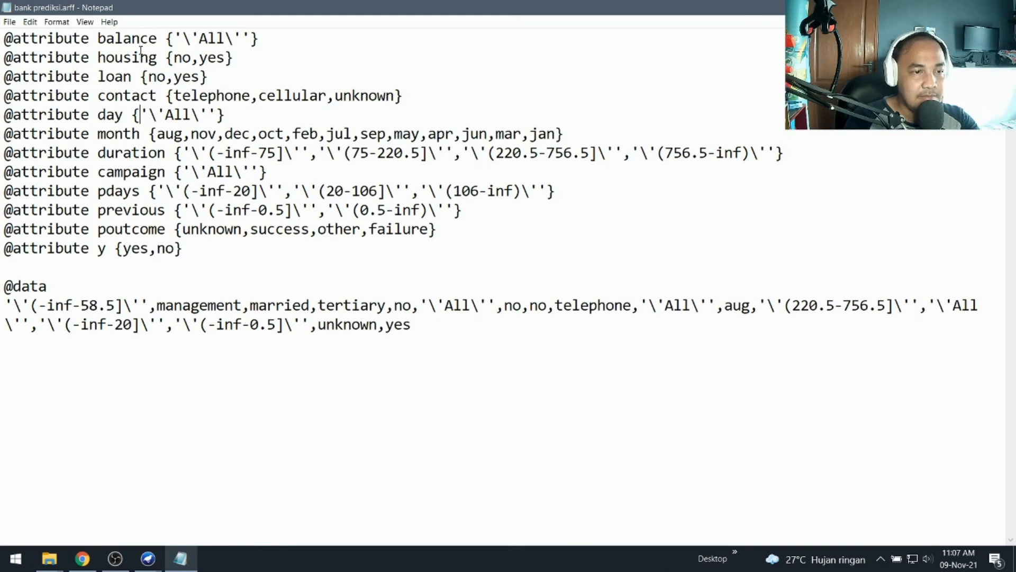
{"action": "key", "text": "Down"}
{"action": "key", "text": "Down"}
{"action": "key", "text": "Down"}
{"action": "key", "text": "Down"}
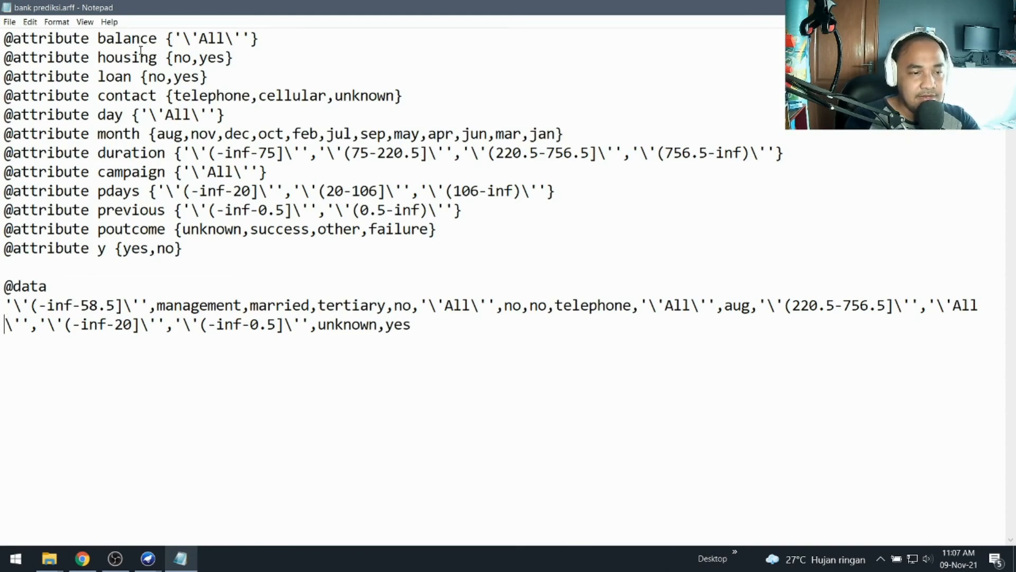
{"action": "key", "text": "Right"}
{"action": "key", "text": "Right"}
{"action": "key", "text": "Right"}
{"action": "key", "text": "Right"}
{"action": "key", "text": "Right"}
{"action": "key", "text": "Right"}
{"action": "key", "text": "Right"}
{"action": "key", "text": "Right"}
{"action": "key", "text": "Right"}
{"action": "key", "text": "Right"}
{"action": "key", "text": "Right"}
{"action": "key", "text": "Right"}
{"action": "key", "text": "Right"}
{"action": "key", "text": "Right"}
{"action": "key", "text": "Right"}
{"action": "key", "text": "Right"}
{"action": "key", "text": "Right"}
{"action": "key", "text": "Right"}
{"action": "key", "text": "Right"}
{"action": "key", "text": "Right"}
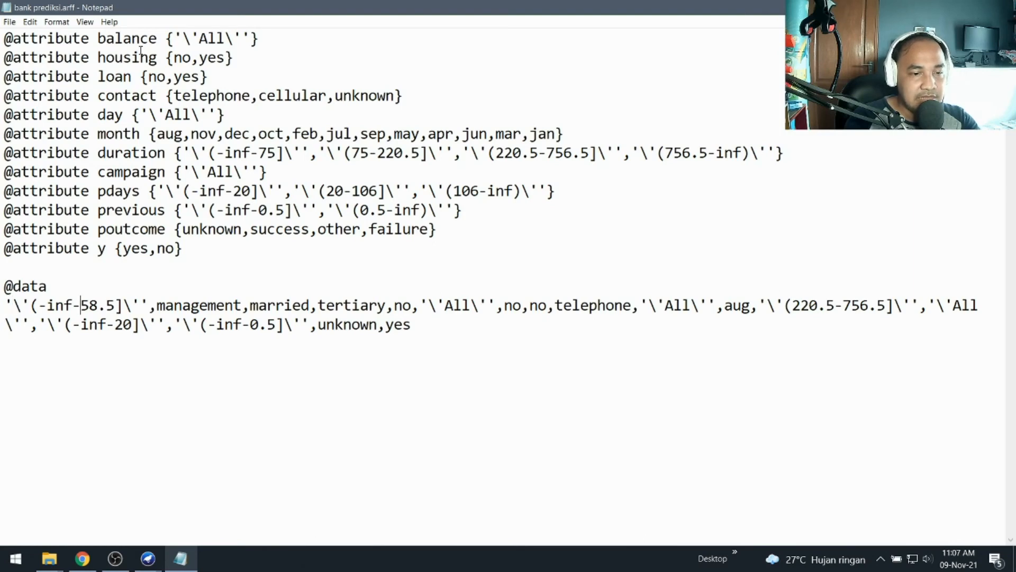
{"action": "key", "text": "Right"}
{"action": "key", "text": "Right"}
{"action": "key", "text": "Right"}
{"action": "key", "text": "Right"}
{"action": "key", "text": "Right"}
{"action": "key", "text": "Right"}
{"action": "key", "text": "Right"}
{"action": "key", "text": "Right"}
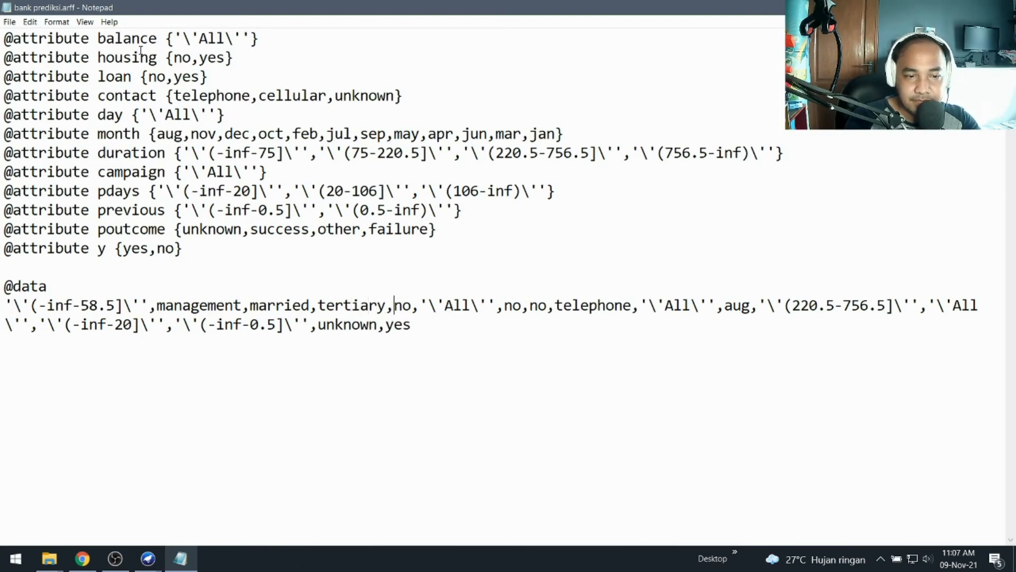
{"action": "key", "text": "Down"}
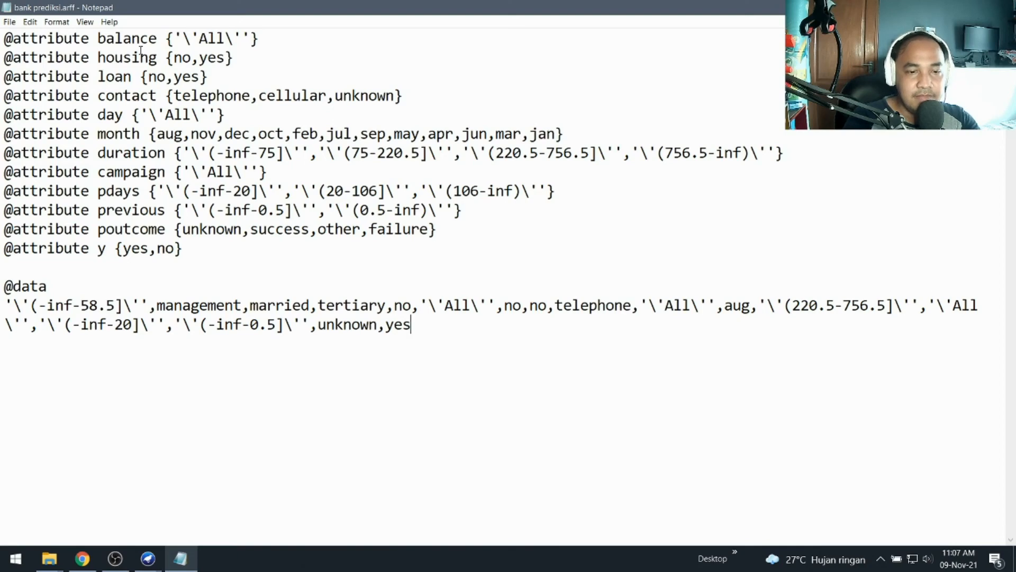
{"action": "key", "text": "BackSpace"}
{"action": "key", "text": "BackSpace"}
{"action": "key", "text": "BackSpace"}
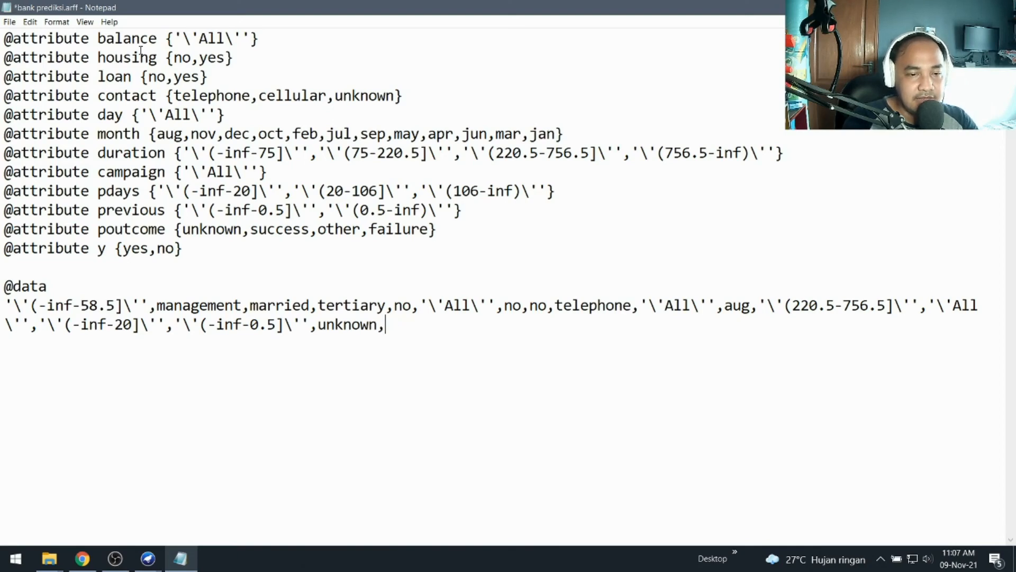
{"action": "type", "text": "?"}
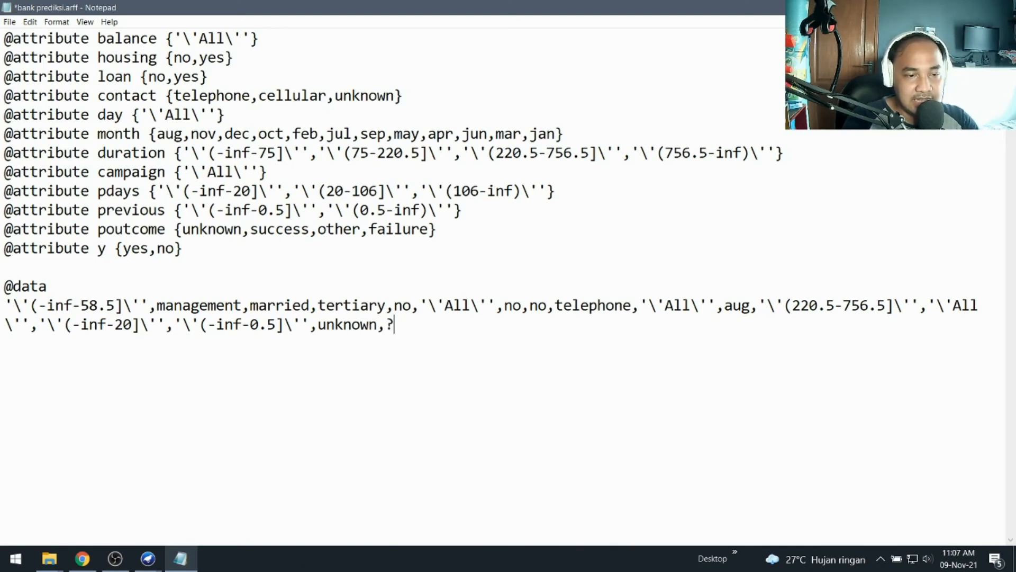
{"action": "key", "text": "ctrl+s"}
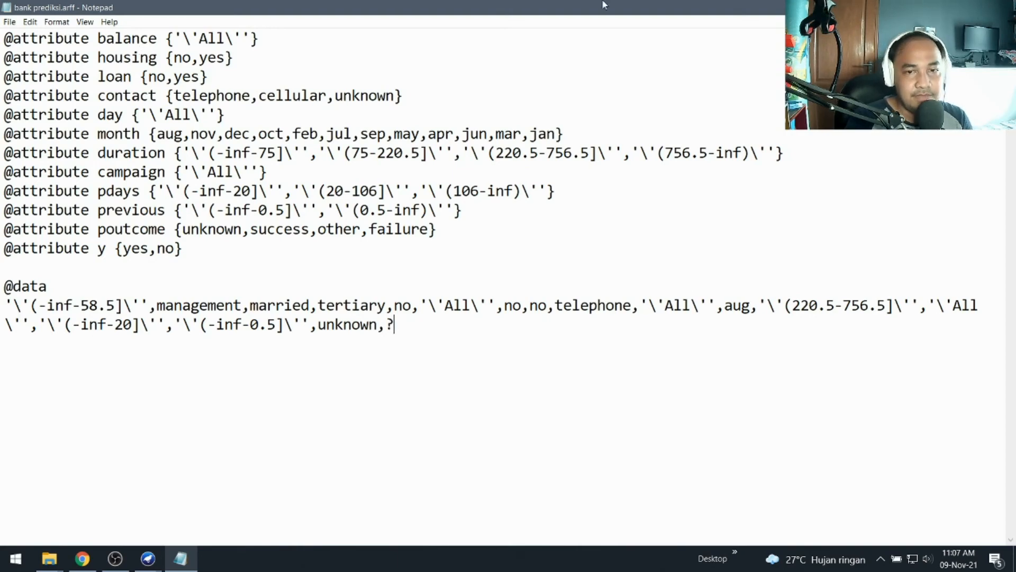
Step: Close Notepad and bring up the DATA BANK folder window maximized in place of the Rekaman OBS folder
{"action": "left_click", "coordinate": [1004, 7]}
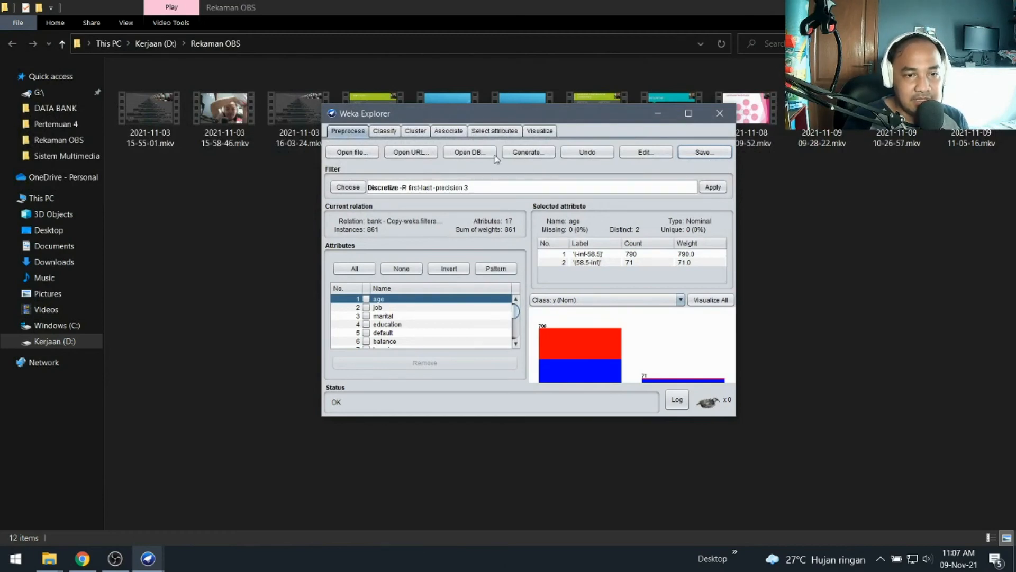
{"action": "left_click", "coordinate": [940, 8]}
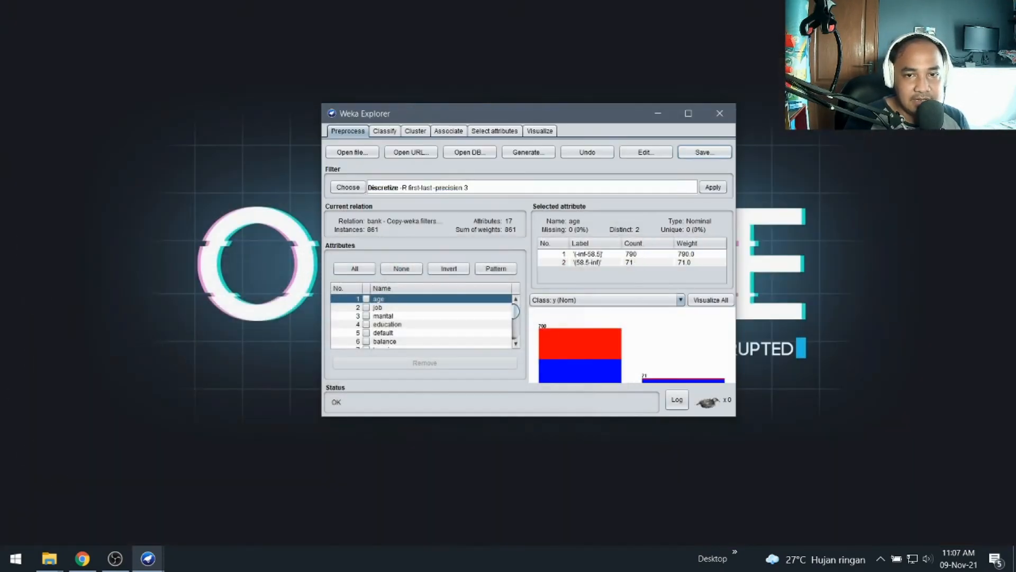
{"action": "mouse_move", "coordinate": [49, 557]}
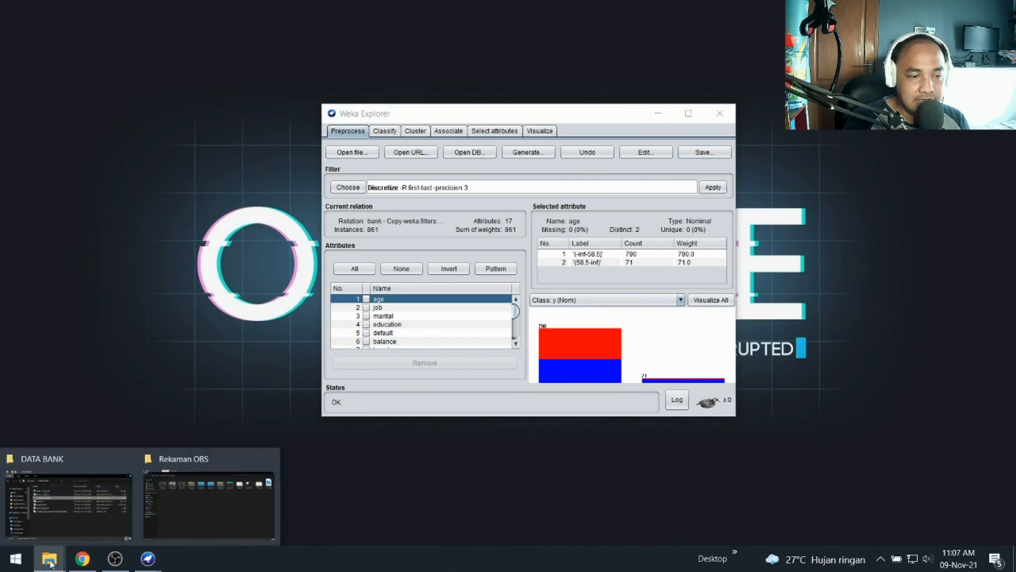
{"action": "left_click", "coordinate": [69, 511]}
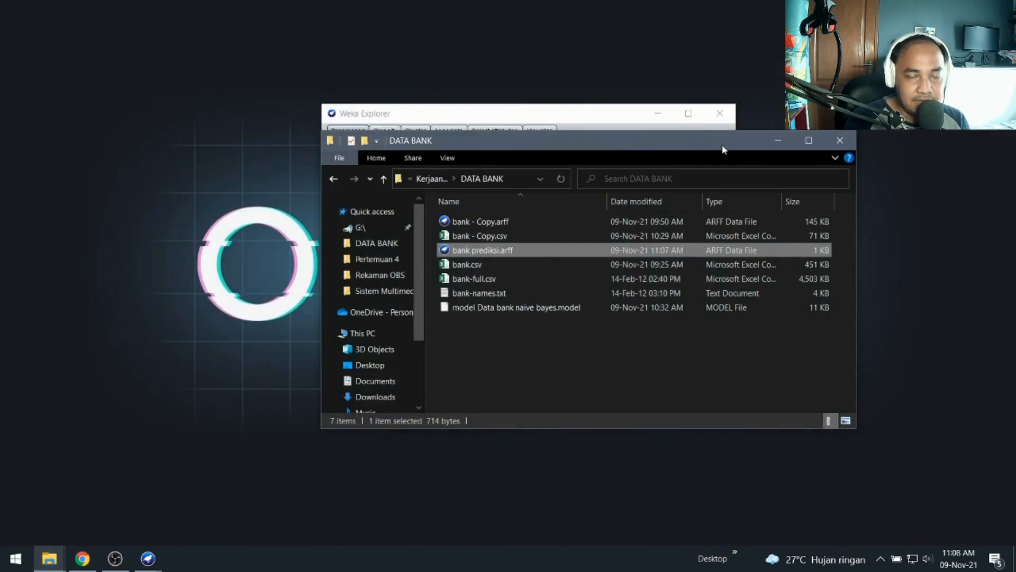
{"action": "left_click", "coordinate": [809, 140]}
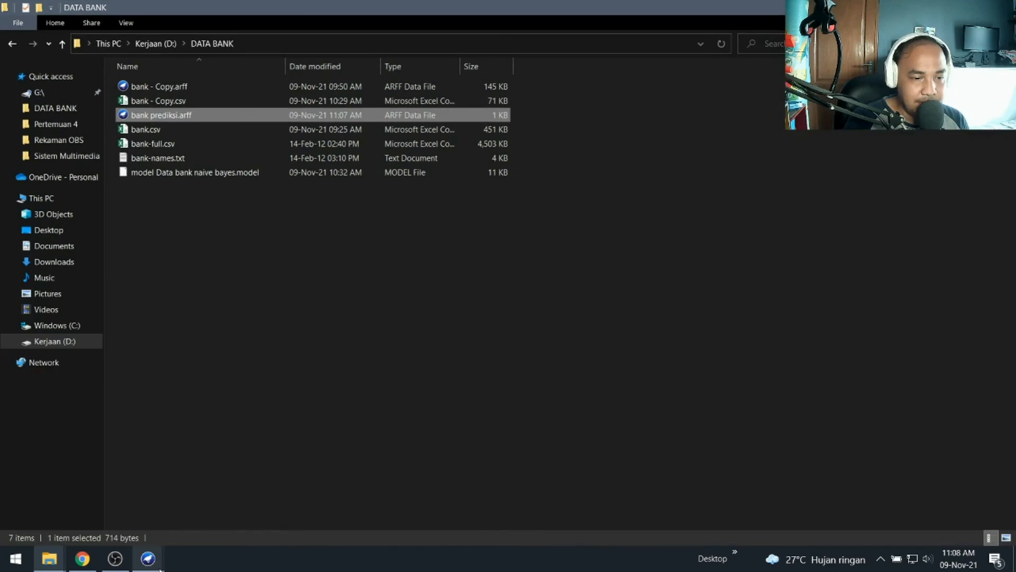
Step: Switch to Weka Explorer and set the NaiveBayes classifier's test option to Supplied test set, opening the test set's file settings
{"action": "mouse_move", "coordinate": [149, 558]}
{"action": "left_click", "coordinate": [218, 500]}
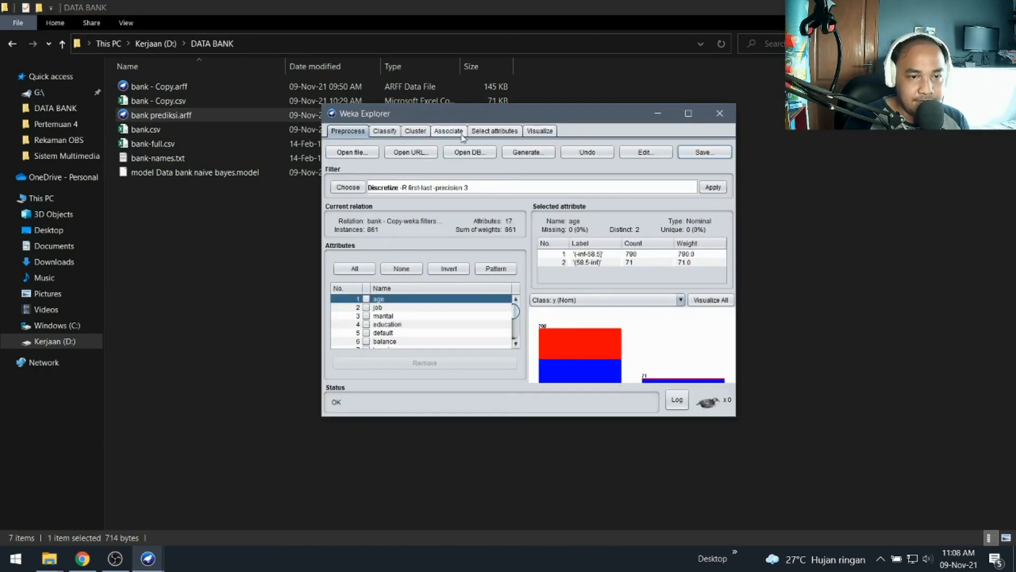
{"action": "left_click", "coordinate": [392, 132]}
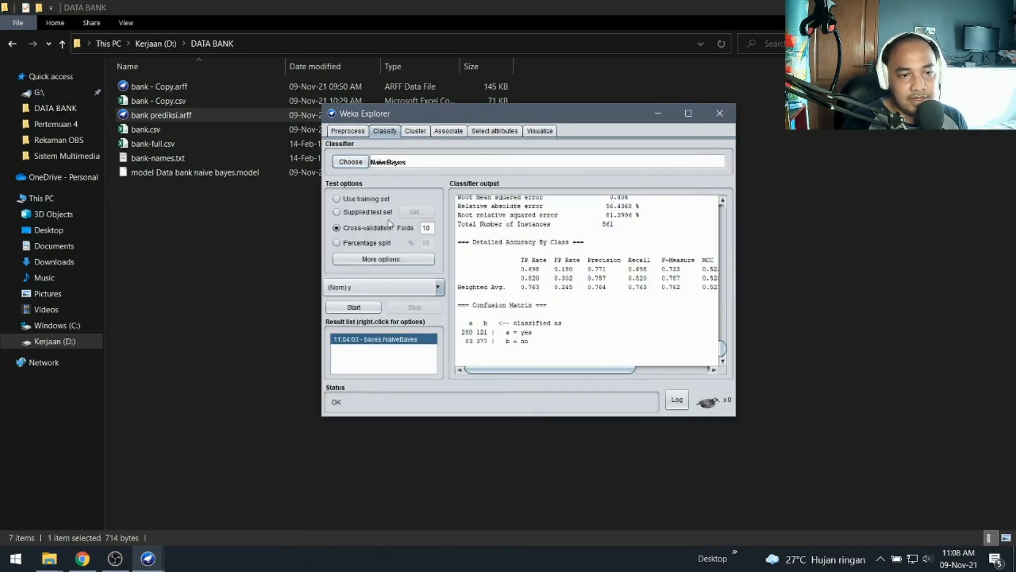
{"action": "left_click", "coordinate": [359, 212]}
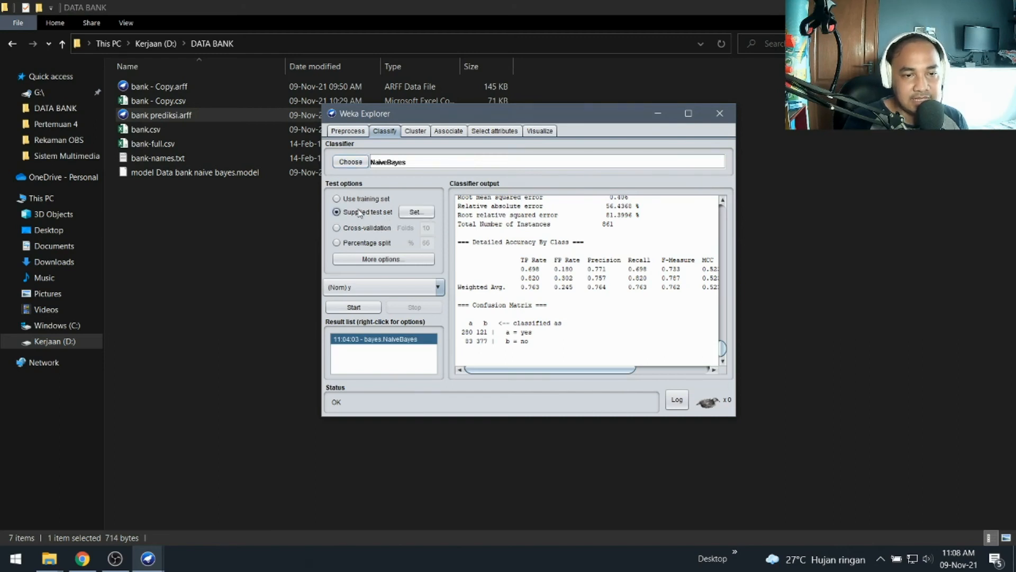
{"action": "left_click", "coordinate": [416, 212]}
Step: Try to load bank prediksi.arff from the DATA BANK folder as the supplied test set
{"action": "left_click", "coordinate": [29, 52]}
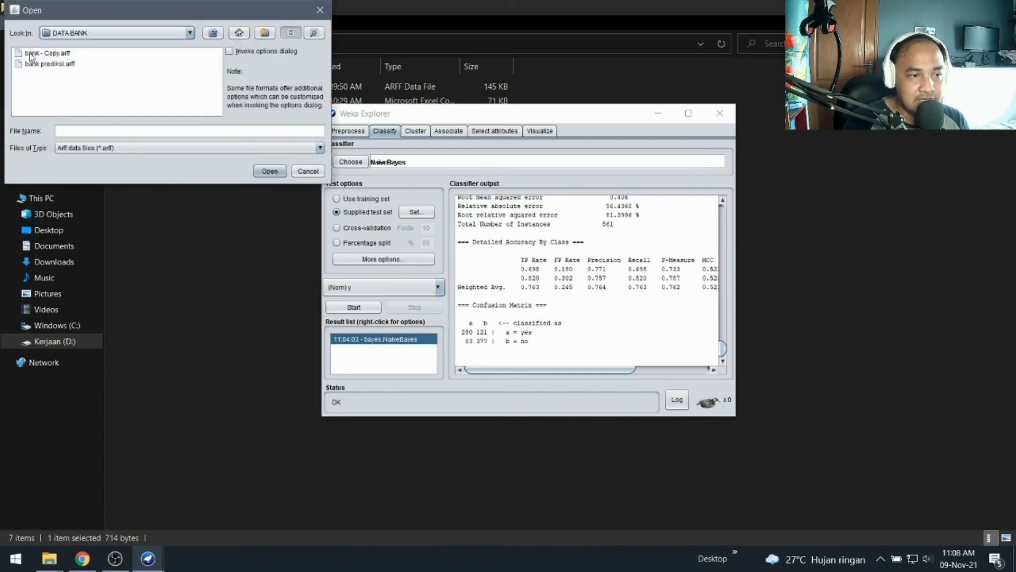
{"action": "left_click", "coordinate": [56, 67]}
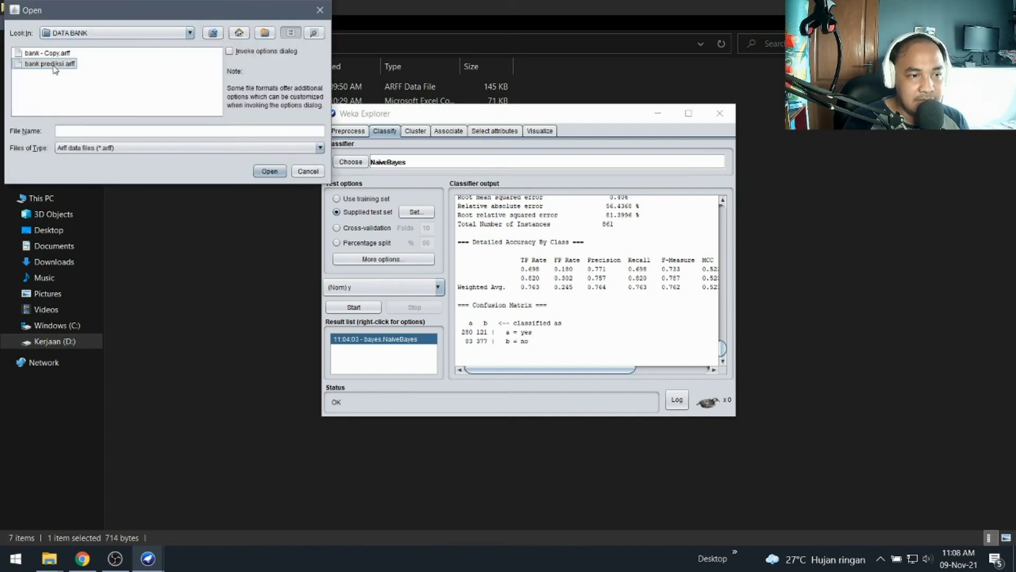
{"action": "left_click", "coordinate": [276, 178]}
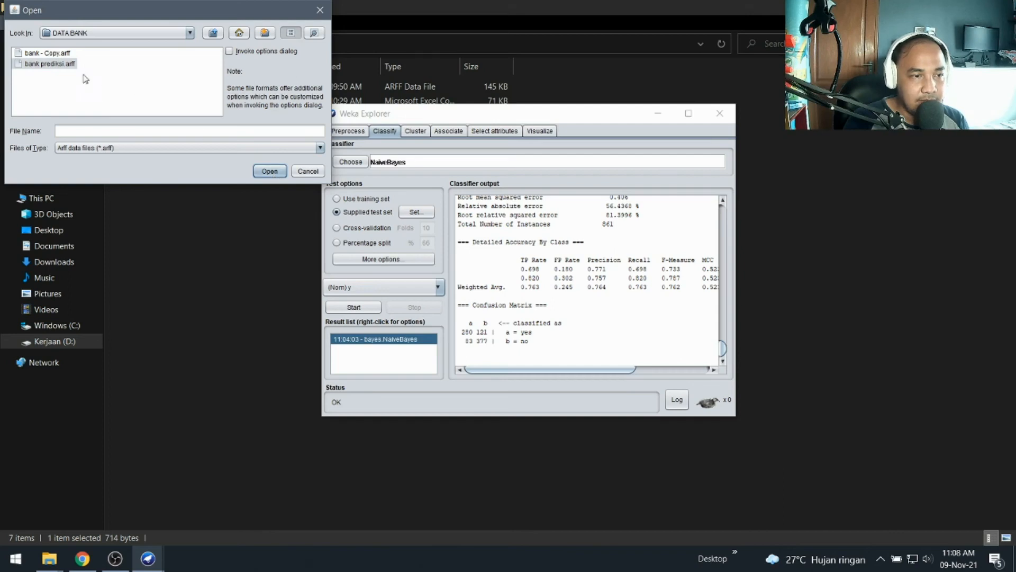
{"action": "left_click", "coordinate": [65, 64]}
{"action": "double_click", "coordinate": [65, 66]}
{"action": "left_click", "coordinate": [70, 81]}
{"action": "left_click", "coordinate": [55, 65]}
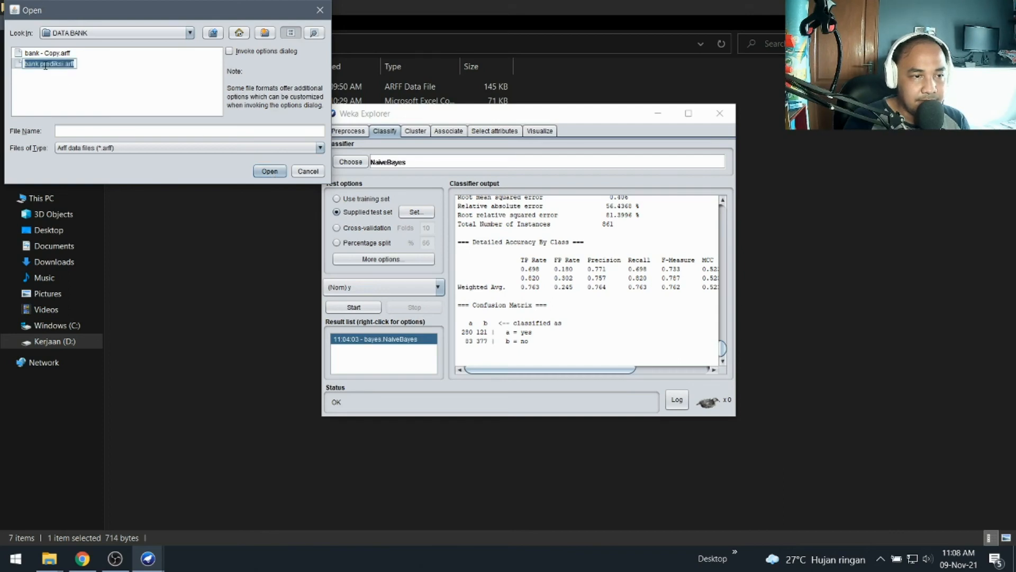
{"action": "left_click", "coordinate": [269, 179]}
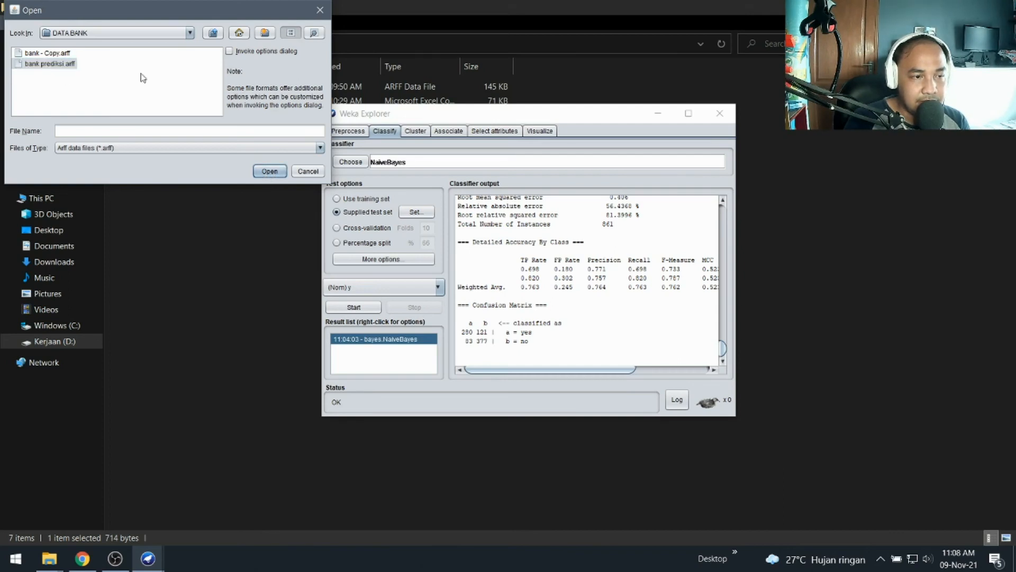
{"action": "left_click", "coordinate": [98, 69]}
{"action": "left_click", "coordinate": [62, 55]}
{"action": "left_click", "coordinate": [65, 64]}
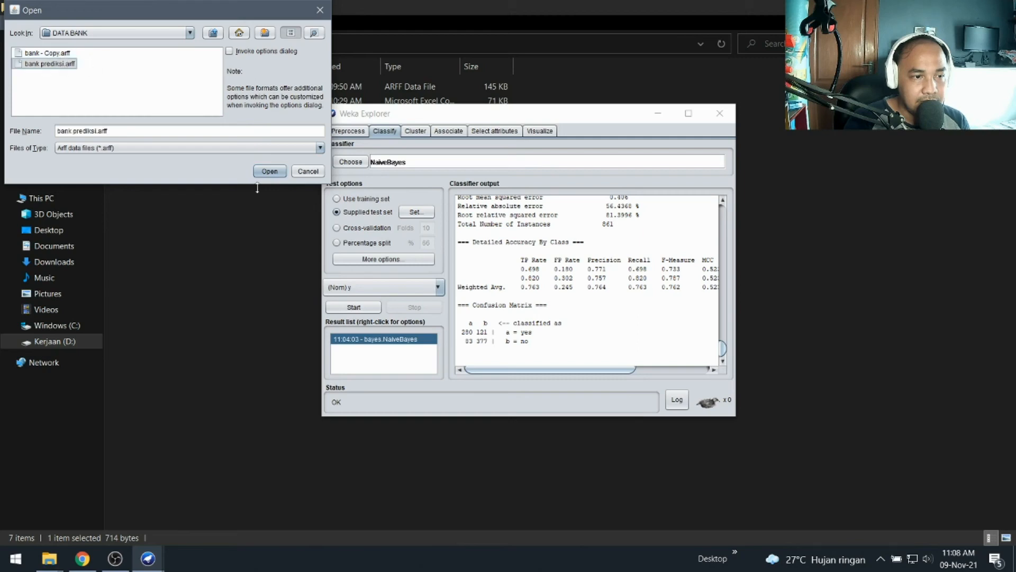
{"action": "left_click", "coordinate": [267, 172]}
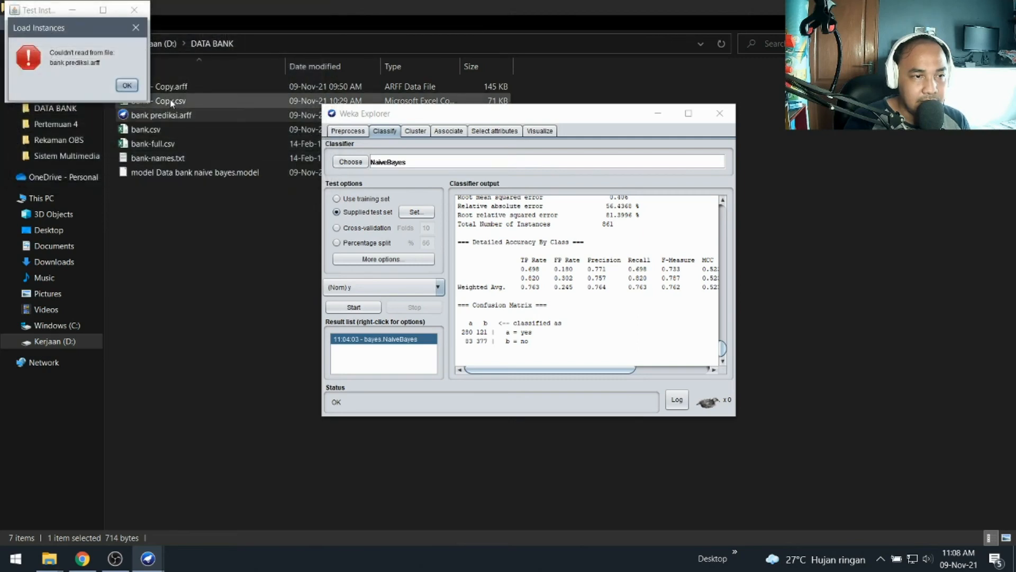
{"action": "left_click", "coordinate": [127, 86]}
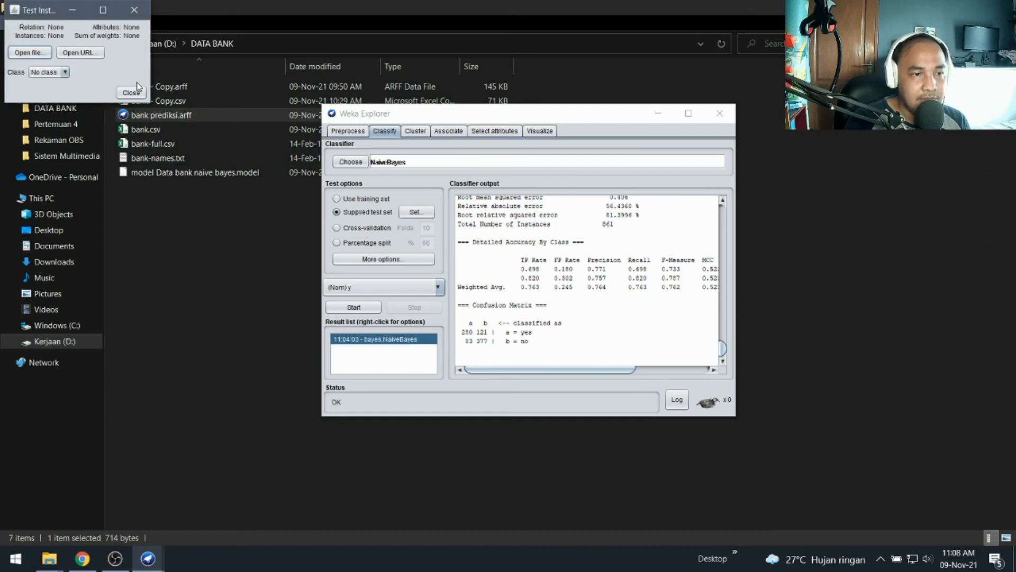
Step: Retry loading bank prediksi.arff as the test set and close the test instances window
{"action": "left_click", "coordinate": [36, 54]}
{"action": "left_click", "coordinate": [47, 66]}
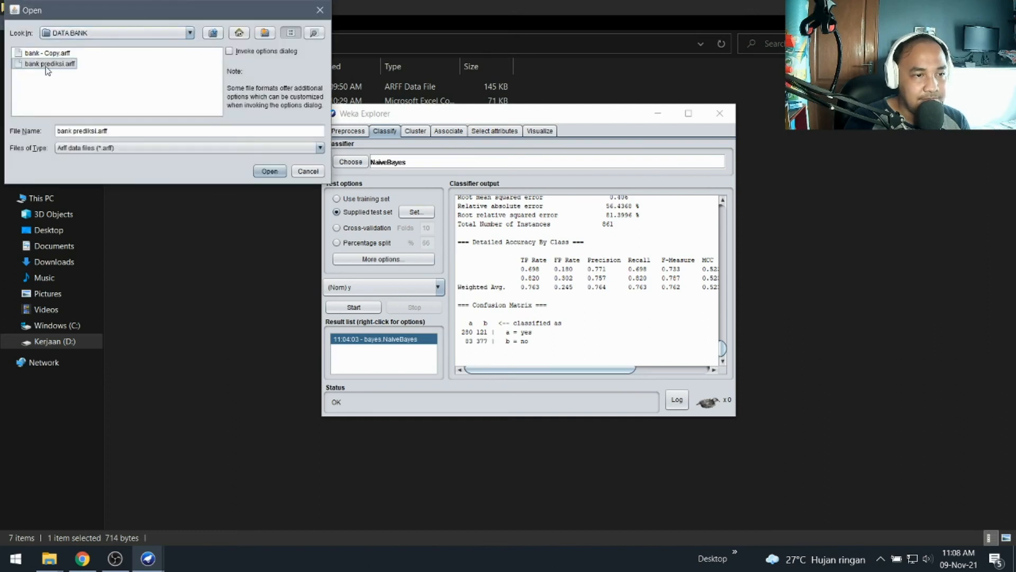
{"action": "left_click", "coordinate": [269, 175]}
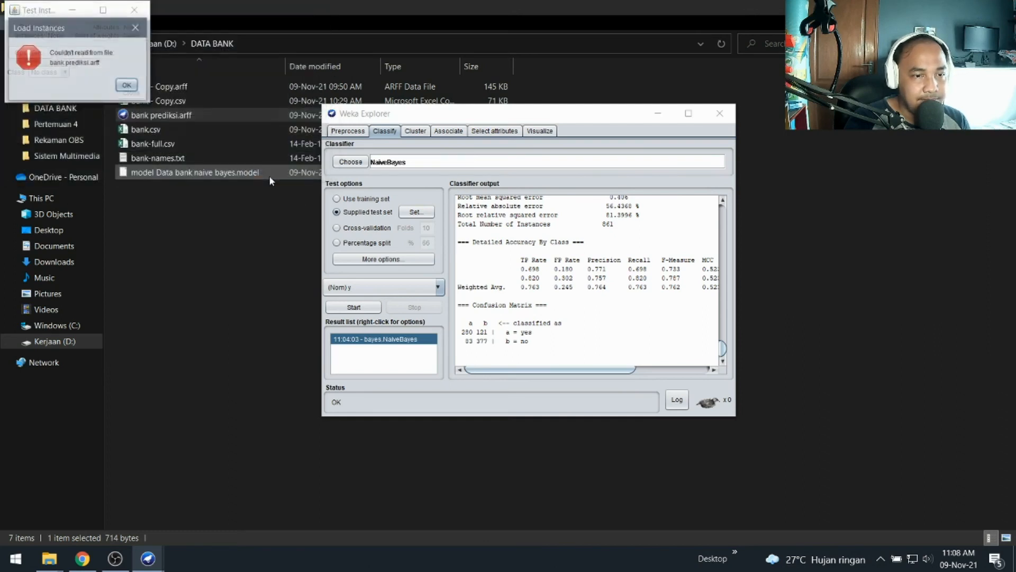
{"action": "left_click", "coordinate": [127, 84]}
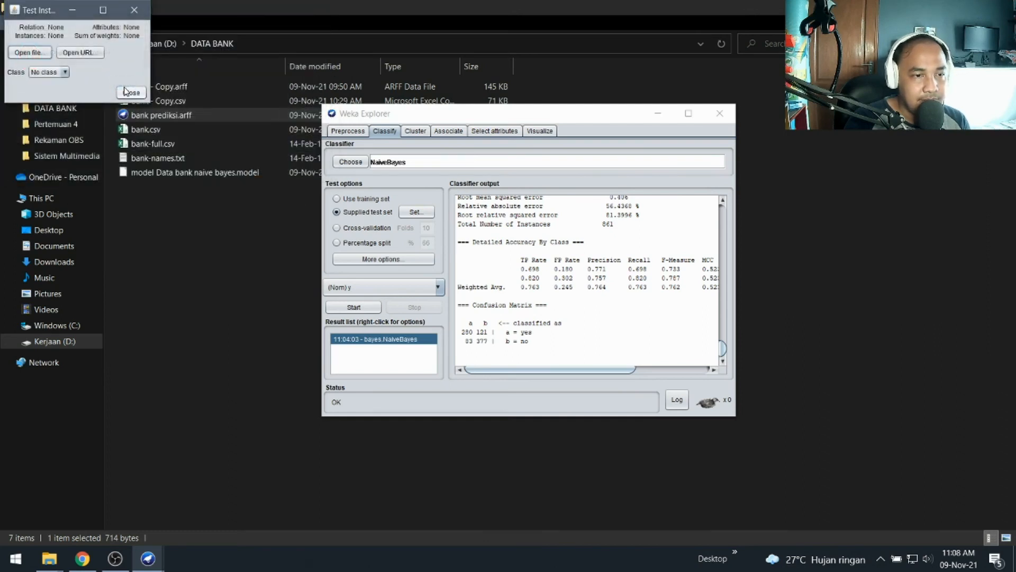
{"action": "left_click", "coordinate": [134, 12]}
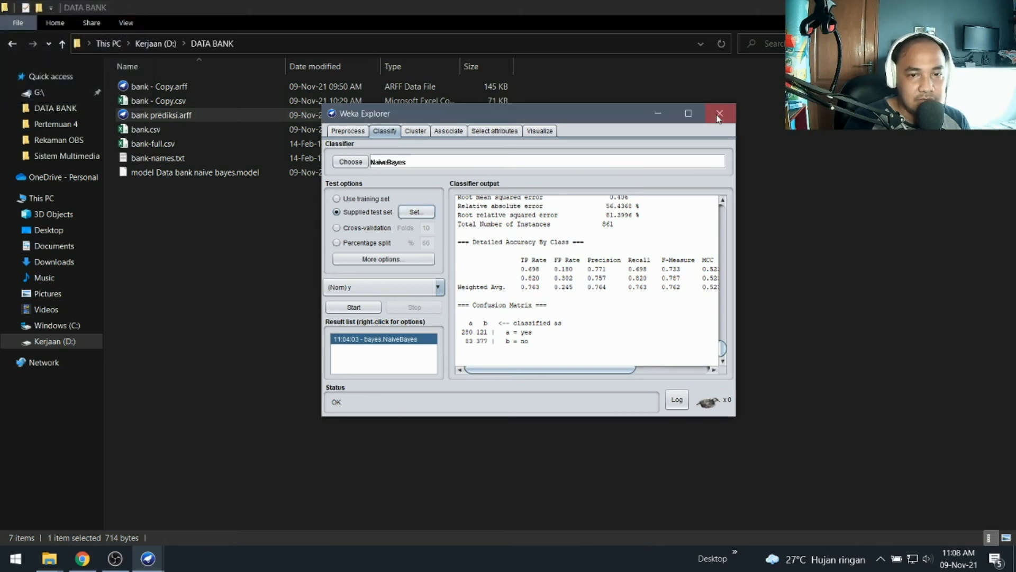
Step: Close the current Weka Explorer and launch a new Explorer from the Weka GUI Chooser
{"action": "left_click", "coordinate": [718, 113]}
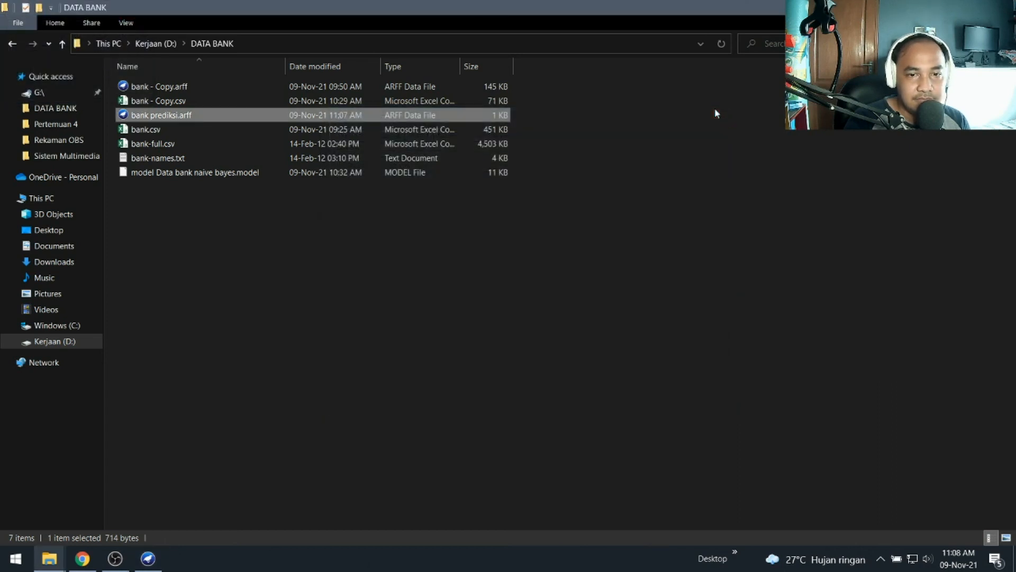
{"action": "right_click", "coordinate": [249, 120]}
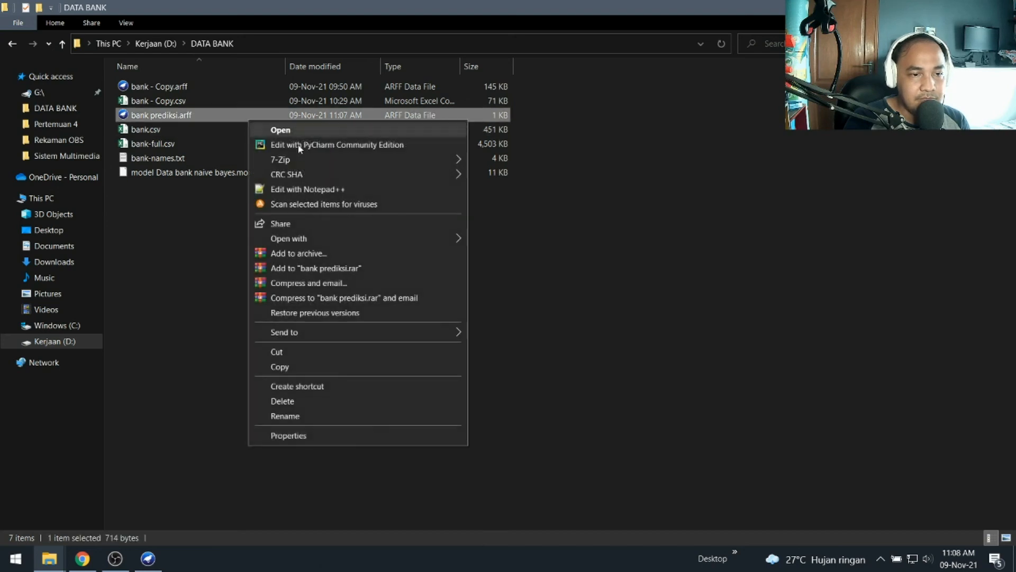
{"action": "left_click", "coordinate": [137, 486]}
{"action": "left_click", "coordinate": [148, 558]}
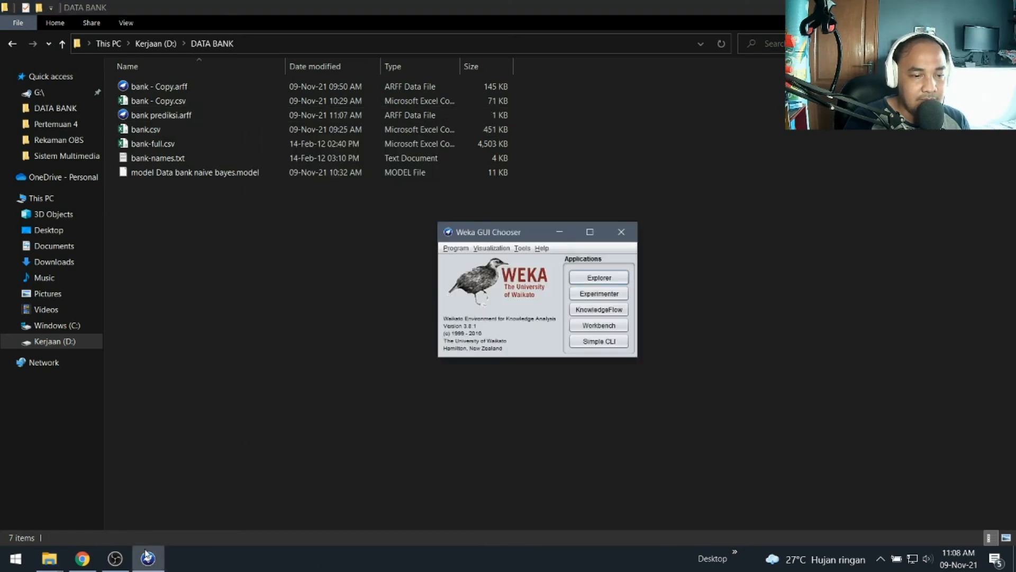
{"action": "left_click", "coordinate": [625, 283]}
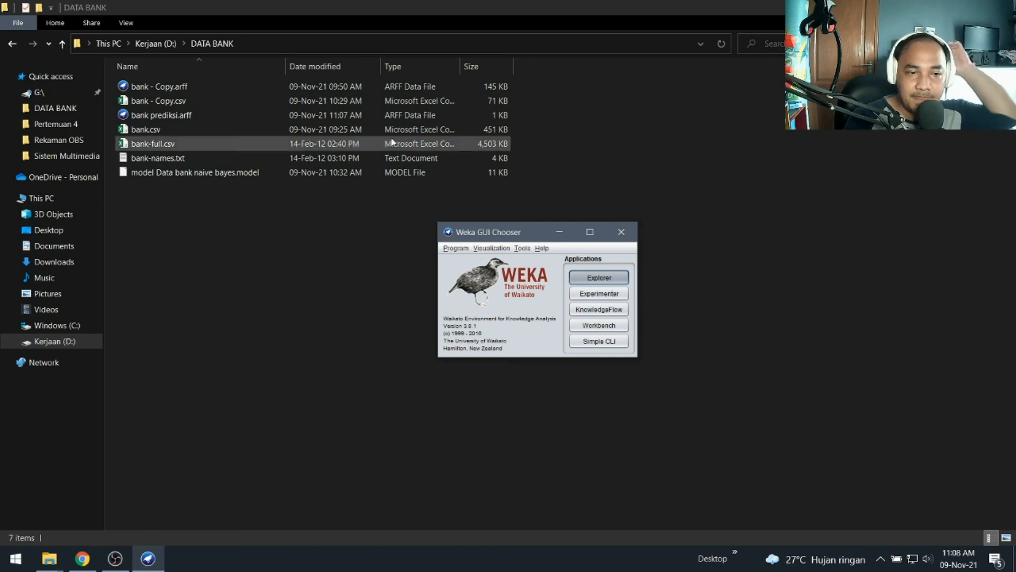
Step: Load the CSV data file bank - Copy.csv from the DATA BANK folder on drive D: into the Explorer
{"action": "left_click", "coordinate": [46, 51]}
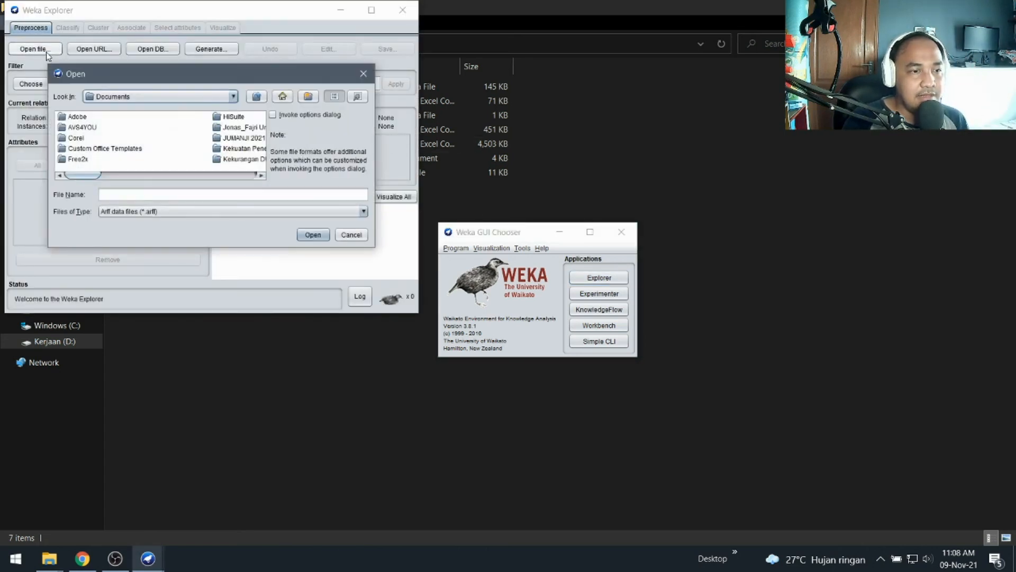
{"action": "left_click", "coordinate": [233, 96]}
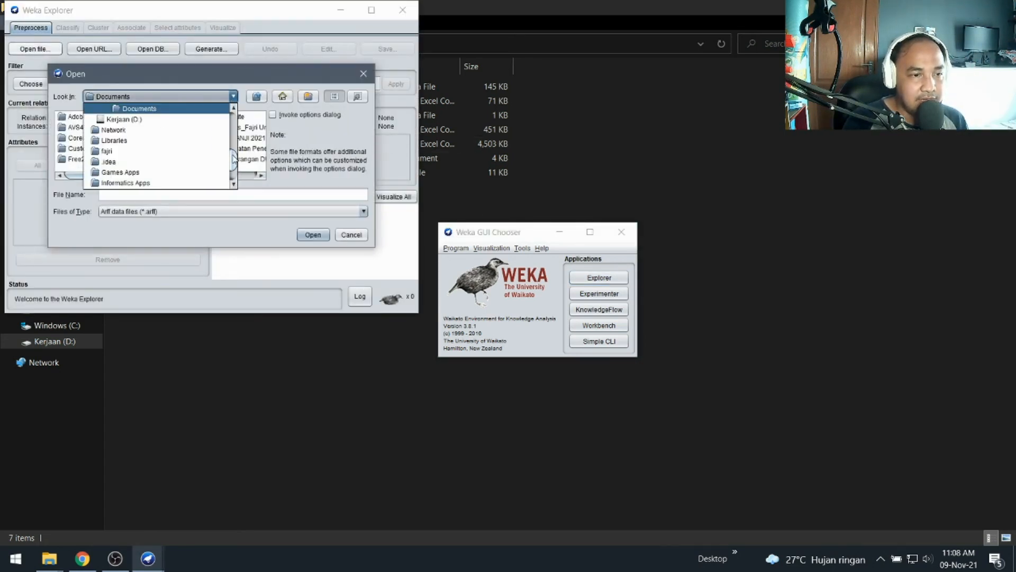
{"action": "left_click", "coordinate": [201, 120]}
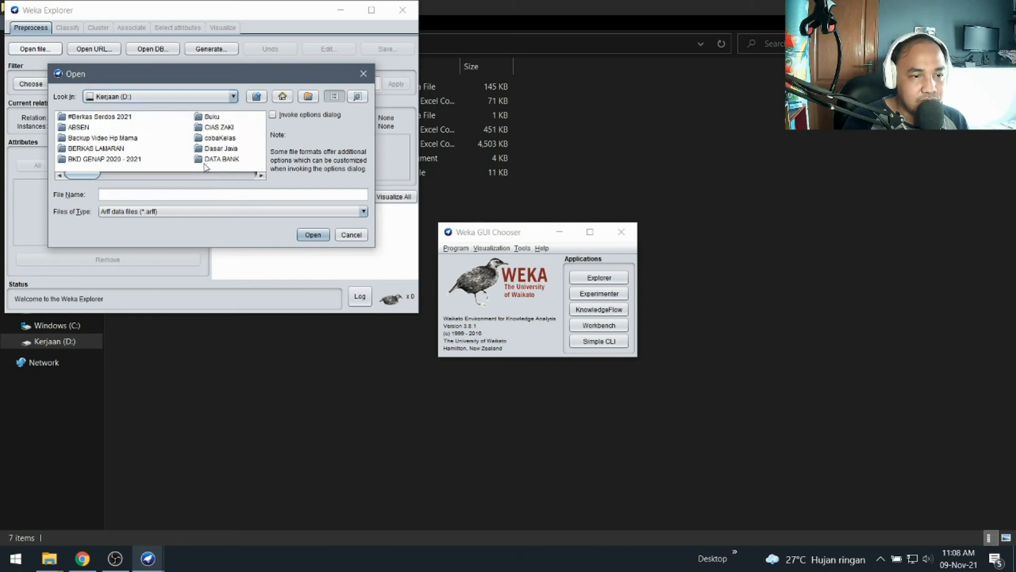
{"action": "left_click", "coordinate": [205, 159]}
{"action": "double_click", "coordinate": [171, 160]}
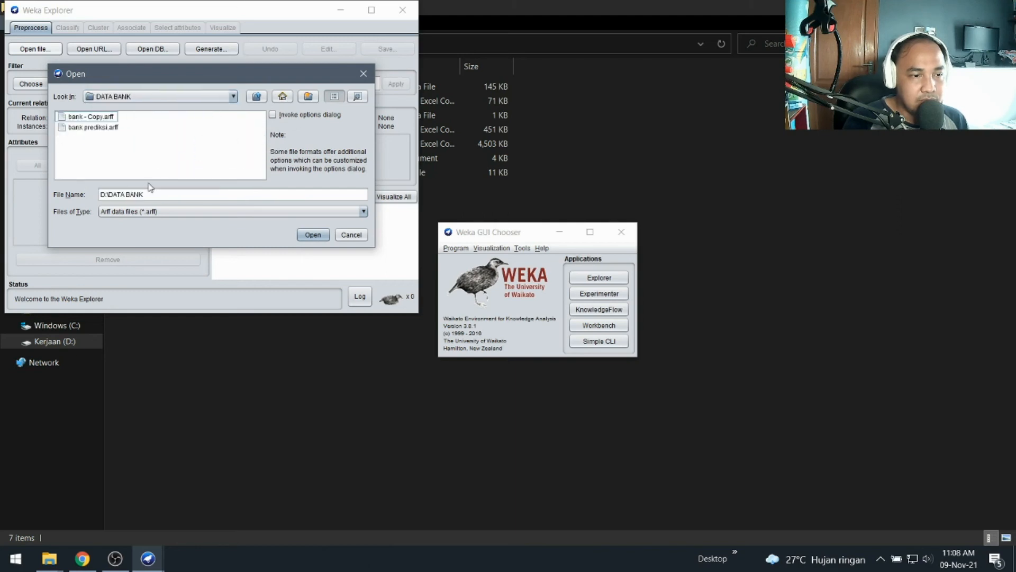
{"action": "left_click", "coordinate": [131, 211]}
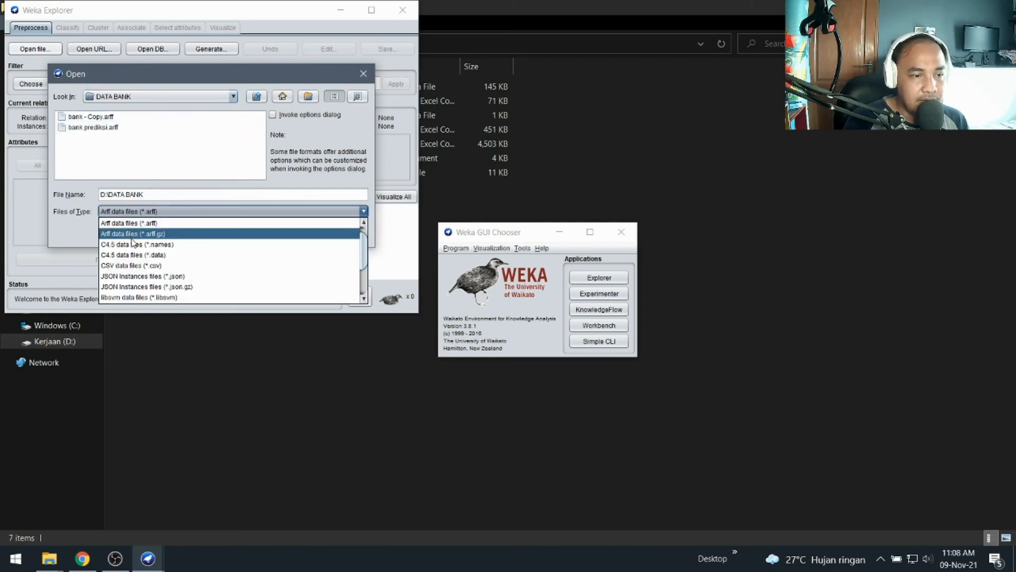
{"action": "left_click", "coordinate": [133, 266]}
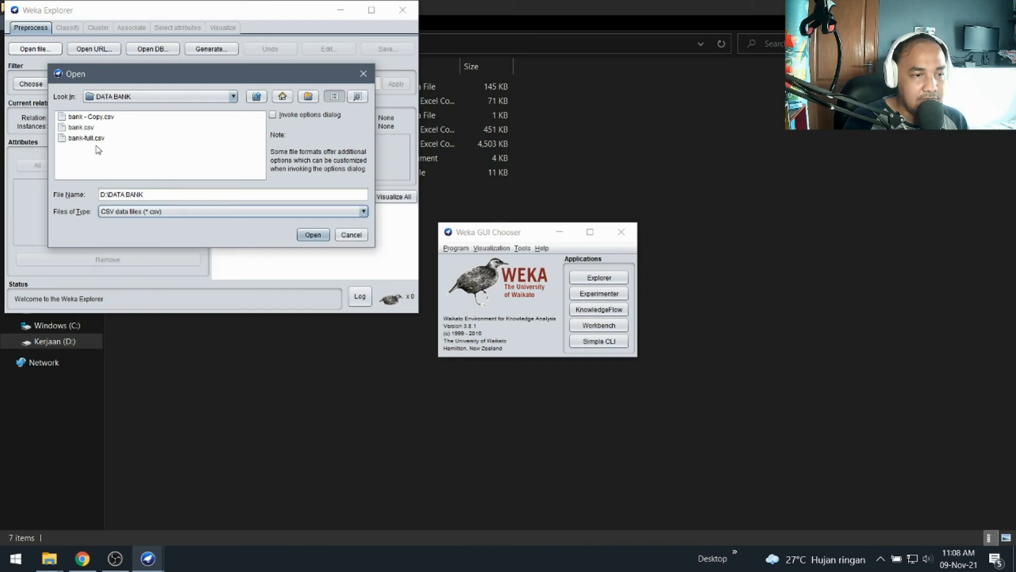
{"action": "double_click", "coordinate": [94, 117]}
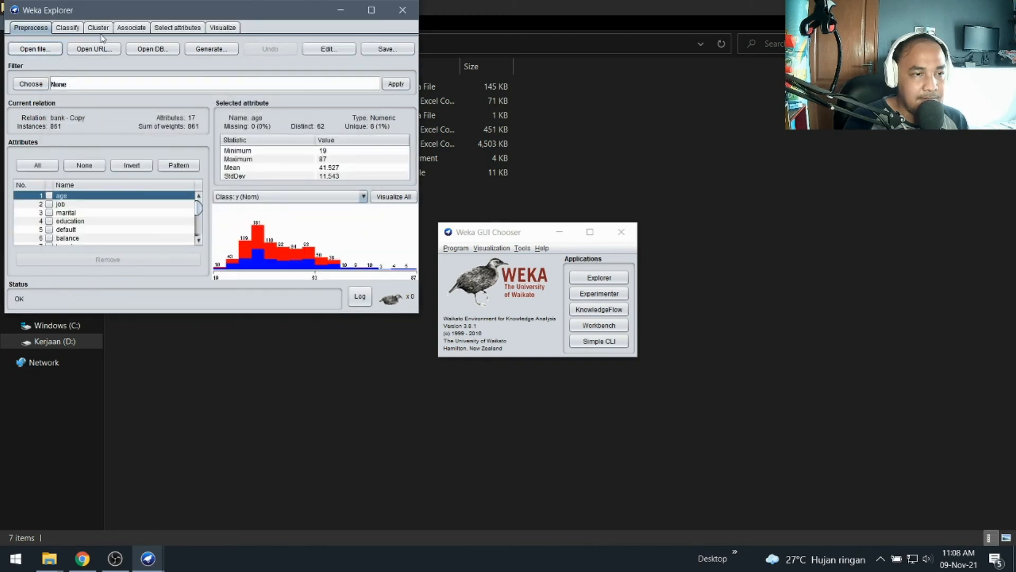
Step: Choose the BayesNet classifier for the bank data and set the test option to Supplied test set
{"action": "left_click", "coordinate": [72, 29]}
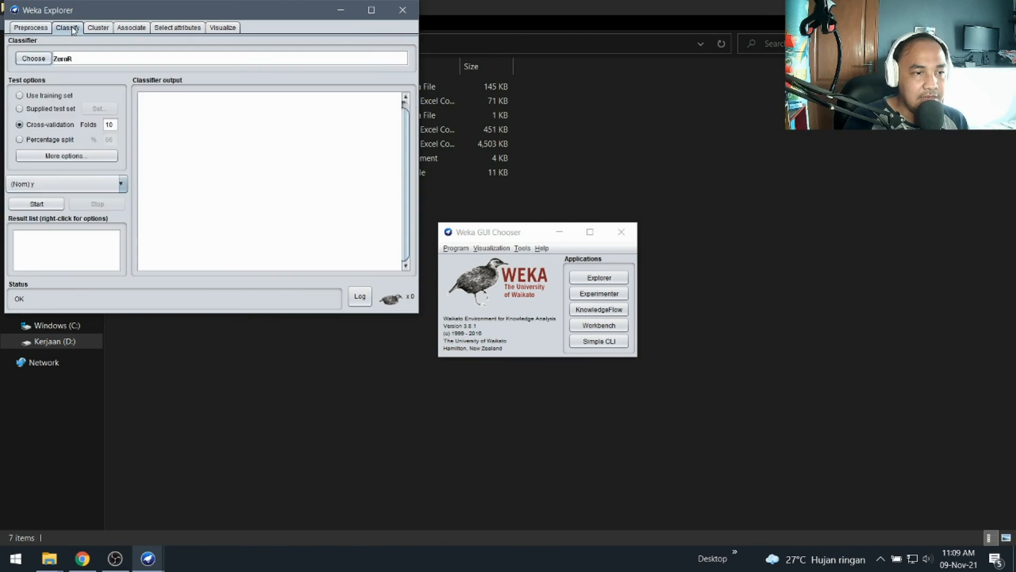
{"action": "left_click", "coordinate": [42, 60]}
{"action": "left_click", "coordinate": [38, 81]}
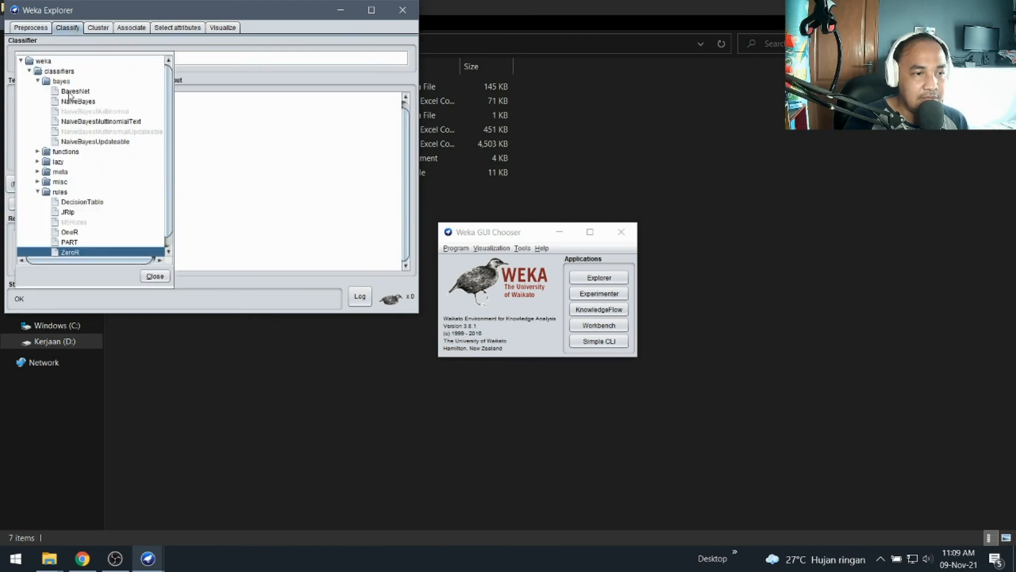
{"action": "left_click", "coordinate": [70, 92]}
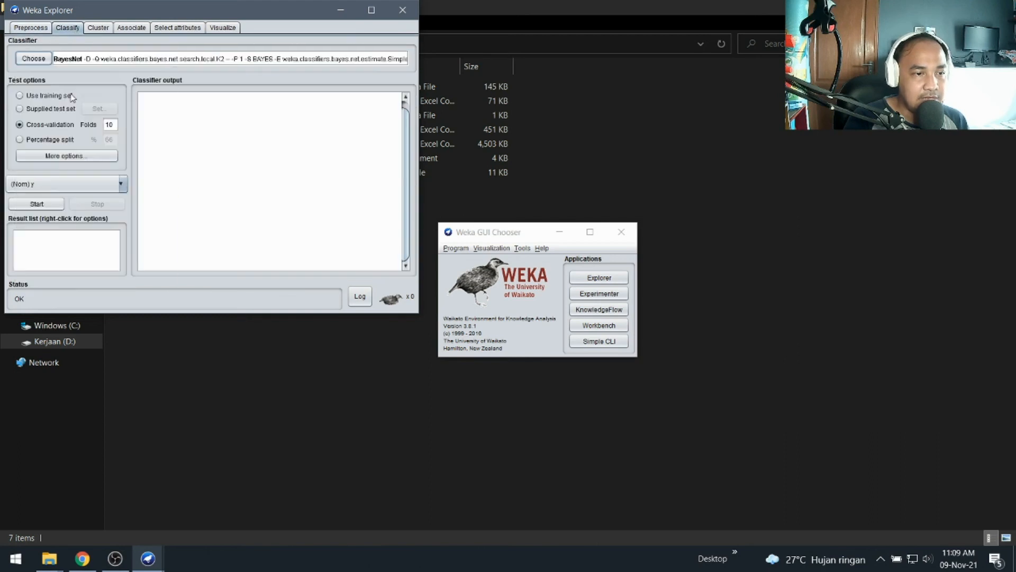
{"action": "left_click", "coordinate": [24, 109]}
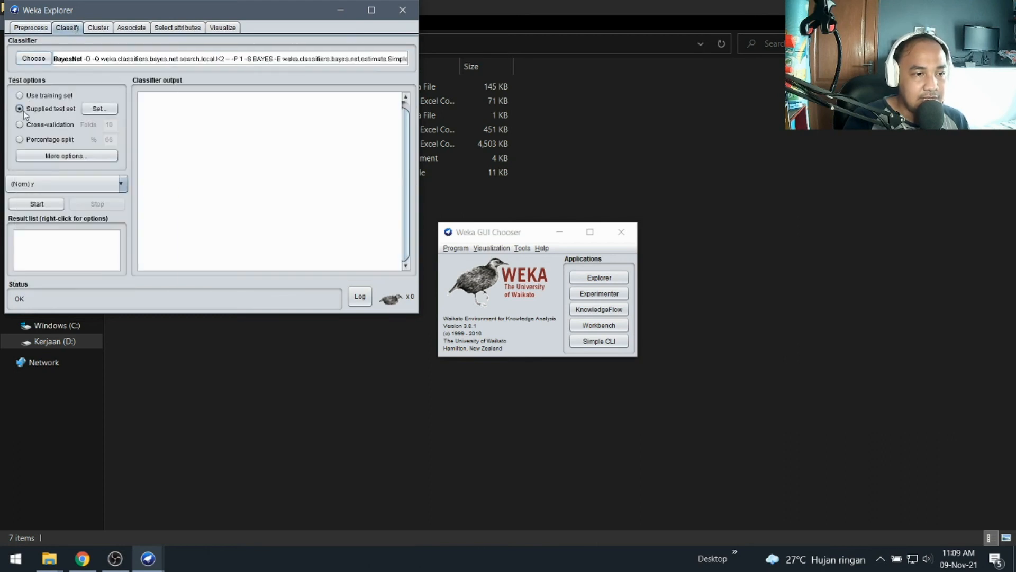
Step: Load the saved model file model Data bank naive bayes.model from the DATA BANK folder on drive D: into the result list
{"action": "right_click", "coordinate": [51, 244]}
{"action": "left_click", "coordinate": [77, 294]}
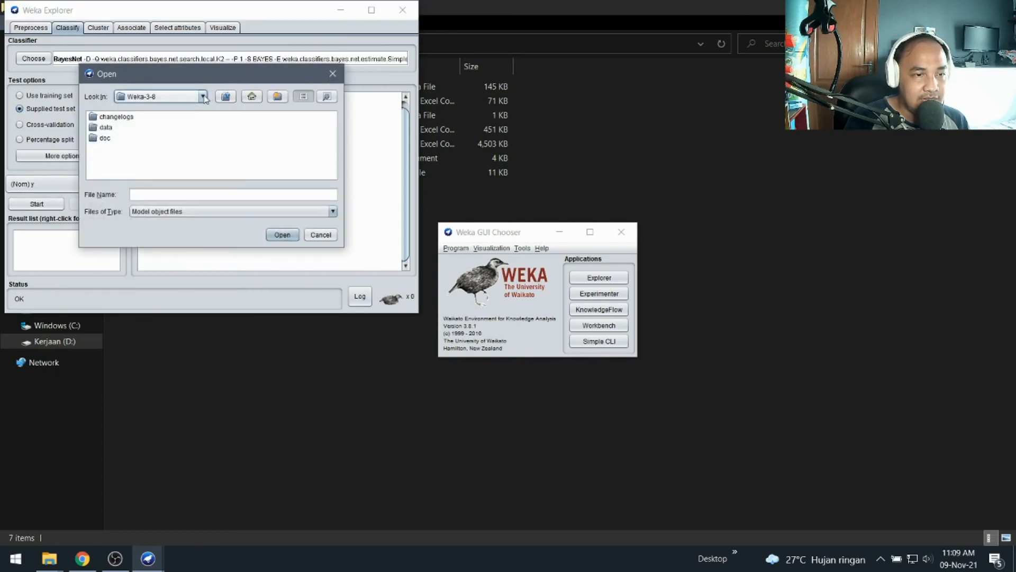
{"action": "left_click", "coordinate": [203, 96]}
{"action": "left_click", "coordinate": [180, 118]}
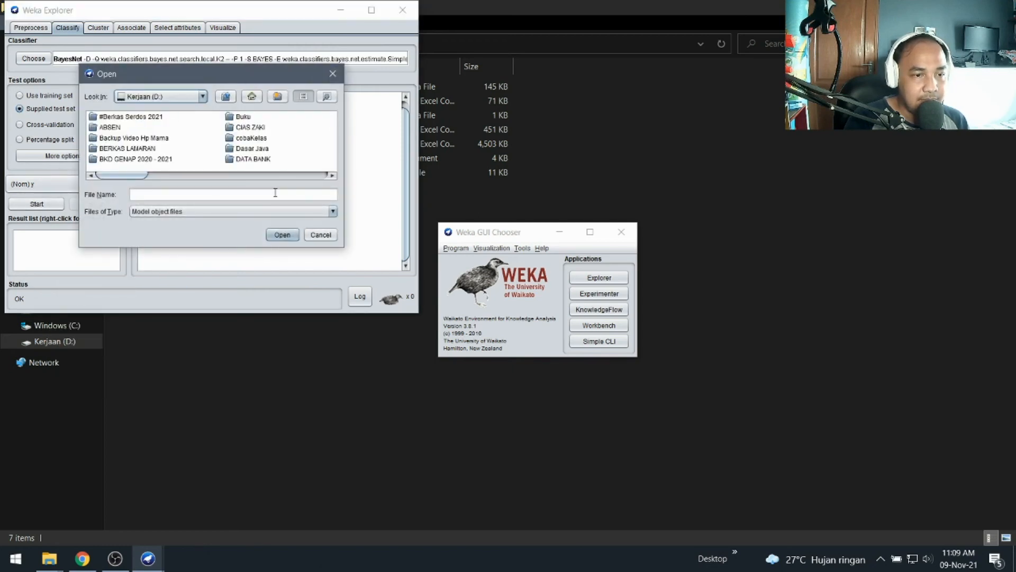
{"action": "double_click", "coordinate": [263, 160]}
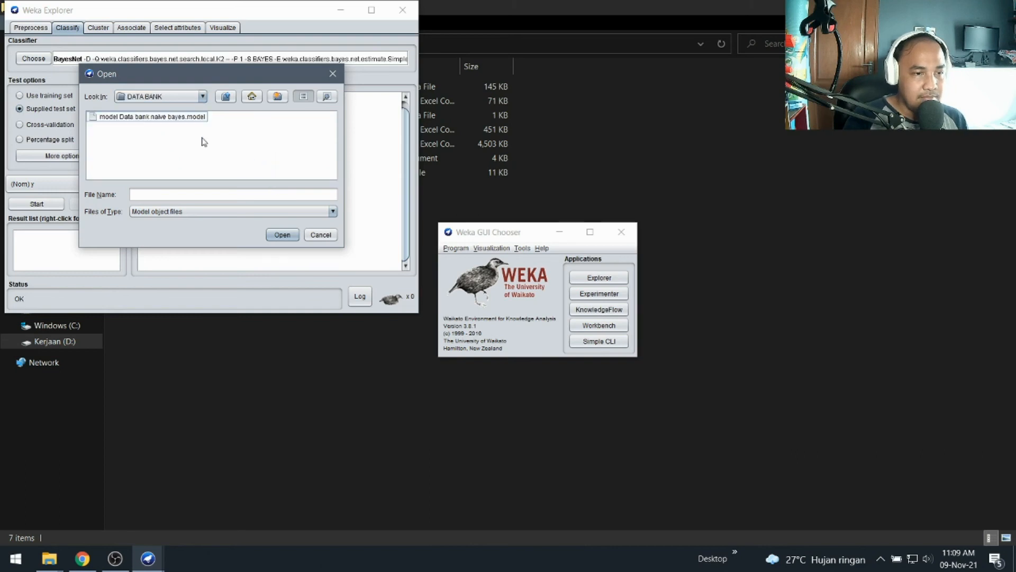
{"action": "double_click", "coordinate": [177, 123]}
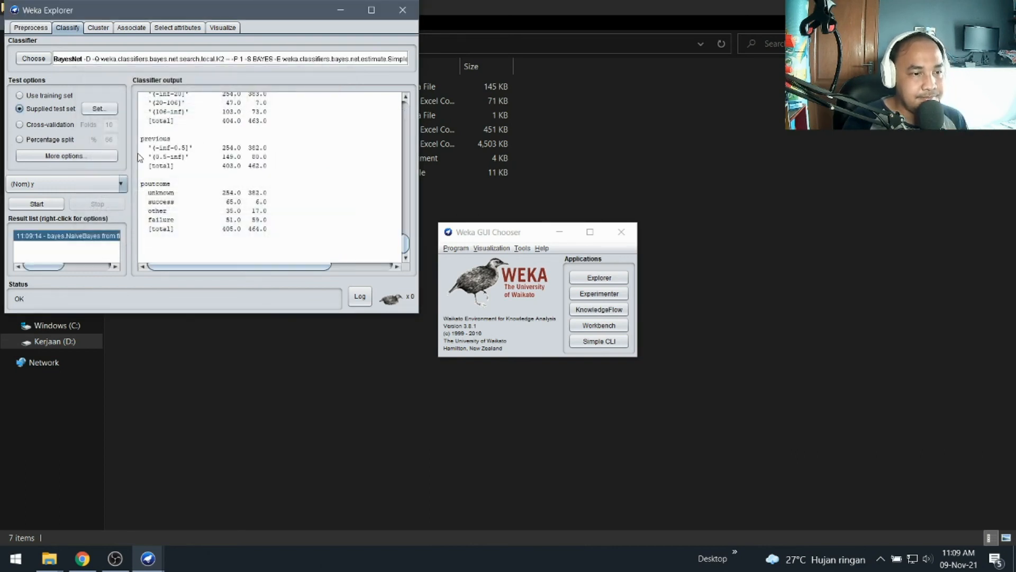
Step: Turn off model, per-class stats, confusion matrix and stored predictions in the evaluation options, and set Output predictions to PlainText
{"action": "left_click", "coordinate": [81, 157]}
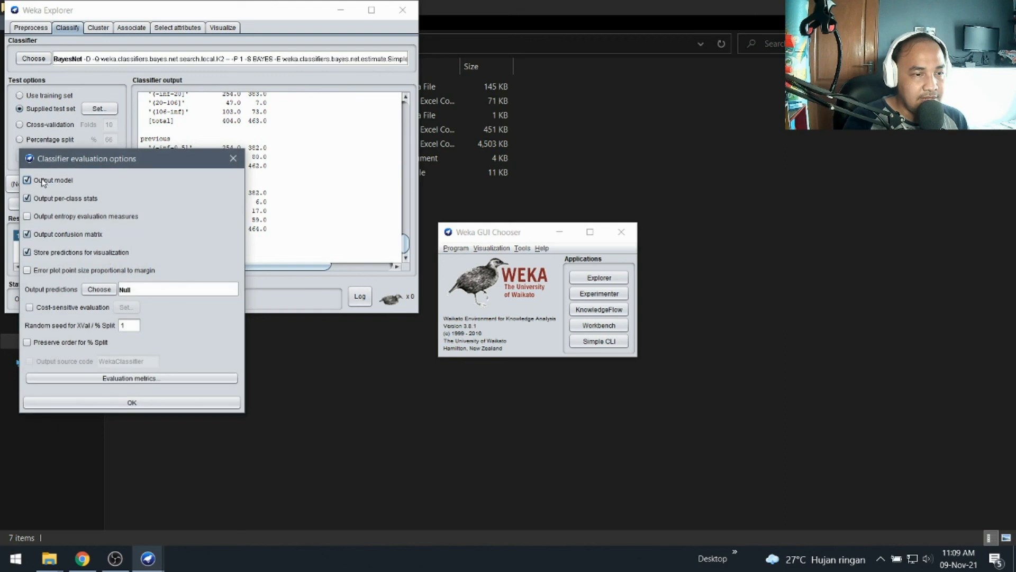
{"action": "left_click", "coordinate": [27, 198]}
{"action": "left_click", "coordinate": [27, 234]}
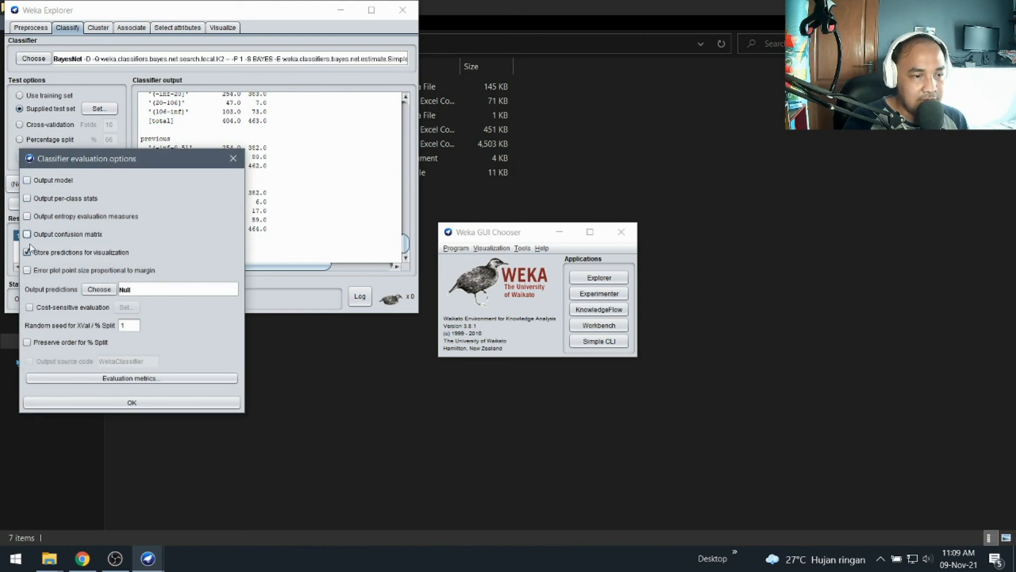
{"action": "left_click", "coordinate": [93, 290]}
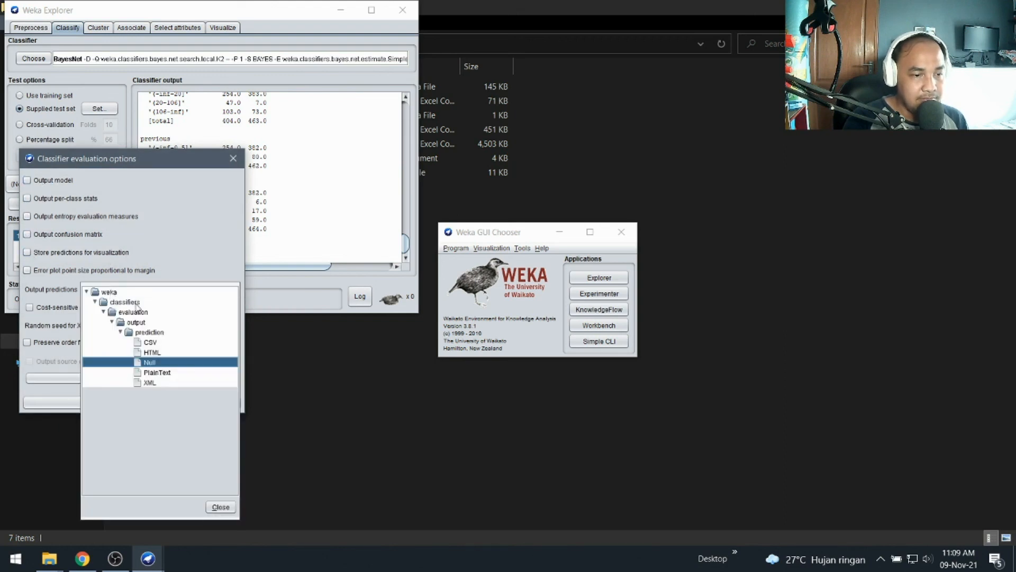
{"action": "left_click", "coordinate": [157, 372]}
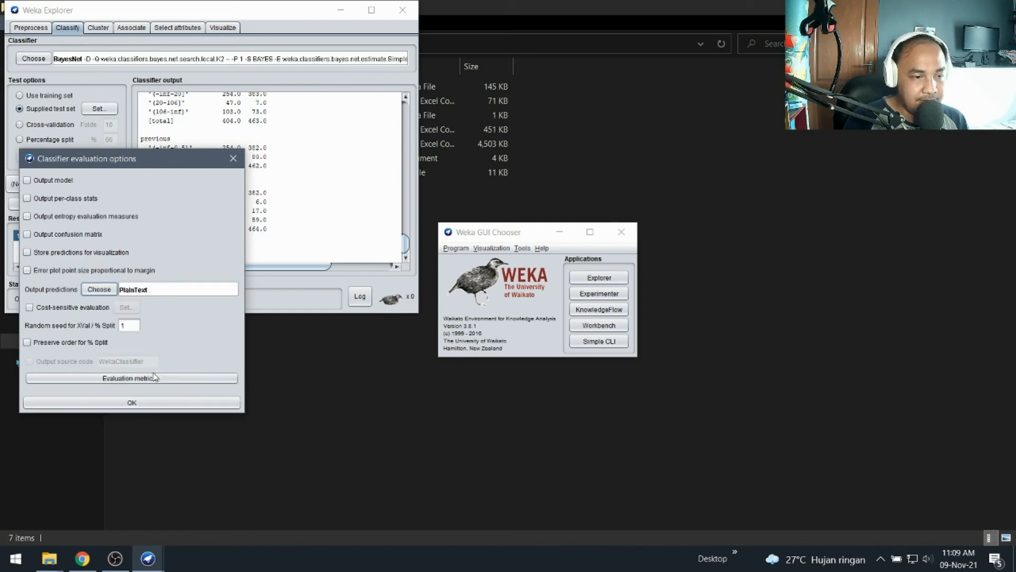
{"action": "left_click", "coordinate": [142, 404]}
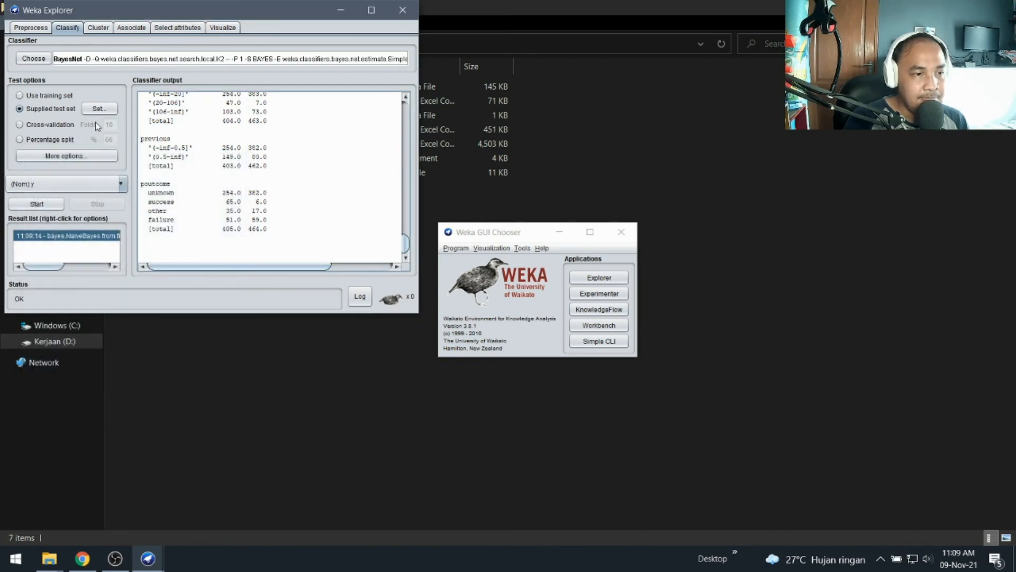
Step: Try to load the Arff data file bank prediksi.arff as the supplied test set, and close the test instances window
{"action": "left_click", "coordinate": [98, 109]}
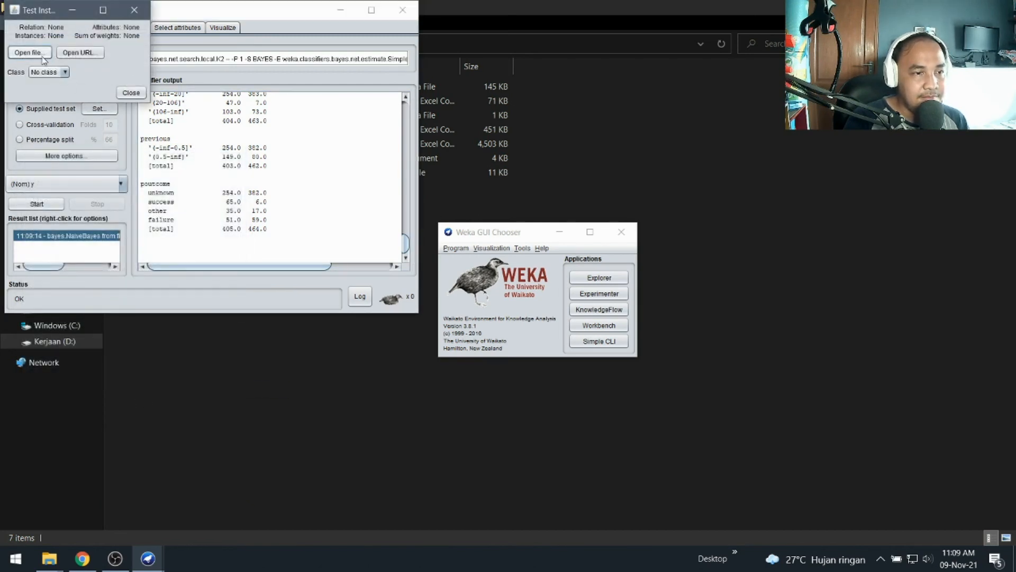
{"action": "left_click", "coordinate": [29, 52]}
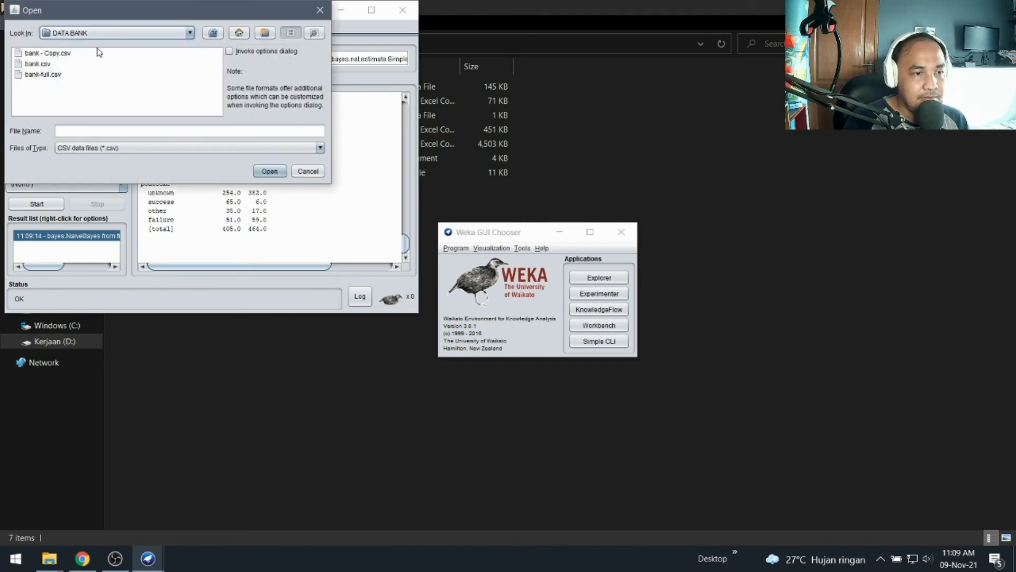
{"action": "left_click", "coordinate": [114, 148]}
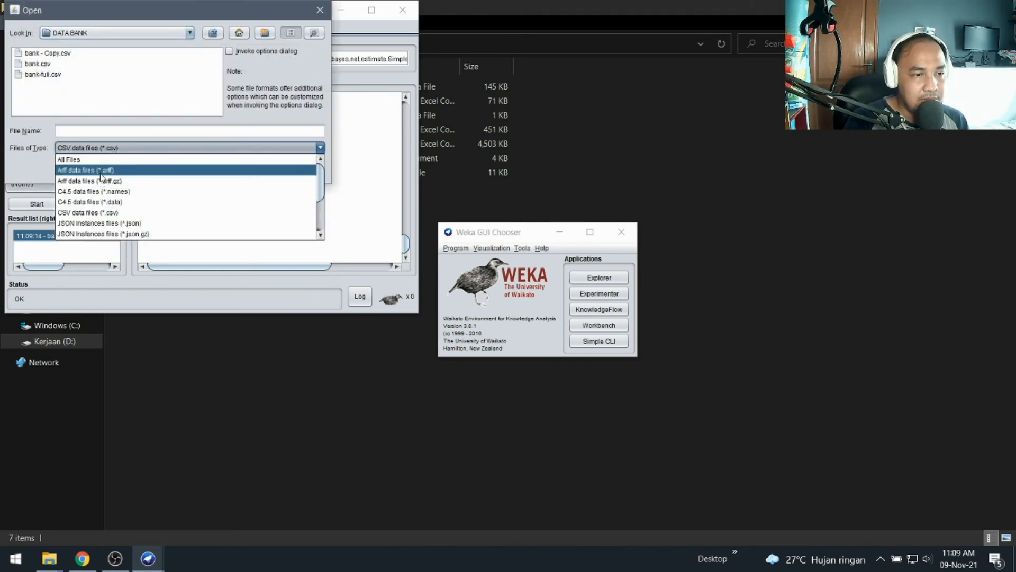
{"action": "left_click", "coordinate": [101, 175]}
{"action": "double_click", "coordinate": [59, 65]}
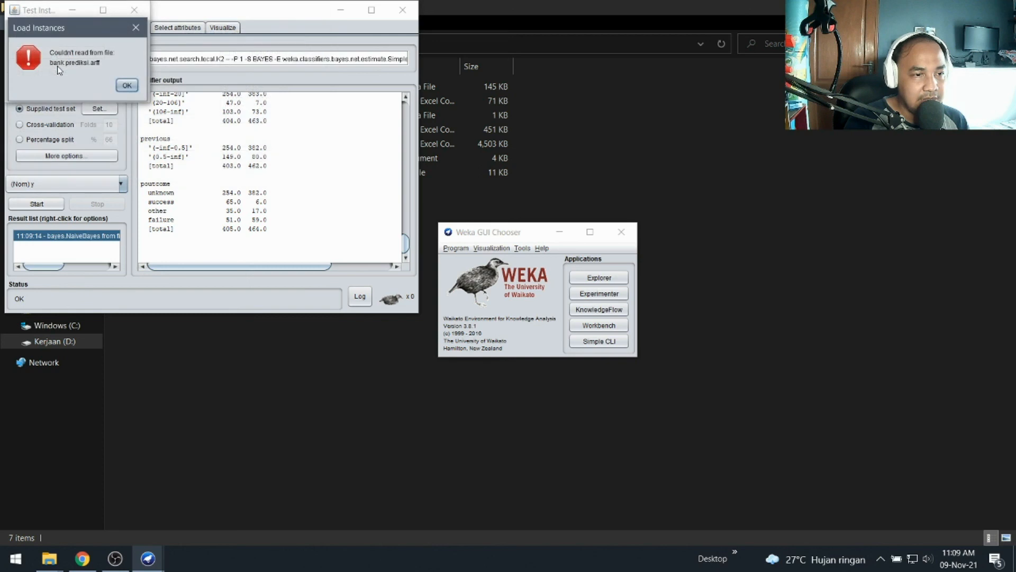
{"action": "left_click", "coordinate": [126, 87]}
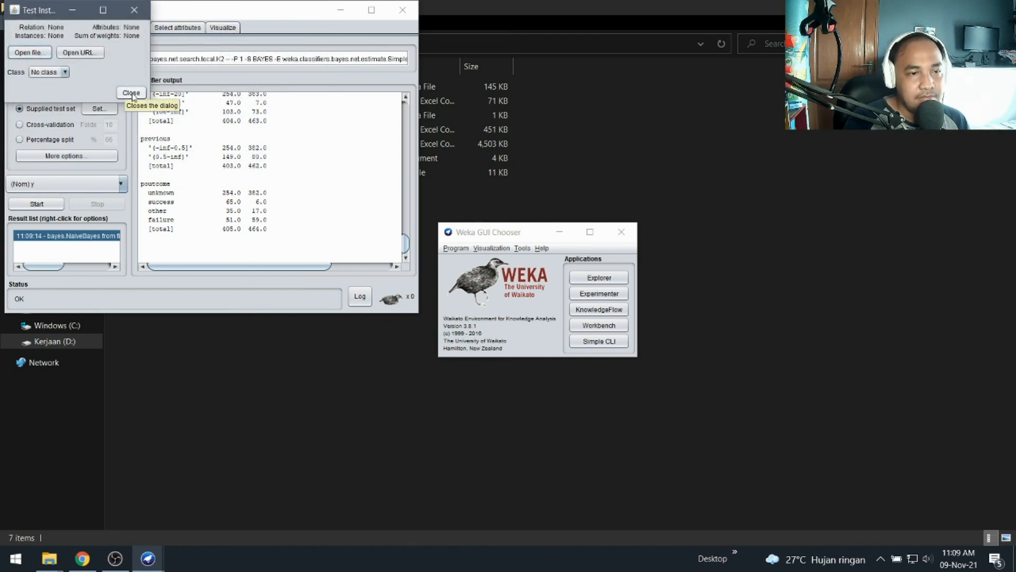
{"action": "left_click", "coordinate": [132, 96]}
Step: Open bank prediksi.arff from the DATA BANK folder in Notepad, review its attribute declarations and data row, and close it
{"action": "left_click", "coordinate": [566, 145]}
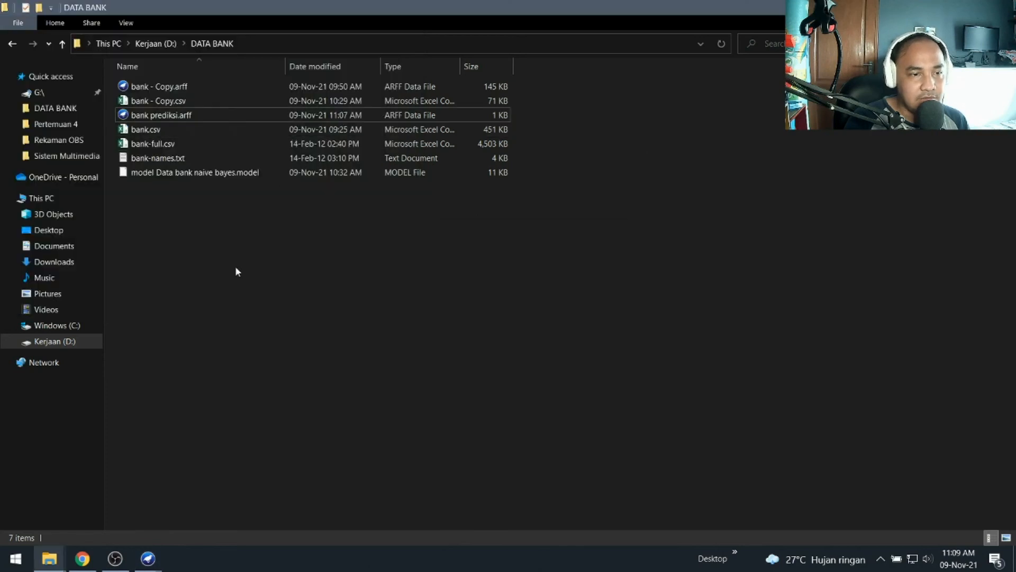
{"action": "left_click", "coordinate": [2, 563]}
{"action": "type", "text": "no"}
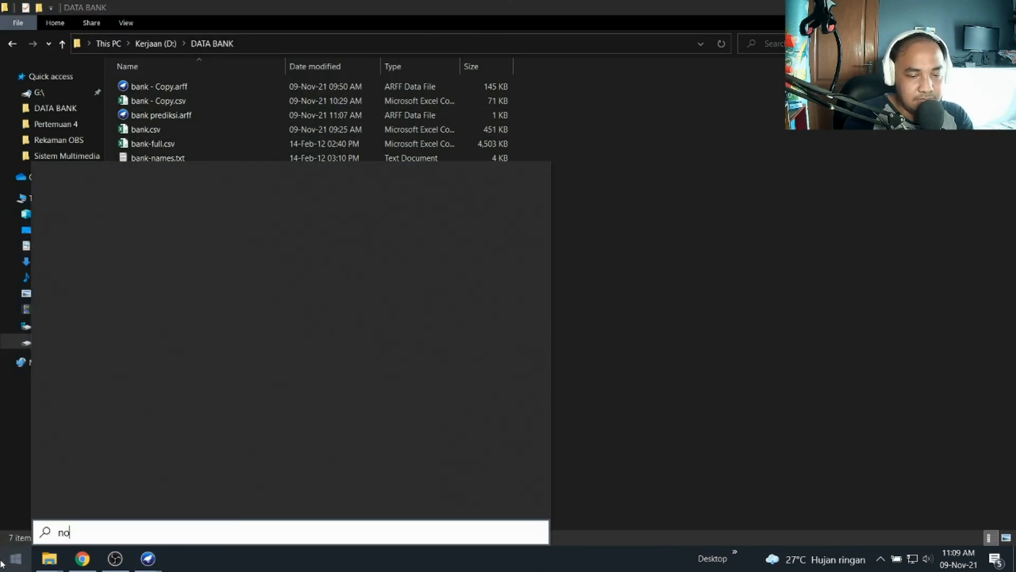
{"action": "key", "text": "Return"}
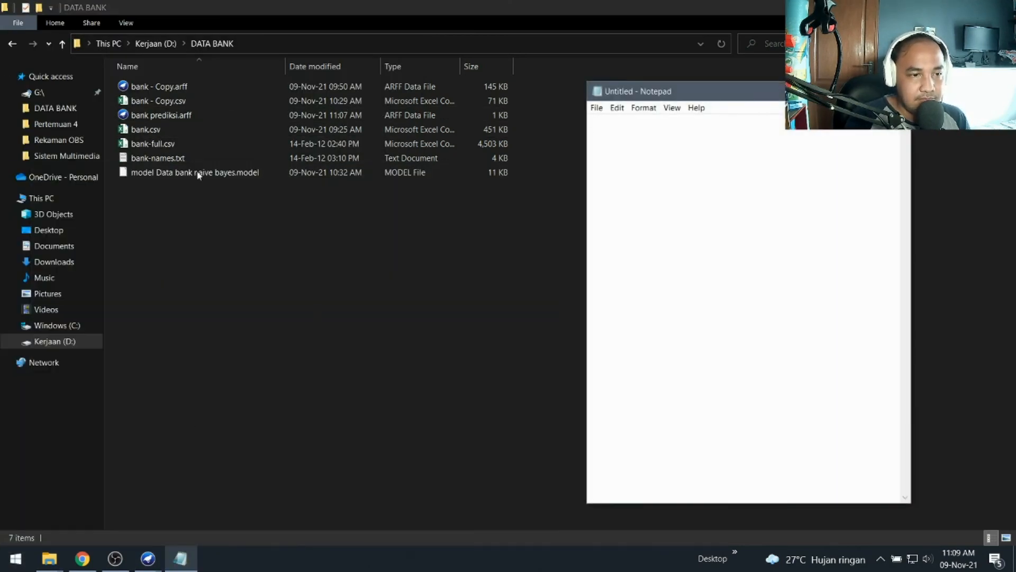
{"action": "left_click", "coordinate": [158, 116]}
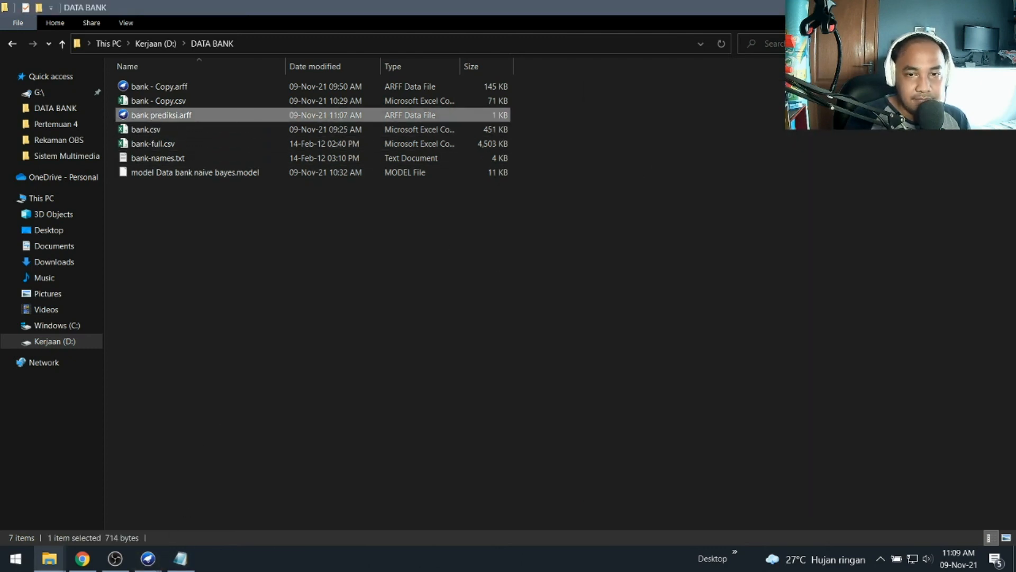
{"action": "left_click", "coordinate": [970, 7]}
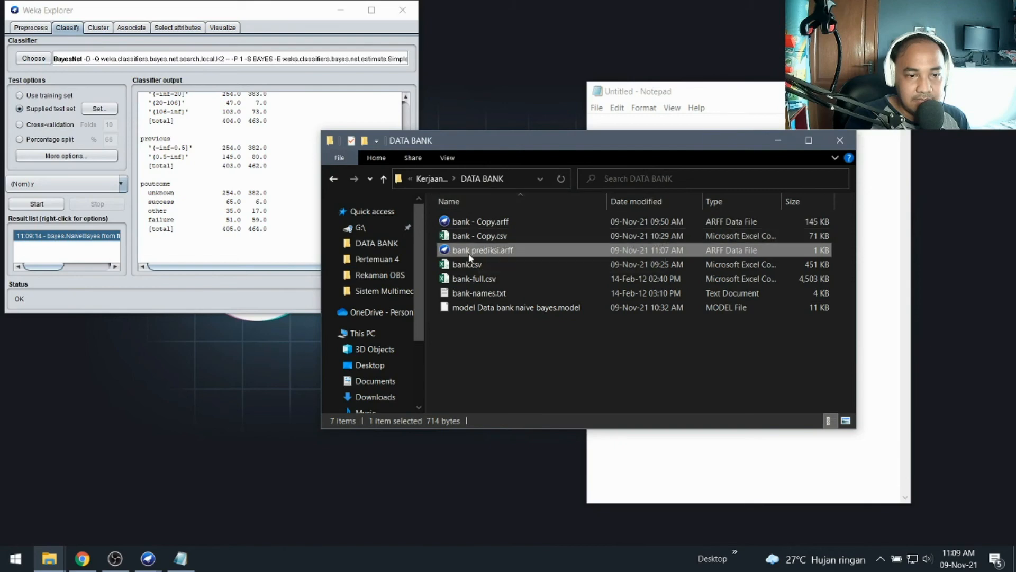
{"action": "left_click_drag", "start_coordinate": [469, 254], "coordinate": [751, 466]}
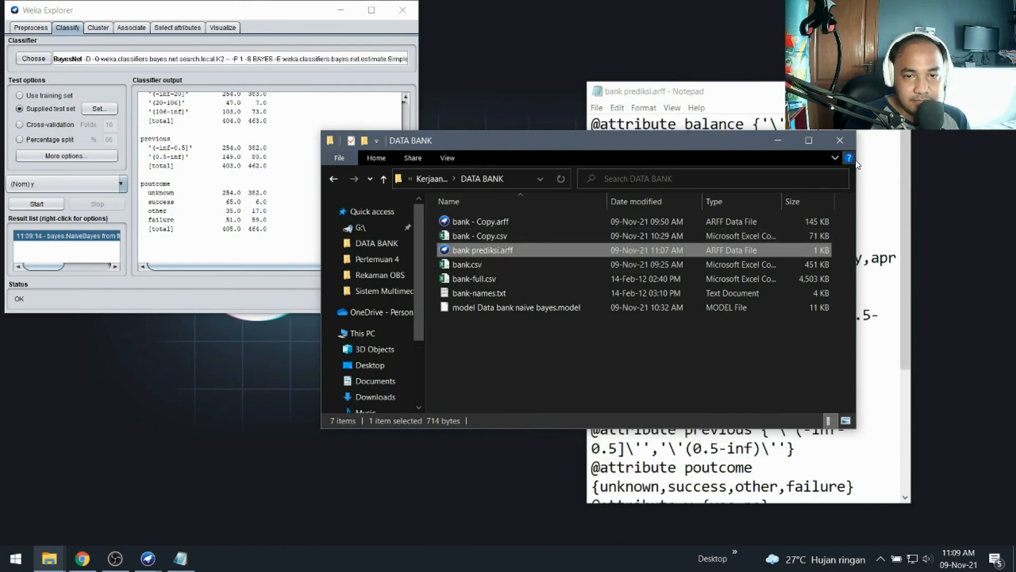
{"action": "left_click", "coordinate": [864, 92]}
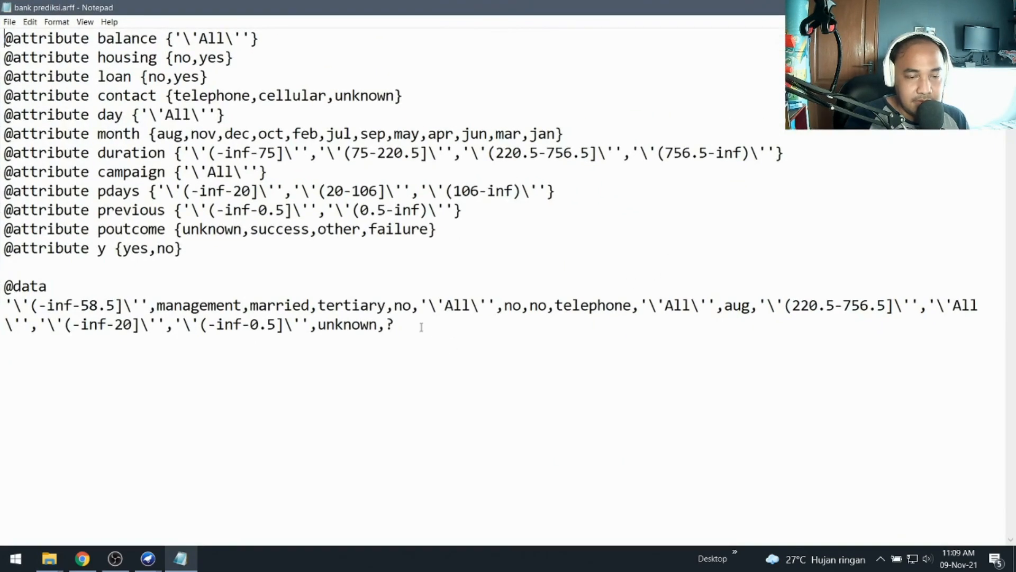
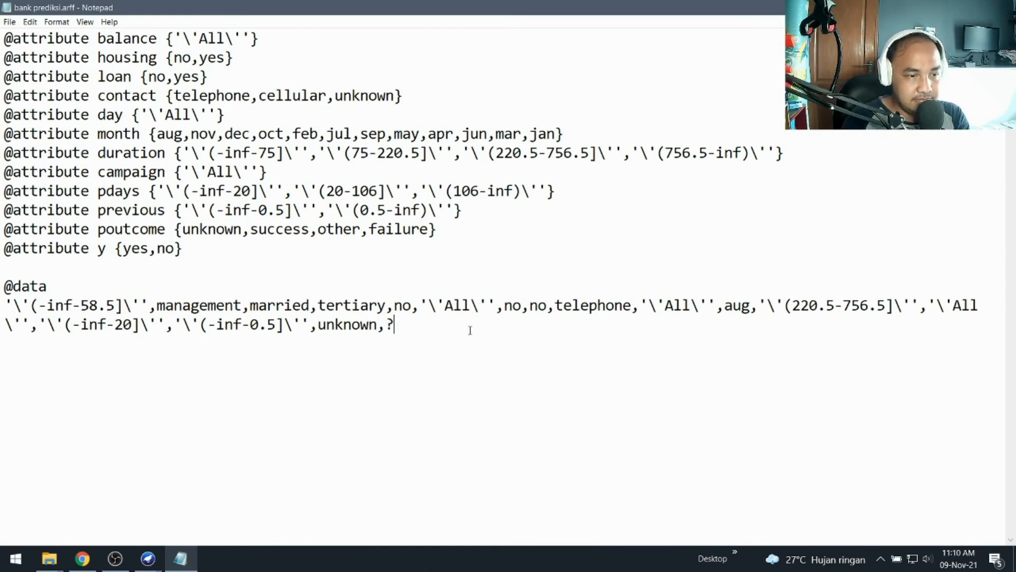
{"action": "left_click", "coordinate": [1003, 7]}
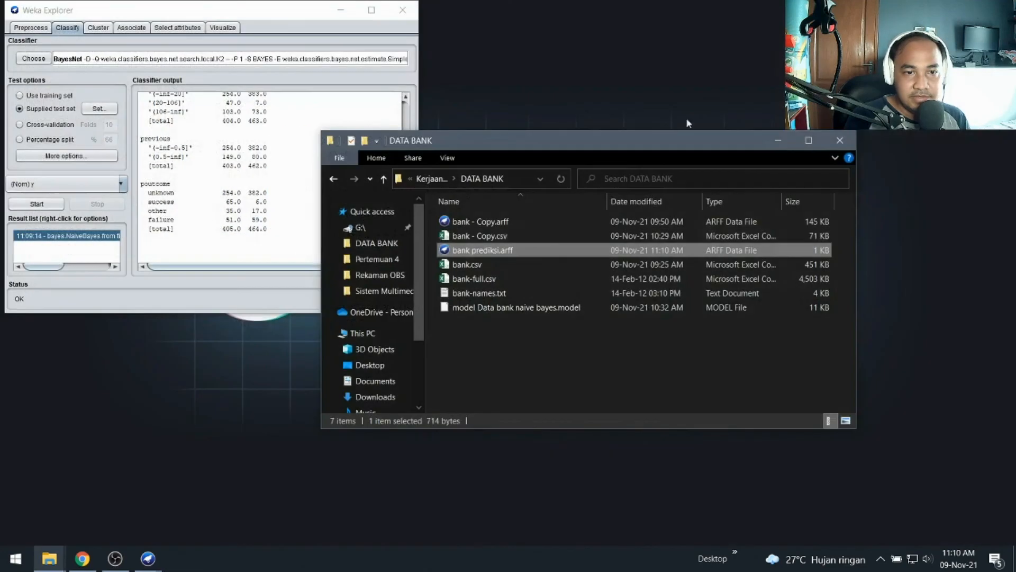
Step: Switch to the Weka GUI Chooser and launch the ARFF-Viewer tool
{"action": "left_click", "coordinate": [148, 559]}
{"action": "left_click", "coordinate": [93, 495]}
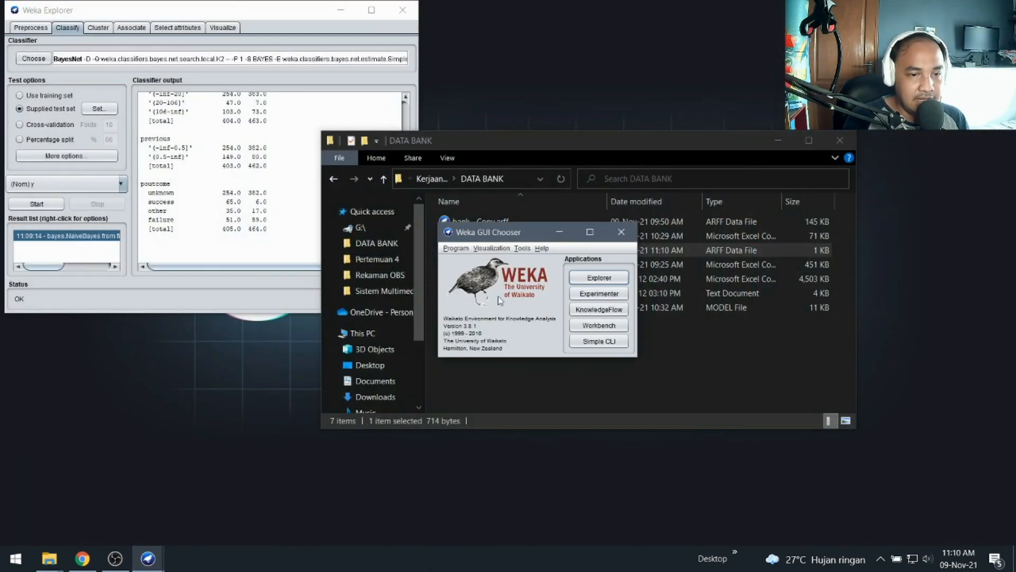
{"action": "left_click", "coordinate": [523, 249]}
{"action": "left_click", "coordinate": [528, 277]}
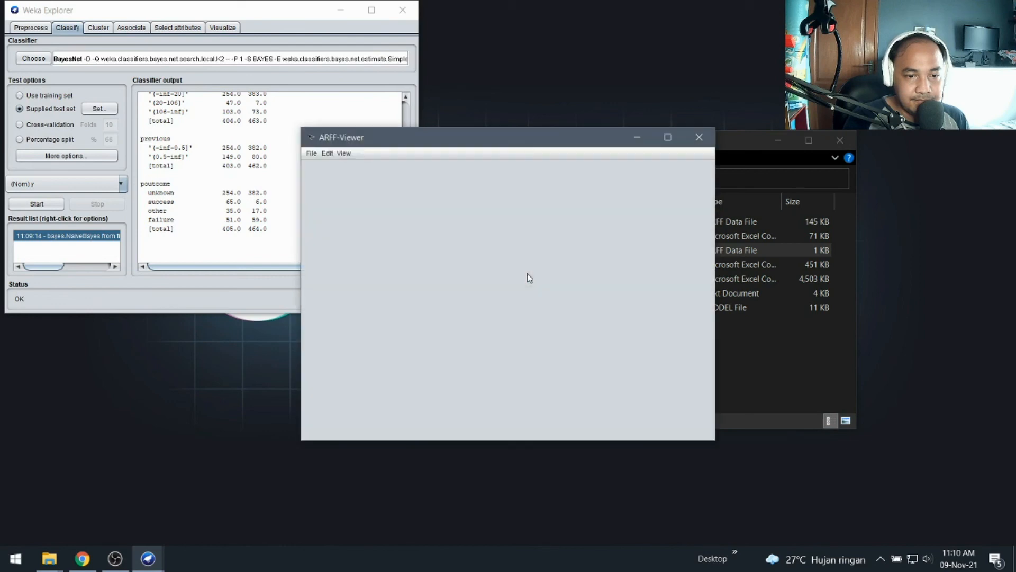
Step: Try to open bank prediksi.arff from the DATA BANK folder on drive D: in the ARFF-Viewer, and close the viewer
{"action": "left_click", "coordinate": [311, 153]}
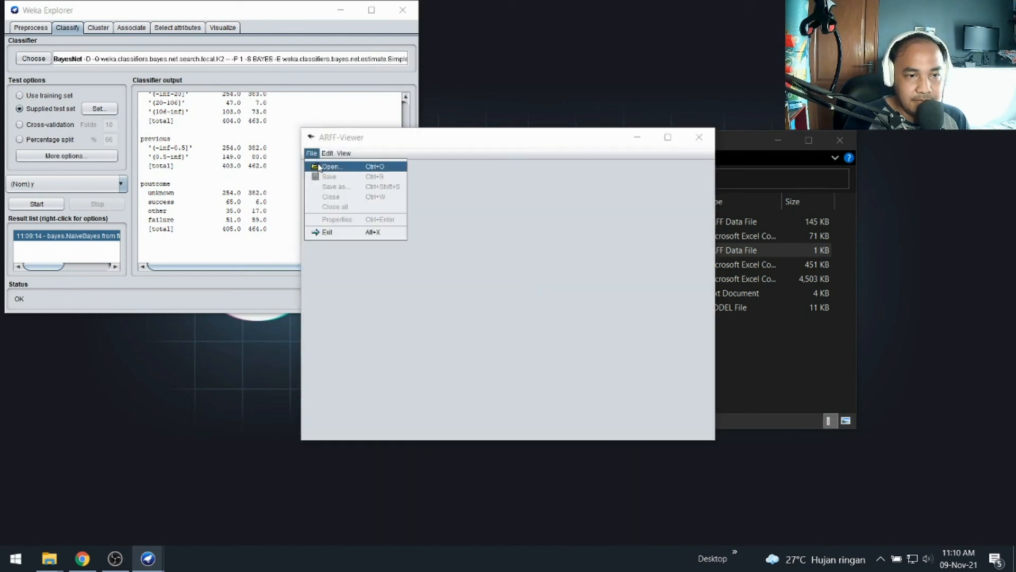
{"action": "left_click", "coordinate": [324, 166]}
{"action": "left_click", "coordinate": [528, 239]}
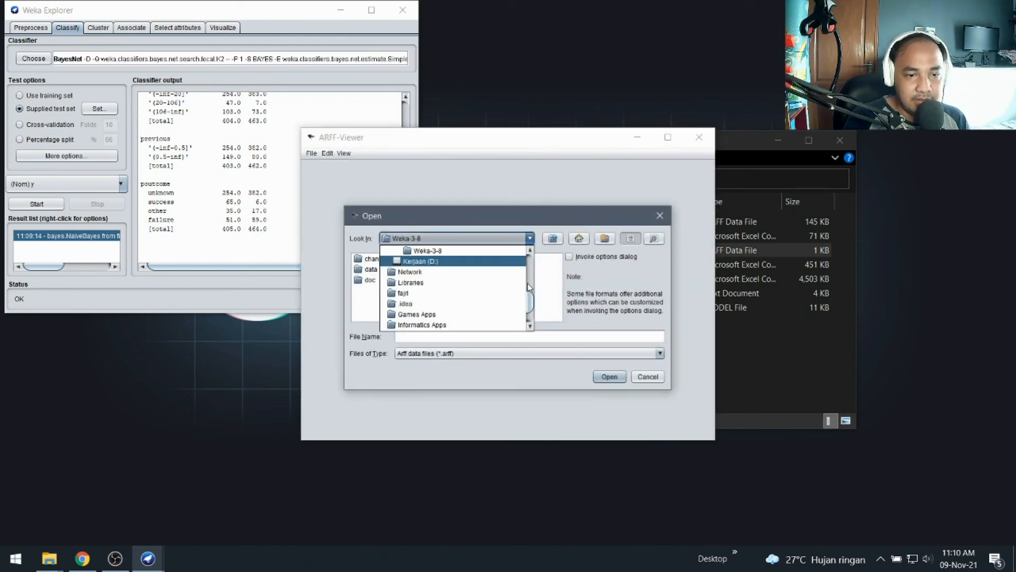
{"action": "left_click", "coordinate": [498, 261]}
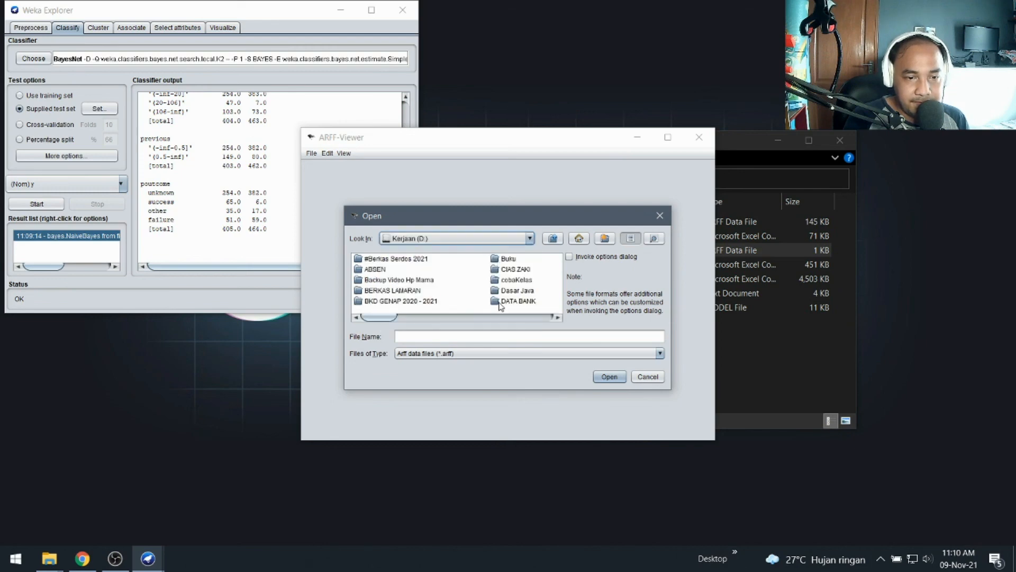
{"action": "double_click", "coordinate": [518, 301]}
{"action": "left_click", "coordinate": [405, 268]}
{"action": "double_click", "coordinate": [404, 267]}
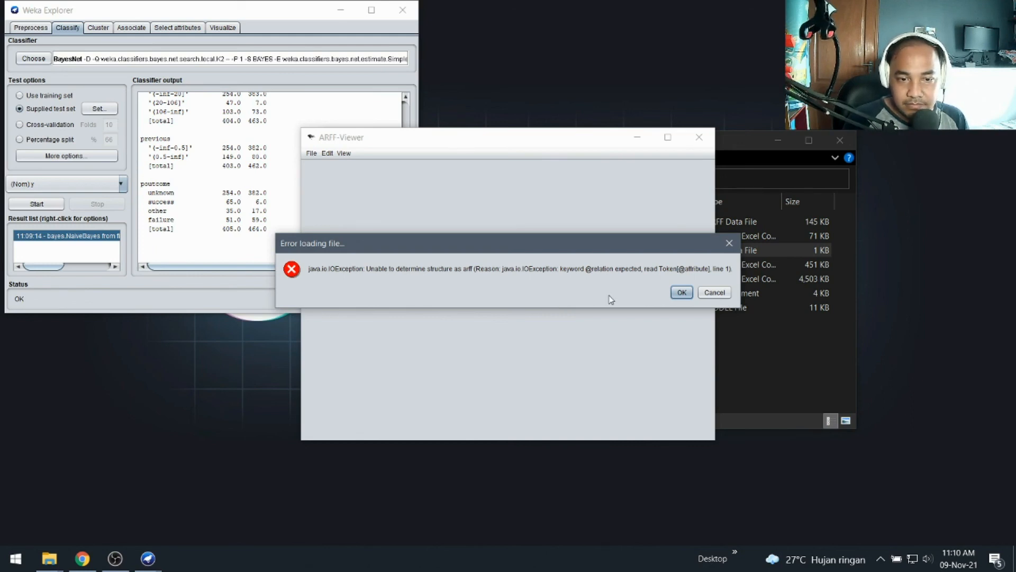
{"action": "left_click", "coordinate": [728, 244]}
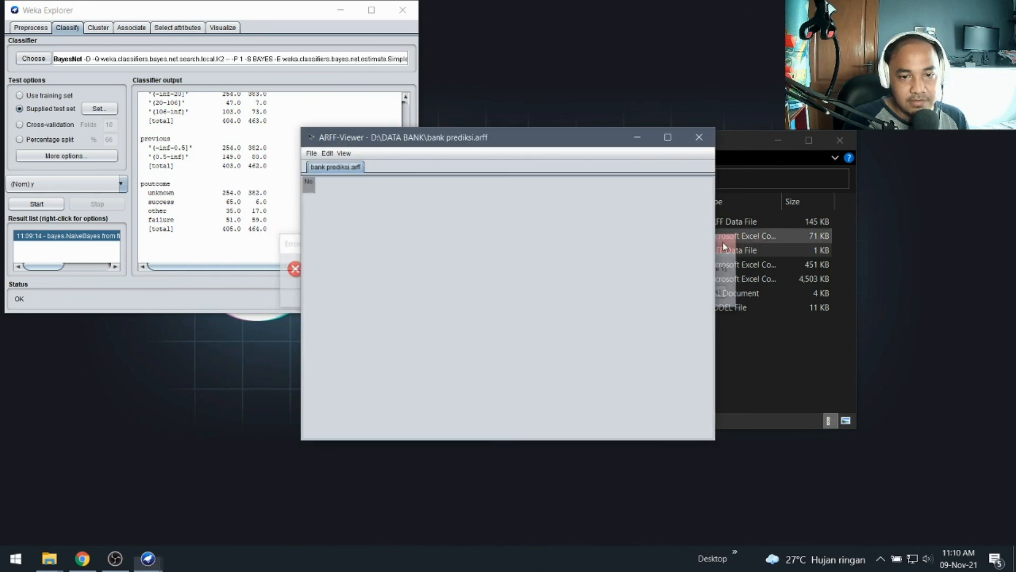
{"action": "left_click", "coordinate": [699, 137]}
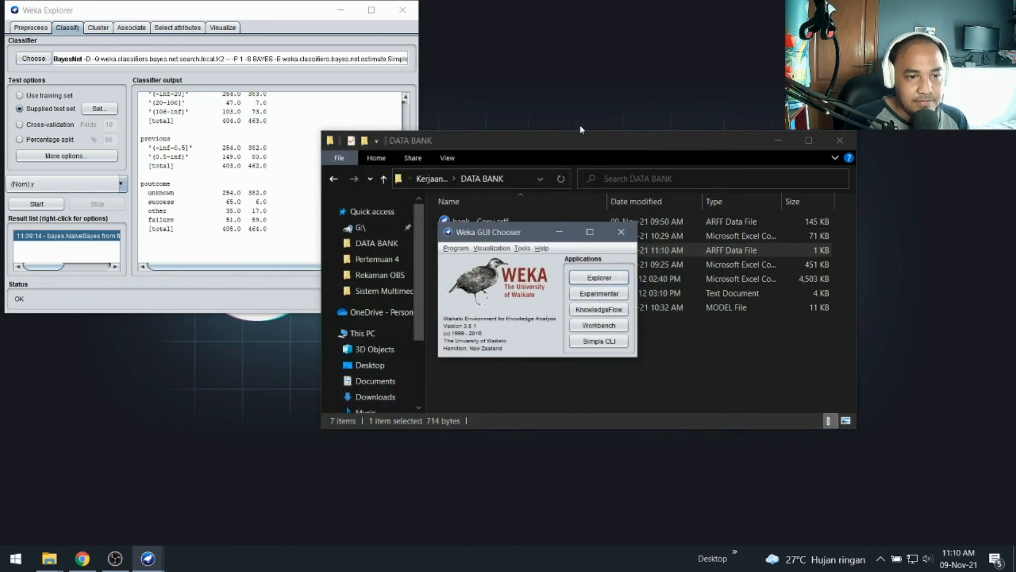
Step: Choose the supervised attribute filter Discretize for the loaded bank data in the Explorer's preprocessing view
{"action": "left_click", "coordinate": [38, 25]}
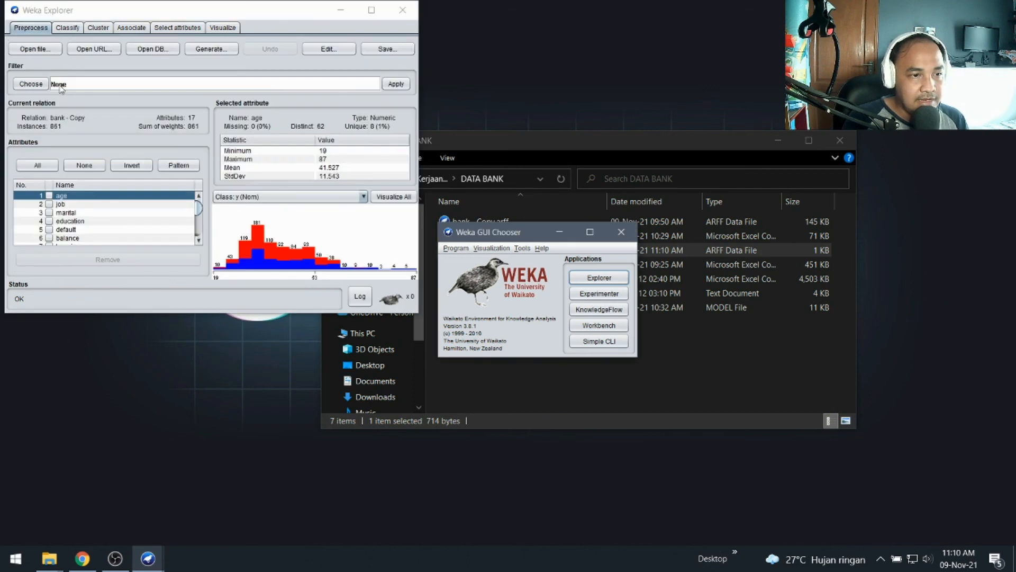
{"action": "left_click", "coordinate": [31, 84]}
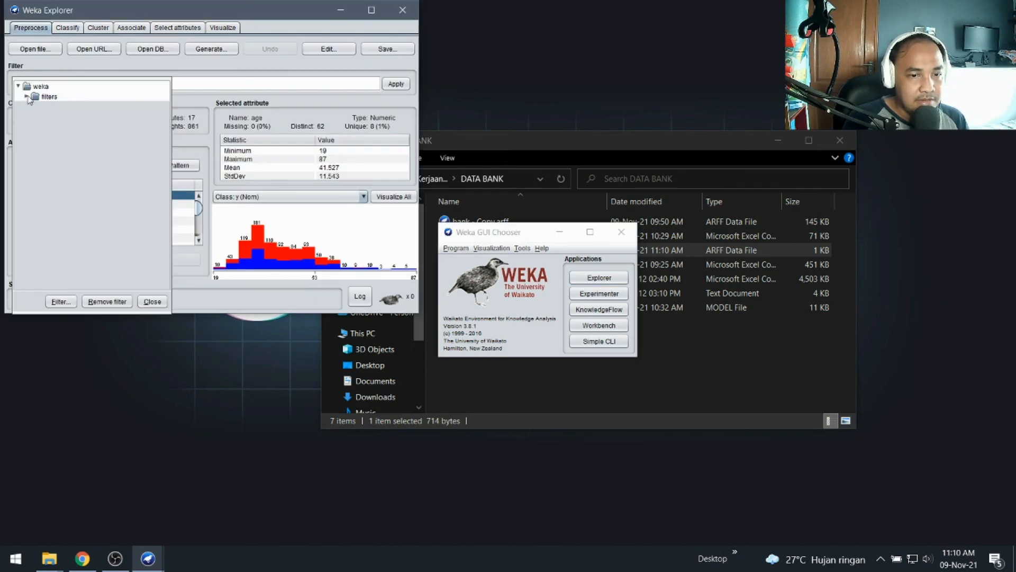
{"action": "left_click", "coordinate": [26, 97]}
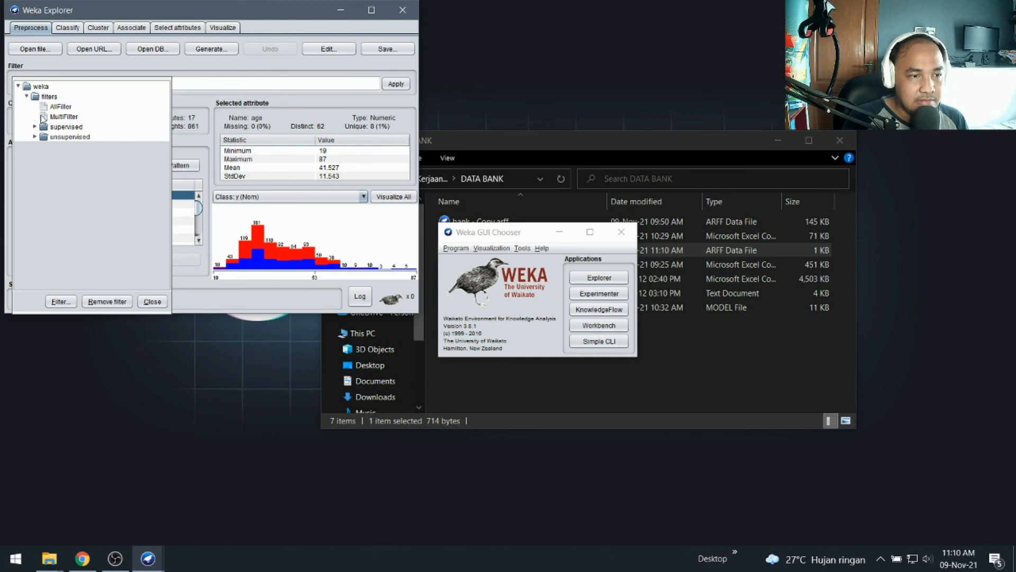
{"action": "left_click", "coordinate": [35, 127]}
{"action": "left_click", "coordinate": [43, 136]}
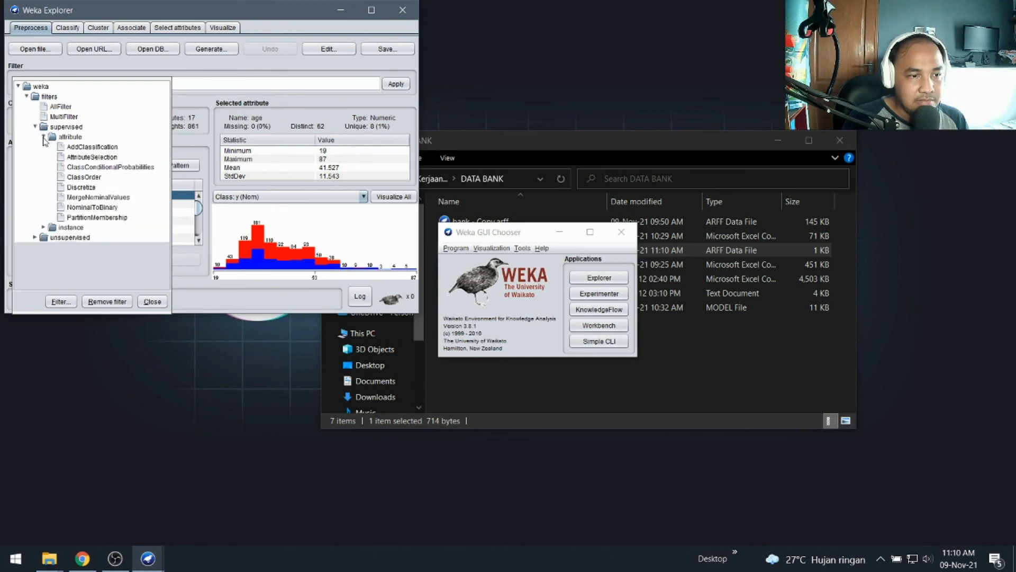
{"action": "left_click", "coordinate": [73, 188]}
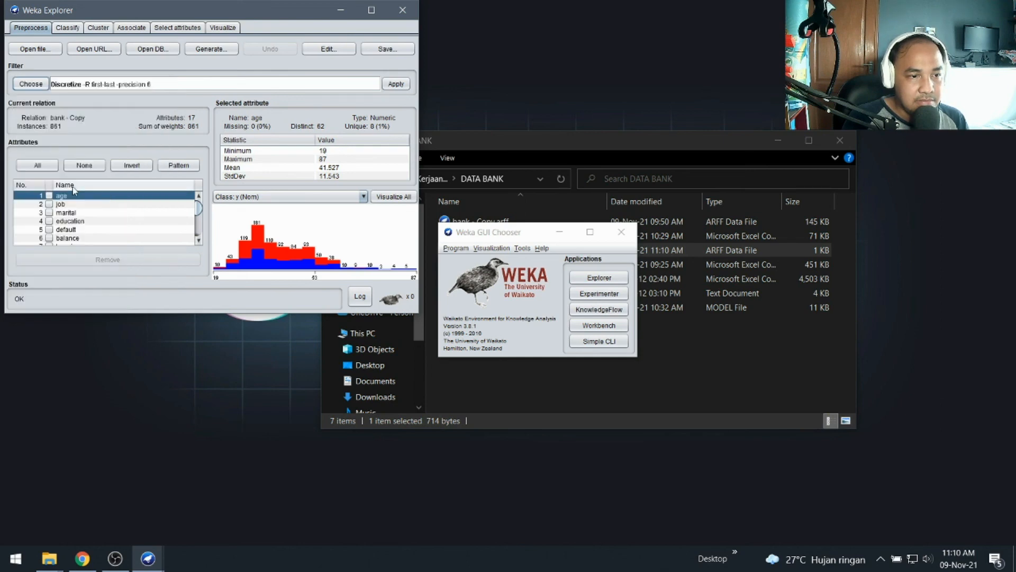
Step: Set the Discretize filter's binRangePrecision to 3 and apply it to the bank data
{"action": "left_click", "coordinate": [250, 85]}
{"action": "left_click", "coordinate": [161, 205]}
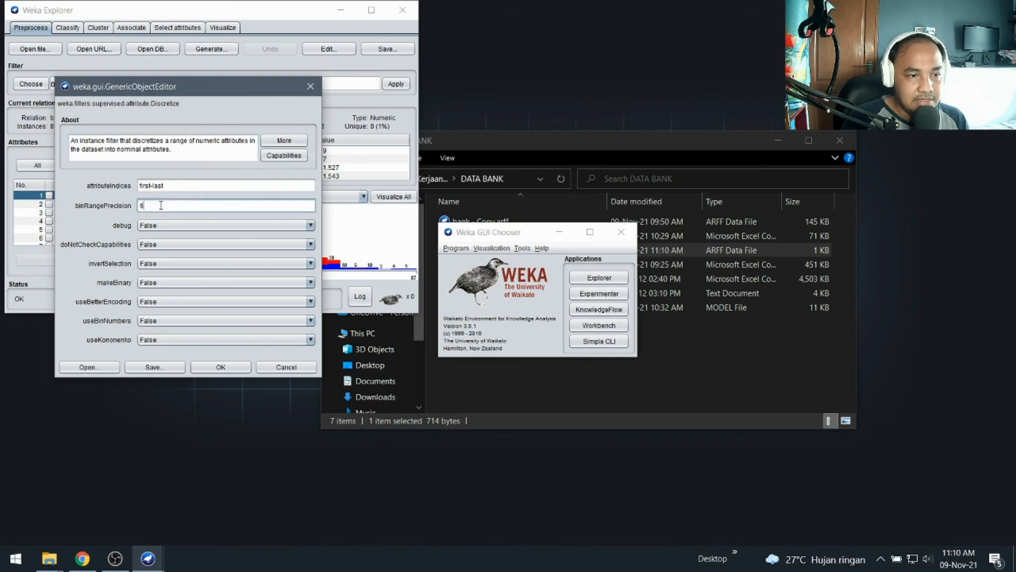
{"action": "left_click", "coordinate": [219, 367]}
{"action": "left_click", "coordinate": [396, 85]}
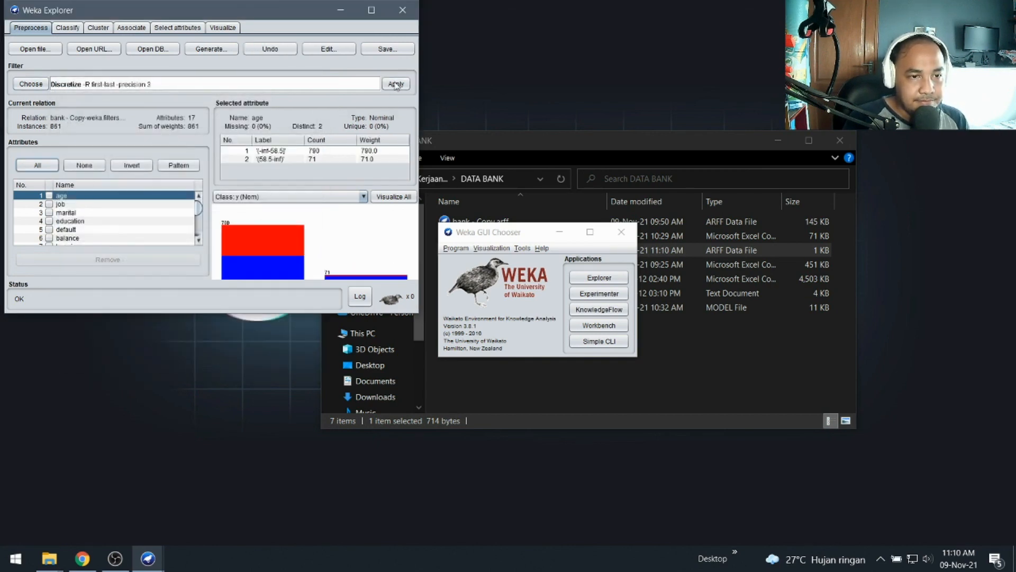
Step: Save the discretized data in the DATA BANK folder as bank prediksi 1.arff
{"action": "left_click", "coordinate": [384, 50]}
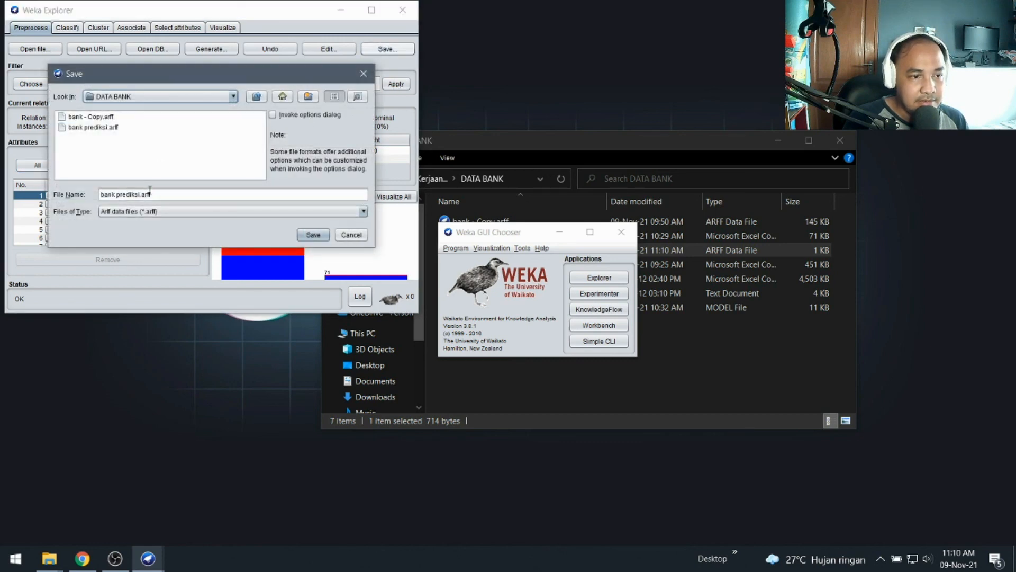
{"action": "left_click", "coordinate": [160, 195]}
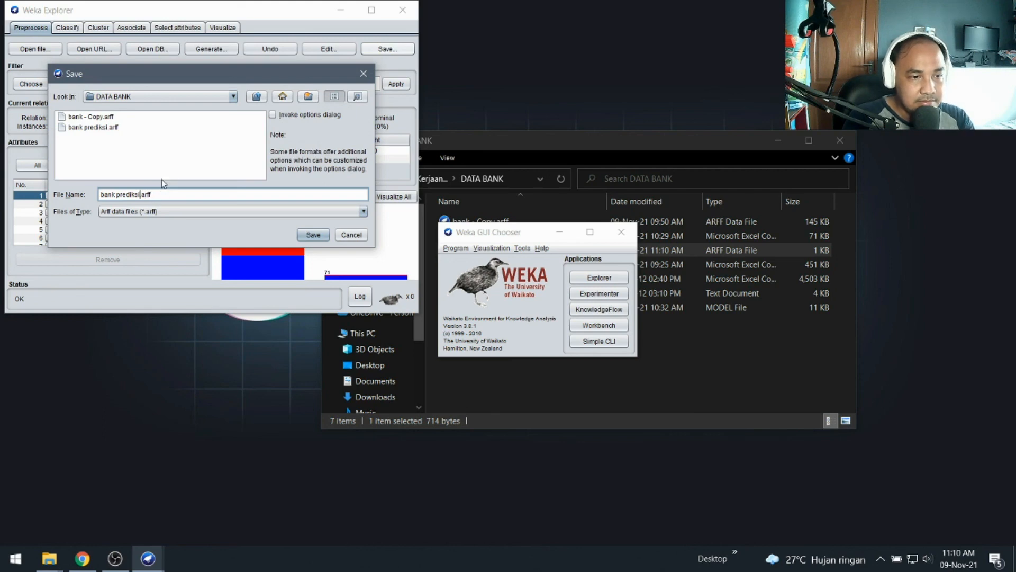
{"action": "left_click", "coordinate": [304, 236]}
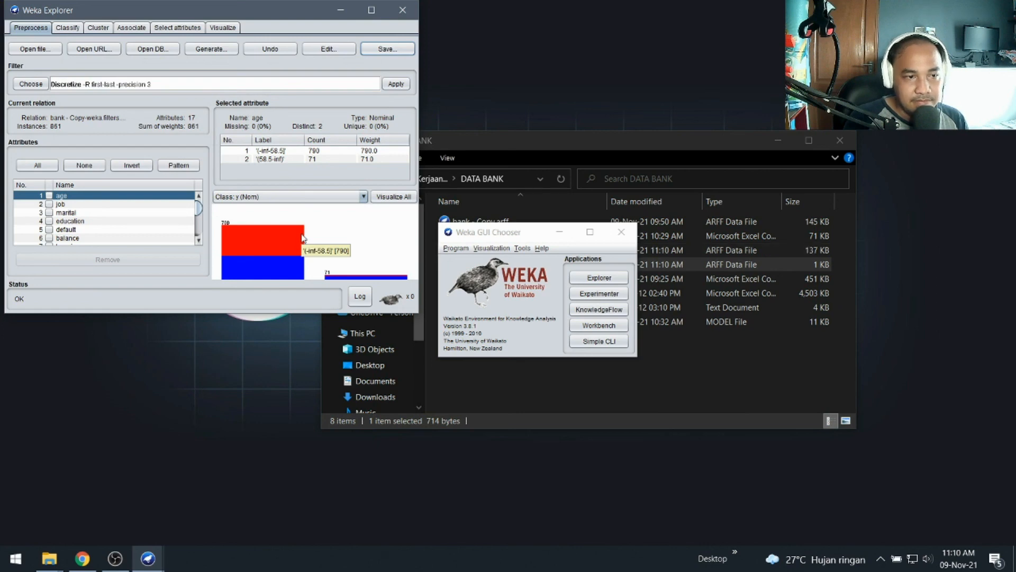
{"action": "scroll", "coordinate": [203, 215], "scroll_direction": "down", "scroll_amount": 4}
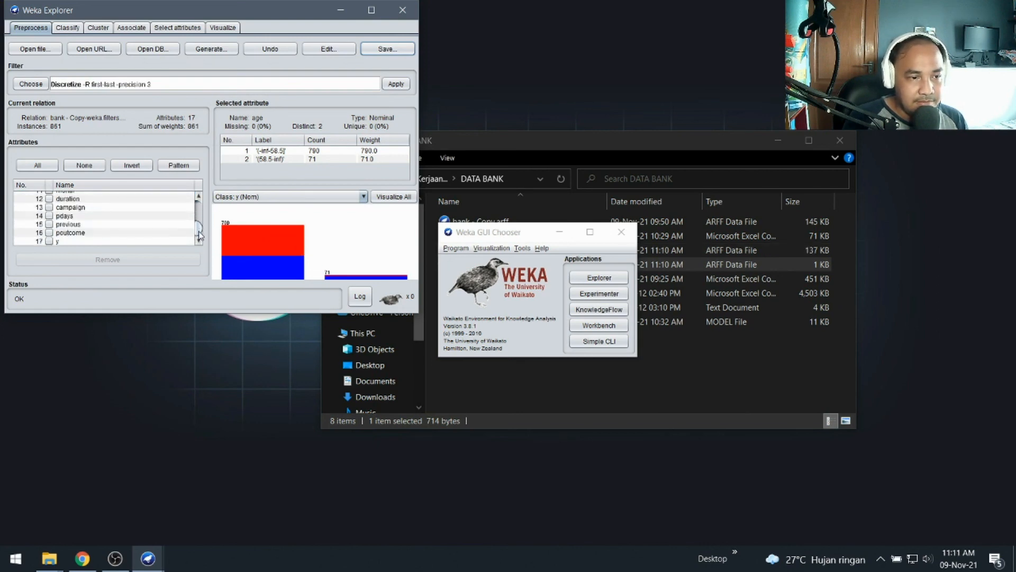
Step: Open bank prediksi 1.arff from the DATA BANK folder in Notepad and maximize its window
{"action": "left_click", "coordinate": [679, 350]}
{"action": "left_click", "coordinate": [558, 253]}
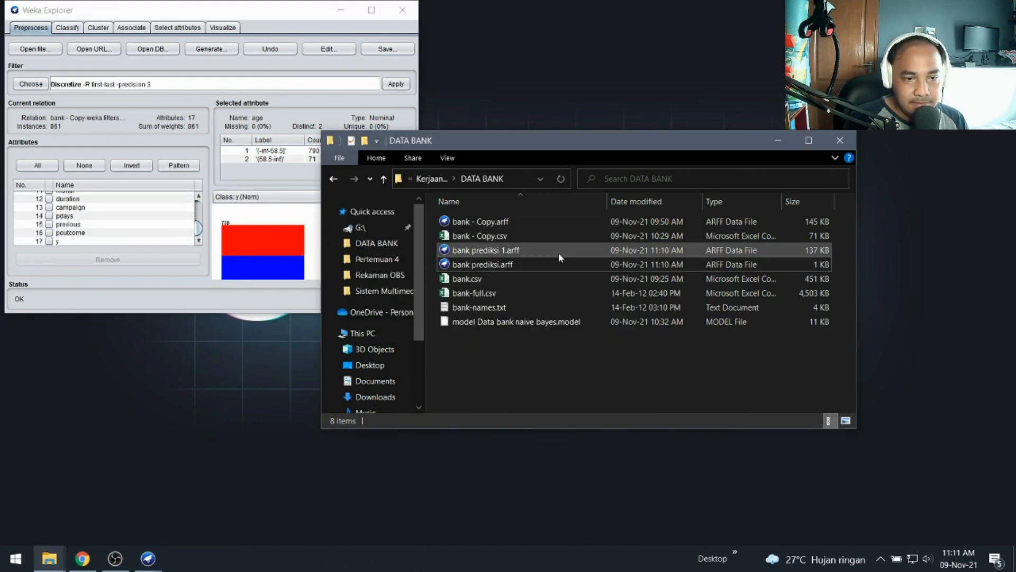
{"action": "right_click", "coordinate": [559, 257]}
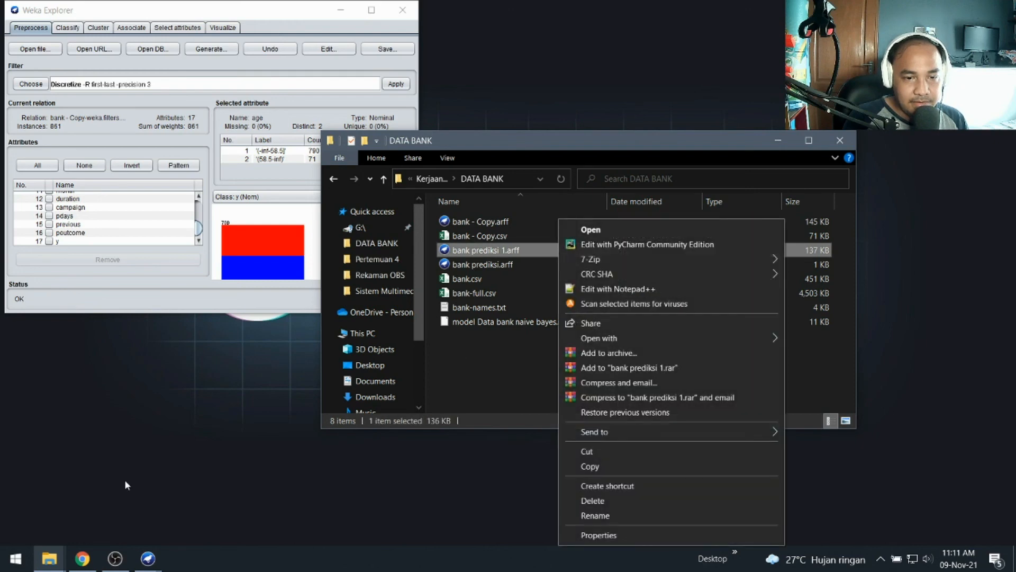
{"action": "left_click", "coordinate": [3, 560]}
{"action": "type", "text": "note"}
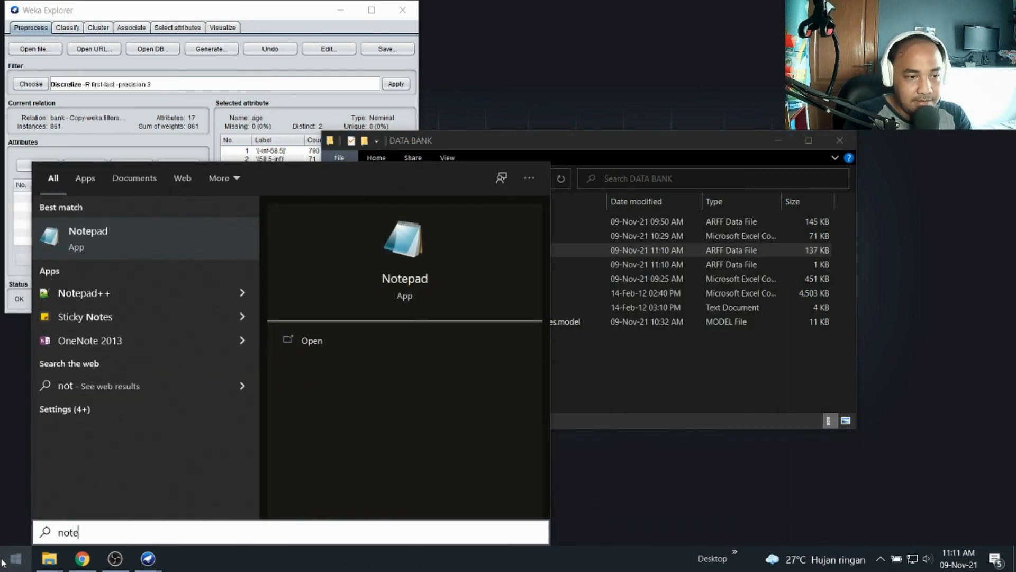
{"action": "key", "text": "Return"}
{"action": "left_click_drag", "start_coordinate": [486, 259], "coordinate": [774, 469]}
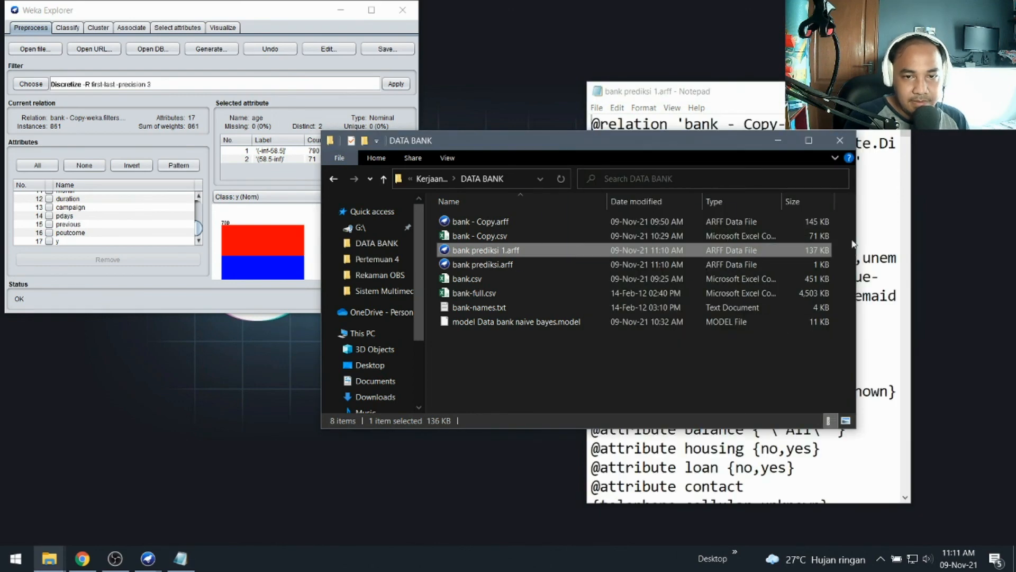
{"action": "left_click", "coordinate": [864, 91]}
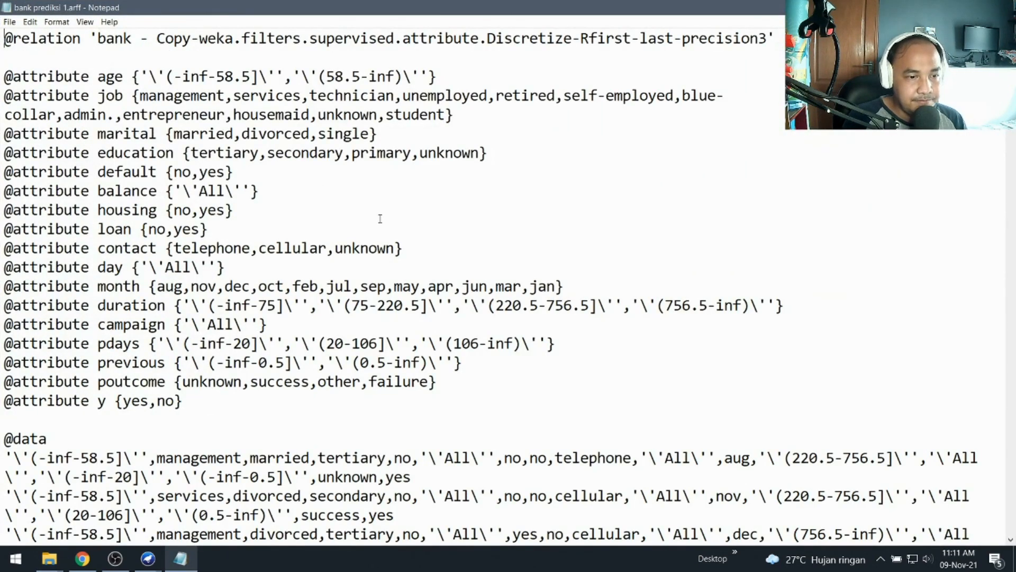
Step: Reduce the file to its relation and attribute header plus the first data row, and save it
{"action": "left_click", "coordinate": [261, 197]}
{"action": "left_click", "coordinate": [36, 49]}
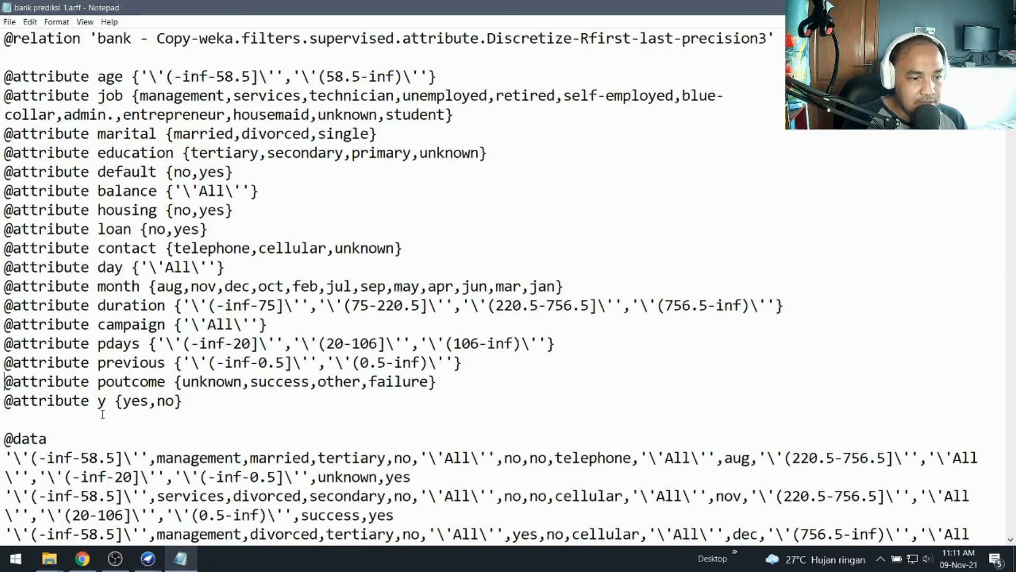
{"action": "left_click", "coordinate": [413, 477]}
{"action": "left_click_drag", "start_coordinate": [427, 477], "coordinate": [2, 11]}
{"action": "key", "text": "ctrl+c"}
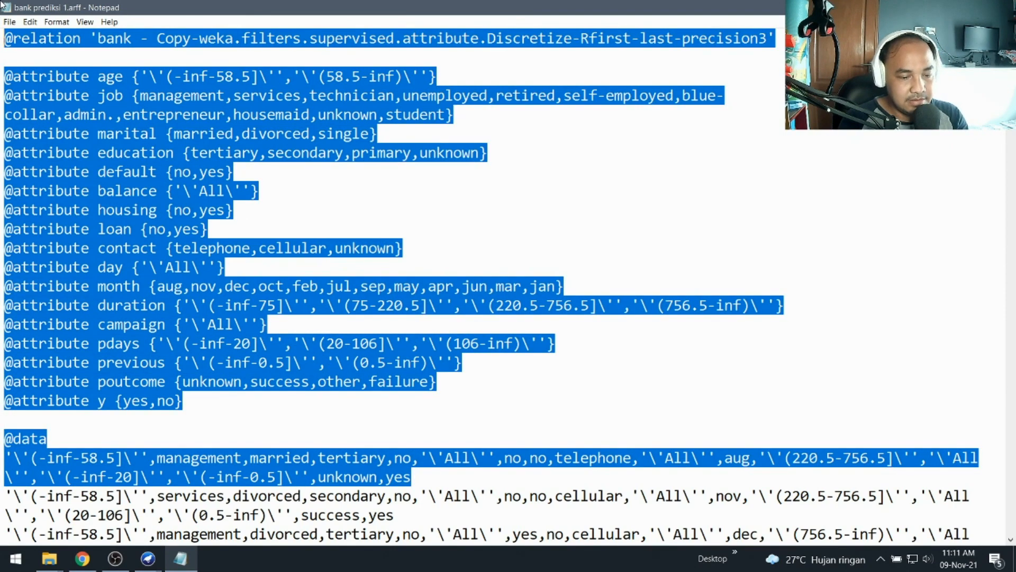
{"action": "key", "text": "BackSpace"}
{"action": "key", "text": "ctrl+a"}
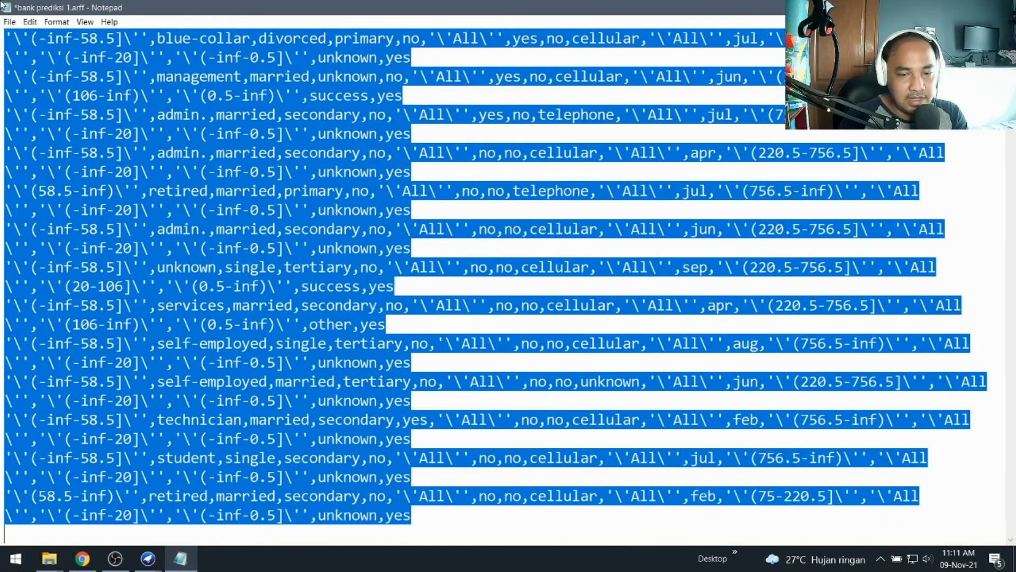
{"action": "key", "text": "BackSpace"}
{"action": "key", "text": "ctrl+v"}
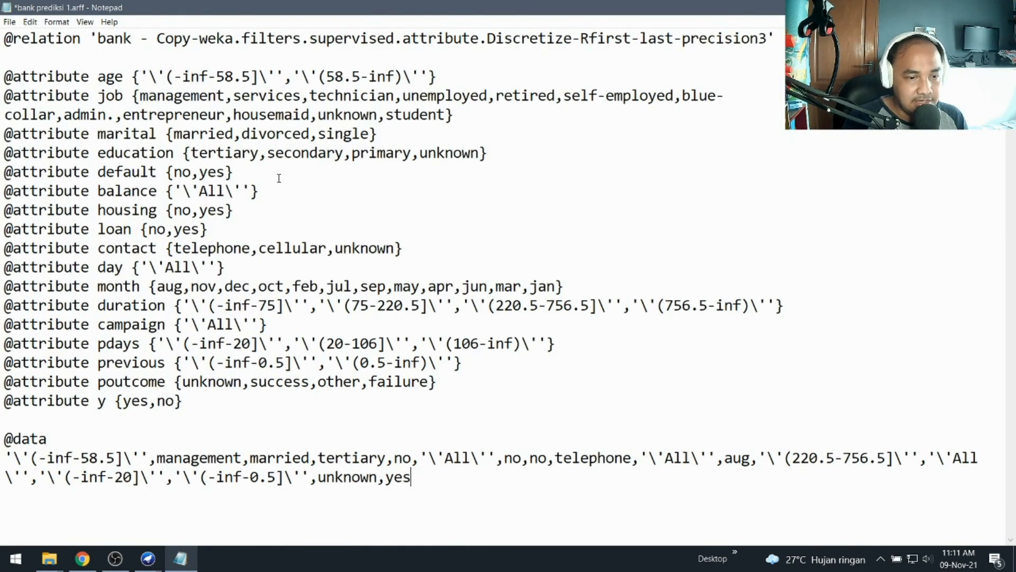
{"action": "key", "text": "ctrl+s"}
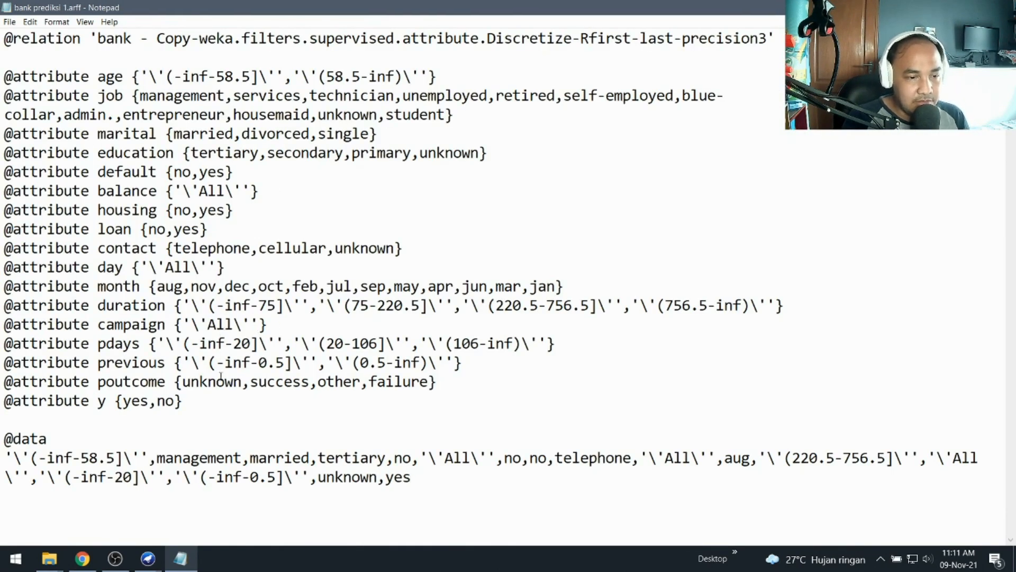
Step: Examine how the data row's values correspond to the declared attribute categories, such as age and job
{"action": "left_click", "coordinate": [193, 405]}
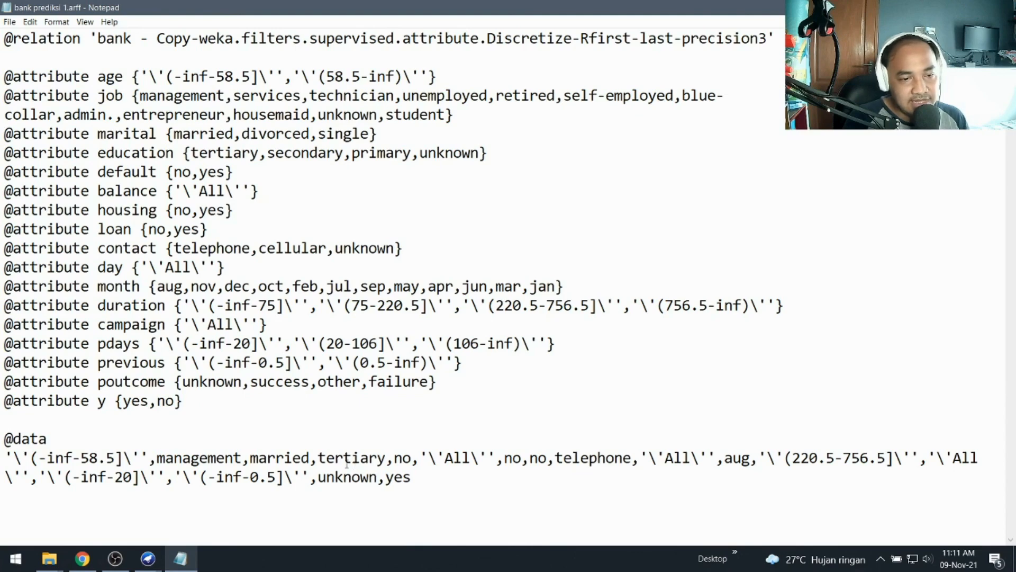
{"action": "left_click", "coordinate": [416, 477]}
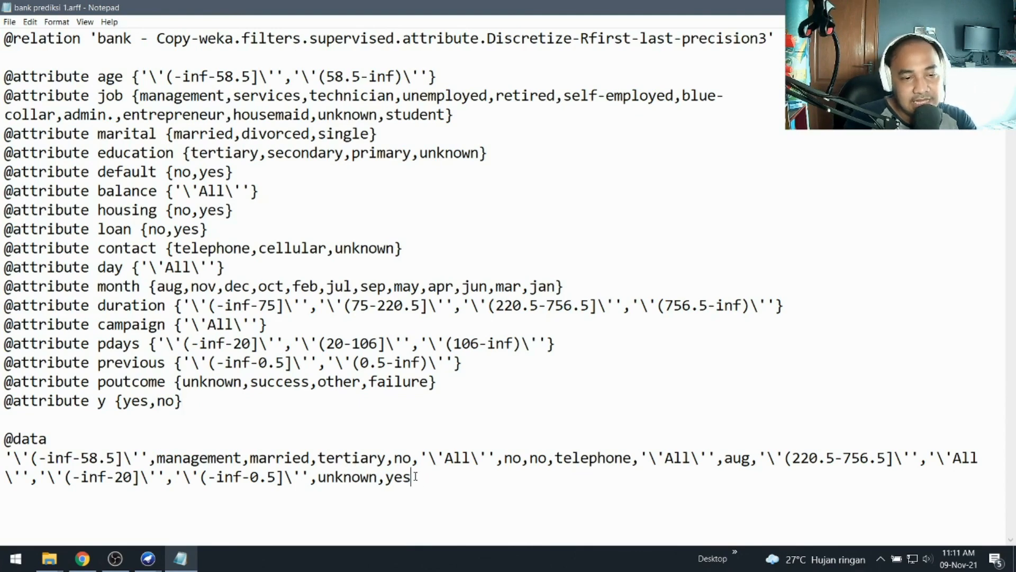
{"action": "key", "text": "Up"}
{"action": "key", "text": "Up"}
{"action": "key", "text": "Down"}
{"action": "key", "text": "Down"}
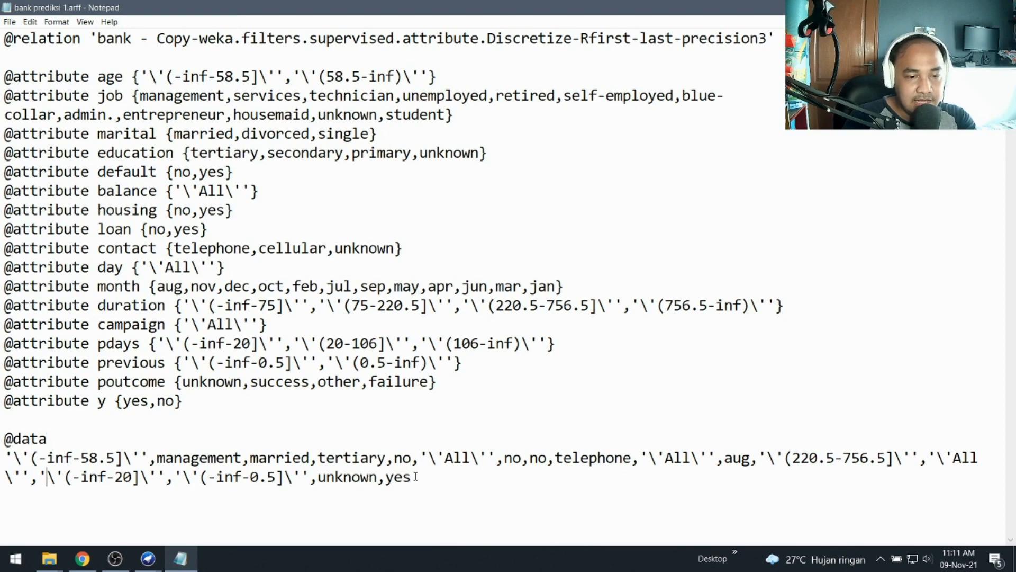
{"action": "left_click", "coordinate": [142, 77]}
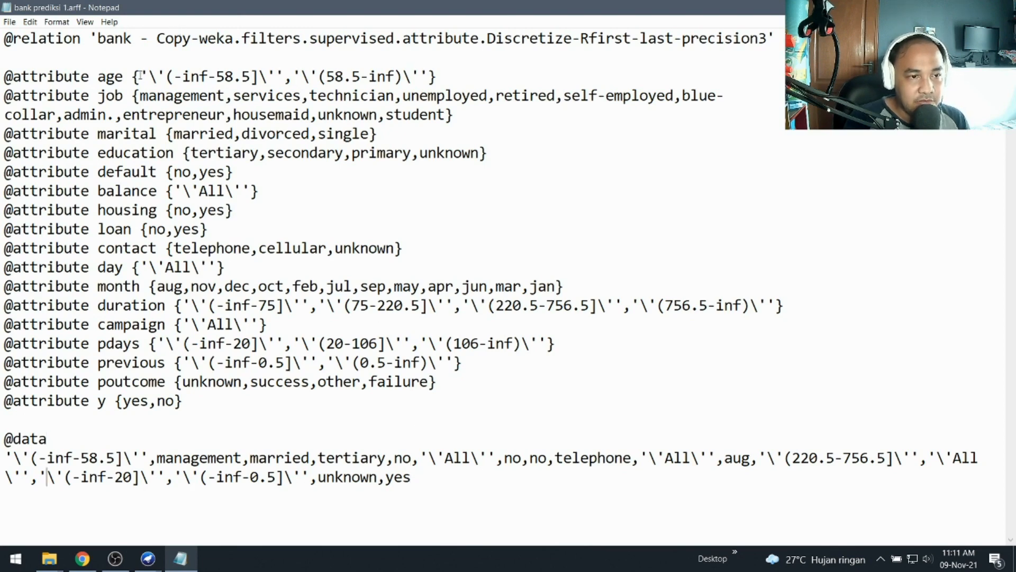
{"action": "left_click", "coordinate": [442, 78]}
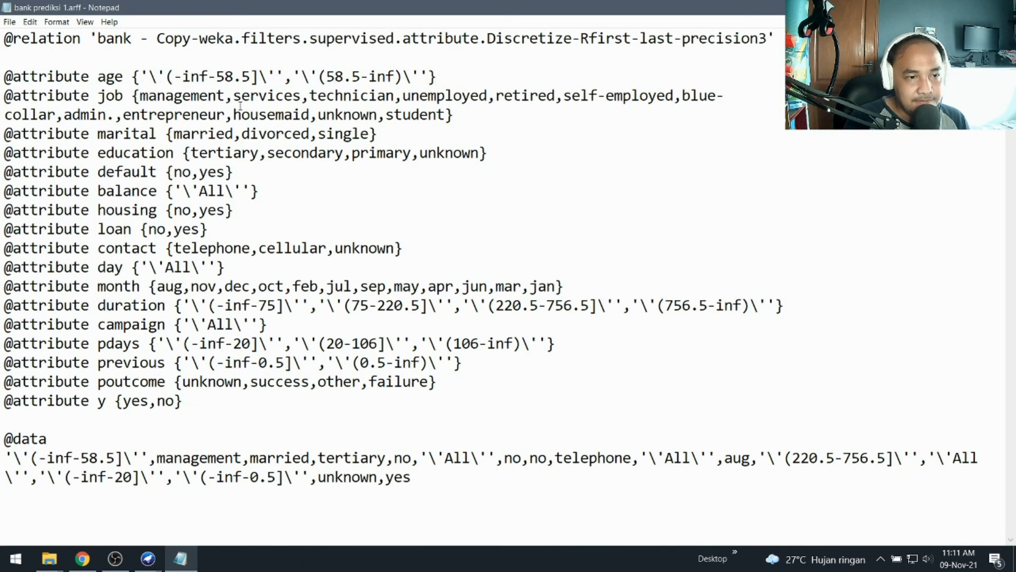
{"action": "left_click_drag", "start_coordinate": [242, 458], "coordinate": [159, 449]}
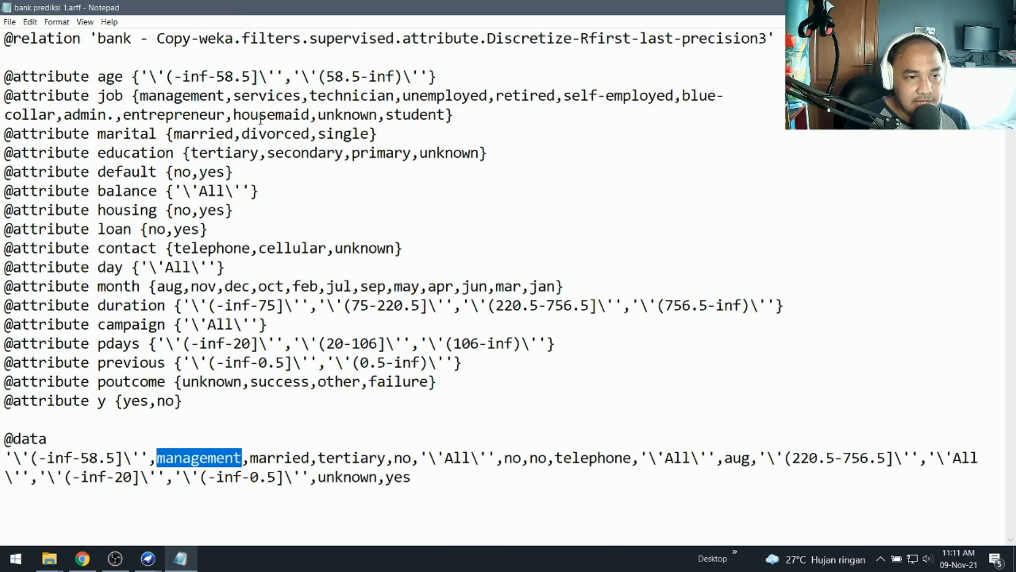
{"action": "left_click", "coordinate": [343, 96]}
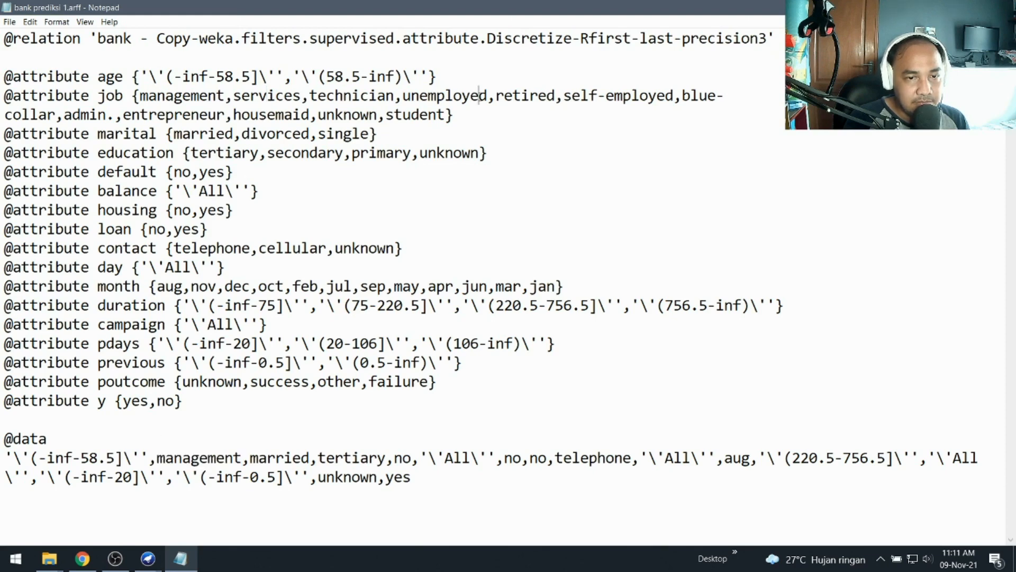
{"action": "left_click", "coordinate": [589, 96]}
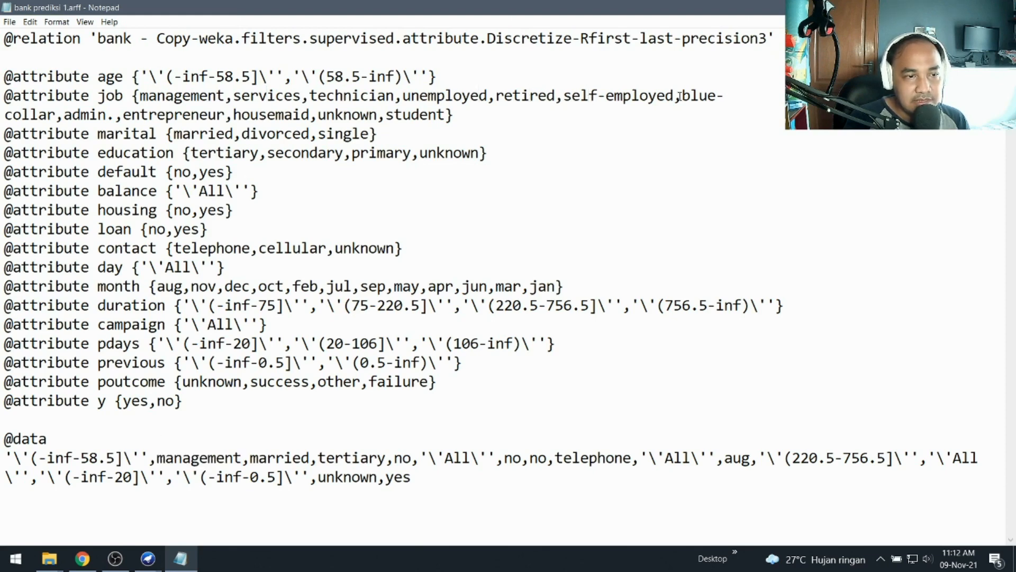
Step: Replace the data row's class value with ?, save the file, and minimize Notepad
{"action": "left_click", "coordinate": [416, 476]}
{"action": "key", "text": "BackSpace"}
{"action": "key", "text": "BackSpace"}
{"action": "key", "text": "BackSpace"}
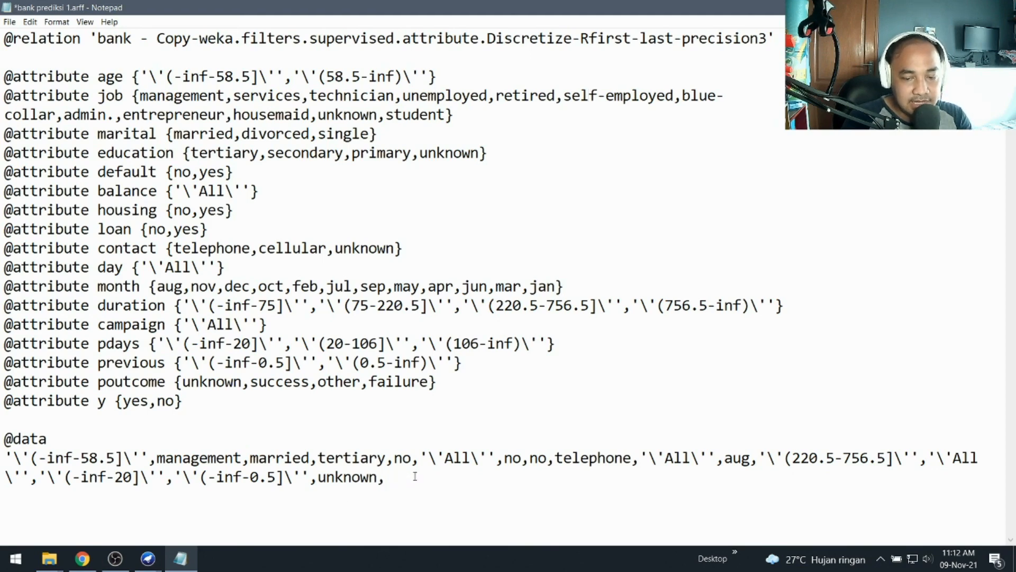
{"action": "type", "text": "?"}
{"action": "key", "text": "ctrl+s"}
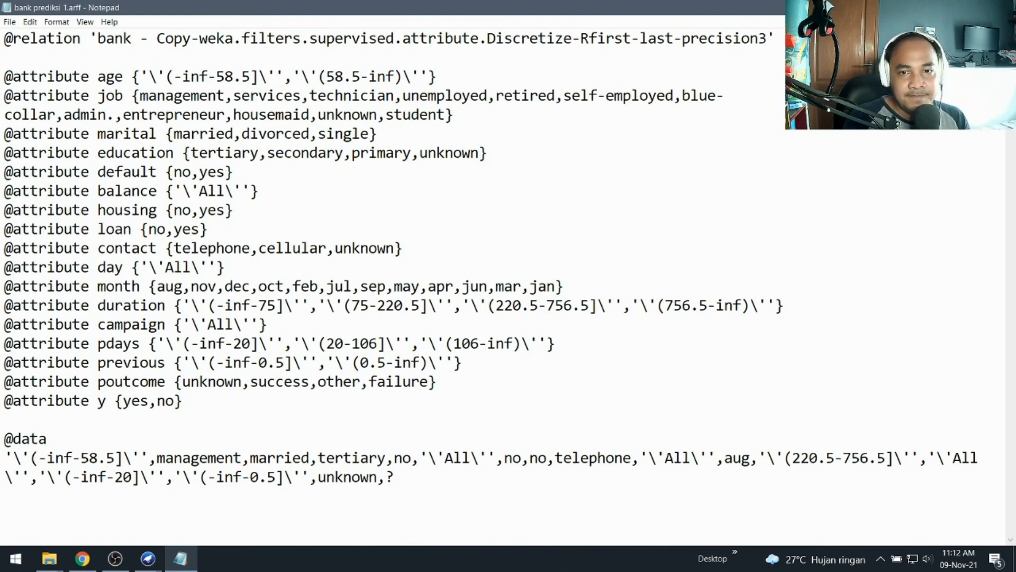
{"action": "left_click", "coordinate": [940, 8]}
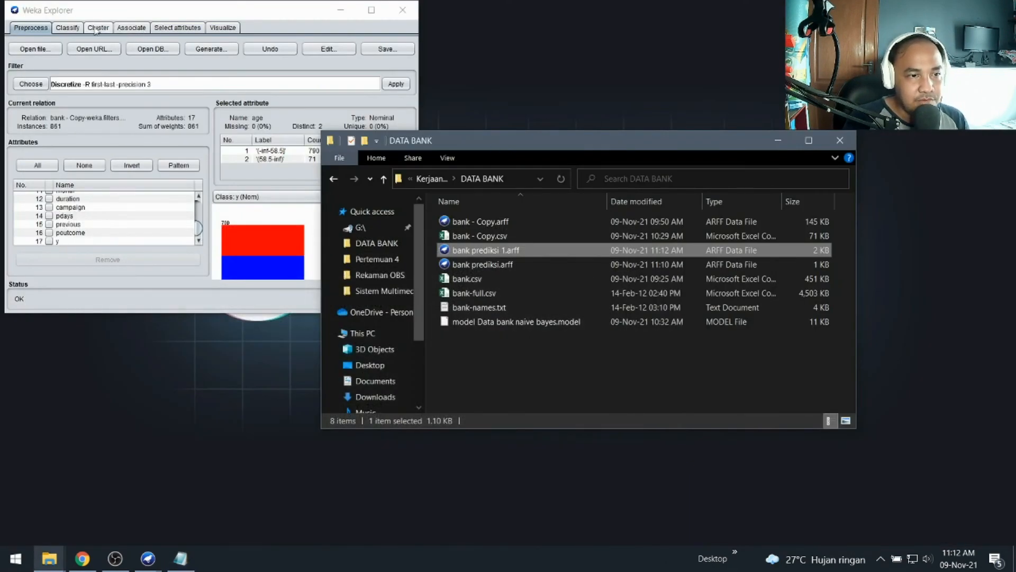
Step: Load bank prediksi 1.arff as the supplied test set in the Weka Explorer and close the test instances window
{"action": "left_click", "coordinate": [71, 28]}
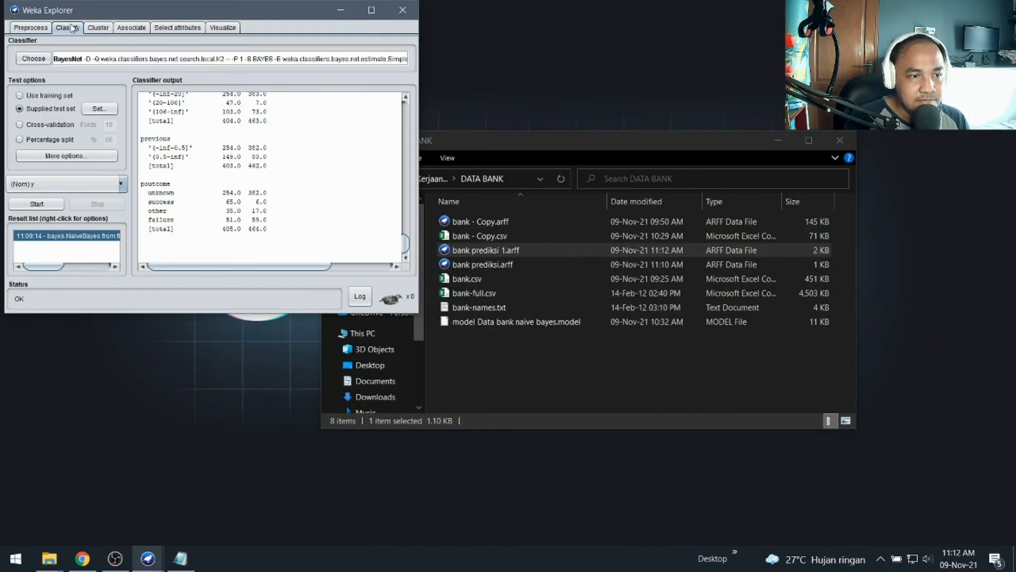
{"action": "left_click", "coordinate": [98, 109]}
{"action": "left_click", "coordinate": [29, 53]}
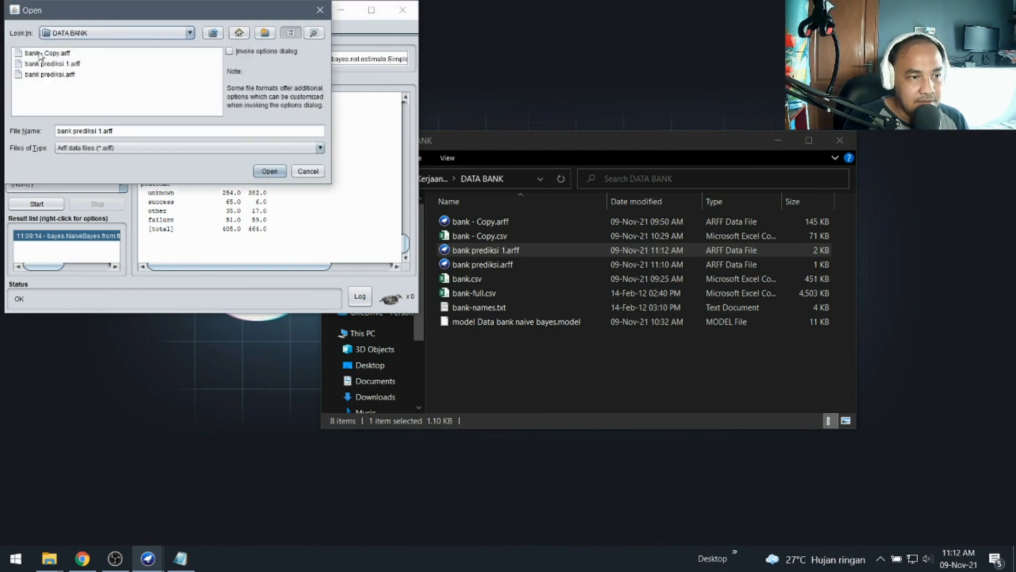
{"action": "double_click", "coordinate": [53, 64]}
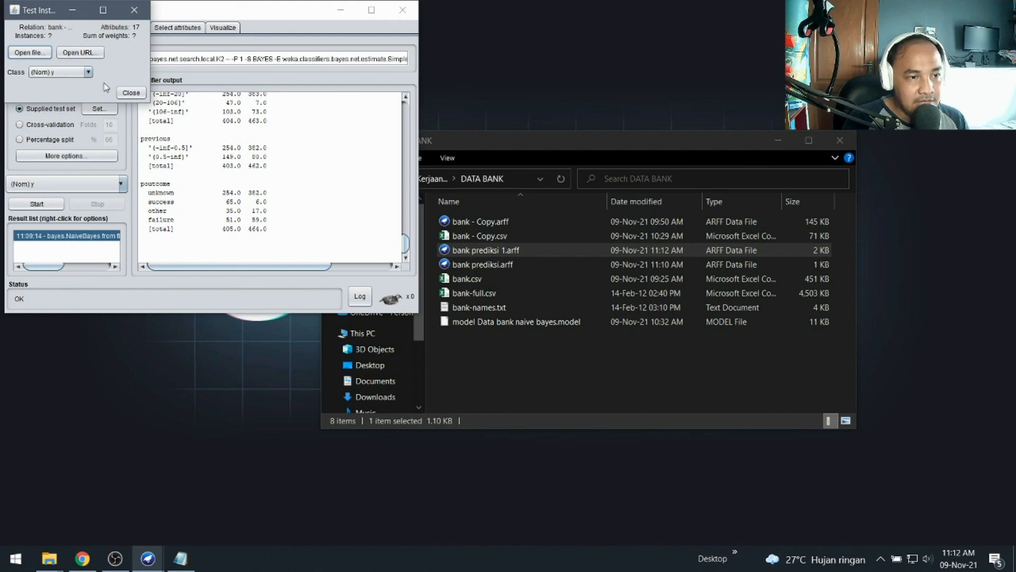
{"action": "left_click", "coordinate": [129, 94]}
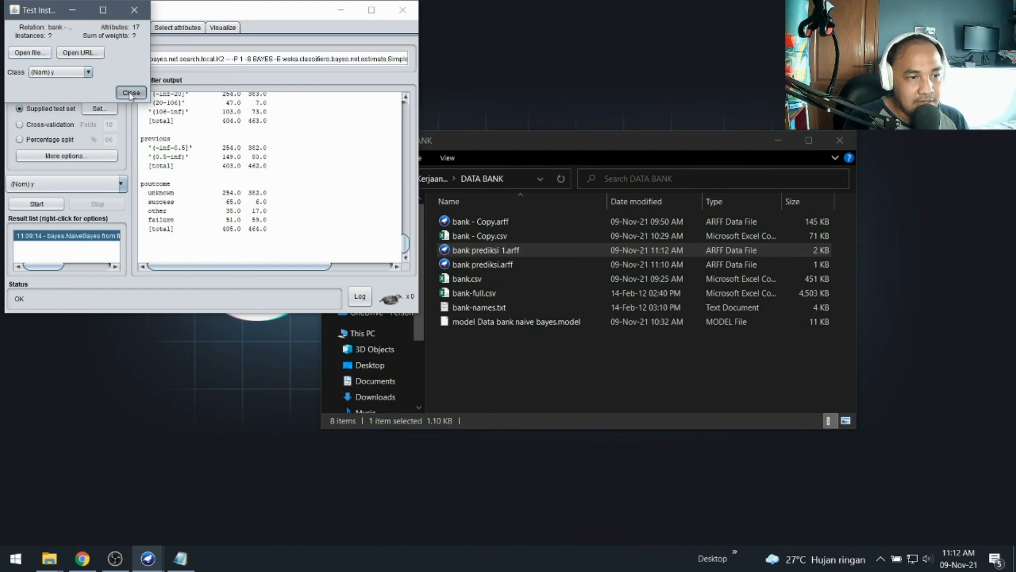
Step: Keep PlainText output predictions in the evaluation options and re-evaluate the loaded NaiveBayes model on the current test set
{"action": "left_click", "coordinate": [82, 156]}
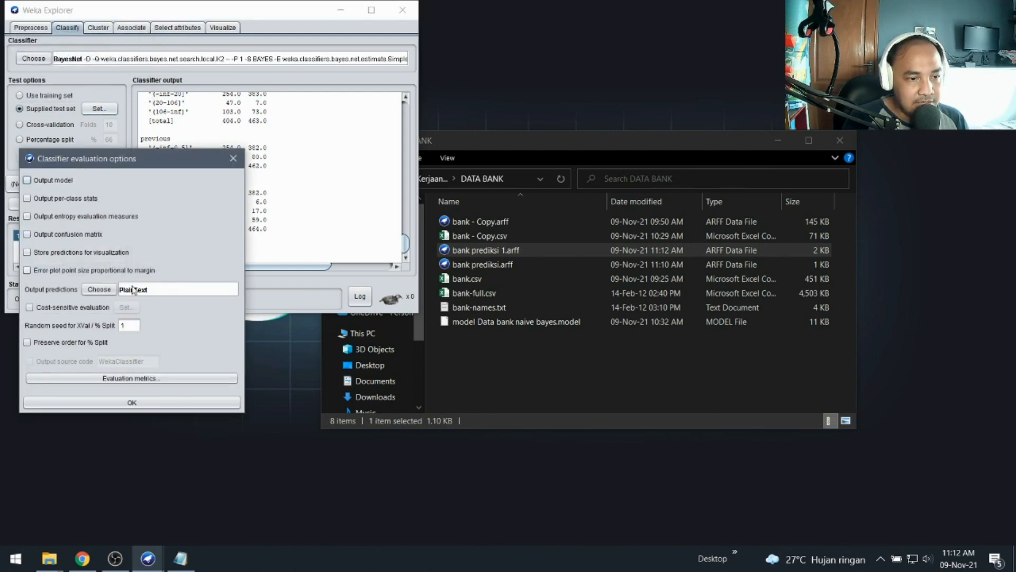
{"action": "left_click", "coordinate": [132, 404]}
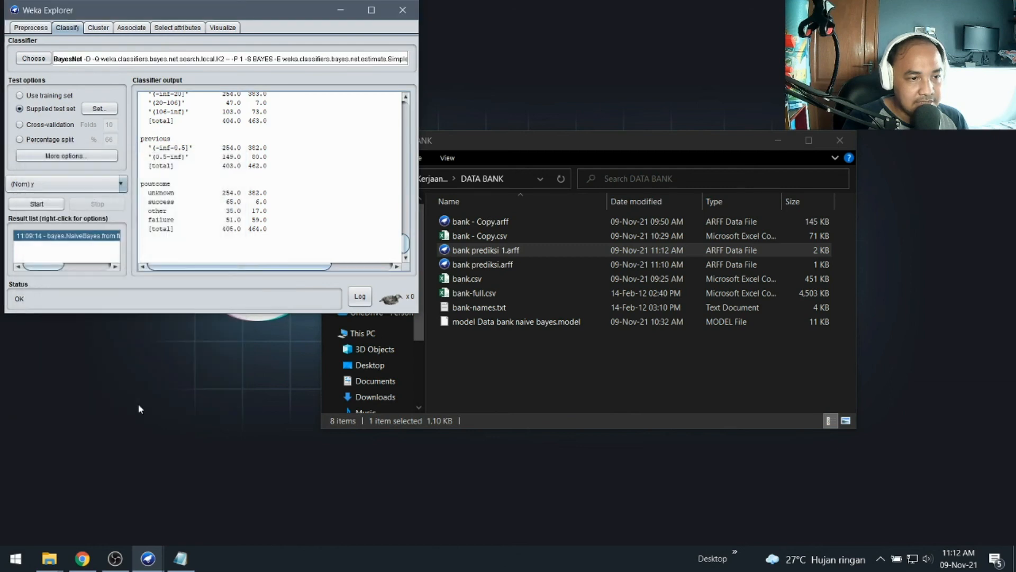
{"action": "right_click", "coordinate": [75, 236]}
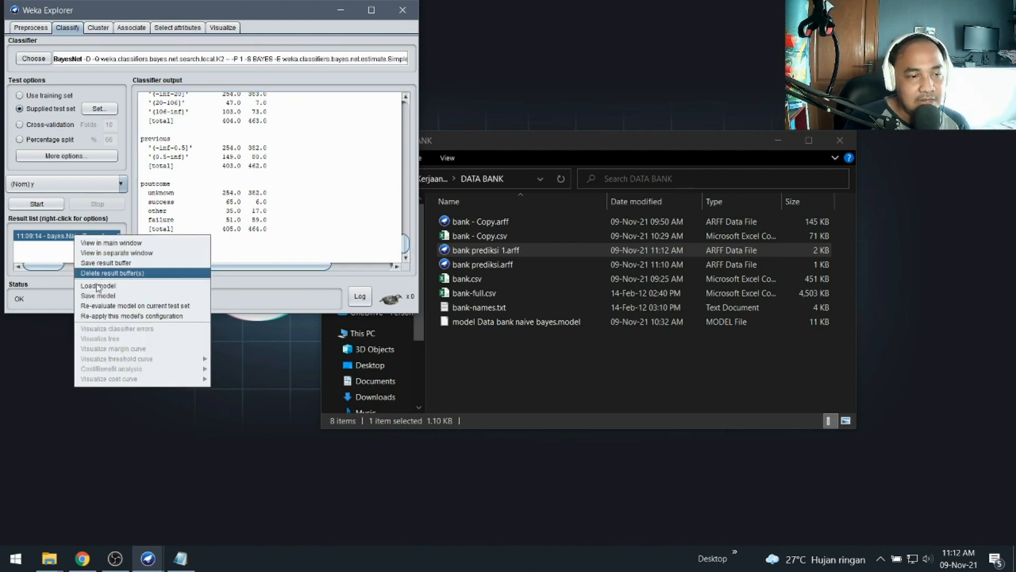
{"action": "left_click", "coordinate": [144, 306]}
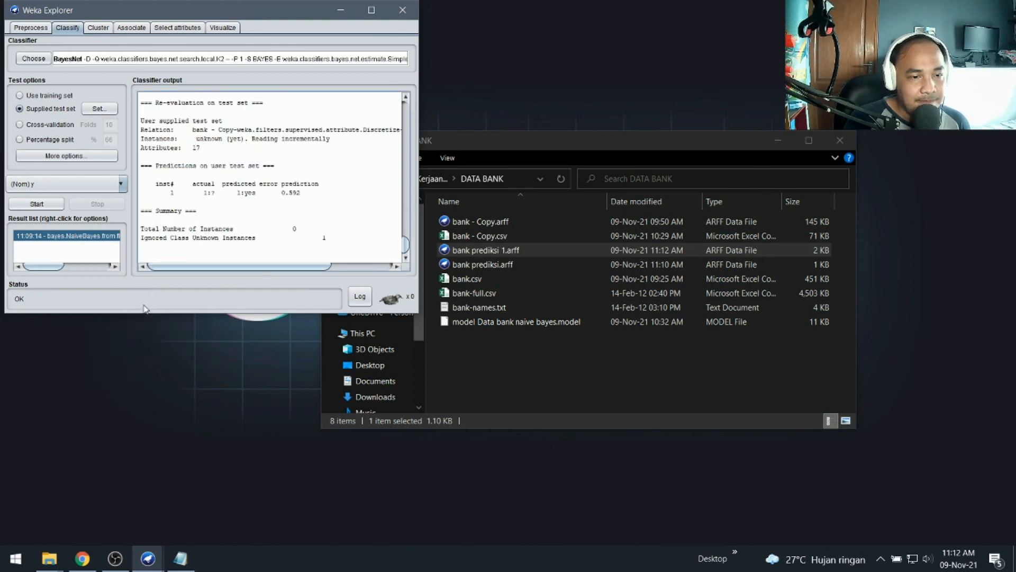